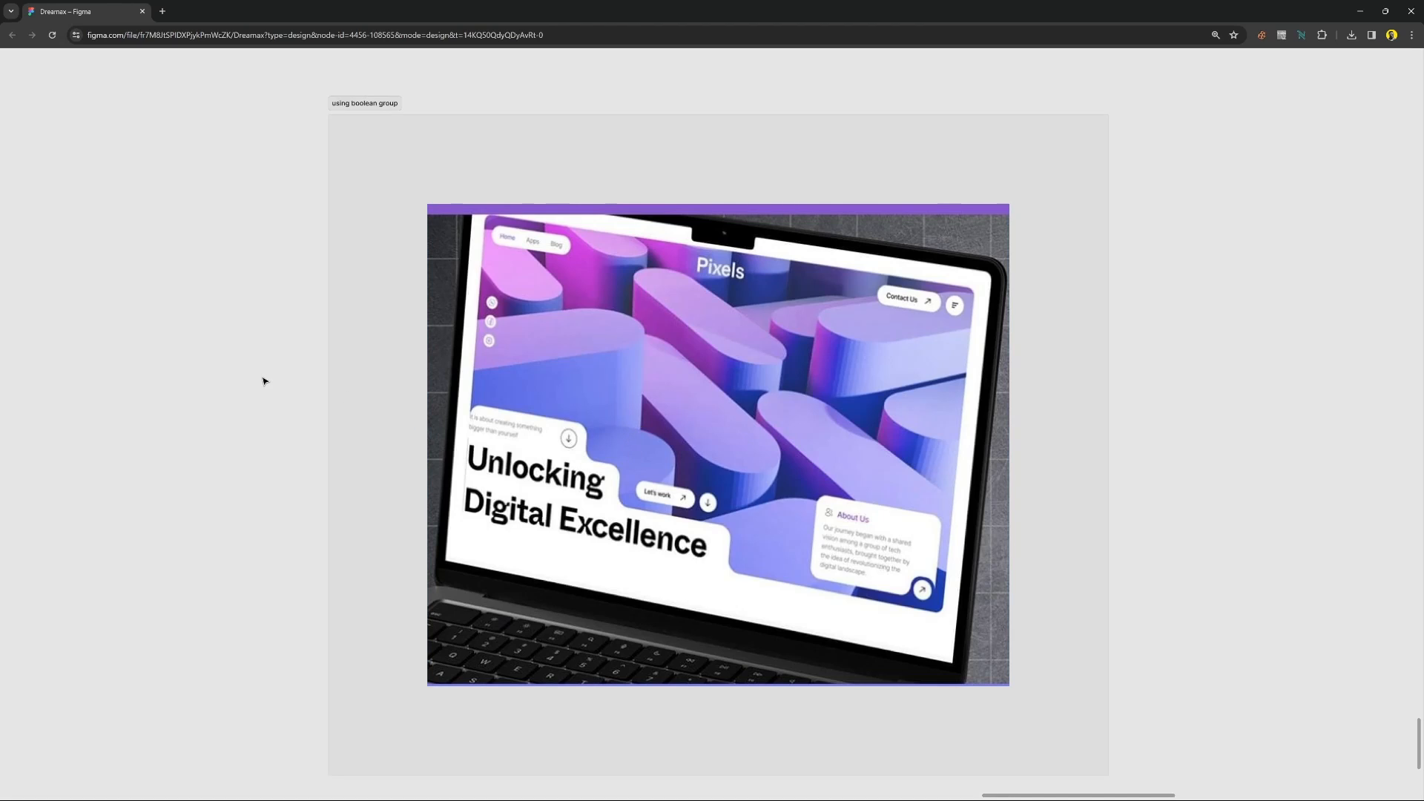
# Search the plugins for "unsplash" and run the Unsplash plugin.
pyautogui.hotkey('ctrl', '\\')
pyautogui.hotkey('ctrl', 'shift', '\\')
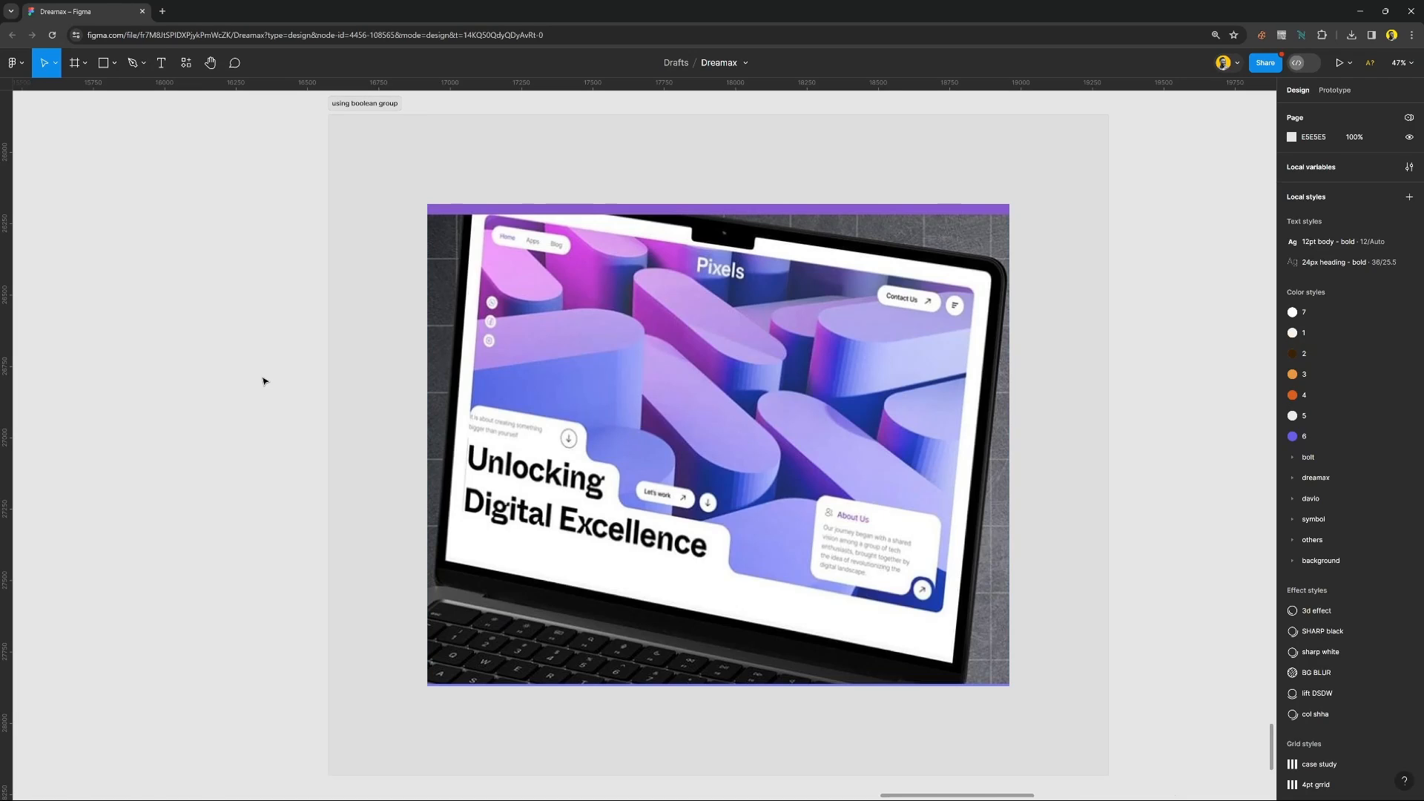
pyautogui.click(186, 63)
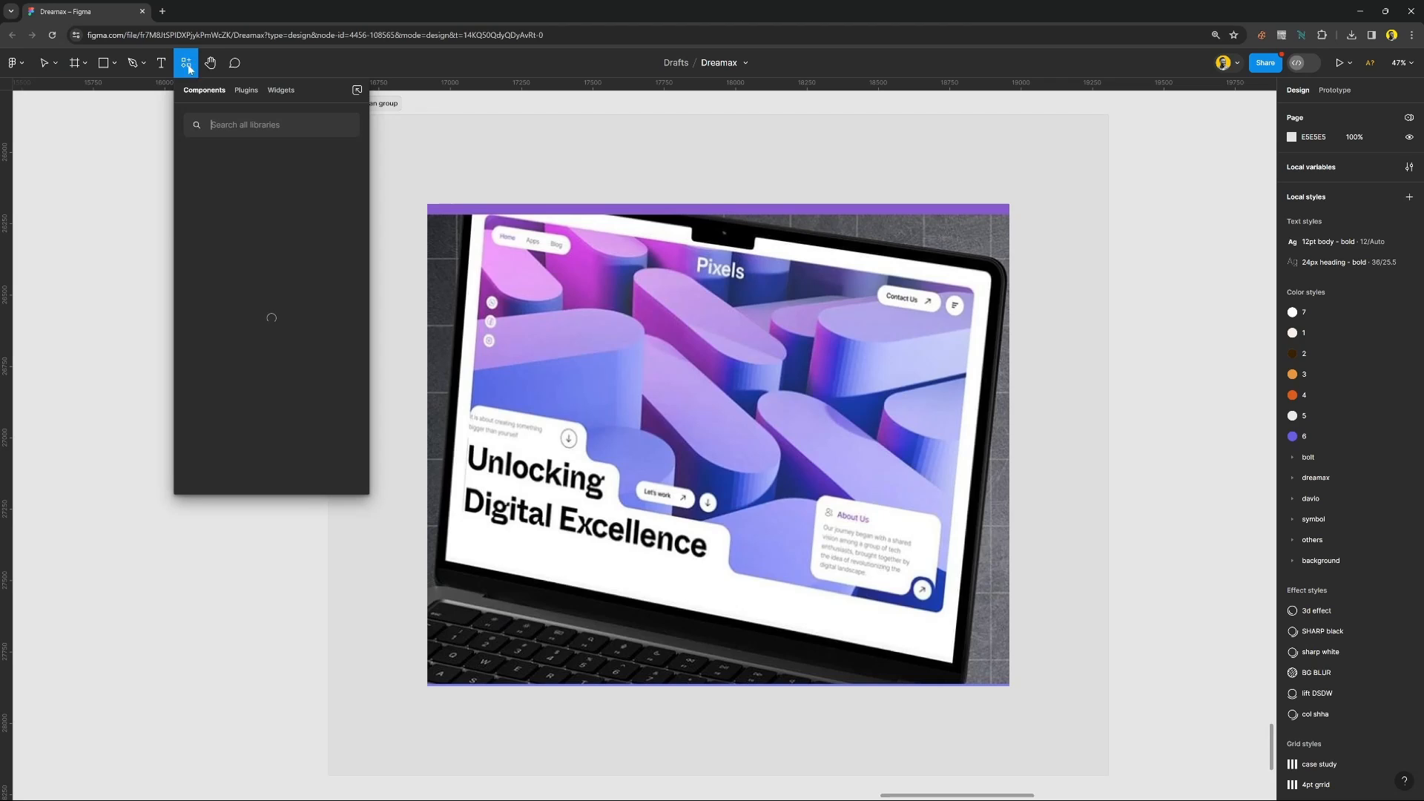
pyautogui.click(245, 91)
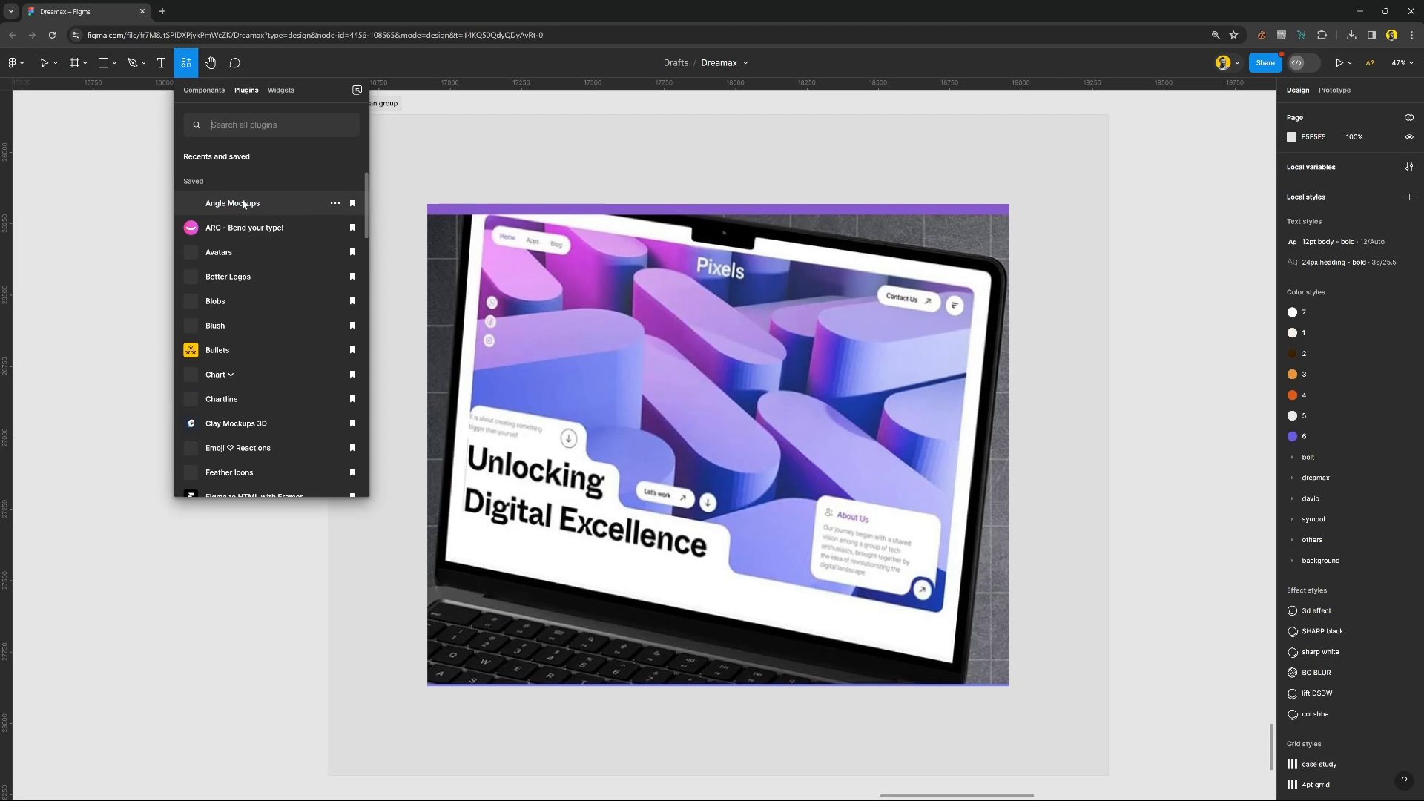
pyautogui.write('unsplash')
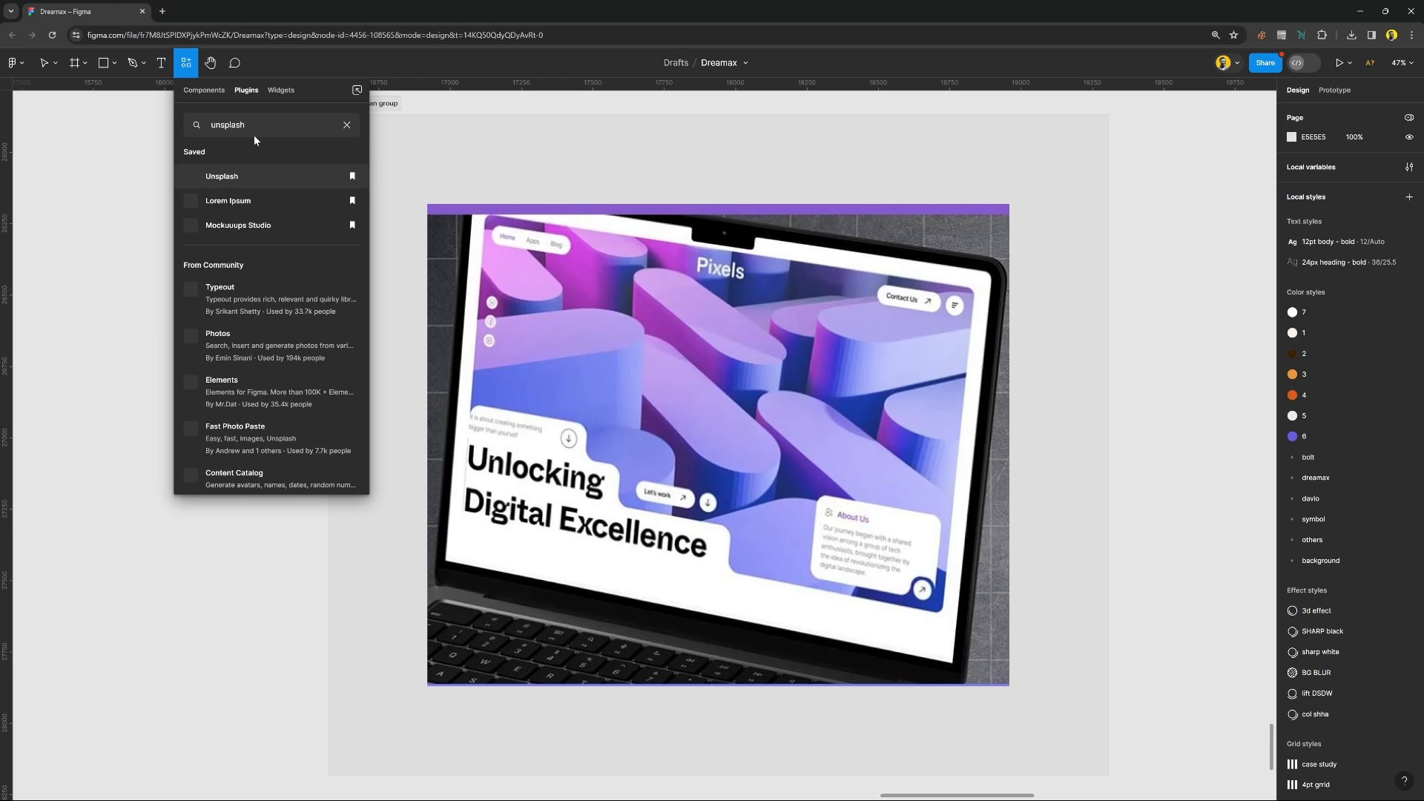
pyautogui.click(222, 176)
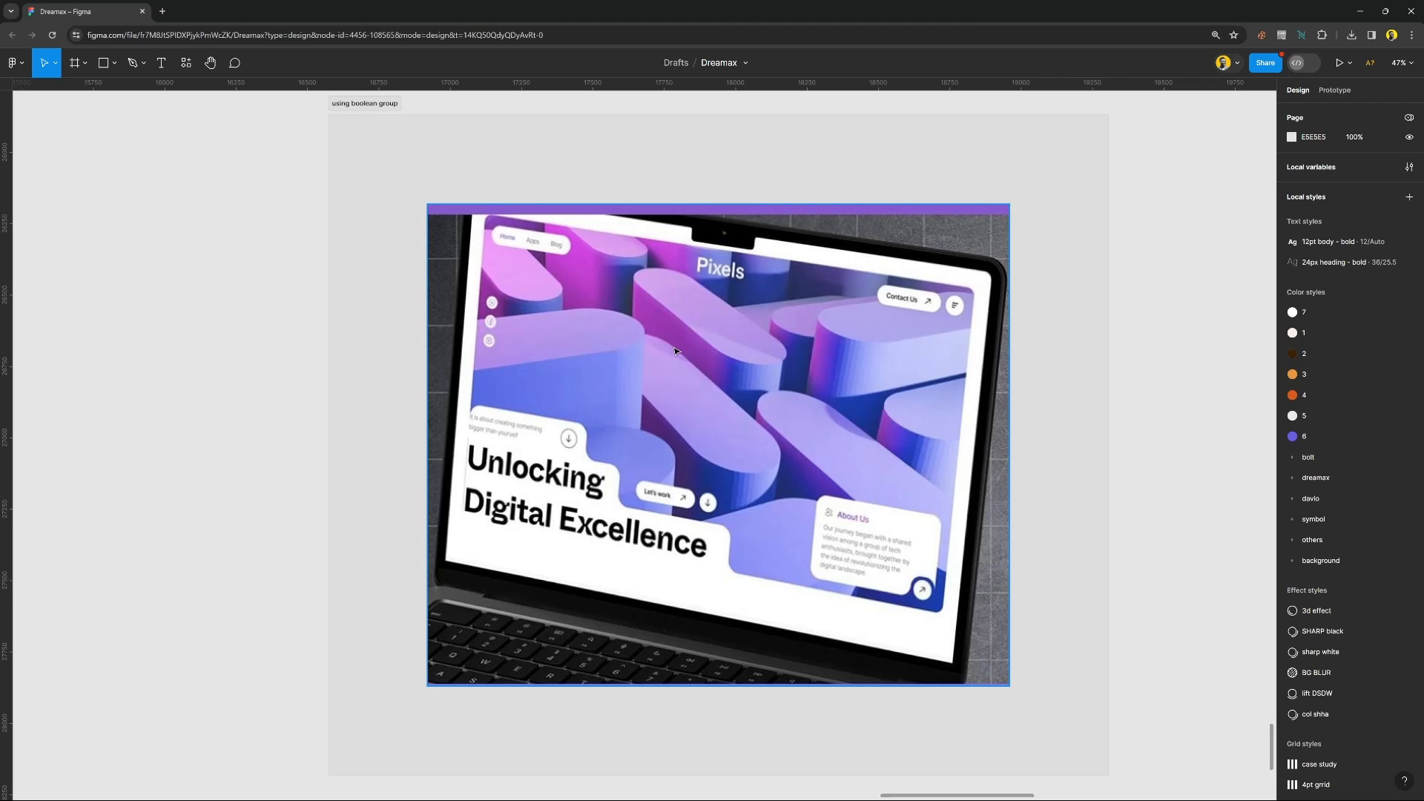
pyautogui.hotkey('ctrl', 'alt', 'p')
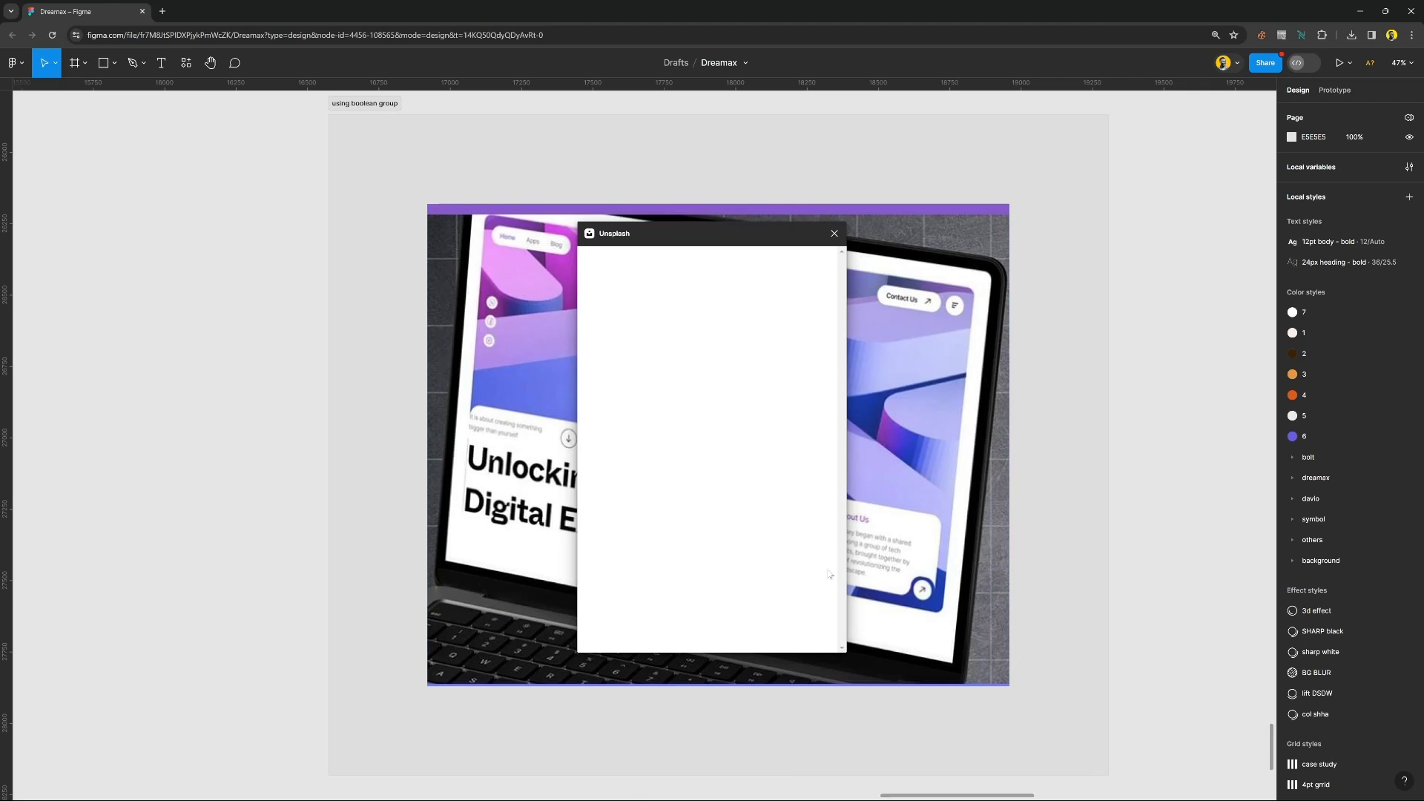
# Insert the desert rocks photo from Unsplash, close the plugin and place the photo just to the right of the laptop mockup.
pyautogui.moveTo(719, 232); pyautogui.dragTo(232, 248)
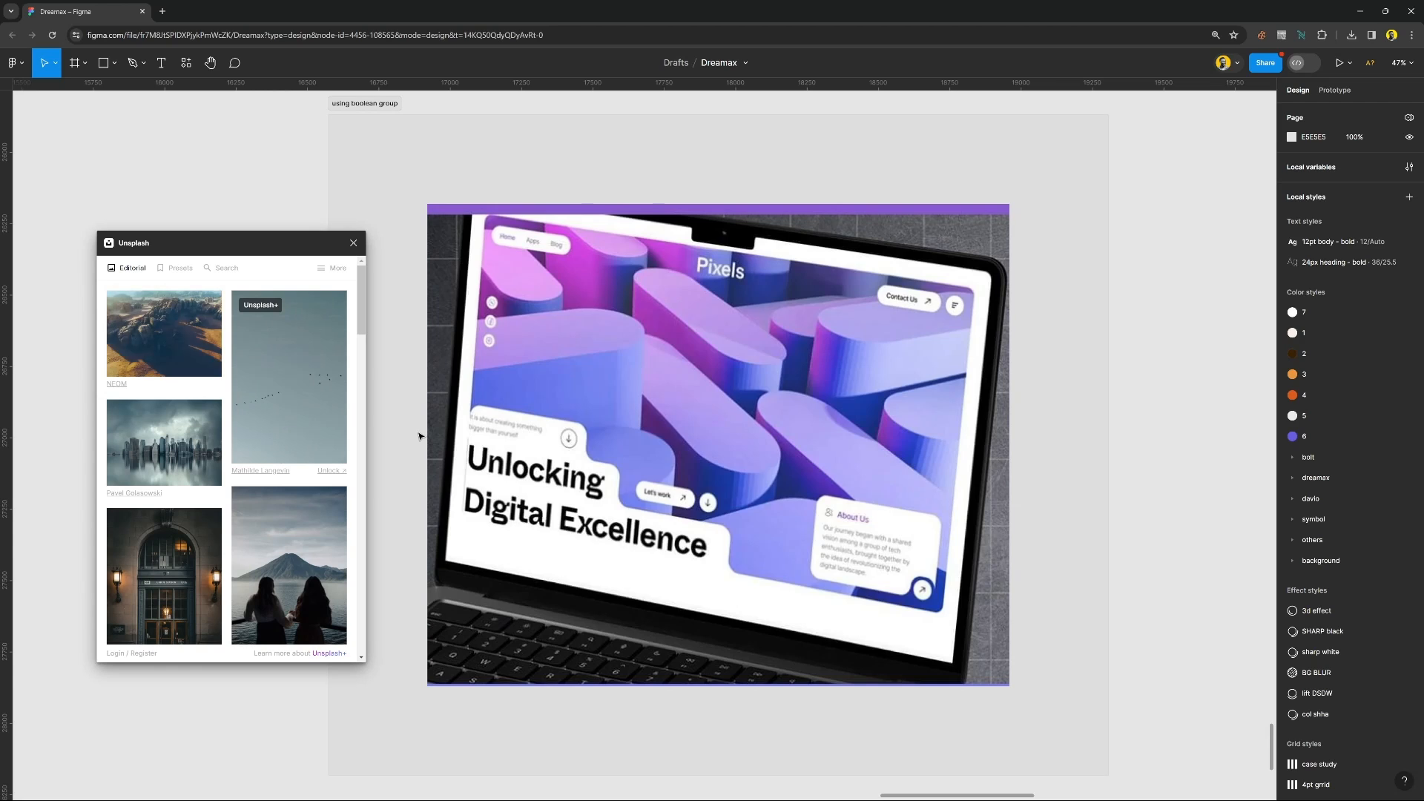
pyautogui.moveTo(600, 489); pyautogui.dragTo(1250, 467)
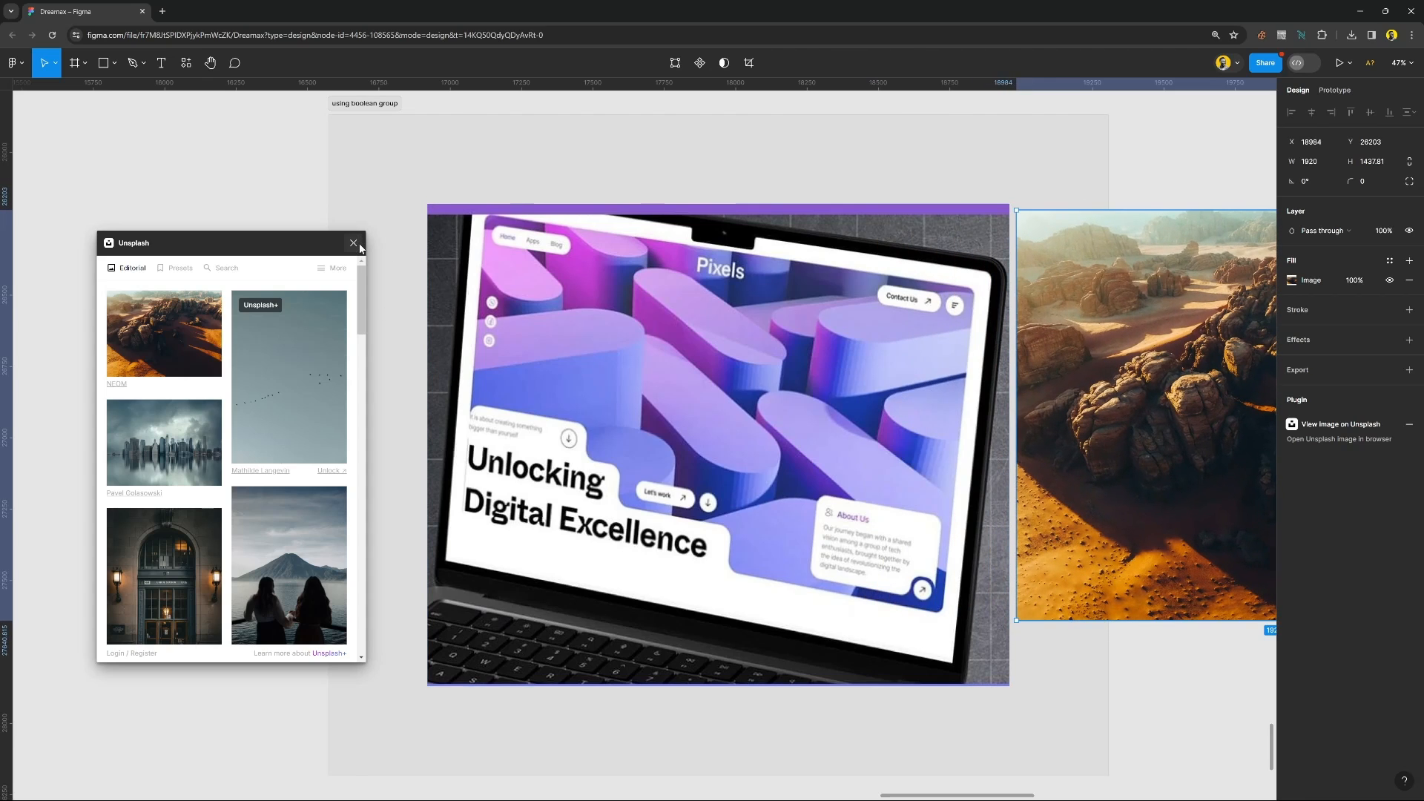
pyautogui.click(353, 242)
pyautogui.moveTo(1068, 456); pyautogui.dragTo(1111, 450)
pyautogui.click(1182, 677)
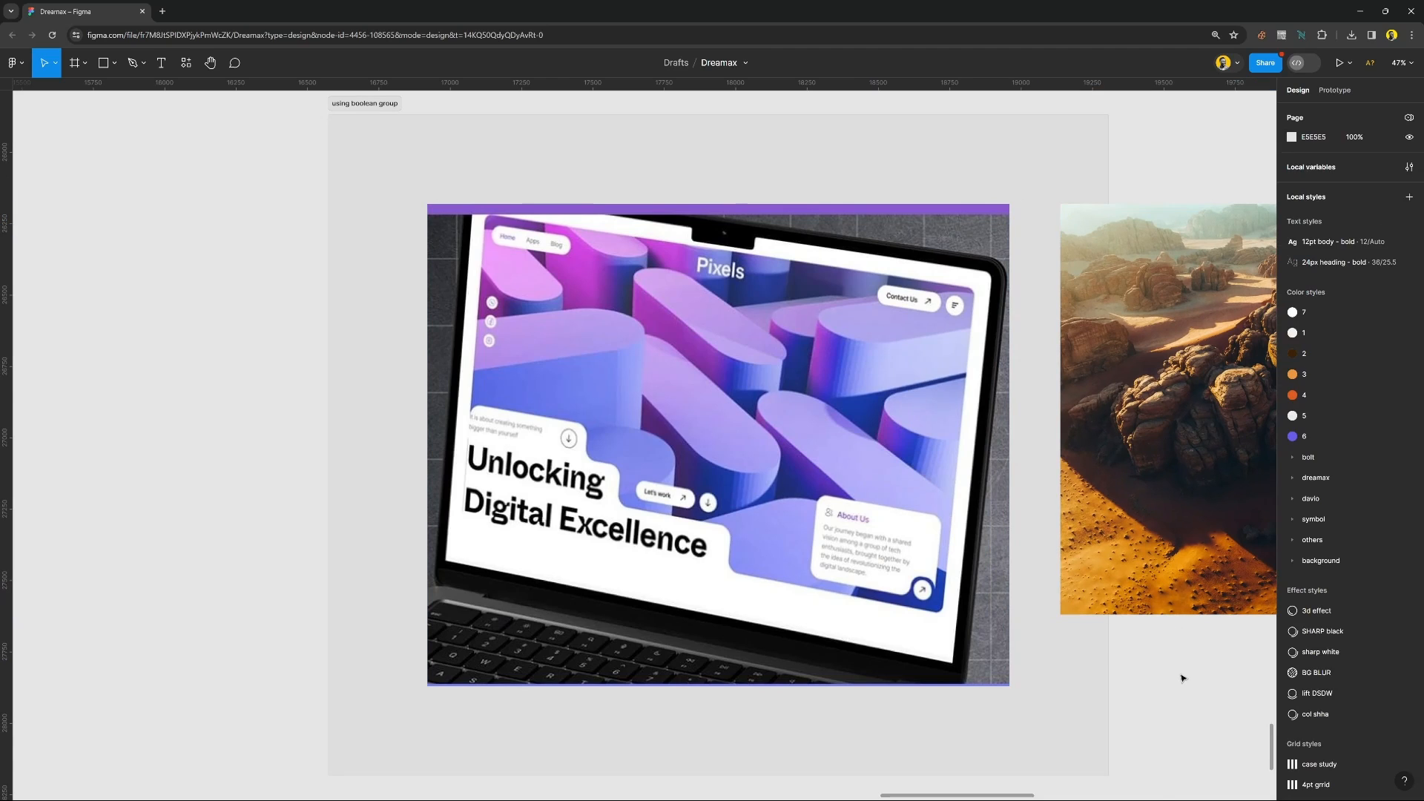
pyautogui.hotkey('ctrl', '\\')
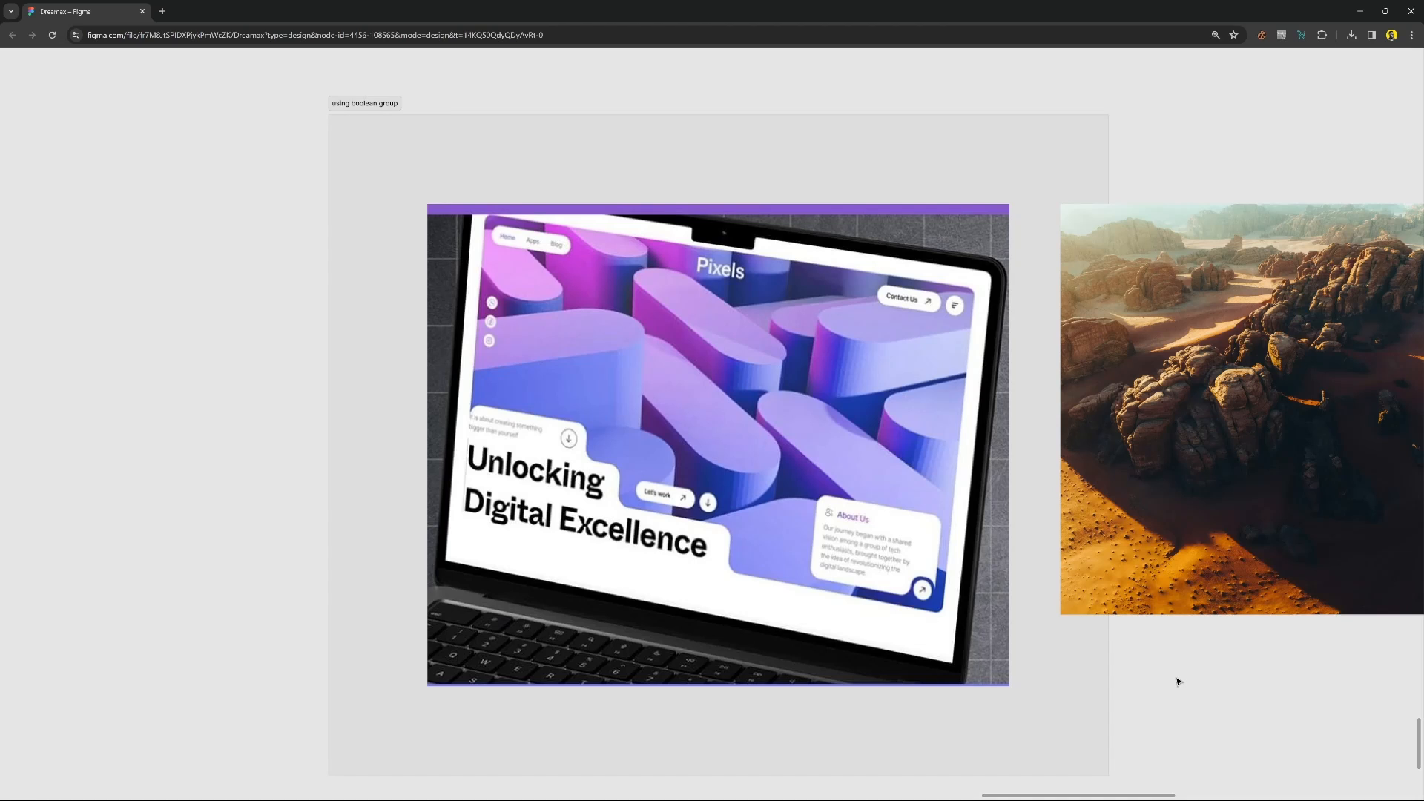
pyautogui.hotkey('ctrl', '\\')
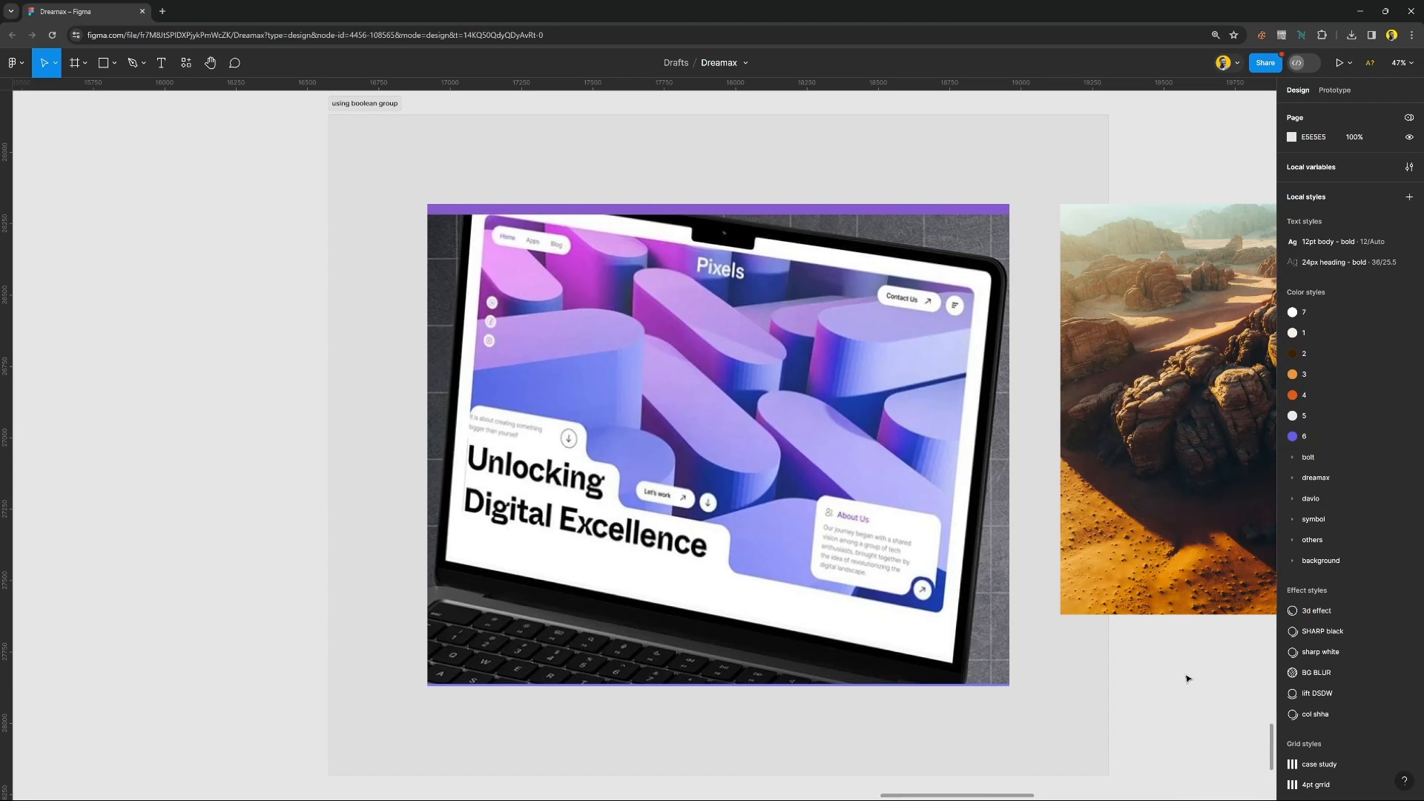
pyautogui.click(738, 242)
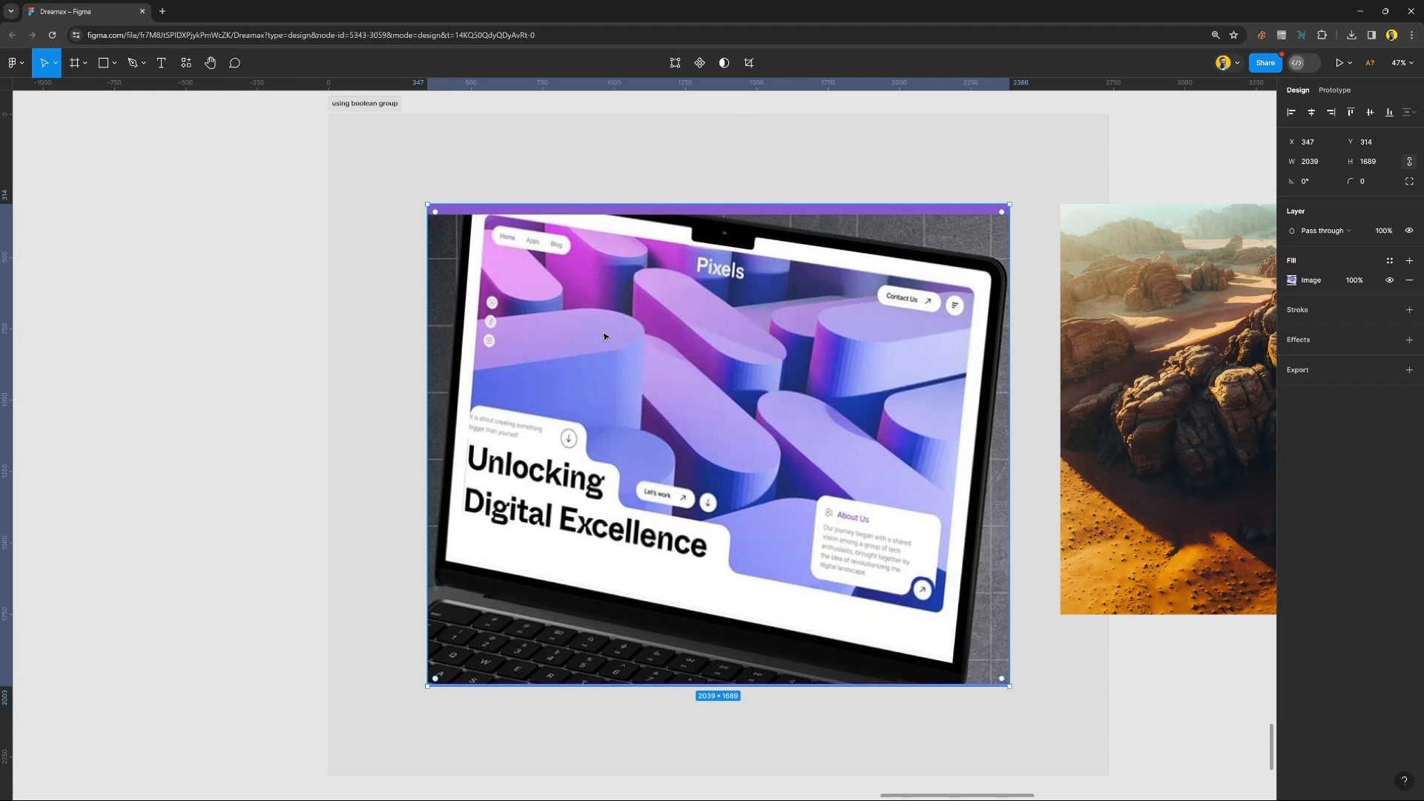
pyautogui.click(278, 354)
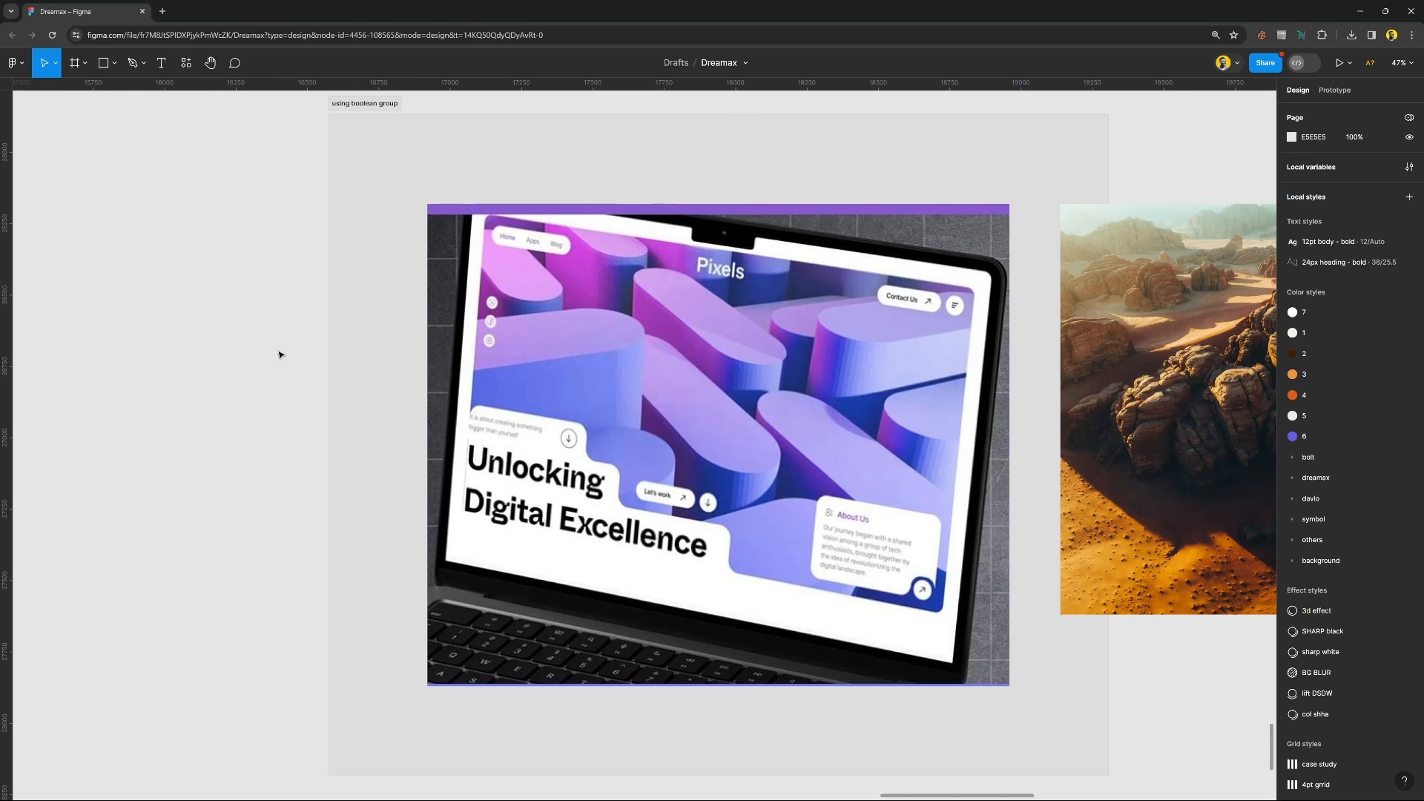
# Draw two small rectangles of about 190 × 148 outside the frame, select both and show the boolean group operations.
pyautogui.press('r')
pyautogui.moveTo(209, 330)
pyautogui.mouseDown()
pyautogui.moveTo(263, 371)
pyautogui.moveTo(232, 404)
pyautogui.moveTo(232, 483)
pyautogui.mouseUp()
pyautogui.press('super')
pyautogui.press('Escape')
pyautogui.keyDown('shift'); pyautogui.click(232, 385); pyautogui.keyUp('shift')
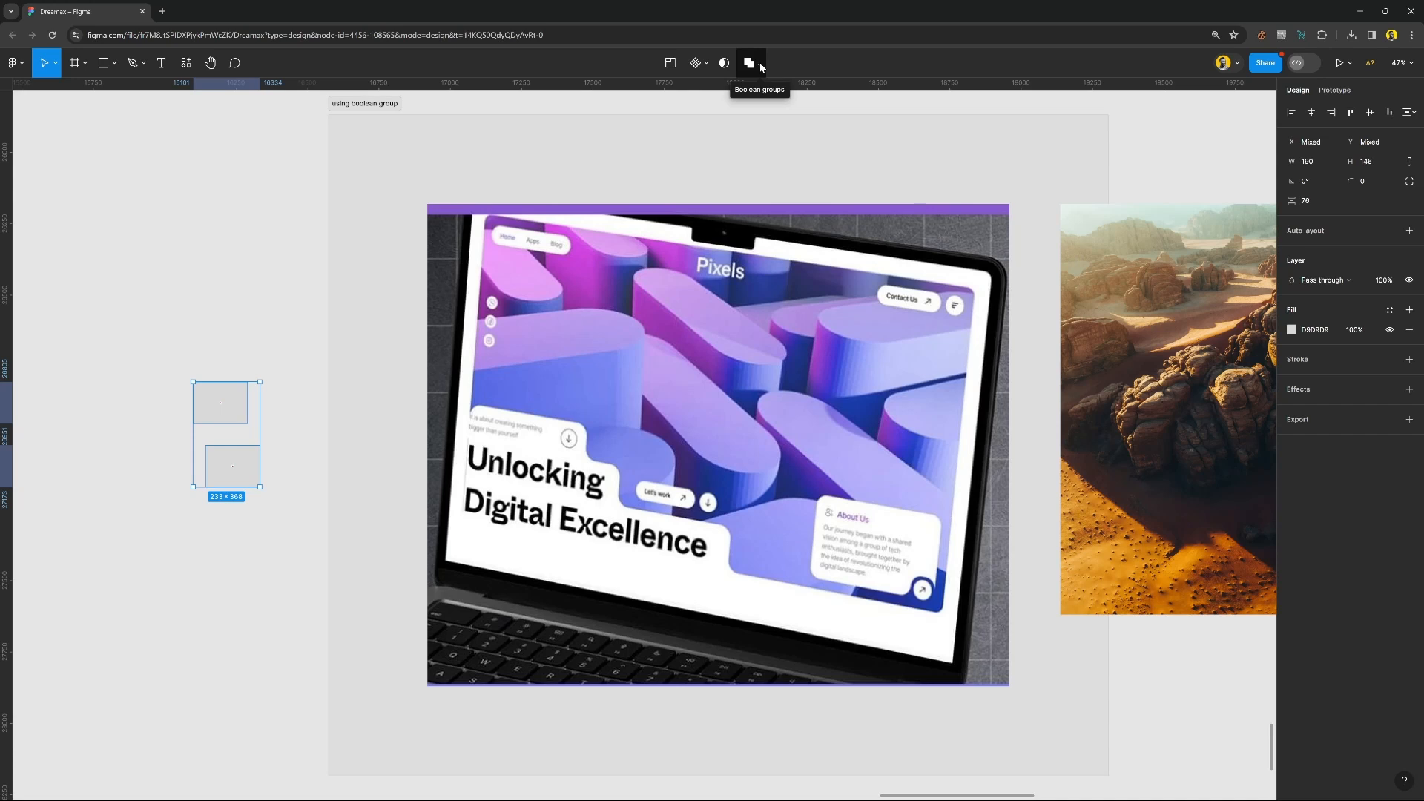
pyautogui.click(761, 67)
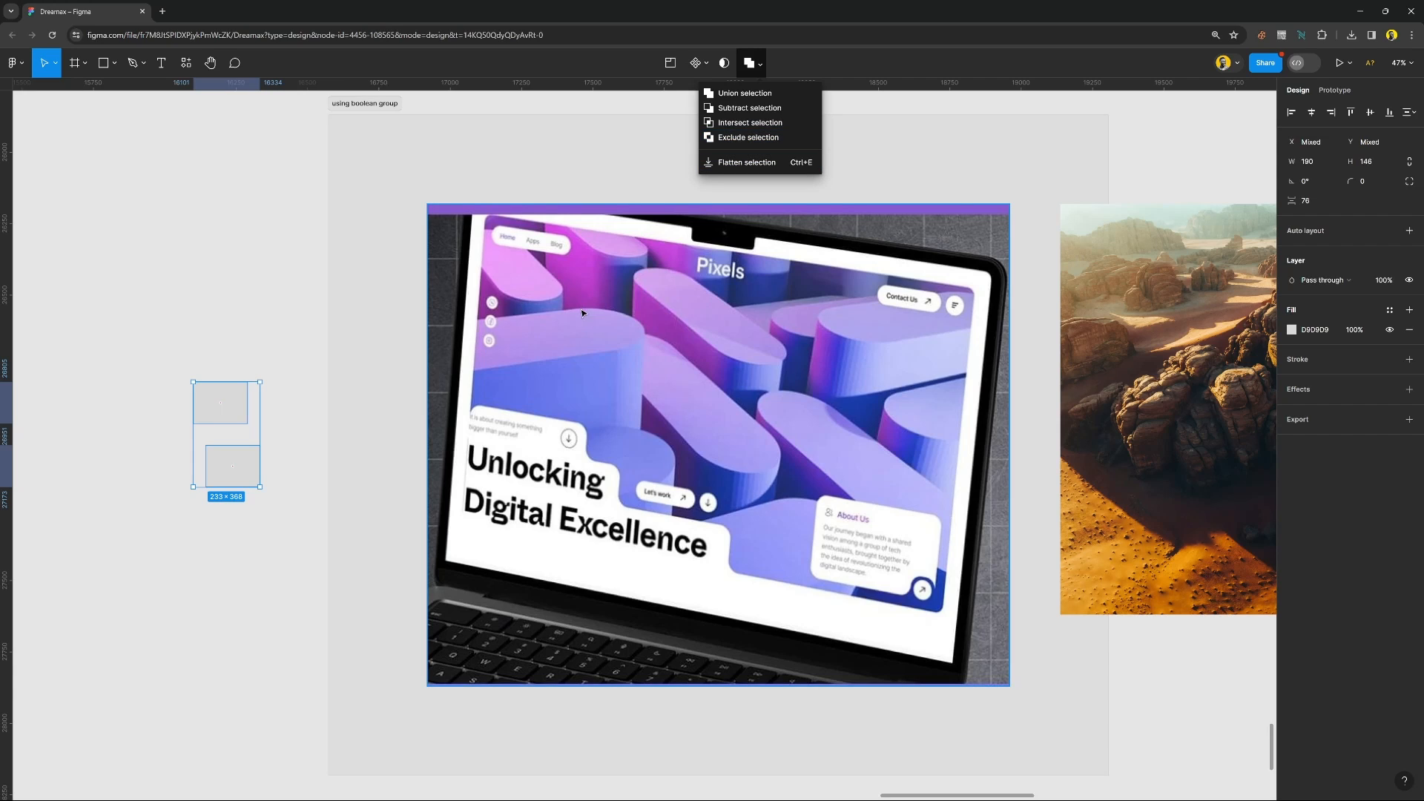
# Delete the two small rectangles outside the frame.
pyautogui.click(710, 416)
pyautogui.moveTo(228, 359); pyautogui.dragTo(254, 553)
pyautogui.press('Delete')
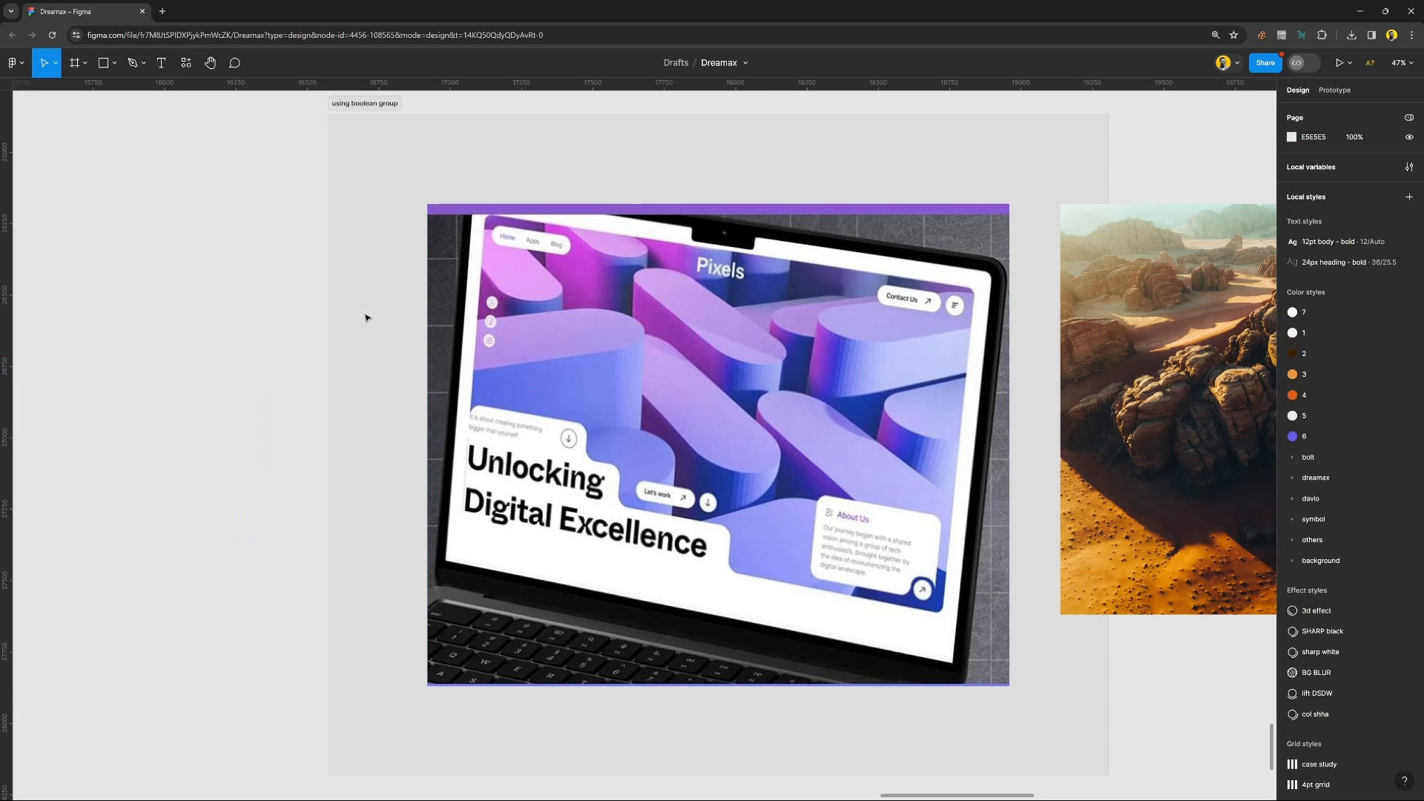
# Draw a rectangle of about 2156 × 1434 over the laptop mockup and fill it with orange E8A73F sampled from the desert photo.
pyautogui.press('r')
pyautogui.moveTo(388, 223); pyautogui.dragTo(1004, 634)
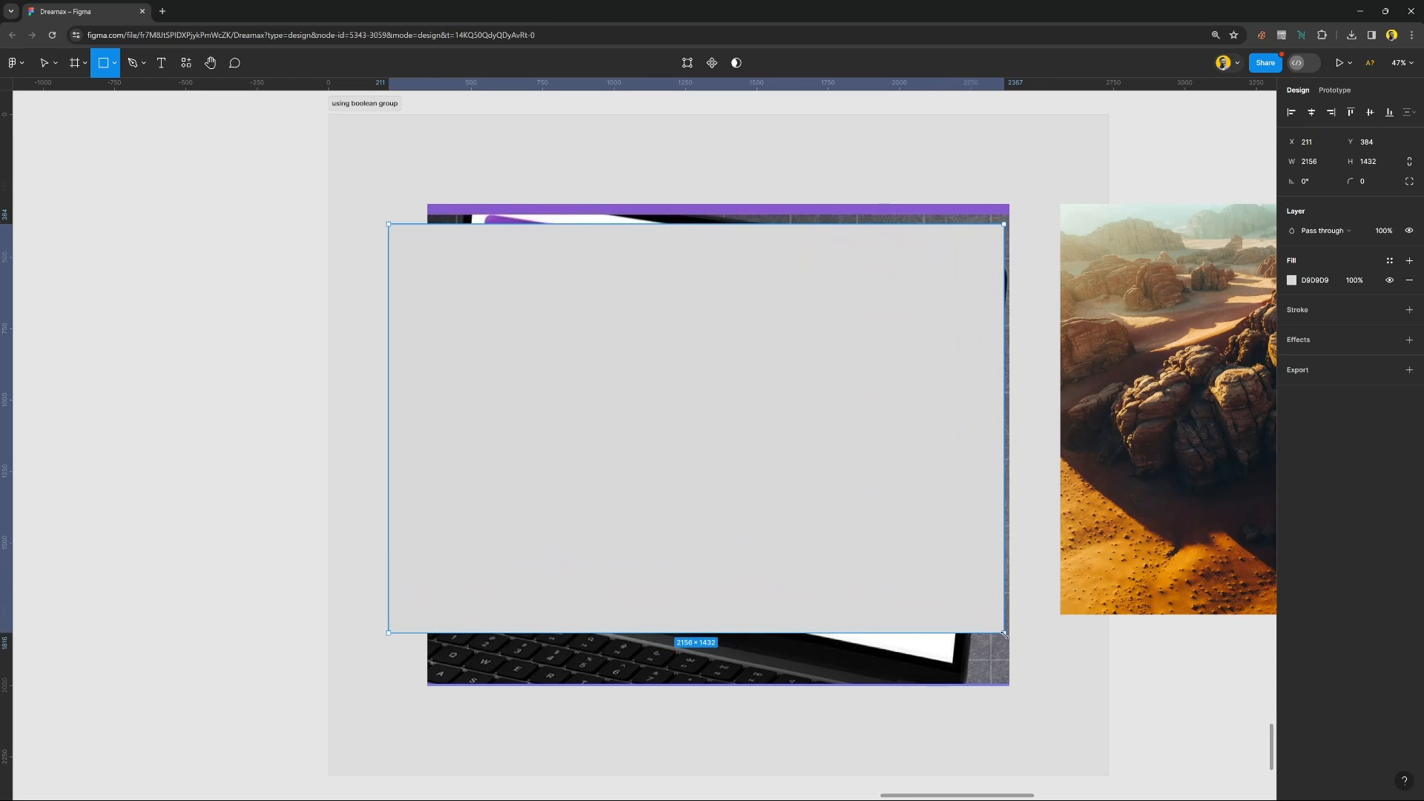
pyautogui.press('i')
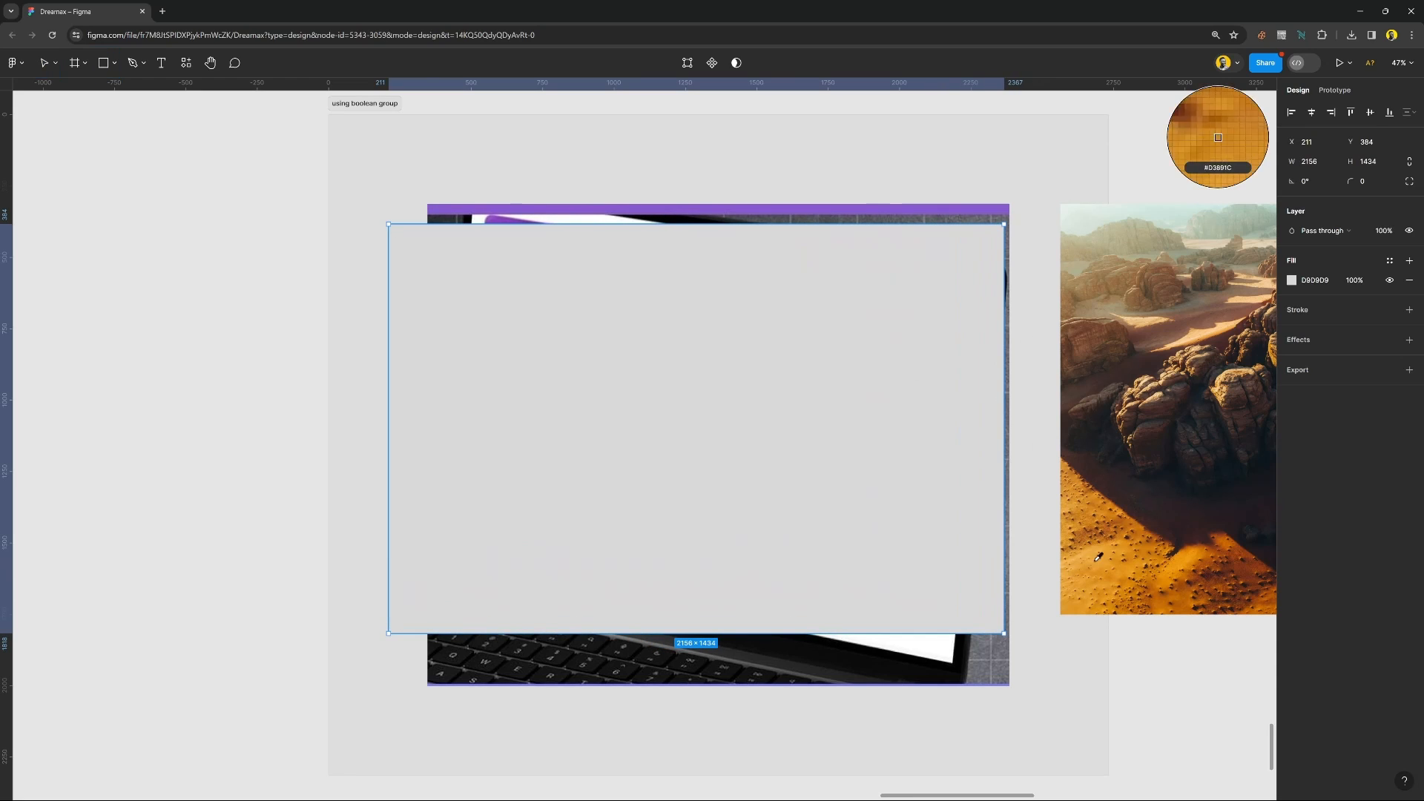
pyautogui.click(1096, 528)
# Send the orange rectangle behind the laptop mockup and place it in the "using boolean group" frame at about X 532, Y 17.
pyautogui.moveTo(830, 442); pyautogui.dragTo(314, 368)
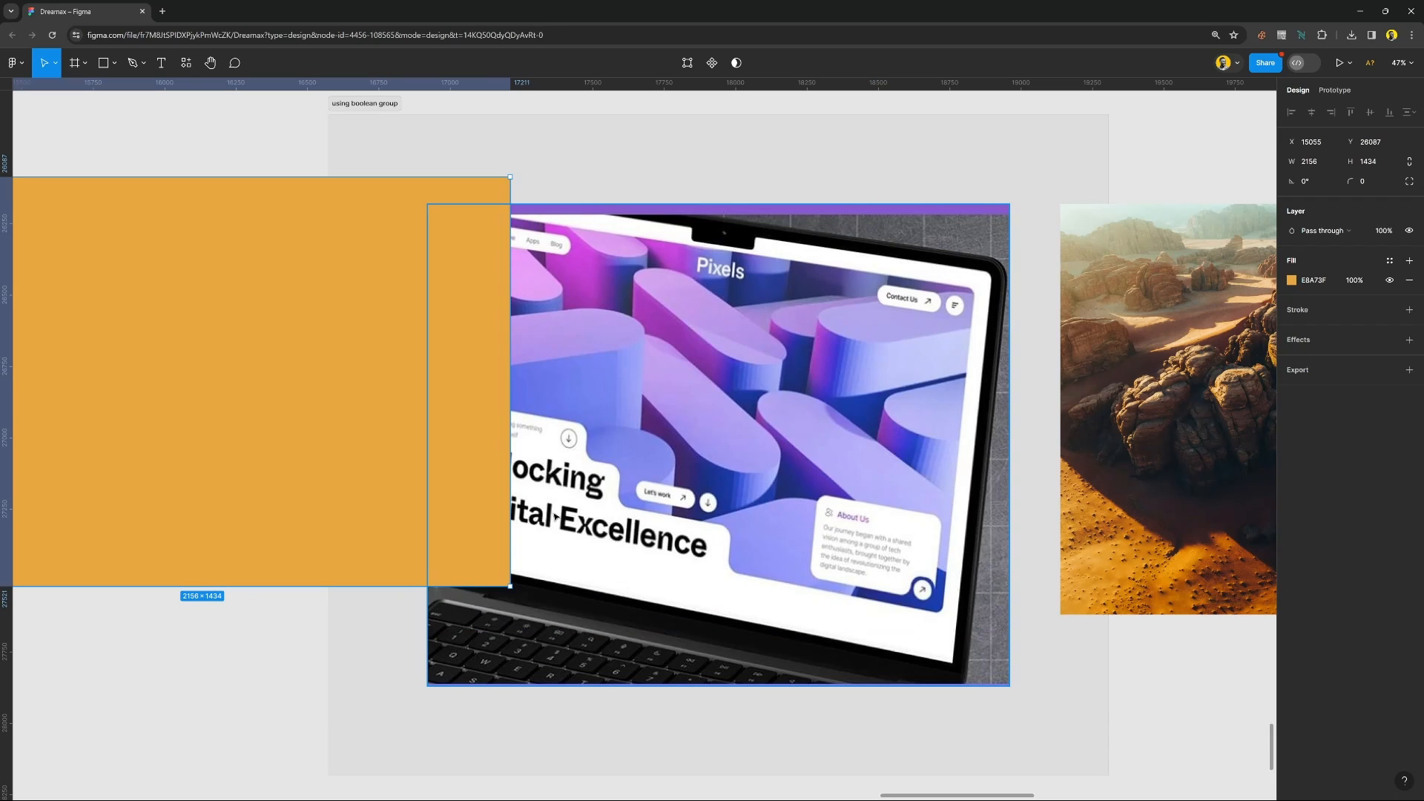
pyautogui.moveTo(273, 299); pyautogui.dragTo(827, 239)
pyautogui.press('[')
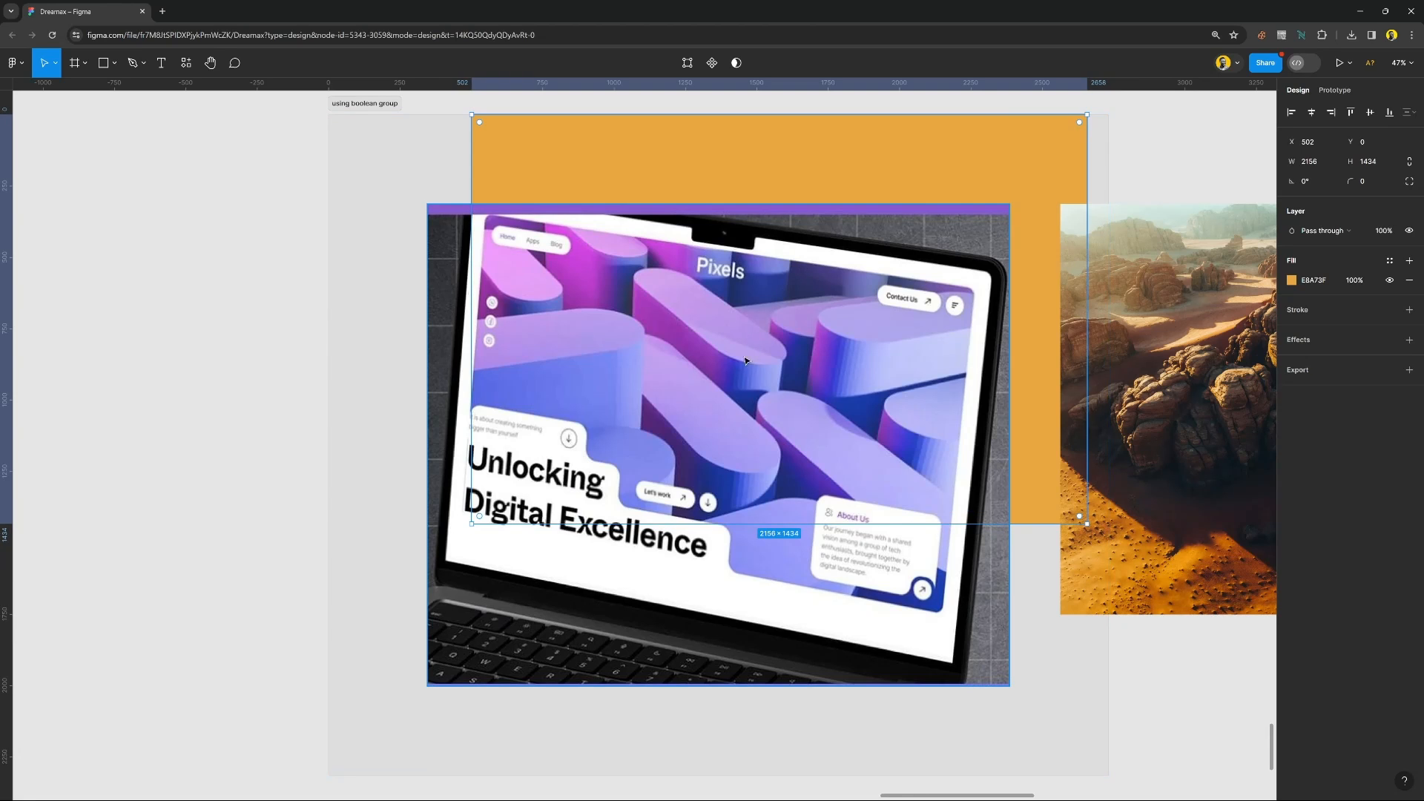
pyautogui.moveTo(748, 355)
pyautogui.mouseDown()
pyautogui.moveTo(745, 380)
pyautogui.moveTo(758, 355)
pyautogui.mouseUp()
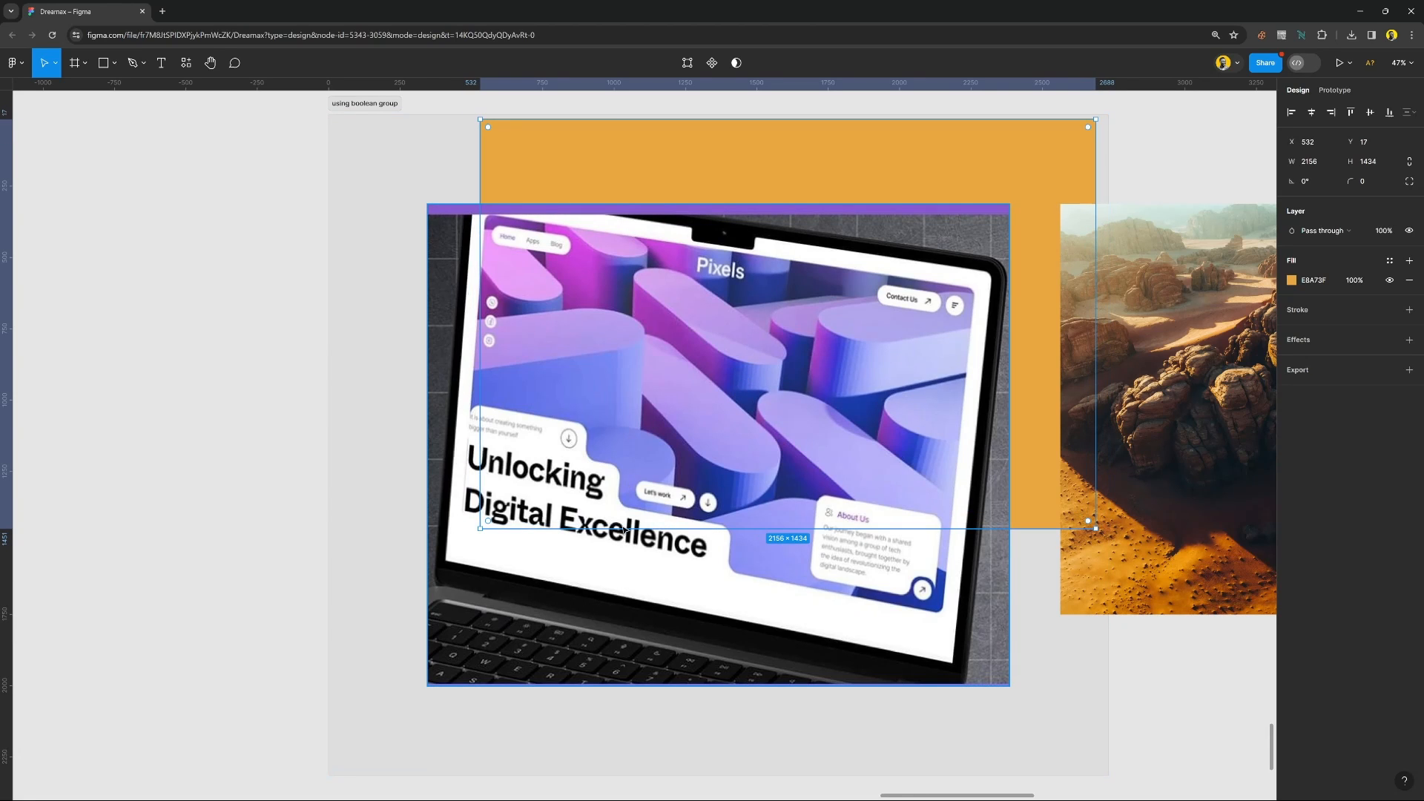
# Move the laptop mockup image off the orange rectangle to the left of the frame, at about X -1571, Y 200.
pyautogui.click(642, 611)
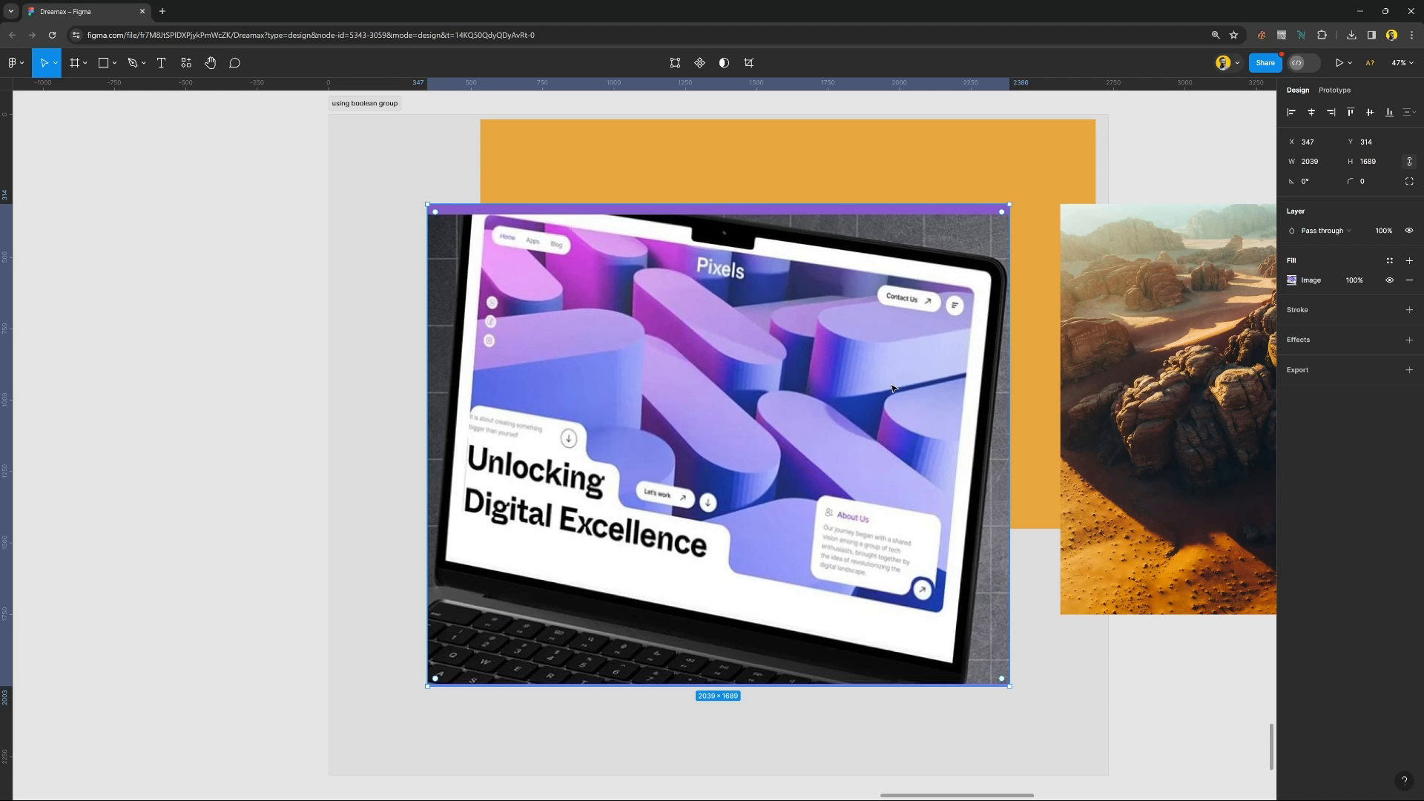
pyautogui.moveTo(855, 420); pyautogui.dragTo(455, 367)
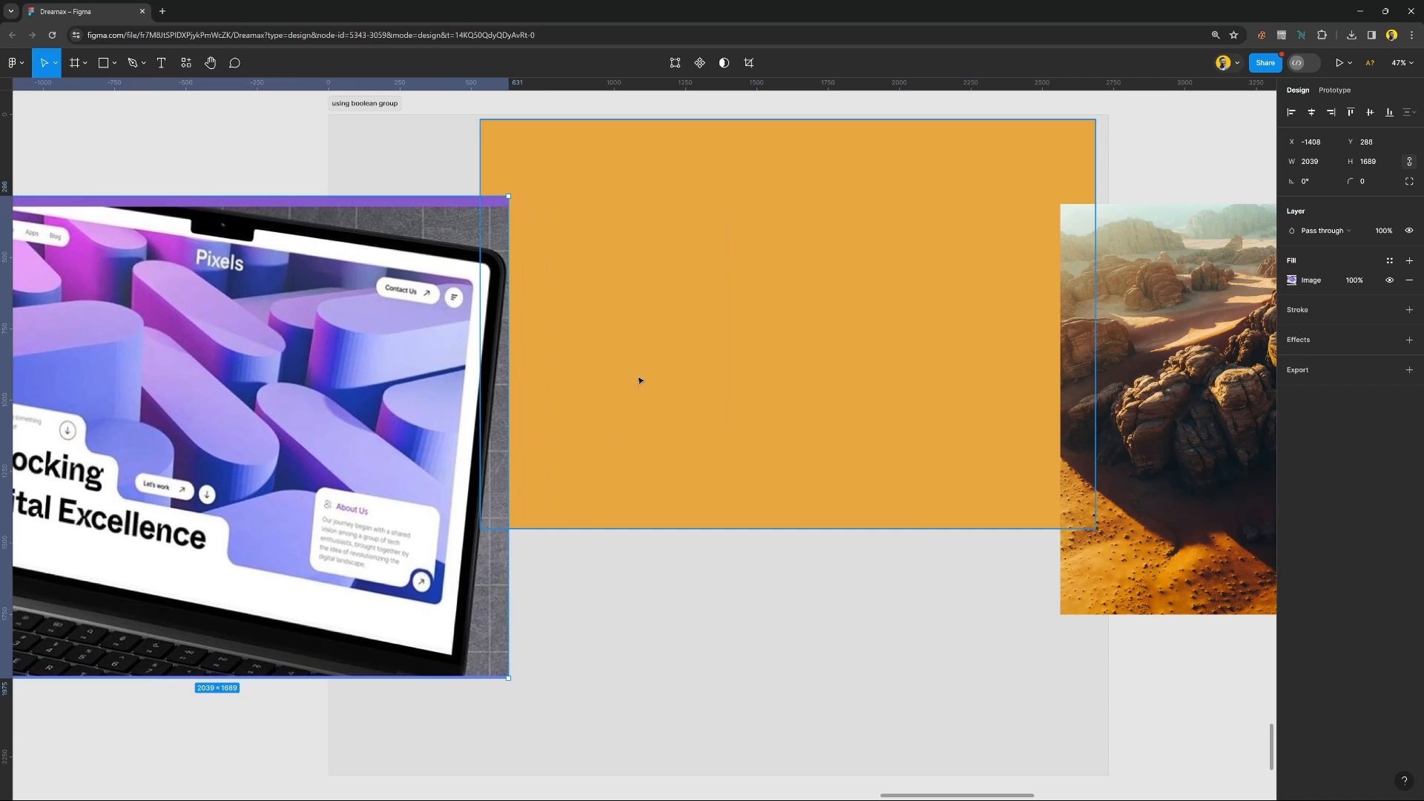
pyautogui.hscroll(2, 639, 378)
pyautogui.hscroll(-6, 638, 378)
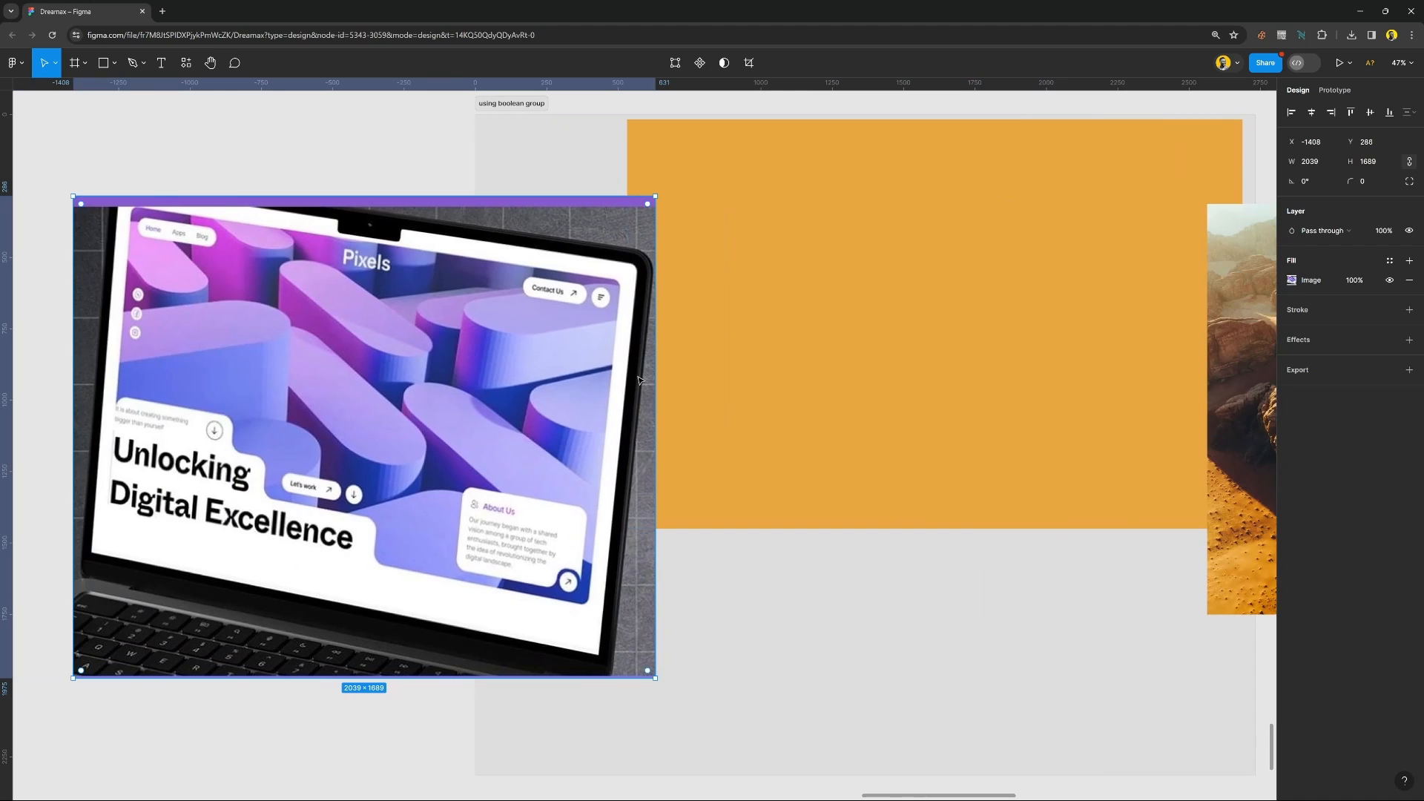
pyautogui.moveTo(613, 382); pyautogui.dragTo(573, 357)
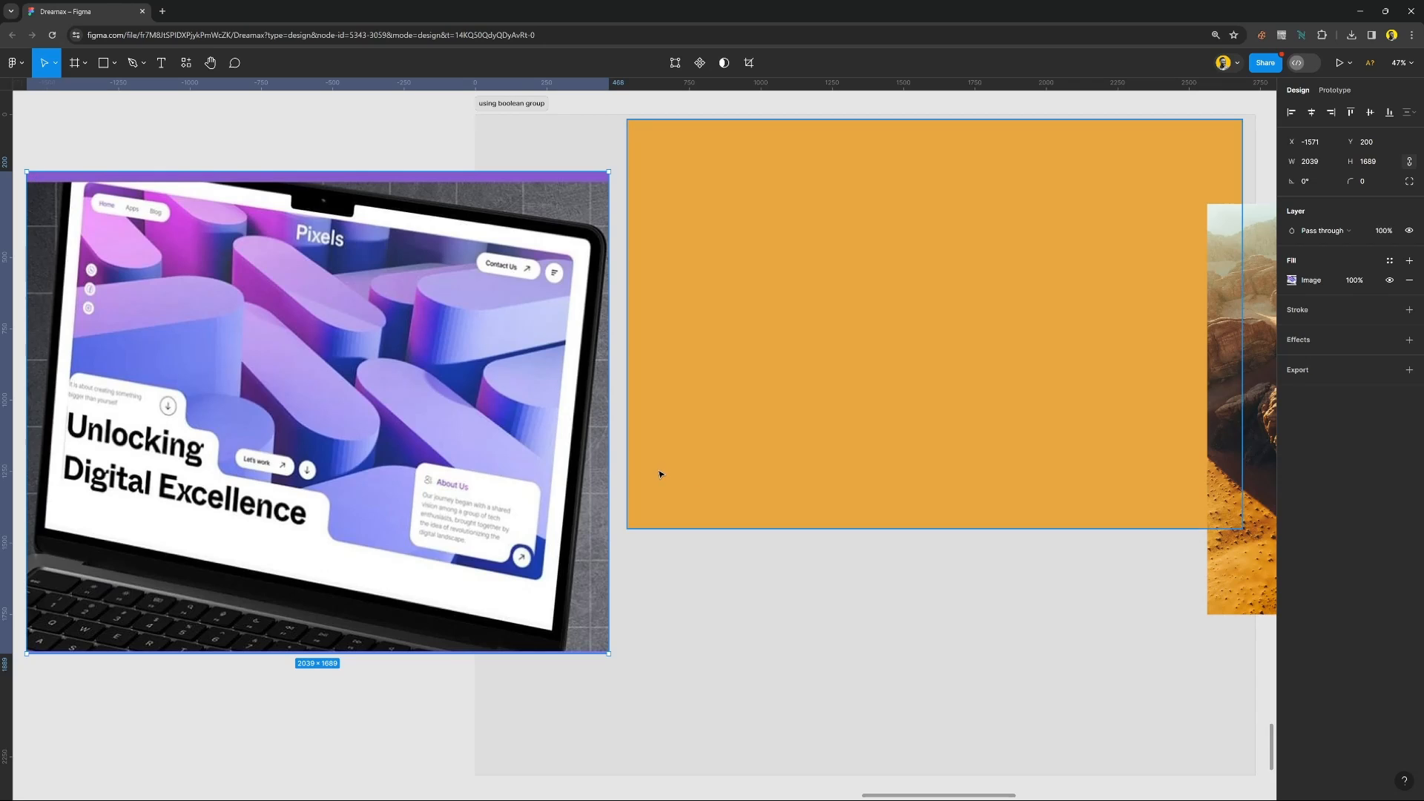
# Draw a gray rectangle 306 high over the orange rectangle's lower-left corner and widen it to about 568.
pyautogui.press('r')
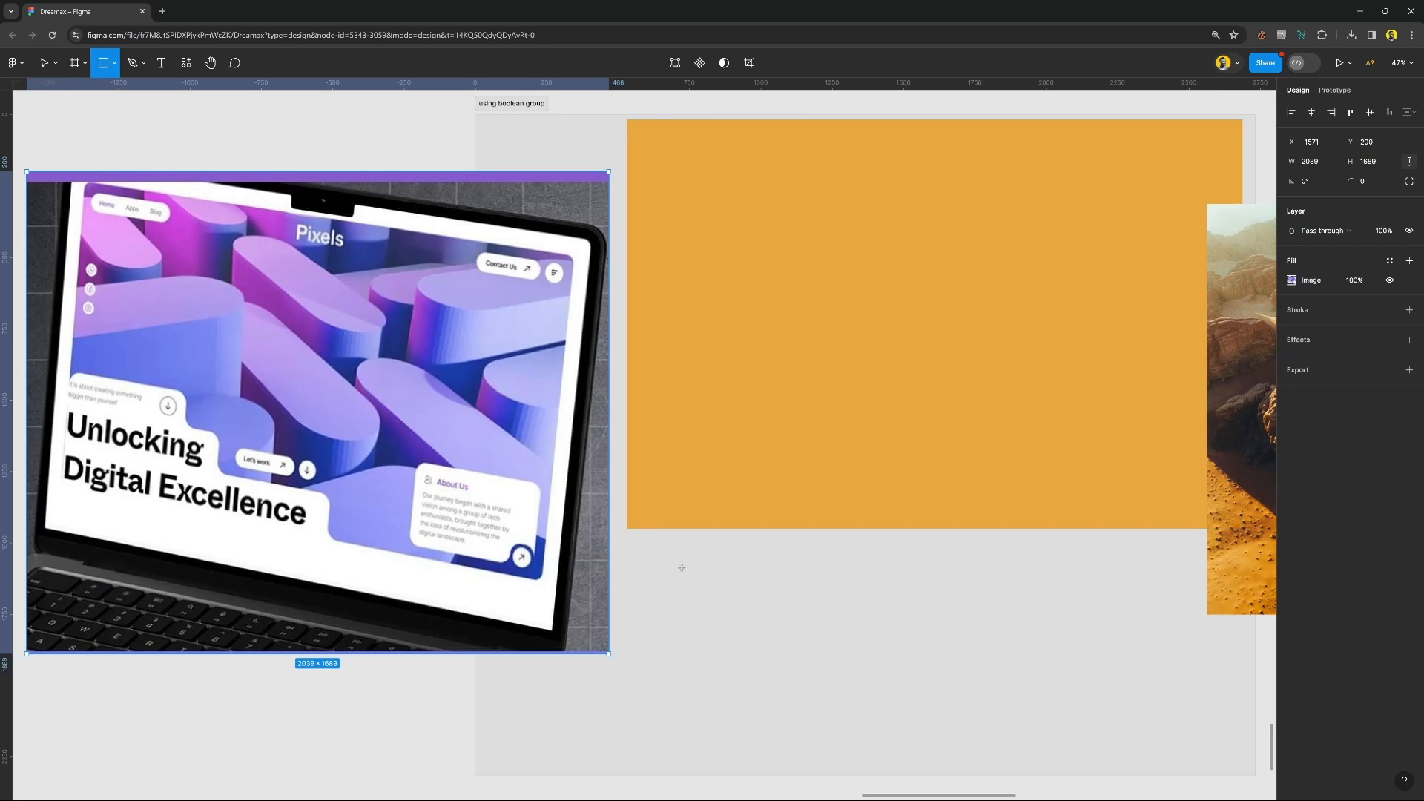
pyautogui.moveTo(761, 574); pyautogui.dragTo(627, 486)
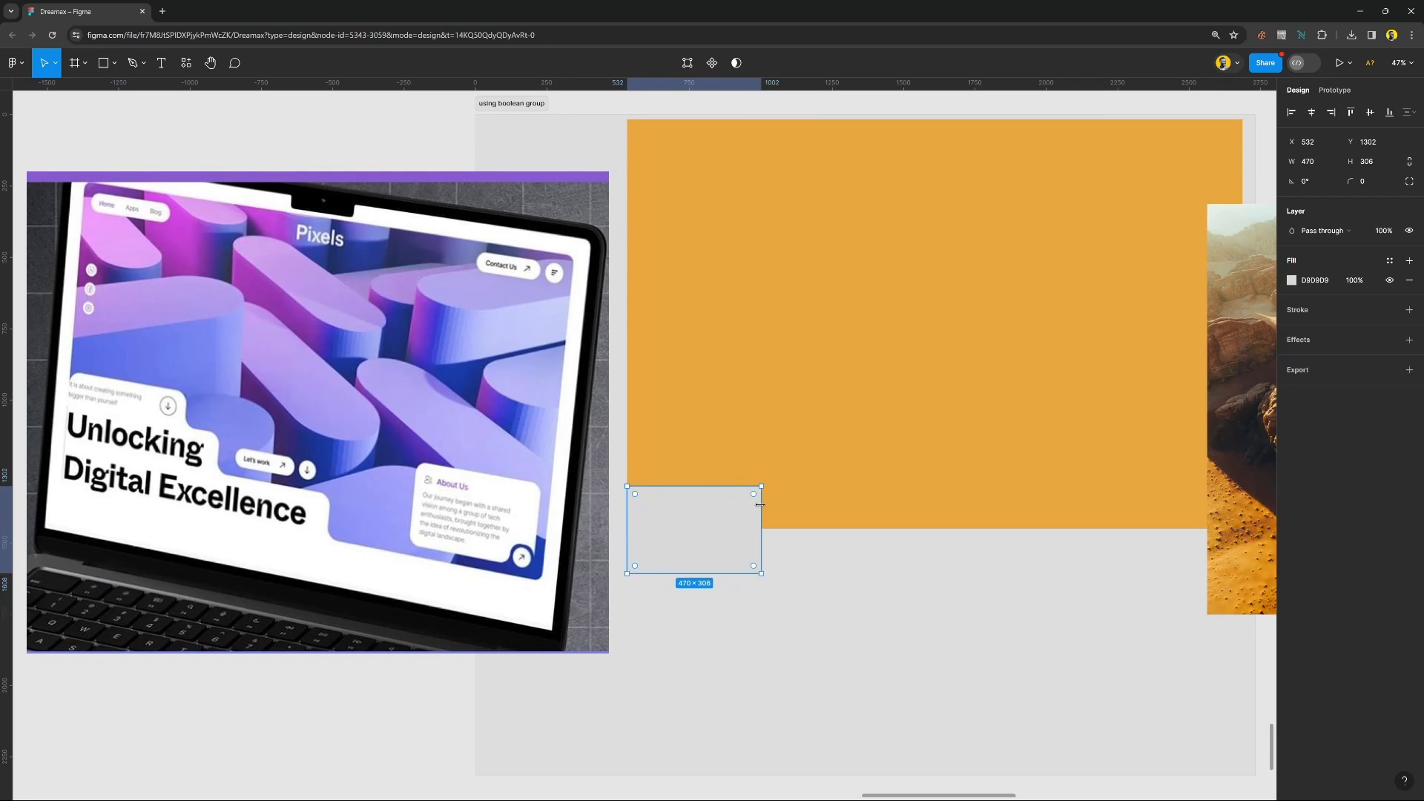
pyautogui.moveTo(762, 508); pyautogui.dragTo(790, 510)
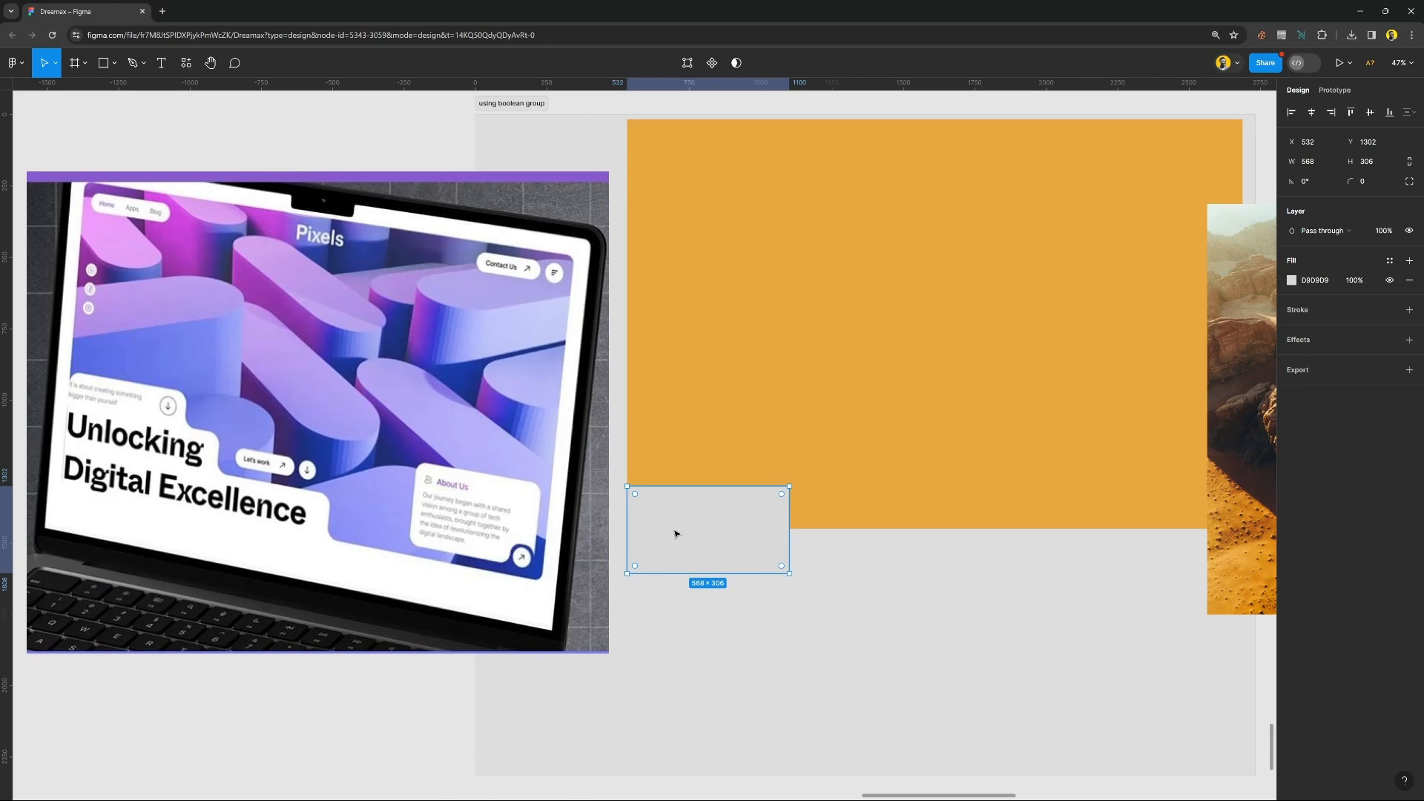
# Duplicate the gray rectangle against its right side, aligning the copy's top with the orange rectangle's bottom edge at X 1100, Y 1451.
pyautogui.press('super')
pyautogui.press('Escape')
pyautogui.moveTo(676, 531); pyautogui.dragTo(838, 569)
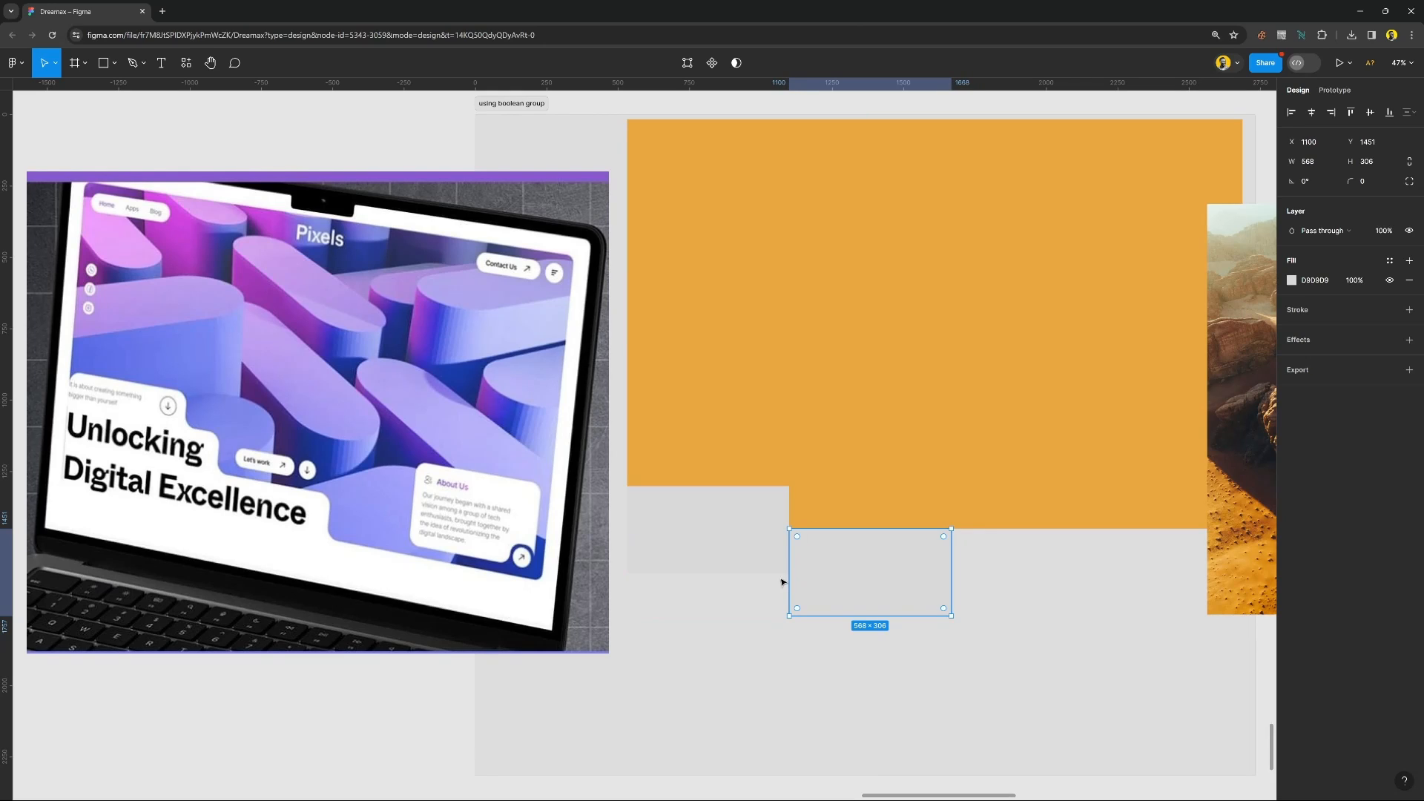
# Select both gray rectangles, try a horizontal spacing of 2 between them and set the spacing back to 0.
pyautogui.keyDown('shift'); pyautogui.click(759, 520); pyautogui.keyUp('shift')
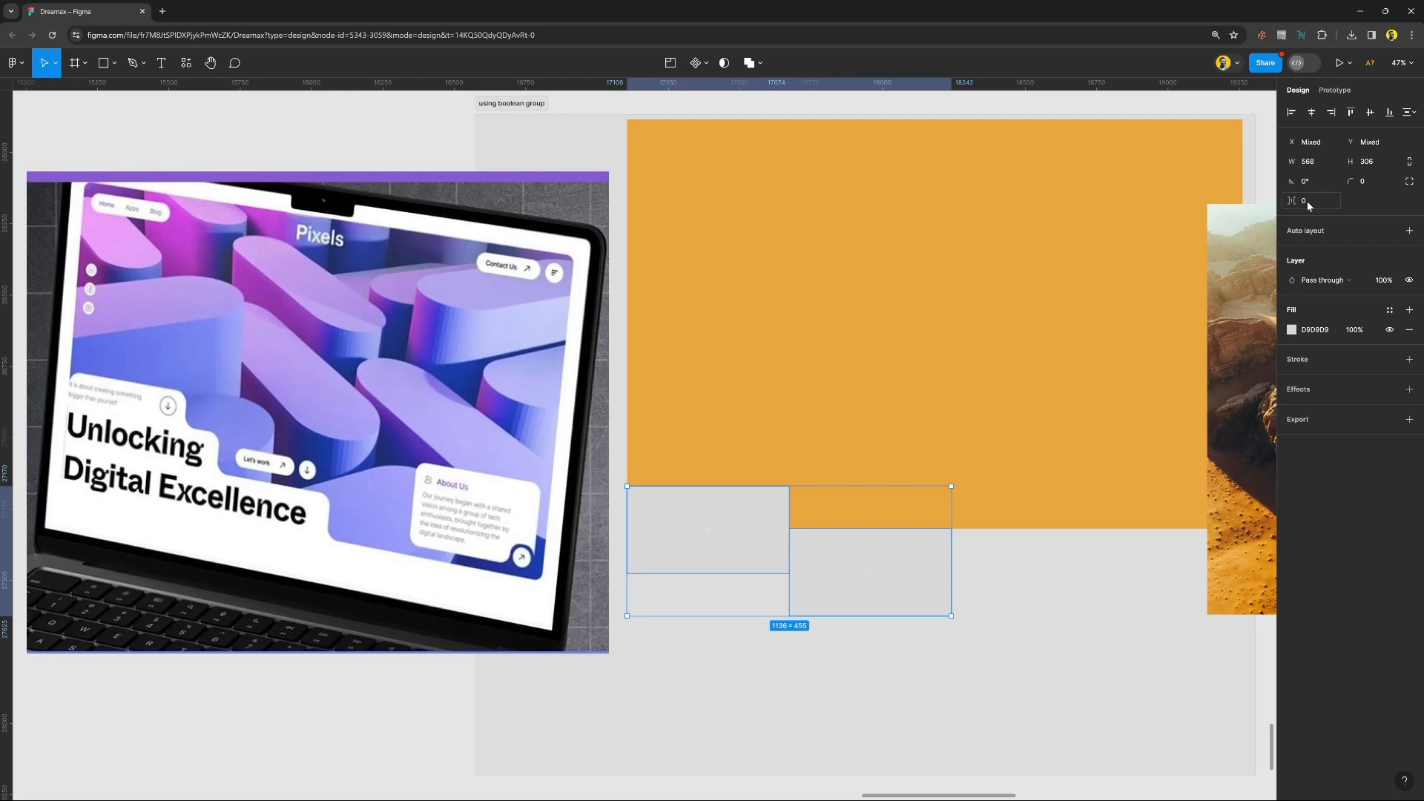
pyautogui.press('Return')
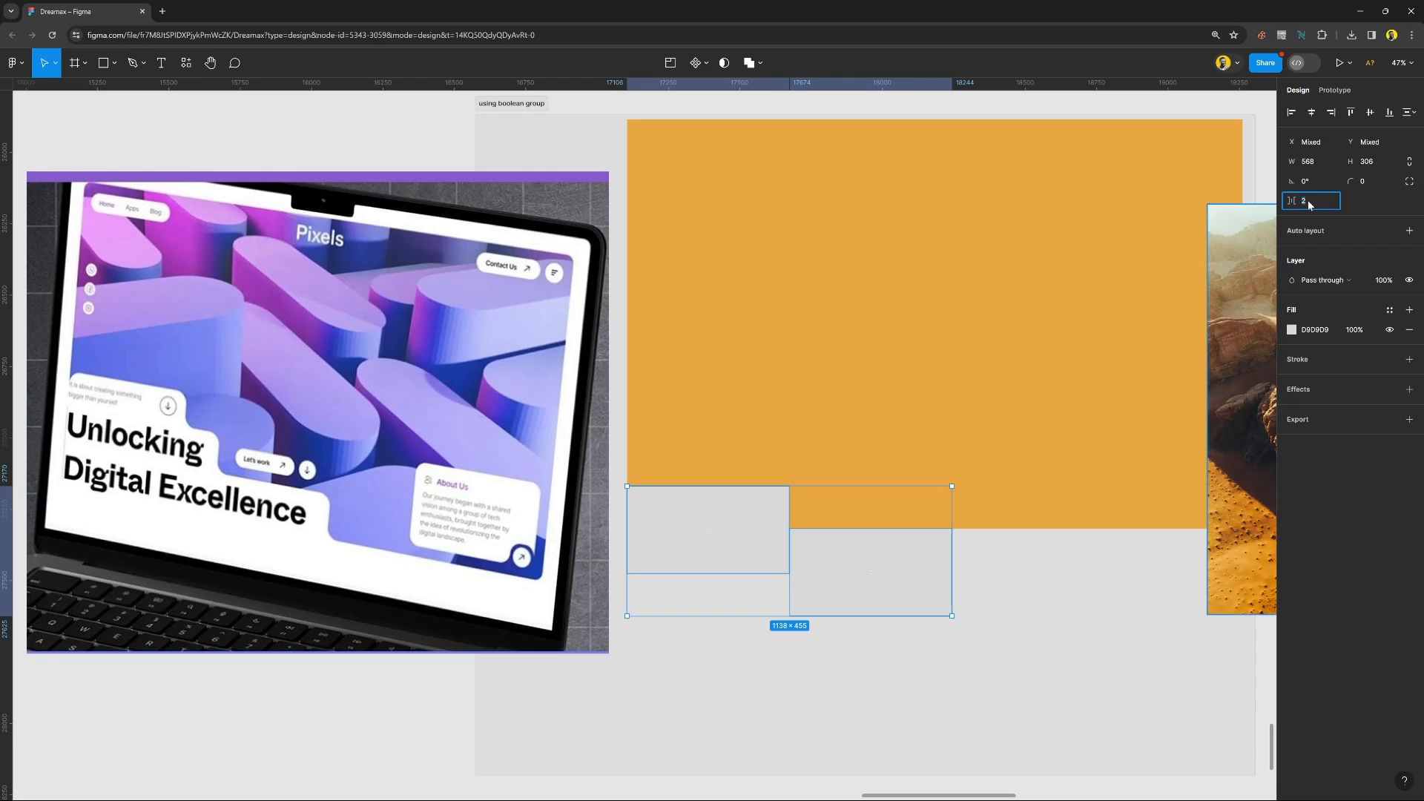
pyautogui.write('0')
pyautogui.press('Return')
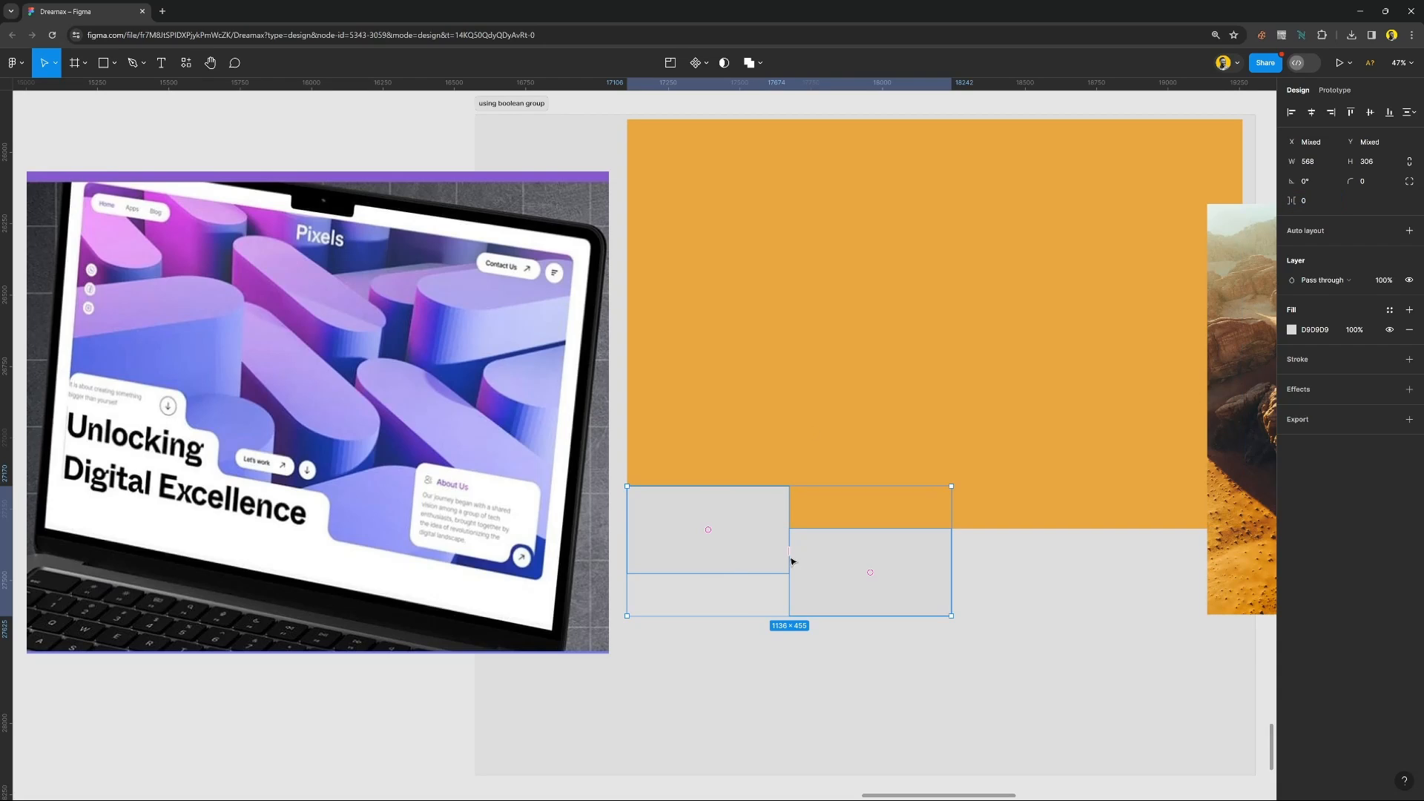
# Undo the last spacing change between the gray rectangles and select the lower one alone.
pyautogui.click(812, 569)
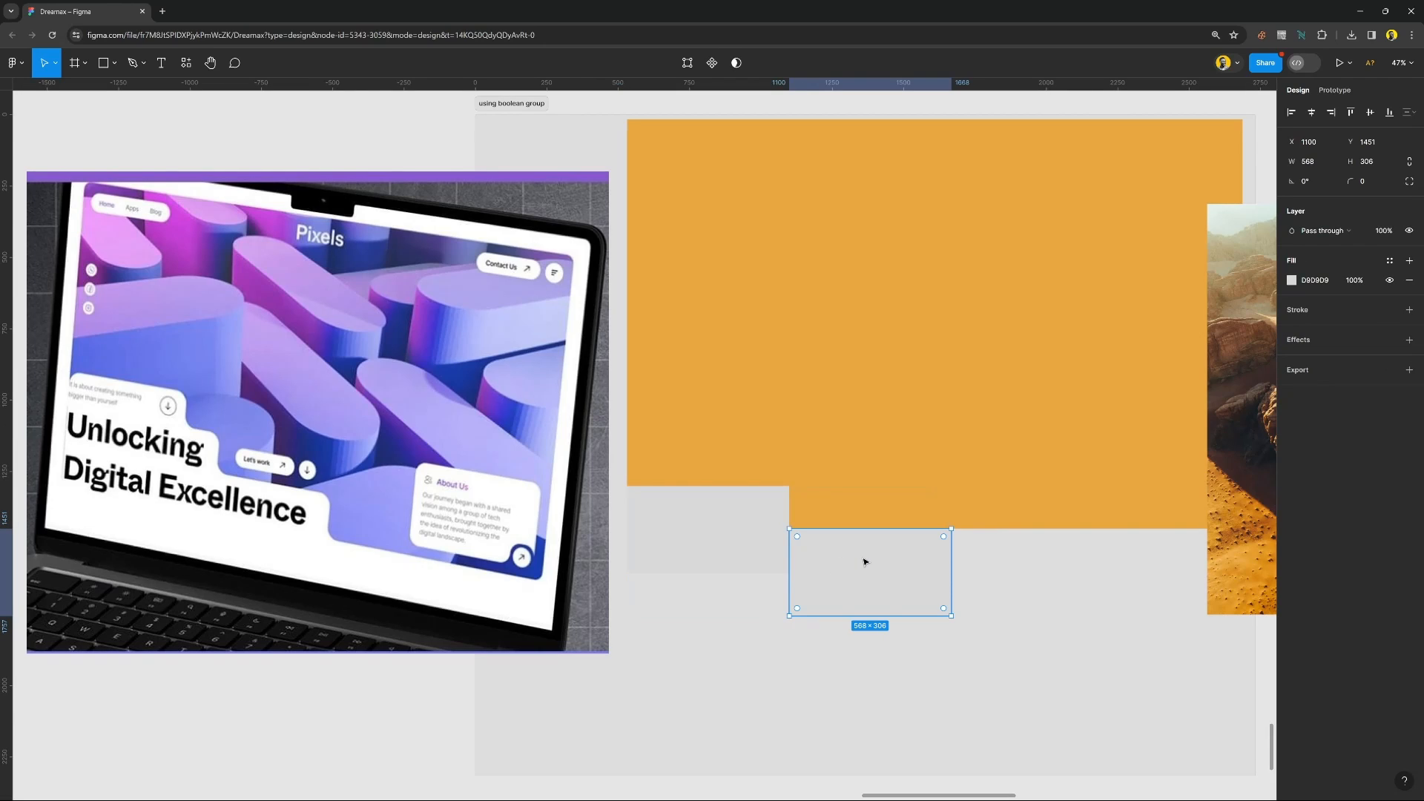
pyautogui.hotkey('ctrl', 'z')
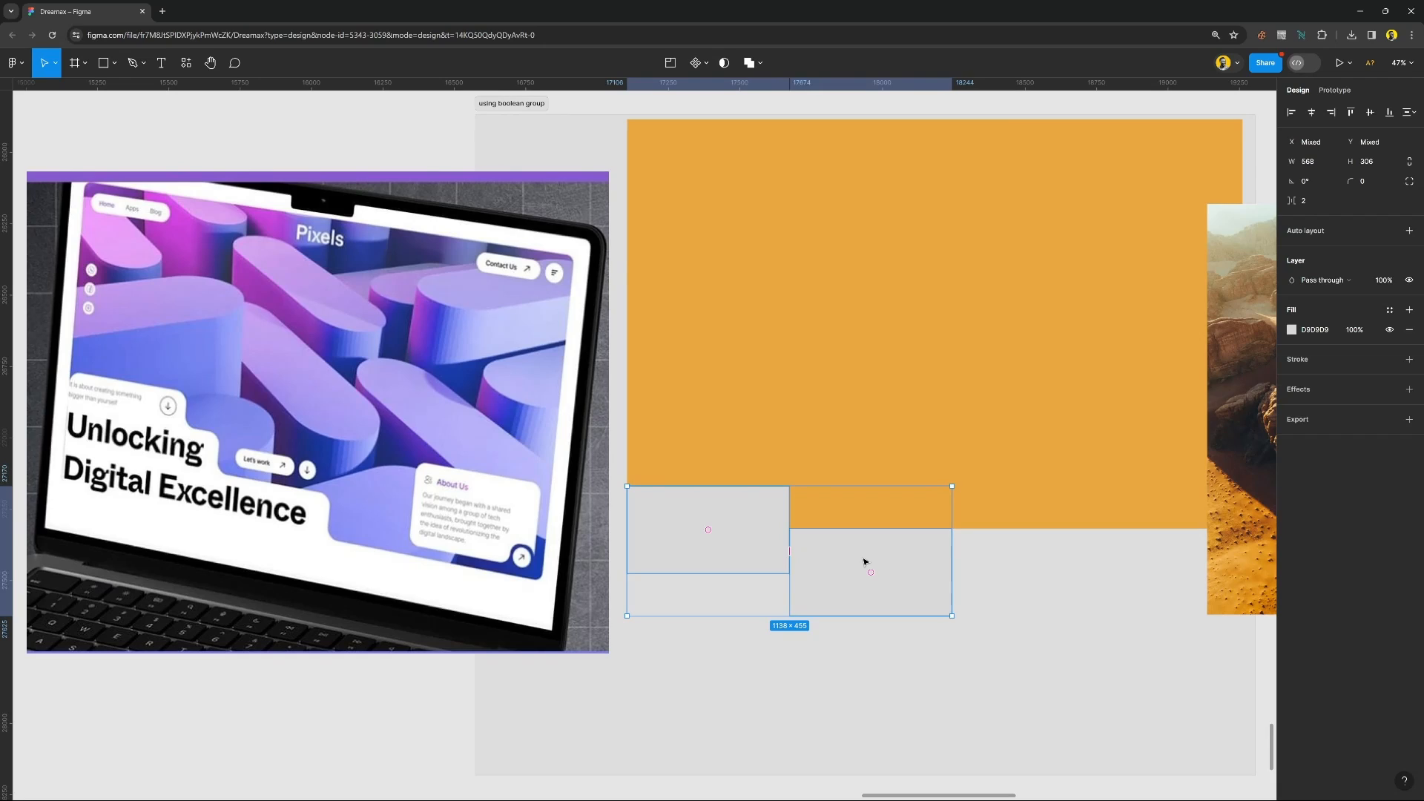
pyautogui.click(864, 561)
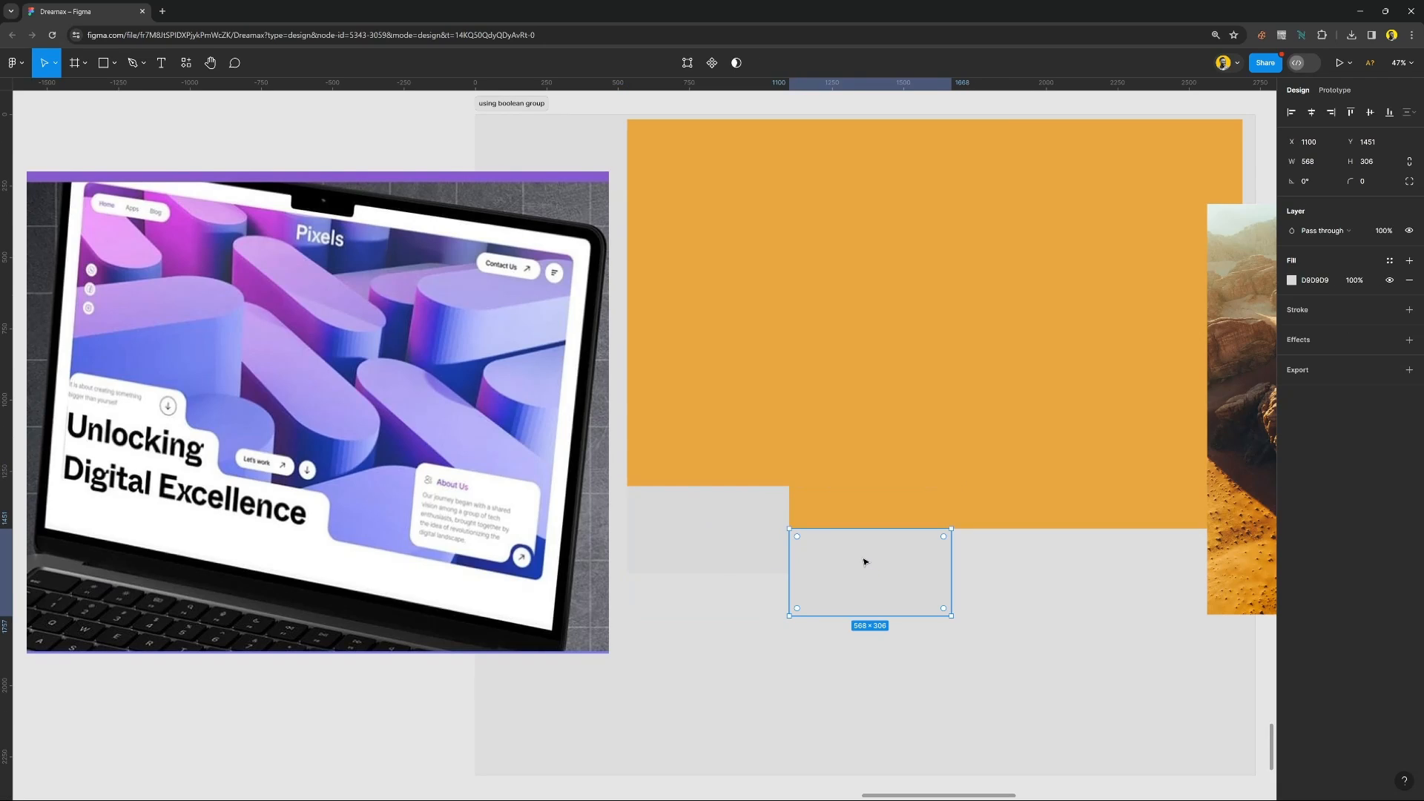
# Undo the earlier copy of the gray rectangle and place two new copies stepping diagonally down, at X 1100, Y 1455 and X 1668, Y 1608.
pyautogui.hotkey('ctrl', 'z')
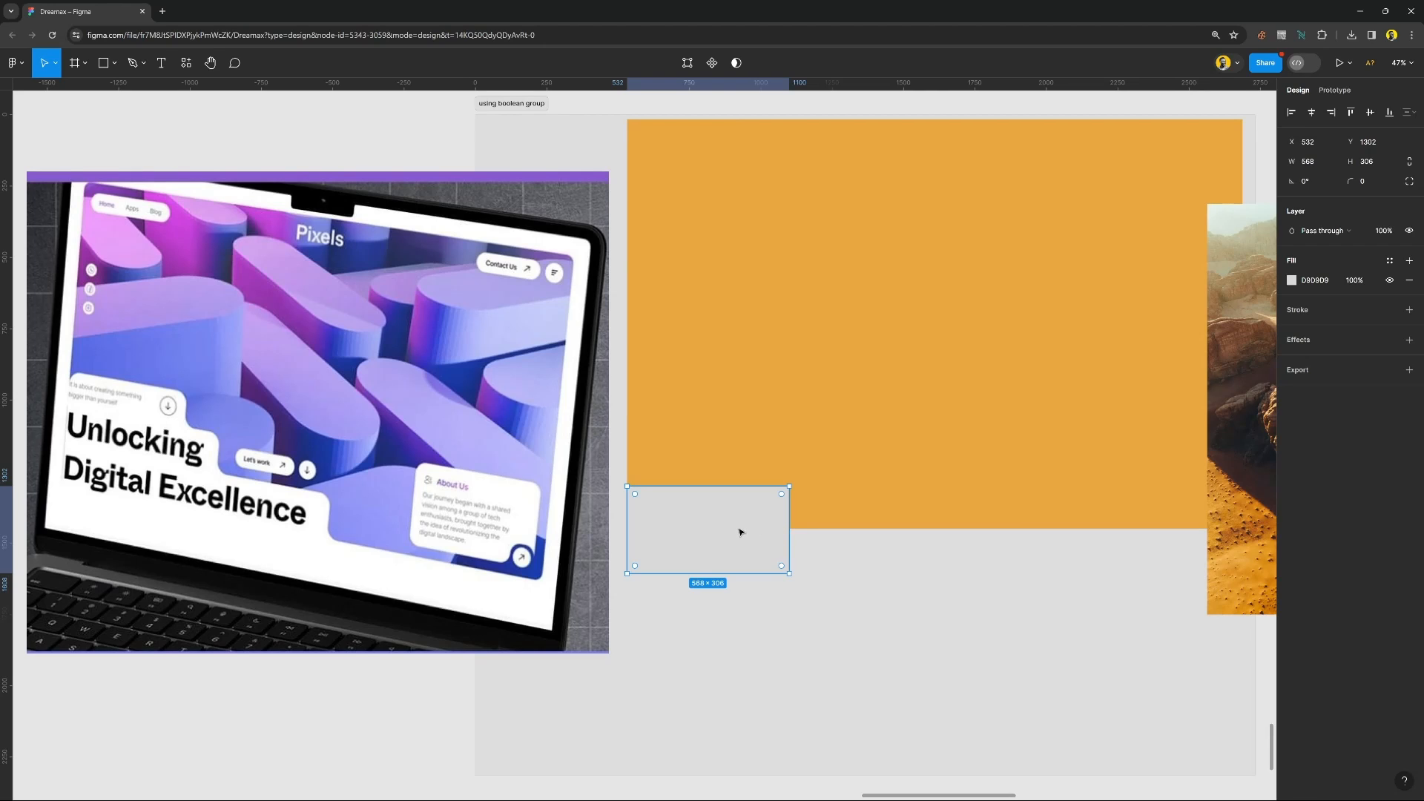
pyautogui.hotkey('shift', '2')
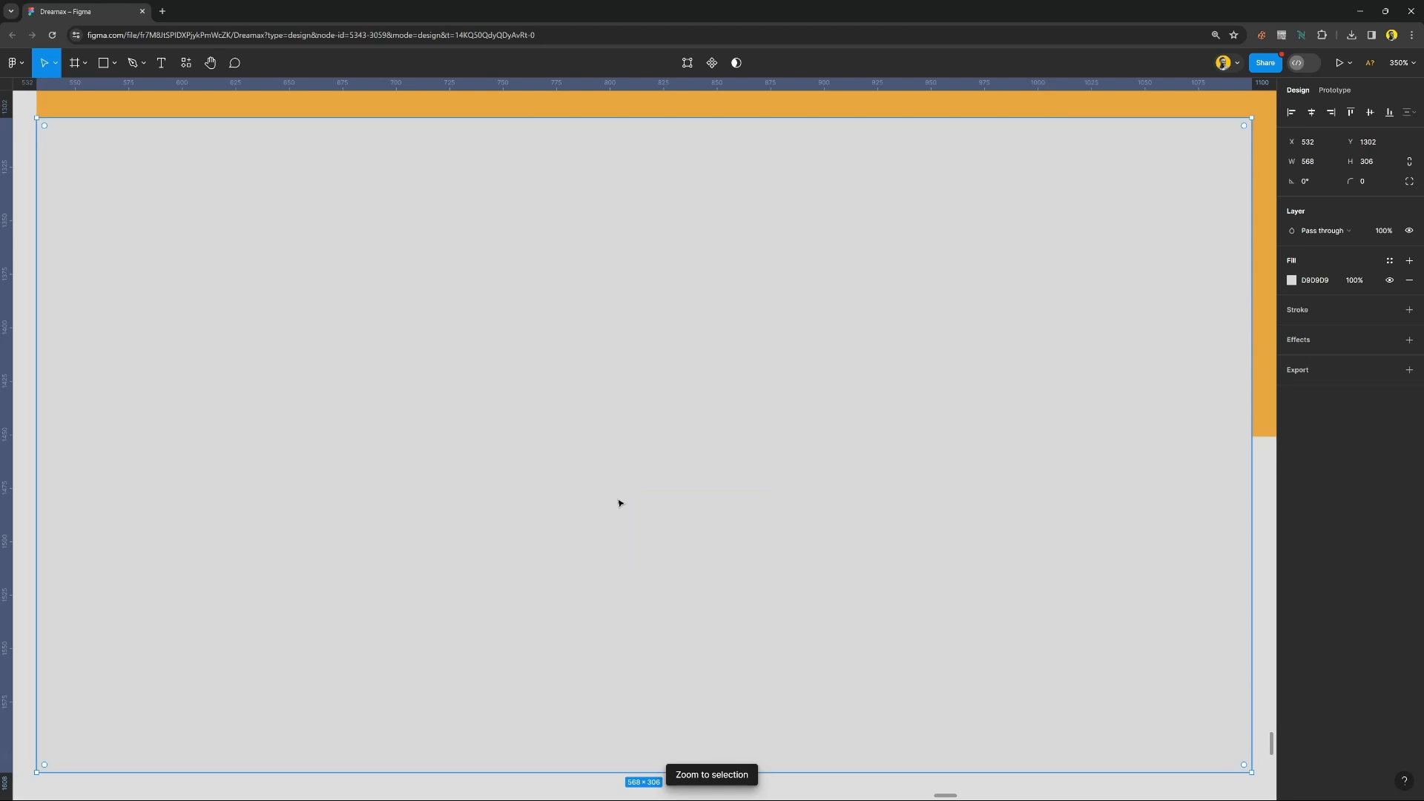
pyautogui.scroll(-10, 619, 503)
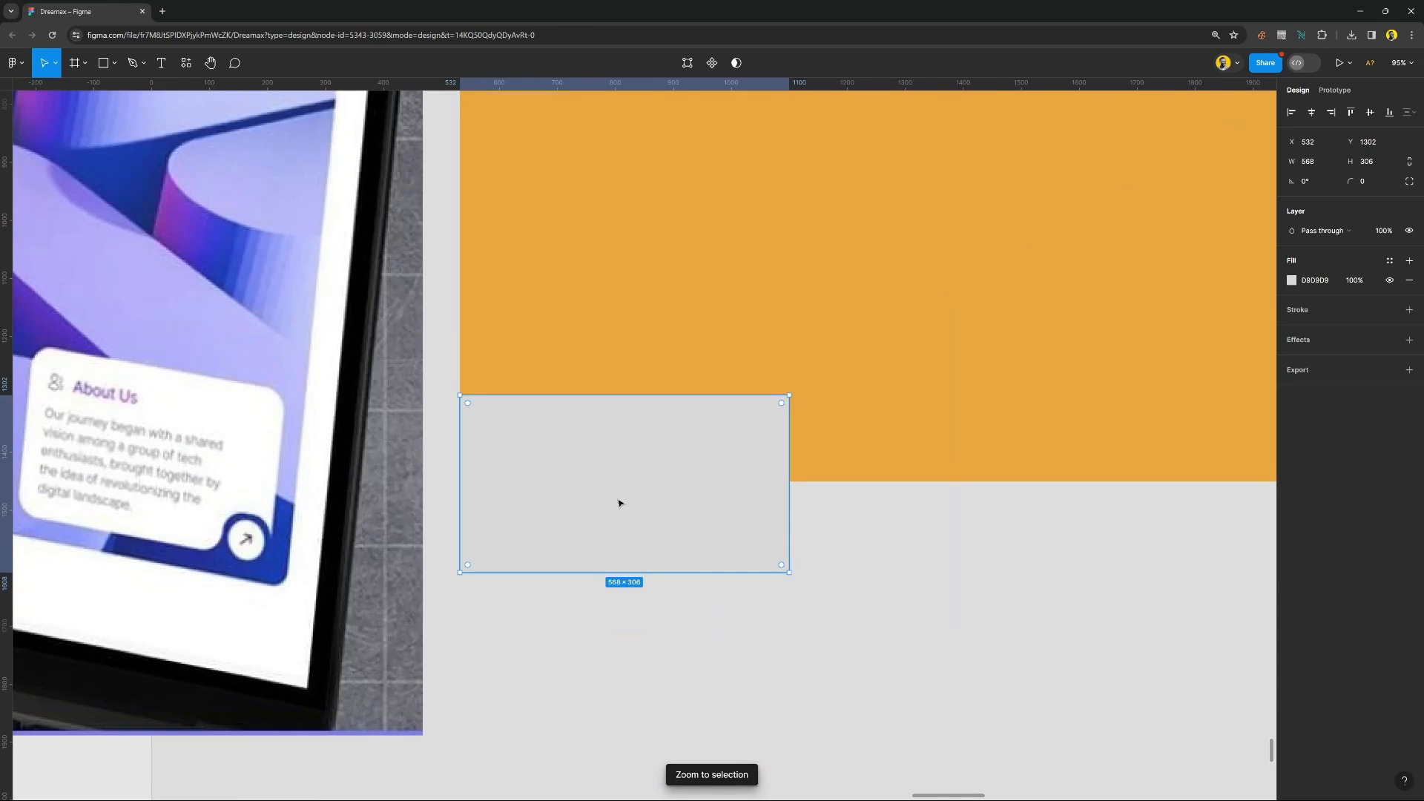
pyautogui.scroll(-4, 619, 503)
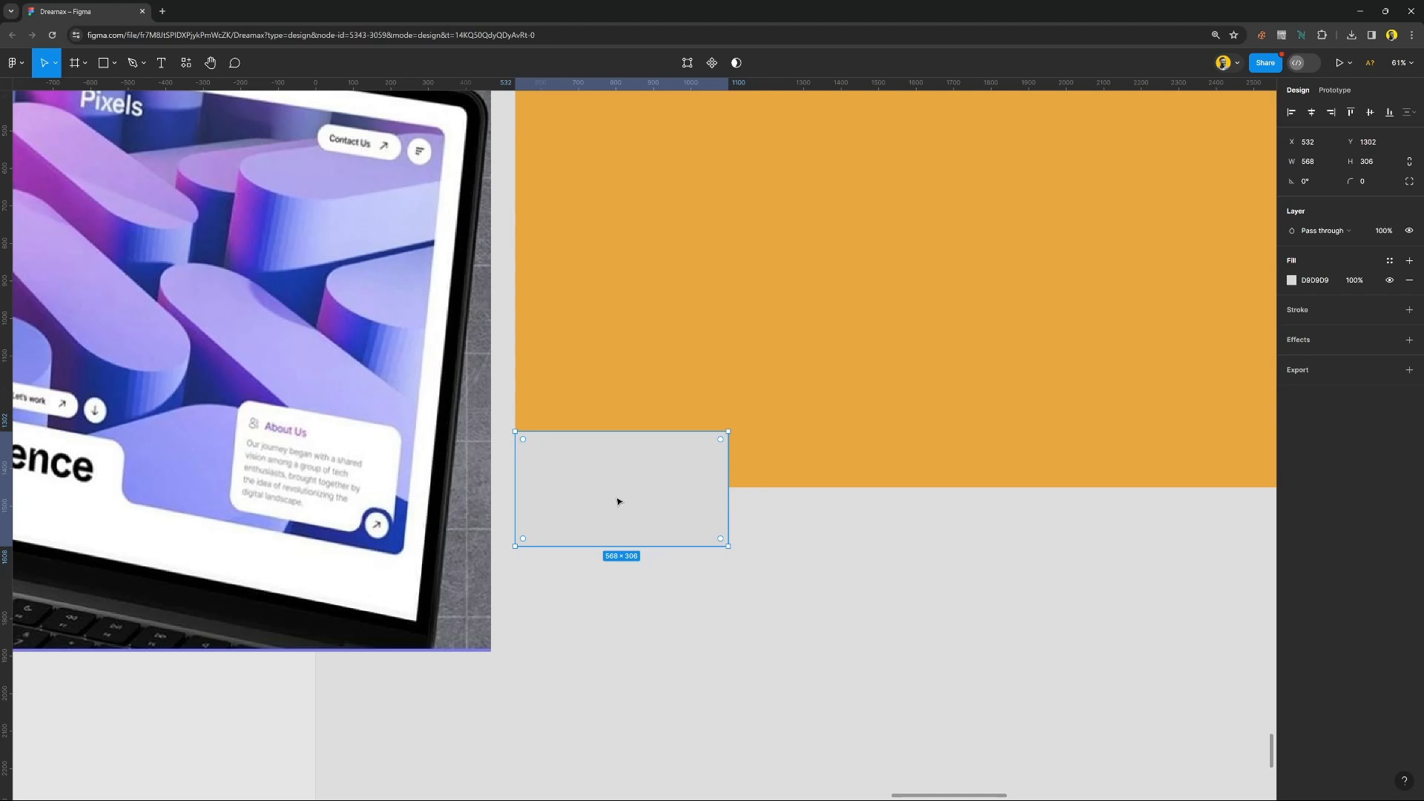
pyautogui.hscroll(1, 620, 502)
pyautogui.hscroll(-6, 619, 502)
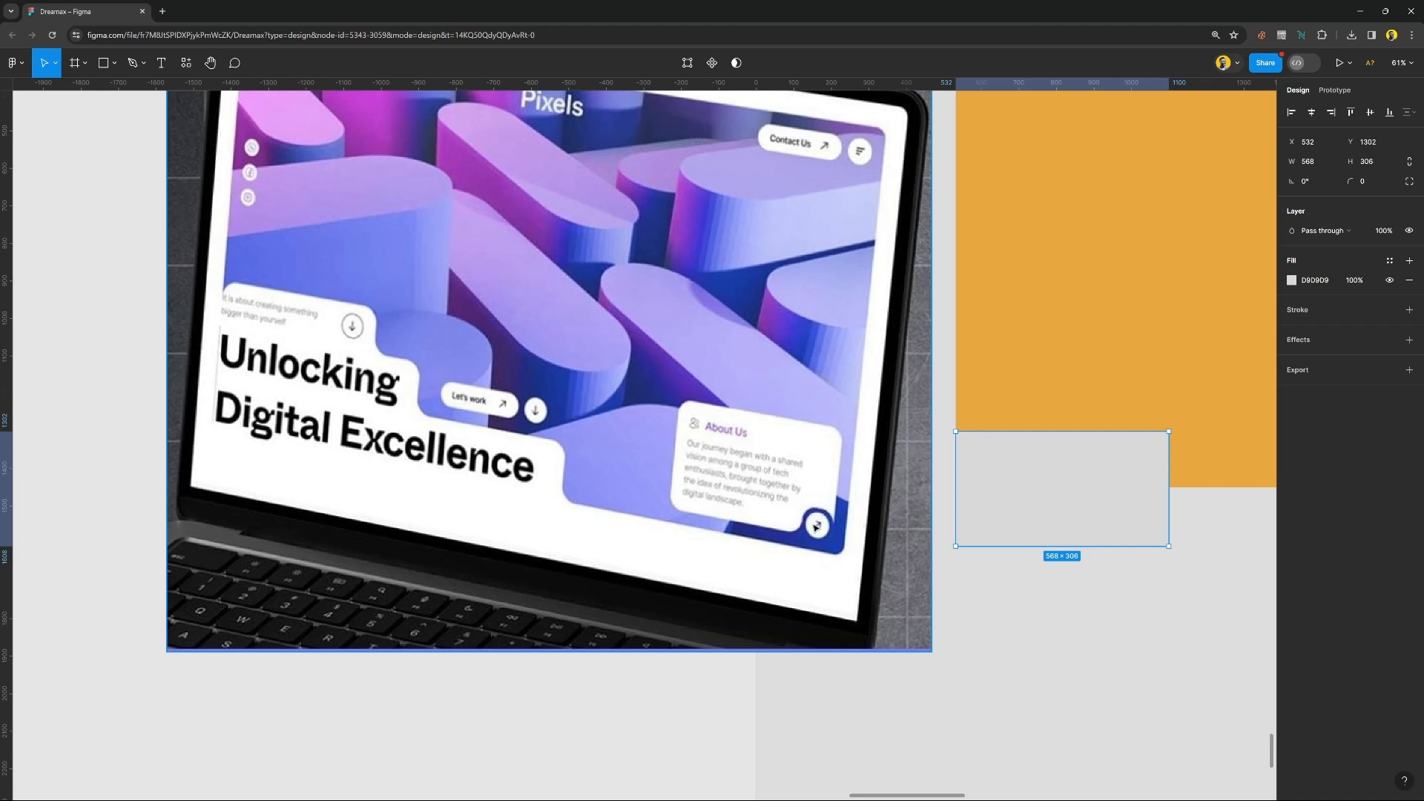
pyautogui.hscroll(-2, 816, 527)
pyautogui.hscroll(5, 815, 526)
pyautogui.hscroll(5, 814, 527)
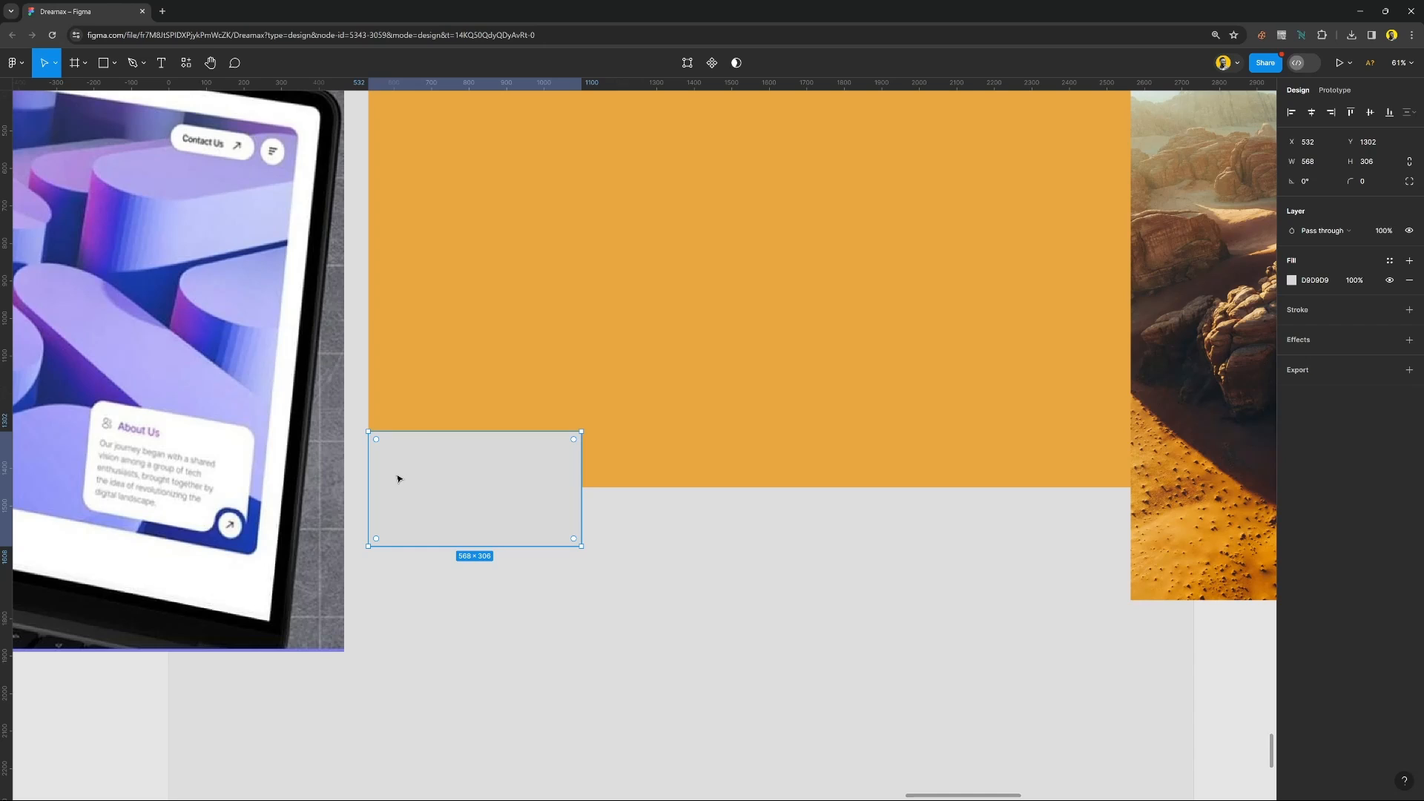
pyautogui.moveTo(398, 478); pyautogui.dragTo(613, 534)
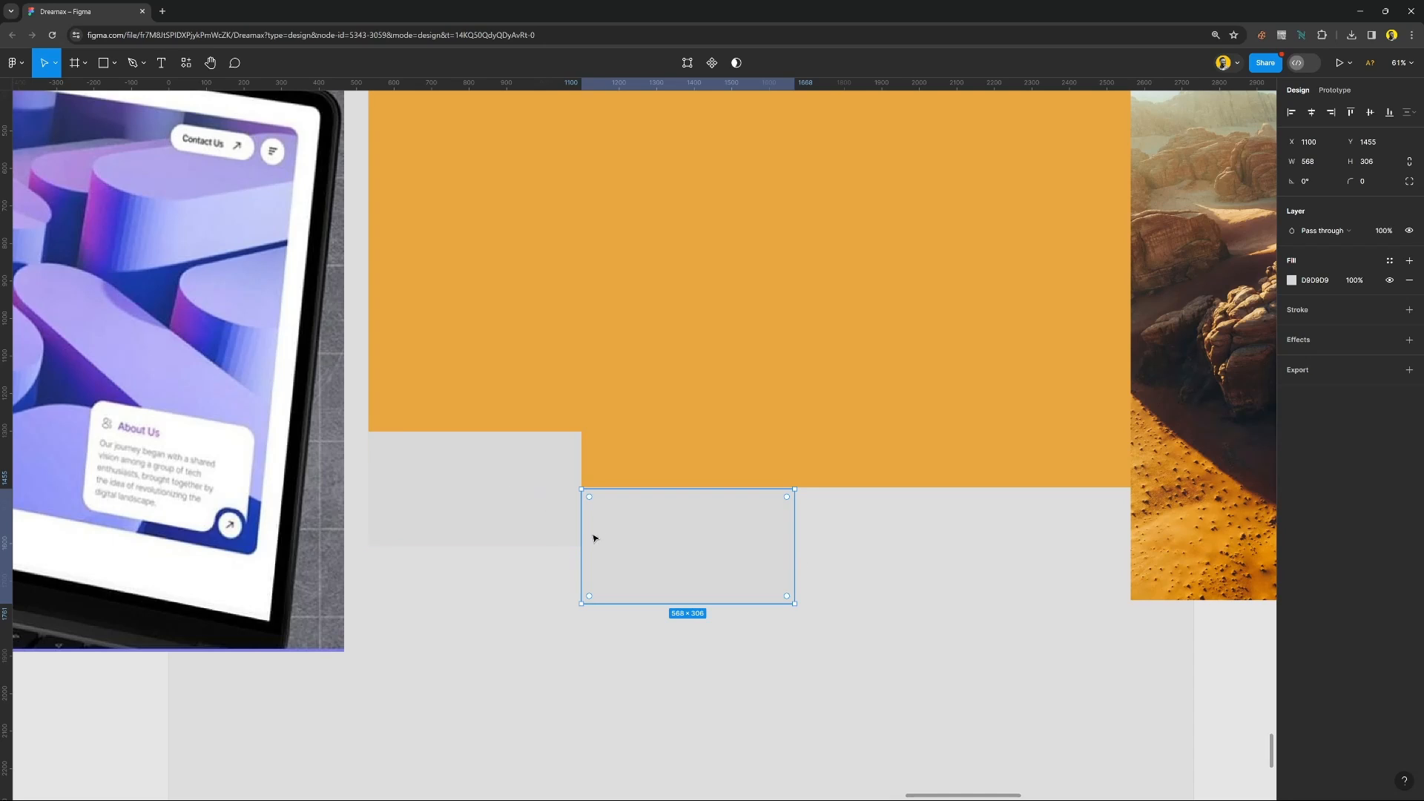
pyautogui.hotkey('ctrl', 'd')
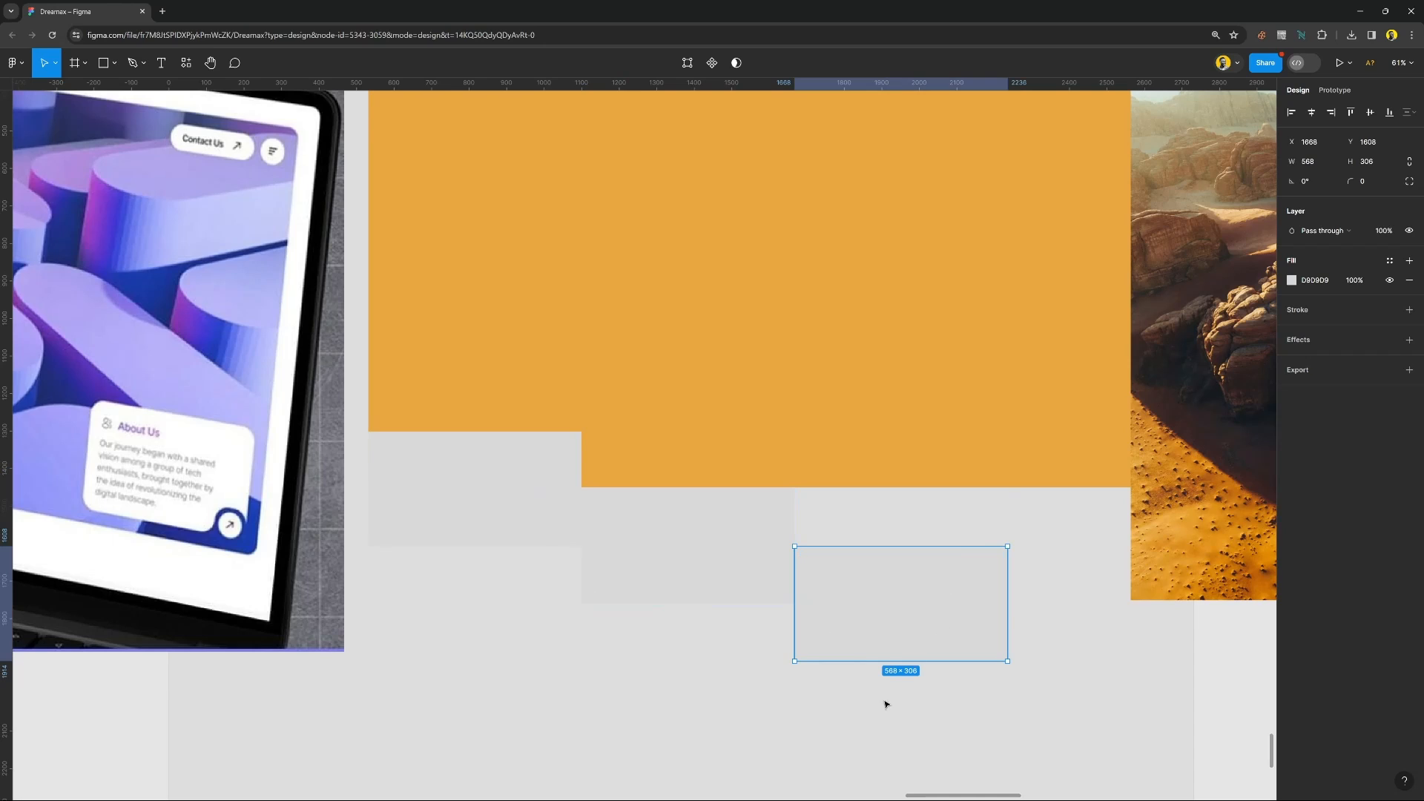
# Select all three gray rectangles and fill them with the dark brown 392827 sampled from the desert photo's shadow.
pyautogui.moveTo(840, 716); pyautogui.dragTo(508, 531)
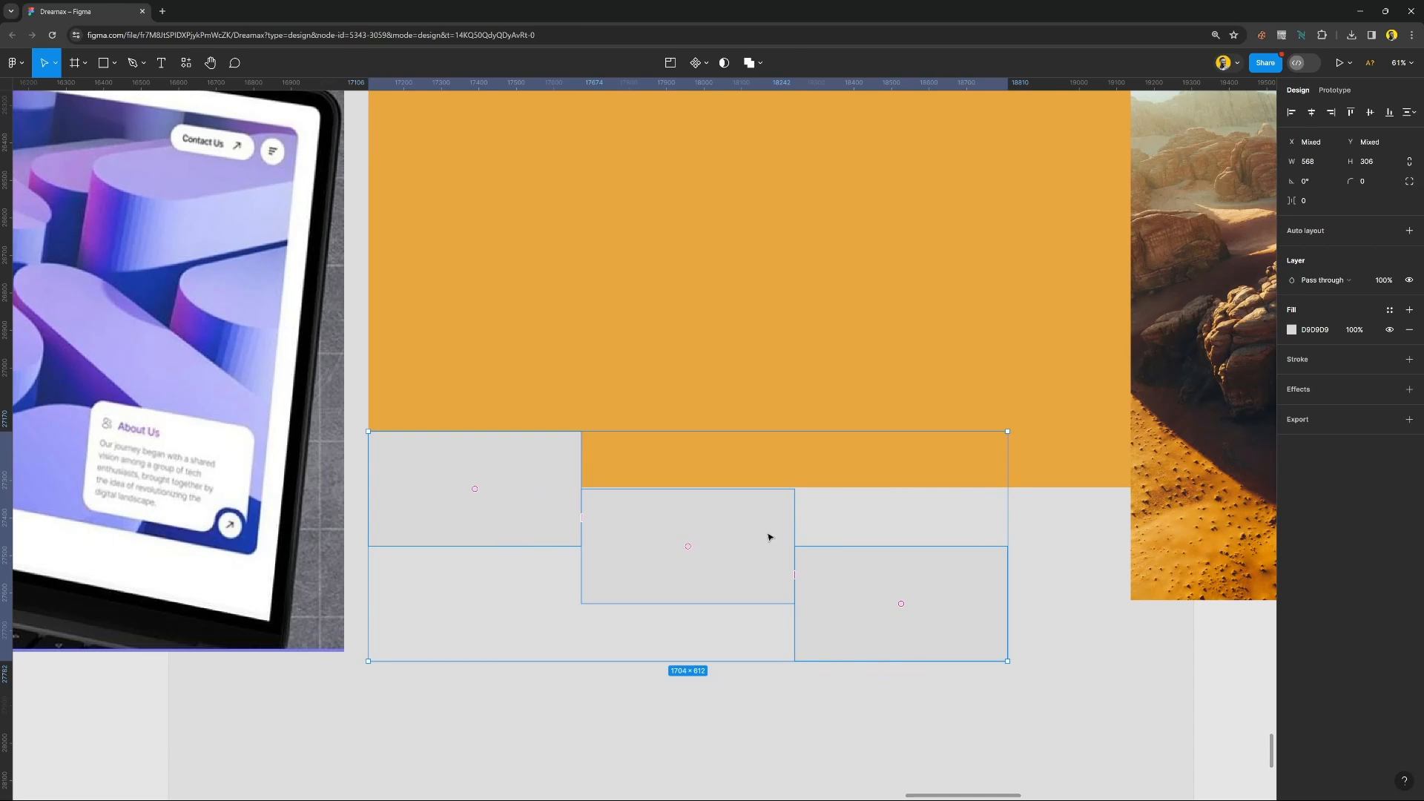
pyautogui.press('i')
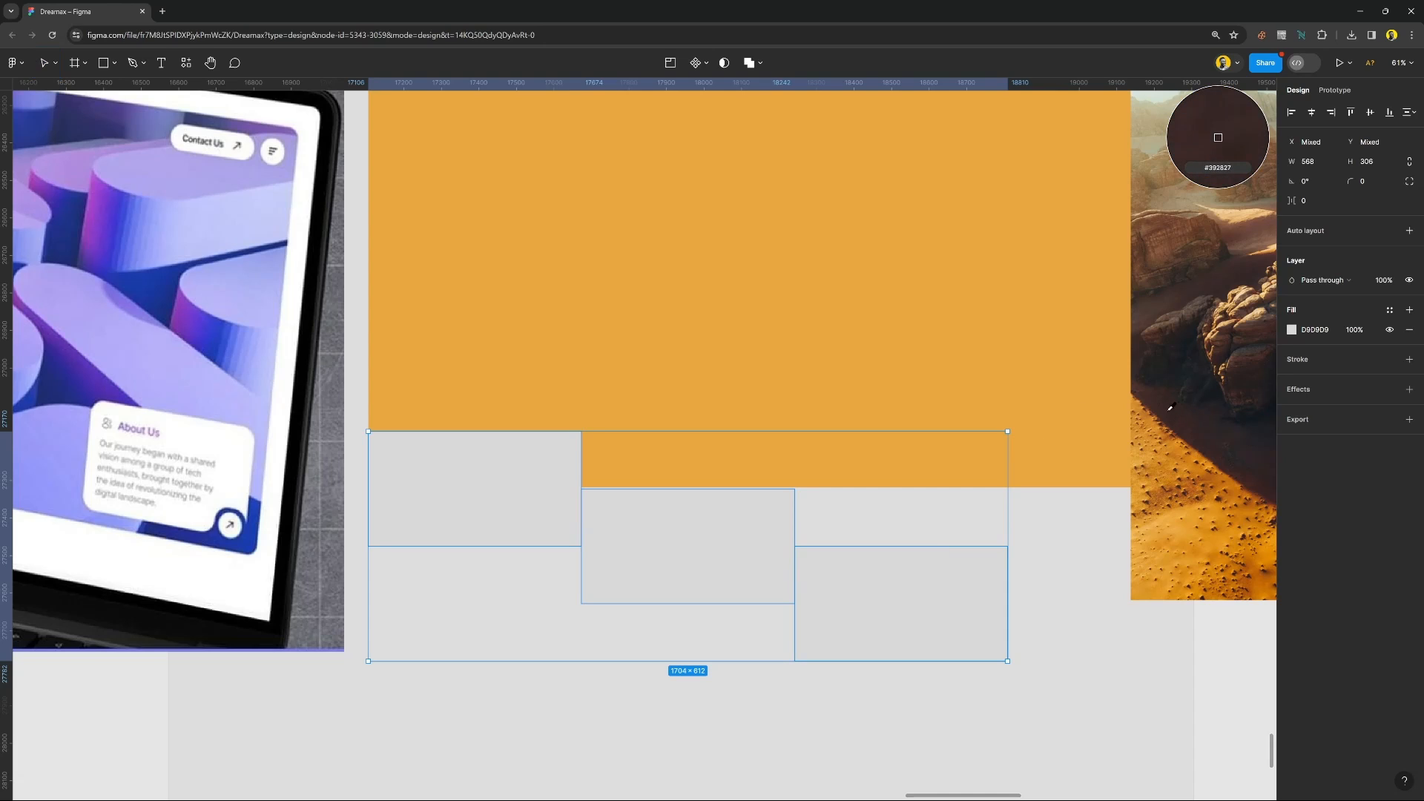
pyautogui.click(1171, 407)
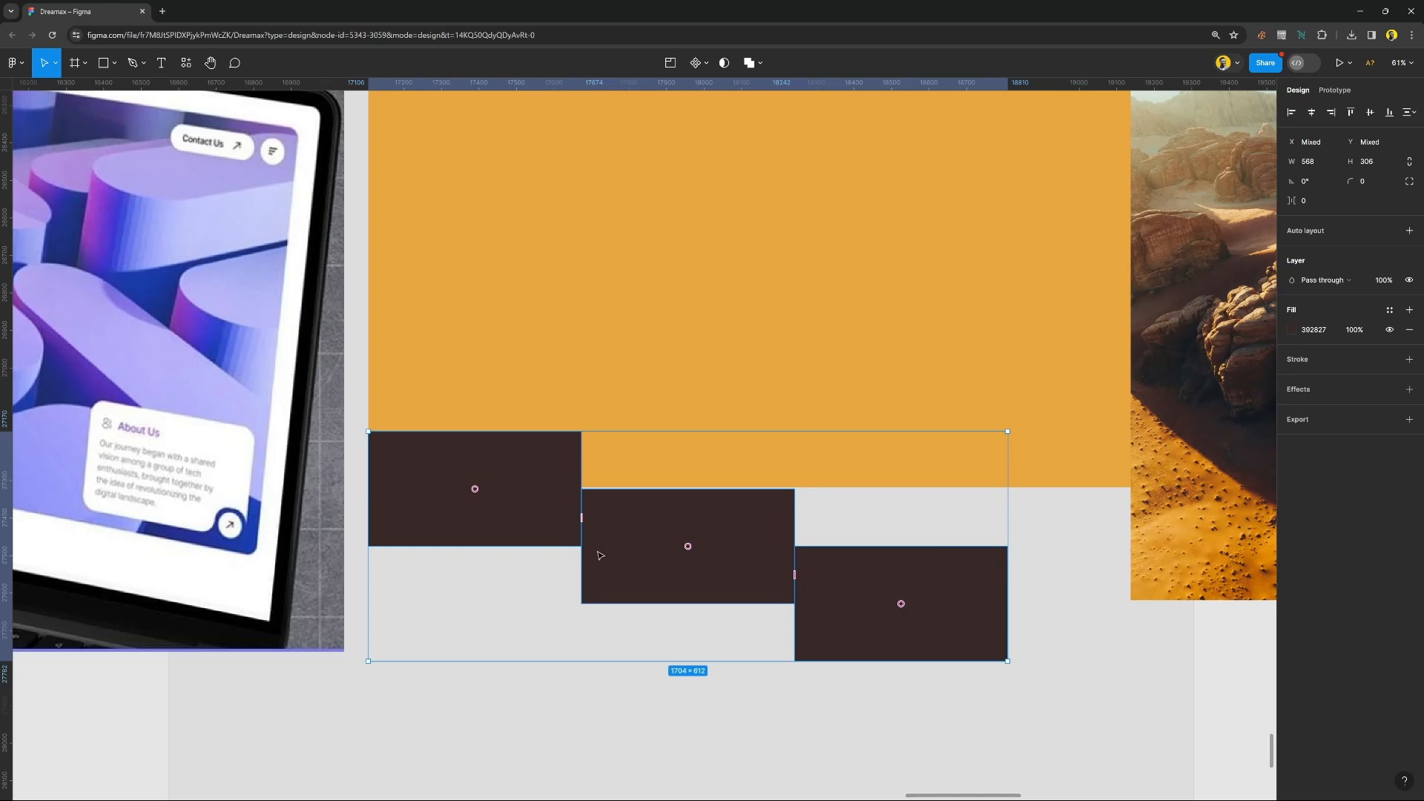
pyautogui.click(712, 648)
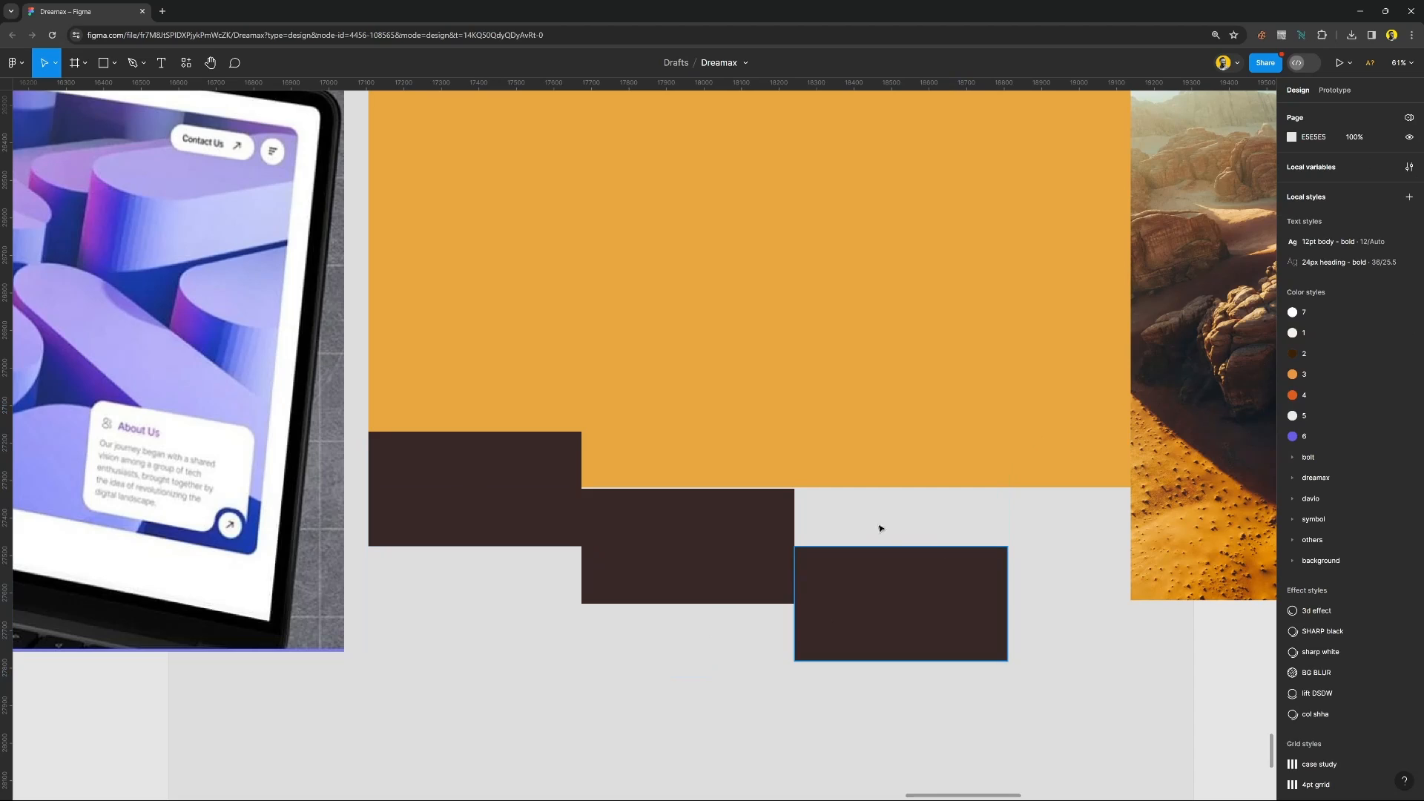
# Extend the first brown rectangle down to the second one's bottom edge and the second down to the third's, giving the second a height of 459.
pyautogui.click(551, 528)
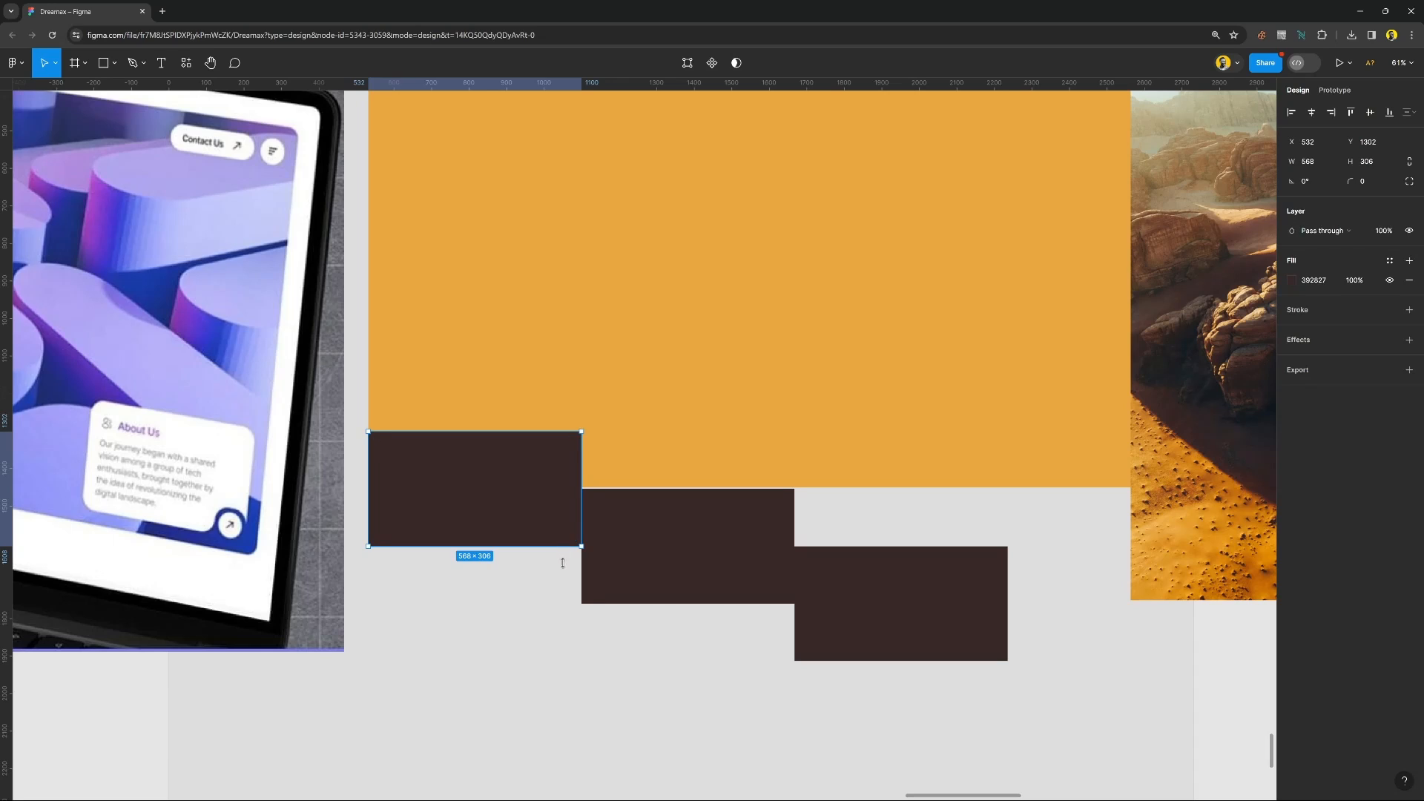
pyautogui.moveTo(562, 562); pyautogui.dragTo(572, 602)
pyautogui.click(662, 592)
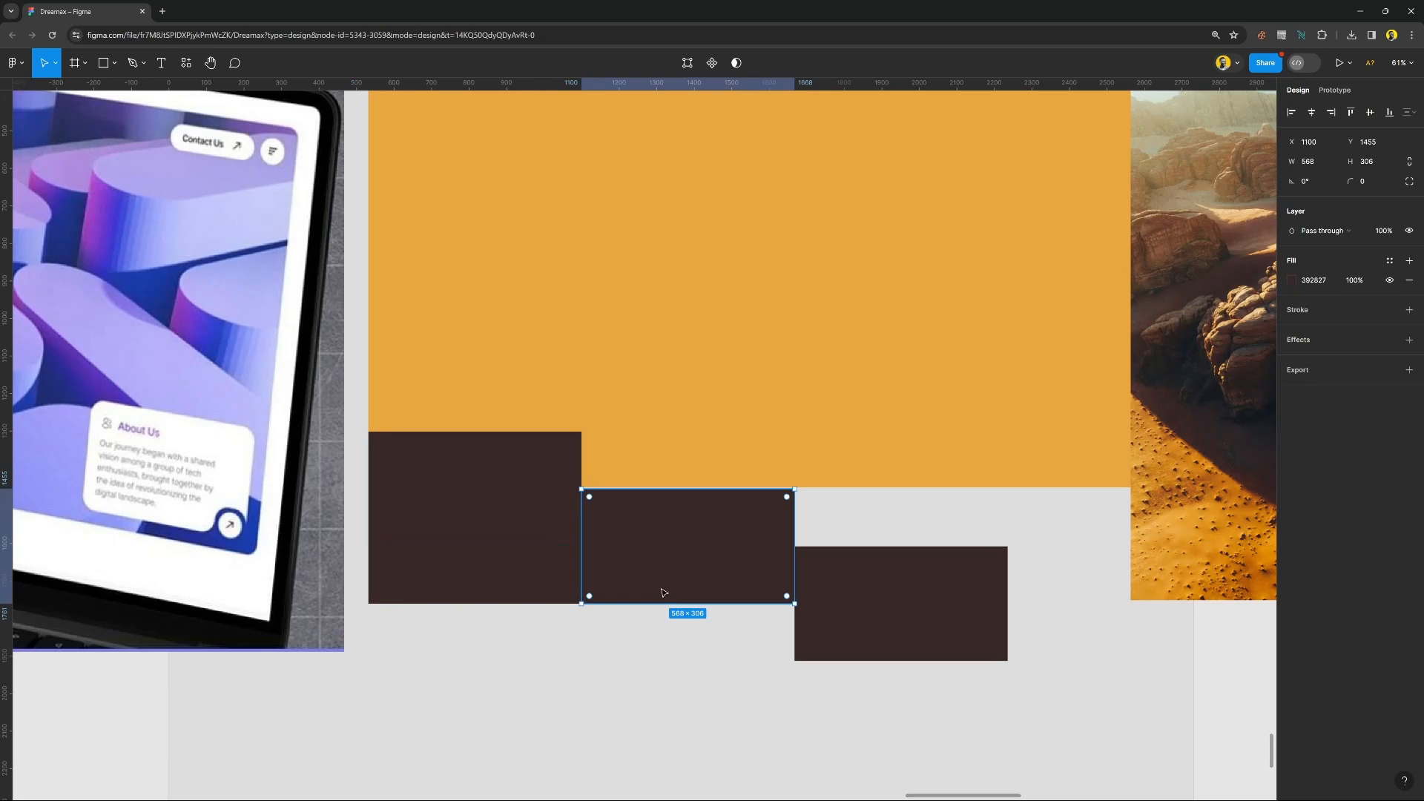
pyautogui.moveTo(697, 618); pyautogui.dragTo(703, 660)
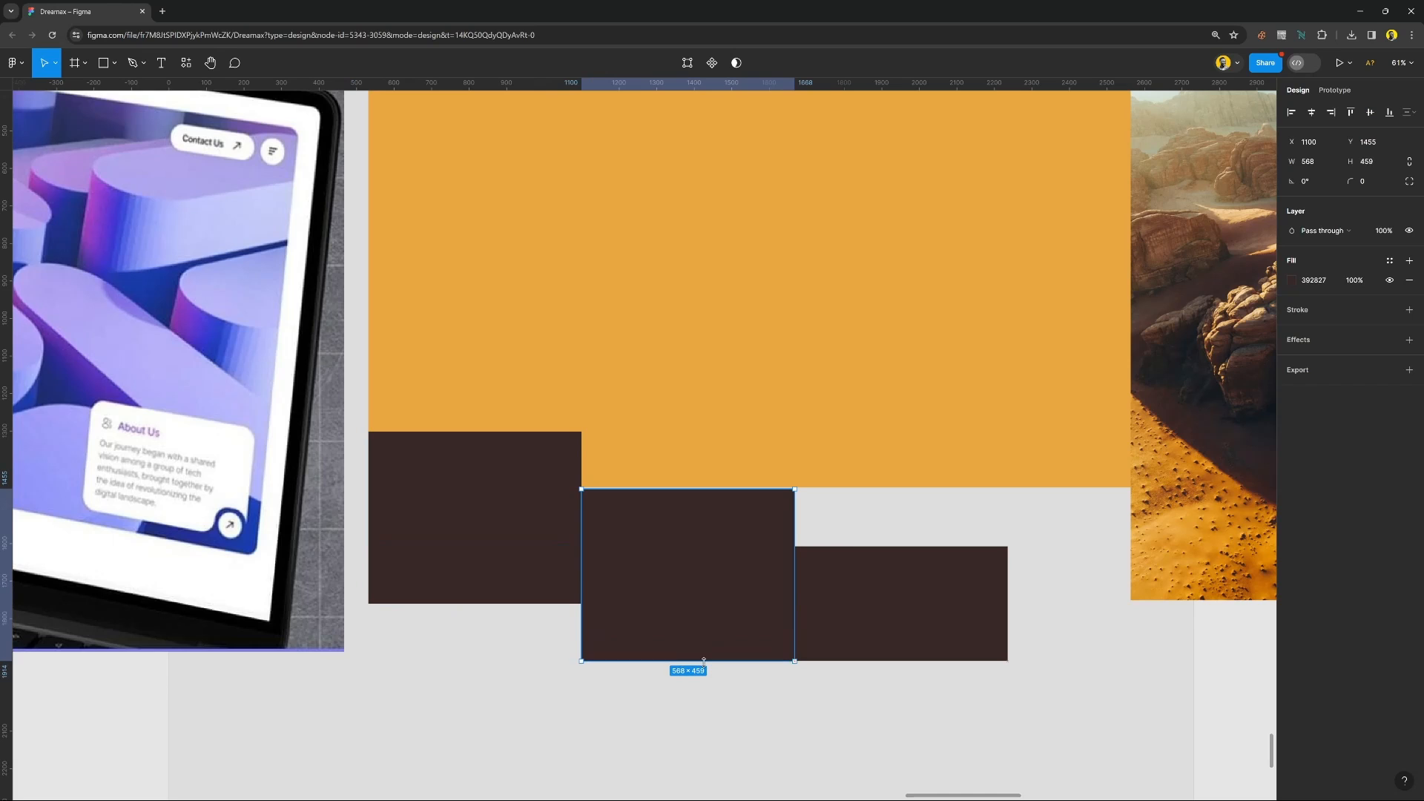
pyautogui.click(763, 703)
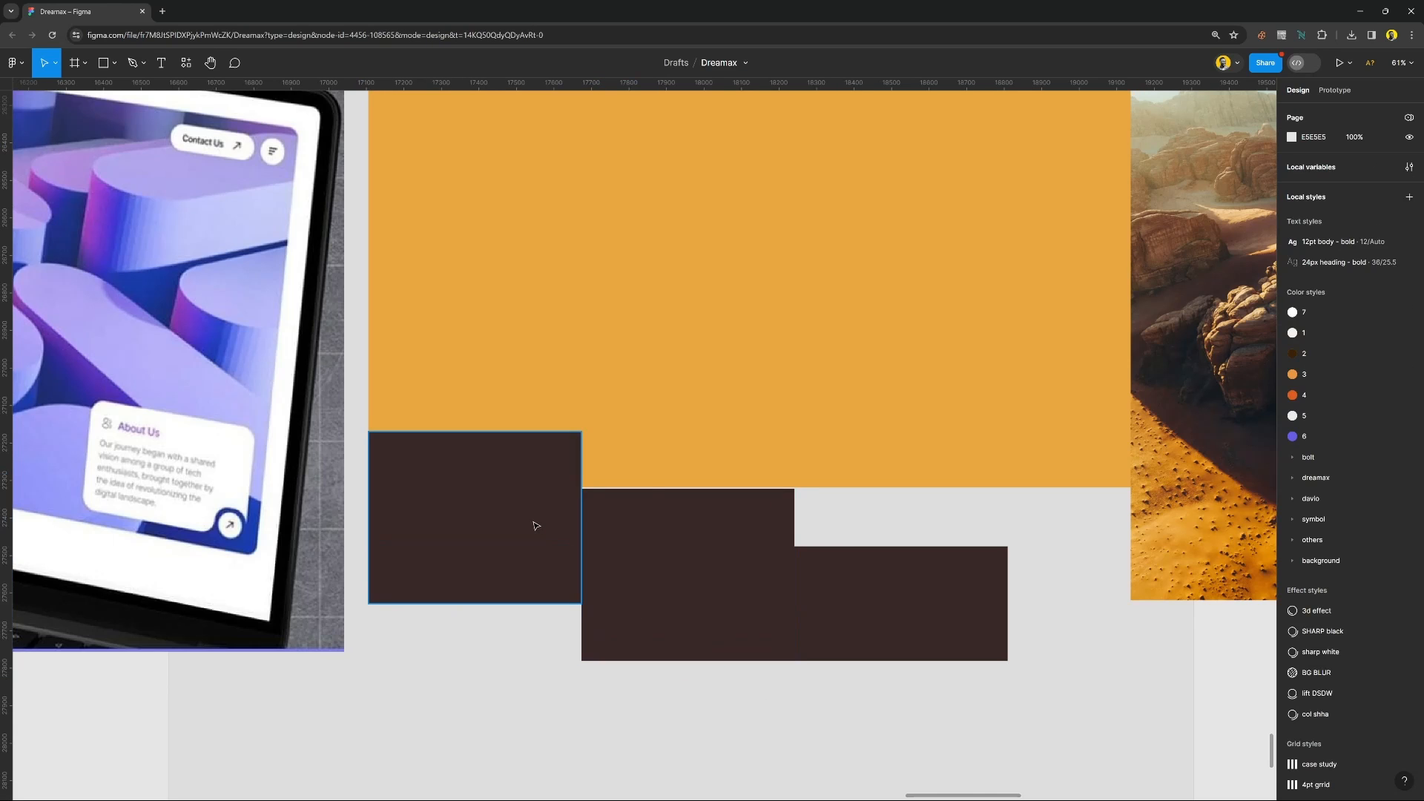
pyautogui.scroll(-3, 534, 524)
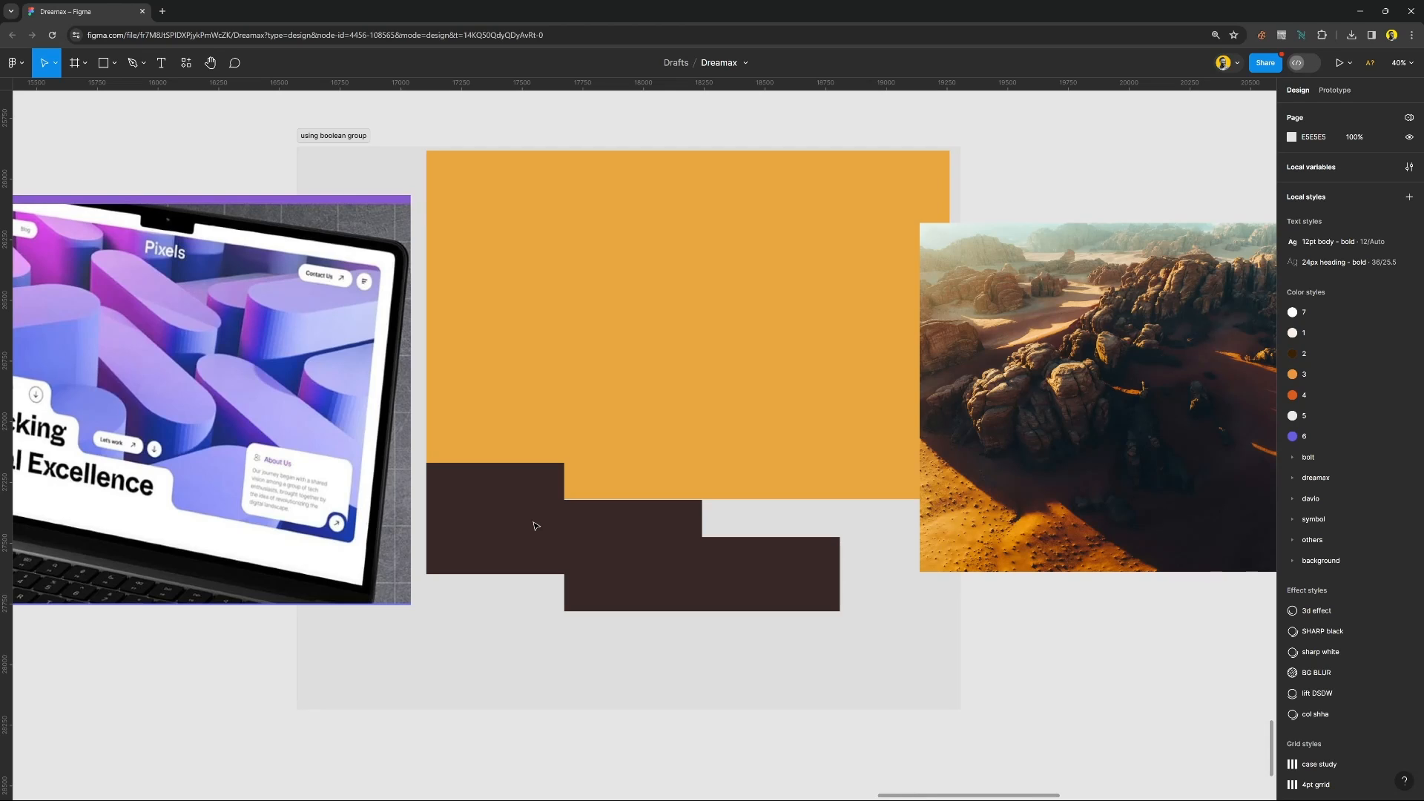
pyautogui.scroll(2, 533, 526)
pyautogui.scroll(-2, 534, 526)
pyautogui.click(608, 351)
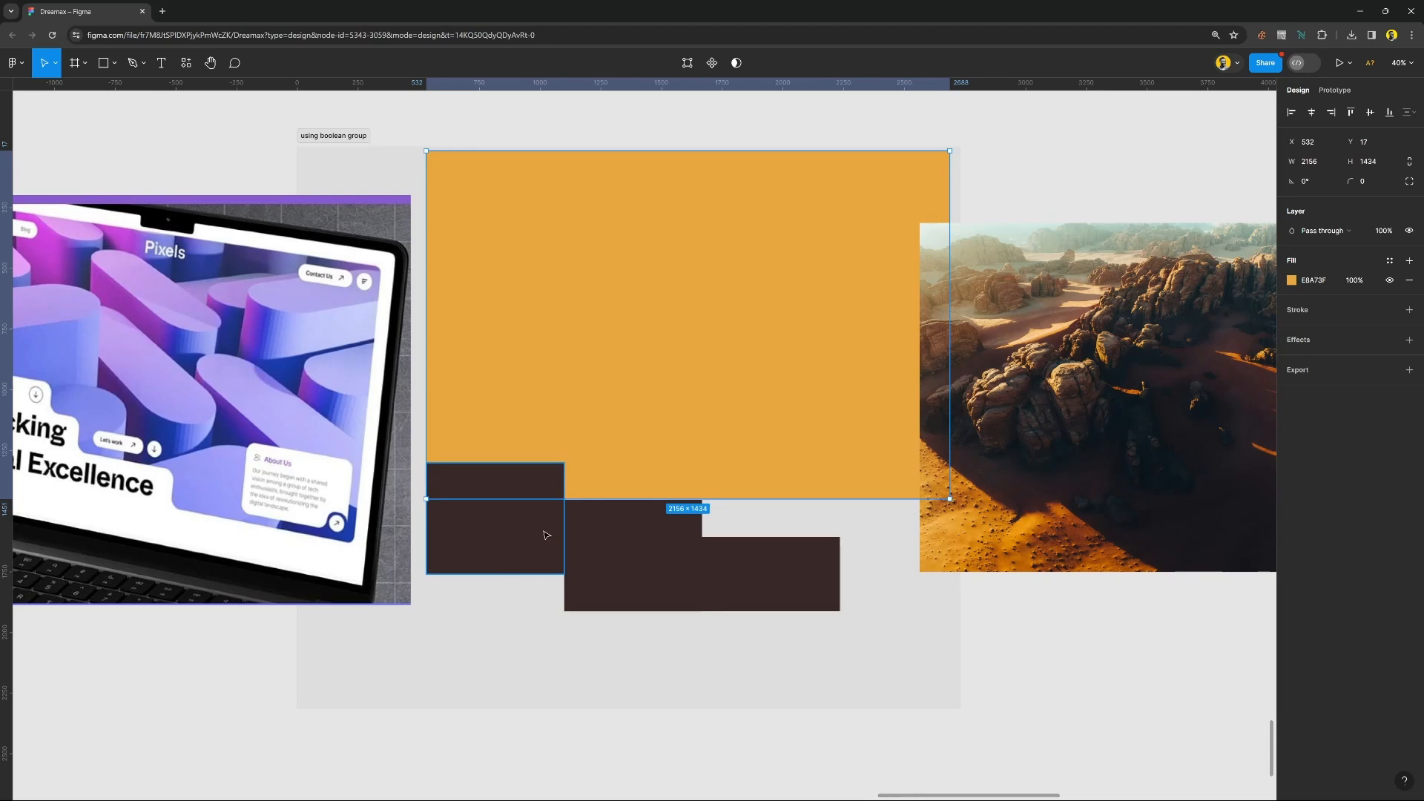
pyautogui.scroll(-2, 546, 533)
pyautogui.scroll(3, 546, 532)
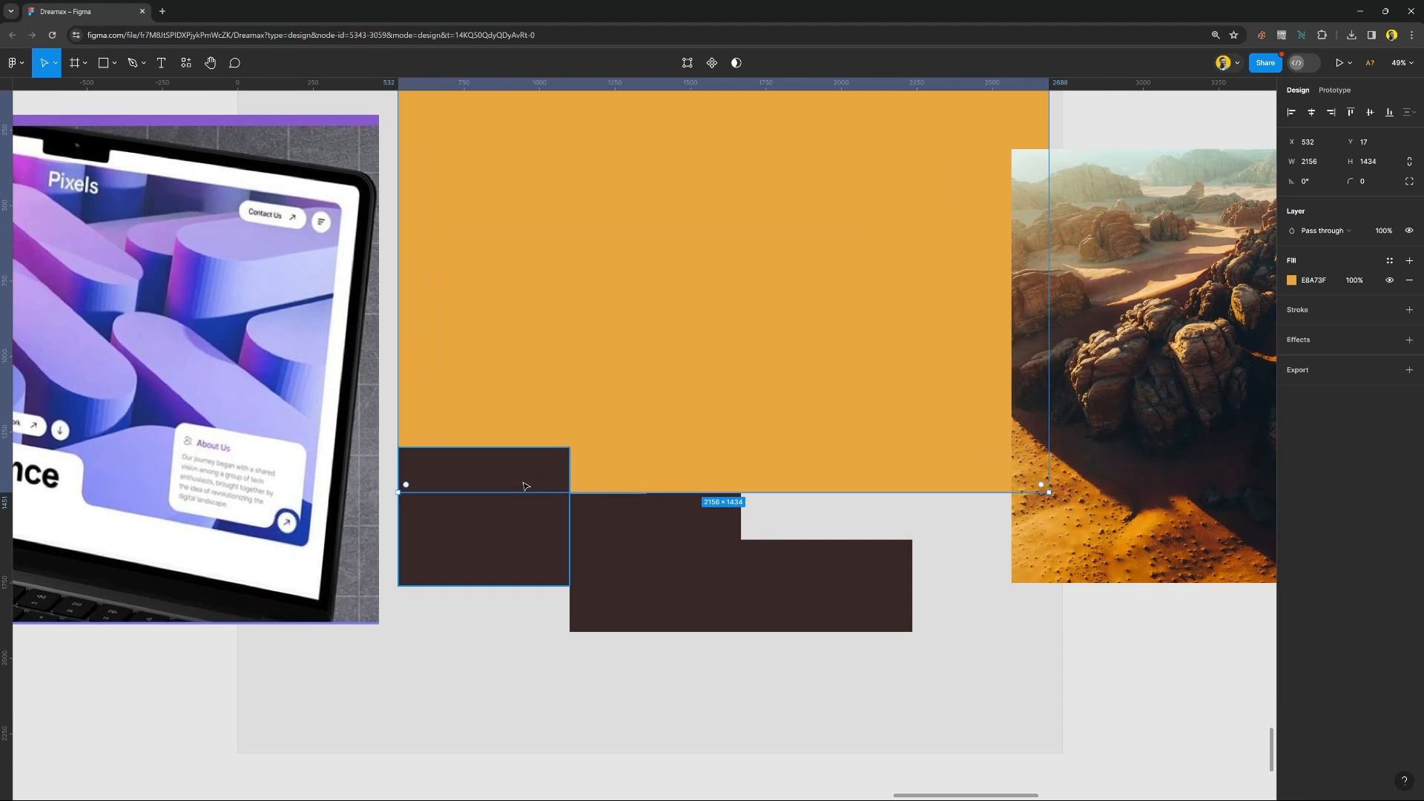
pyautogui.click(523, 466)
pyautogui.click(634, 523)
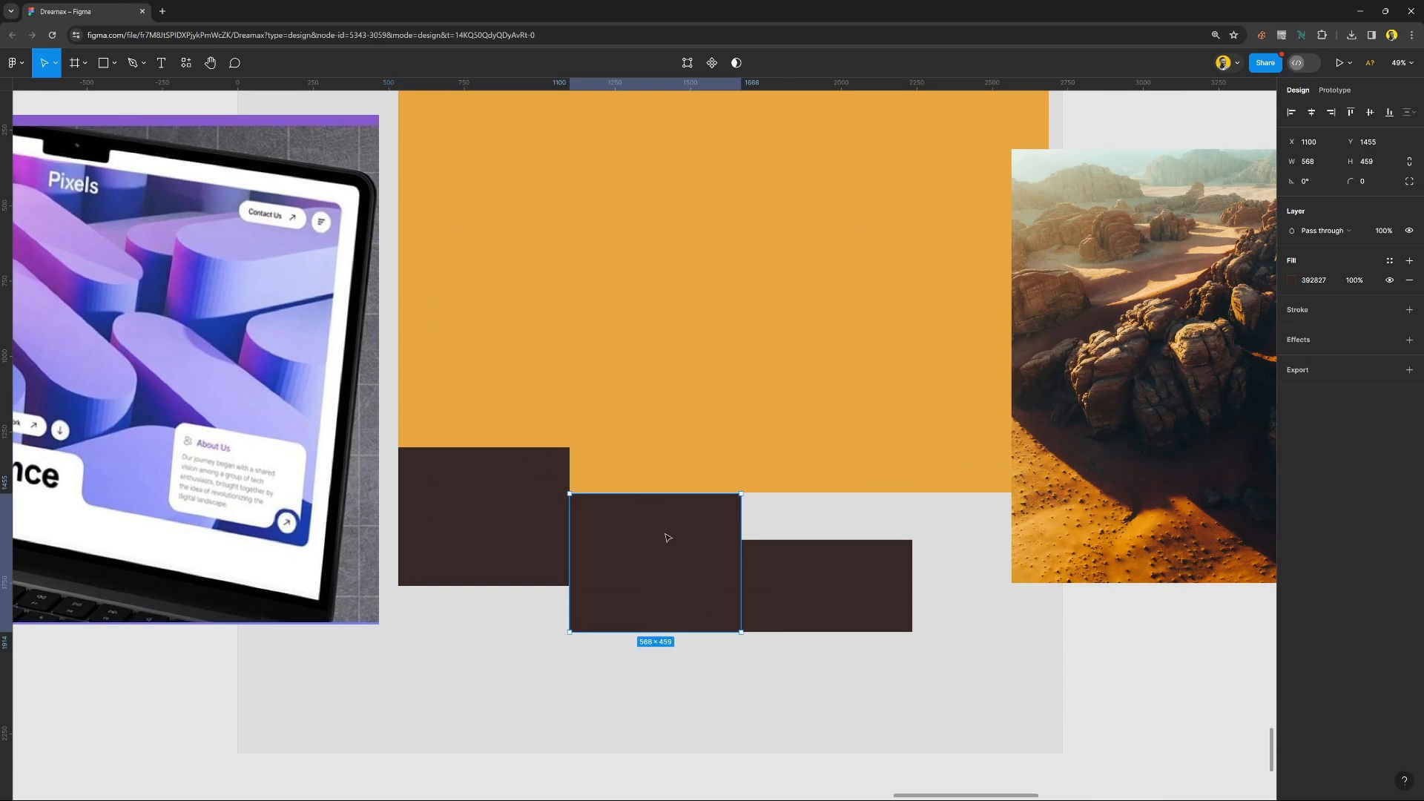
# Recolor the third step rectangle C66A0C and the middle one EECA92 using colors sampled from the desert photo.
pyautogui.click(814, 571)
pyautogui.press('i')
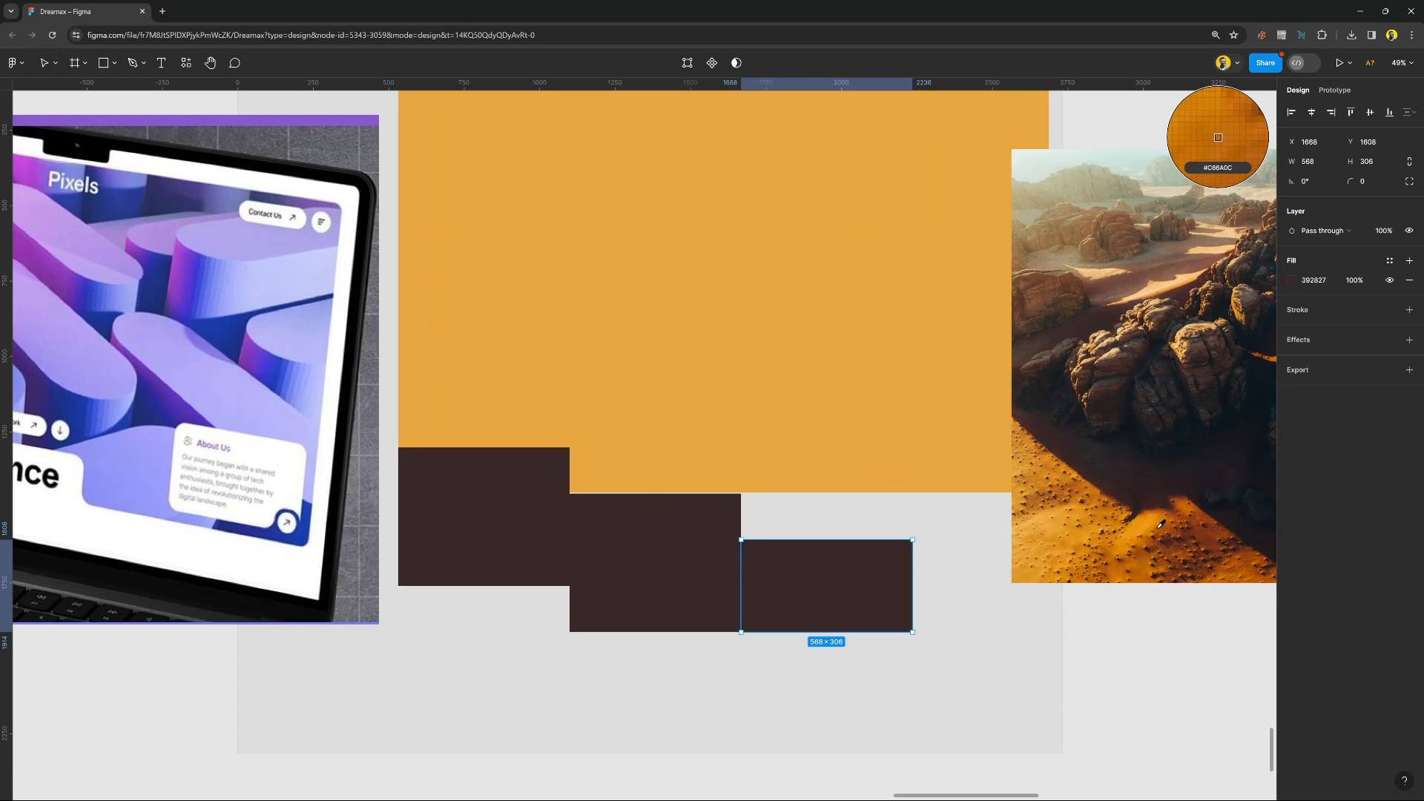
pyautogui.click(1161, 498)
pyautogui.click(617, 540)
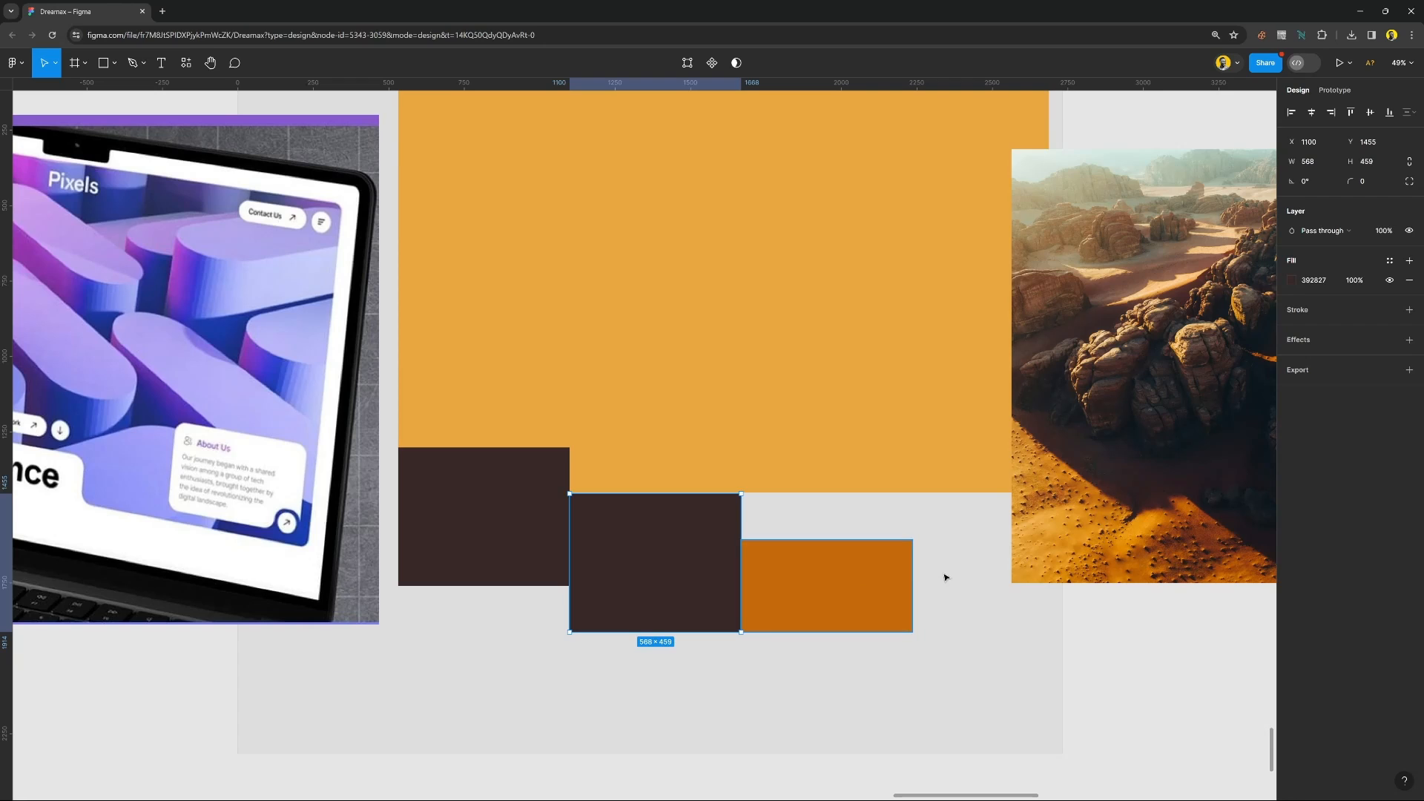
pyautogui.press('i')
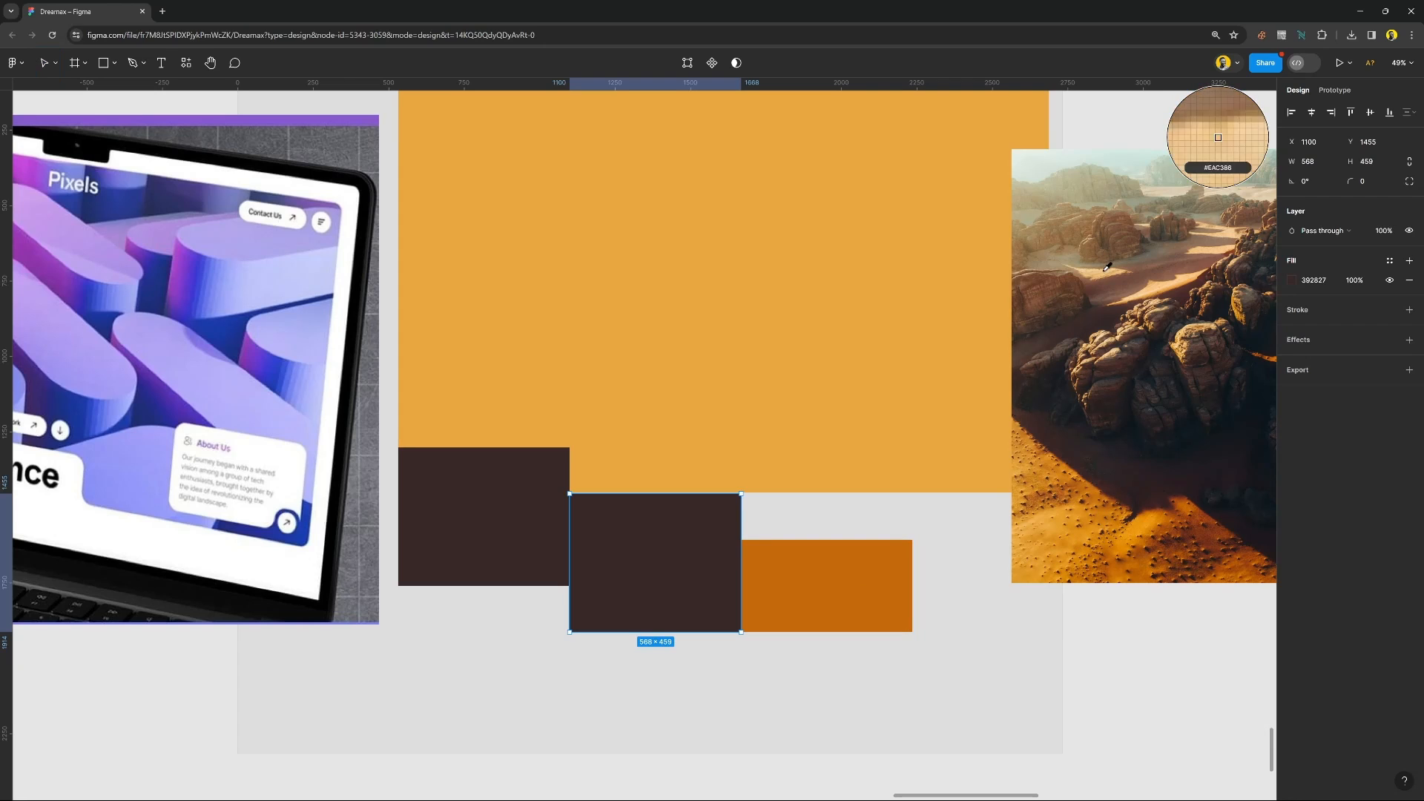
pyautogui.click(1220, 148)
# Select all three step rectangles together and set their corner radius to 60.
pyautogui.click(785, 603)
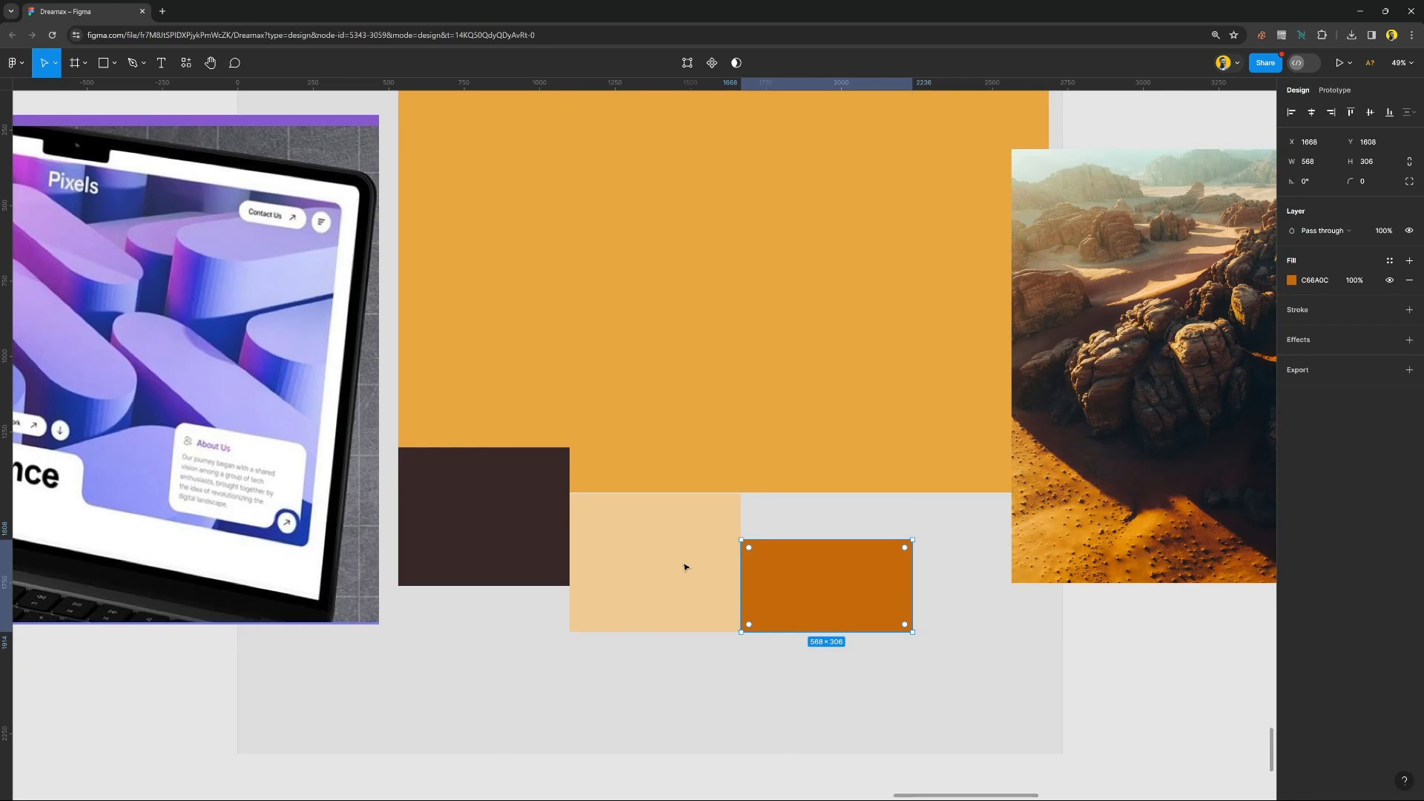
pyautogui.keyDown('shift'); pyautogui.click(662, 551); pyautogui.keyUp('shift')
pyautogui.keyDown('shift'); pyautogui.click(522, 534); pyautogui.keyUp('shift')
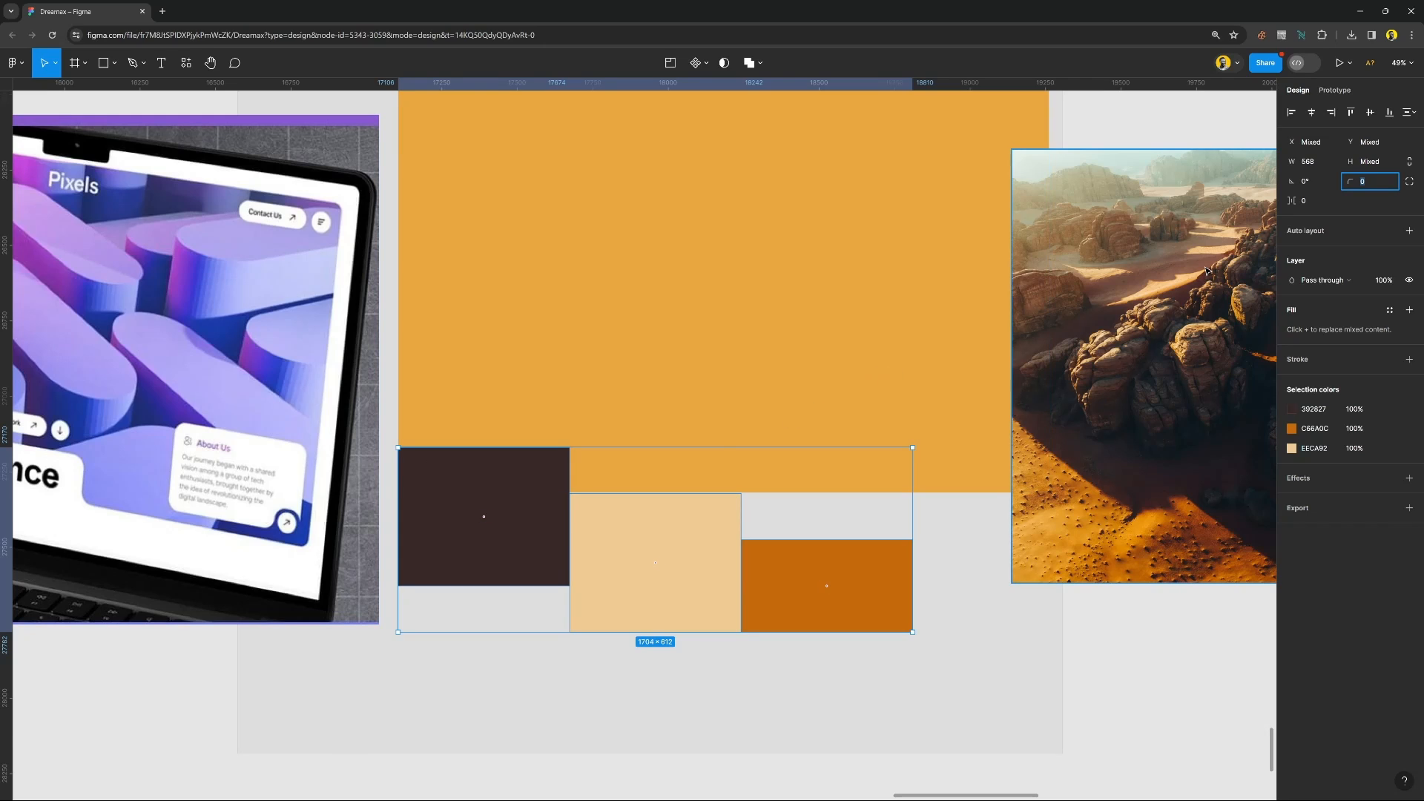
pyautogui.write('10')
pyautogui.press('Return')
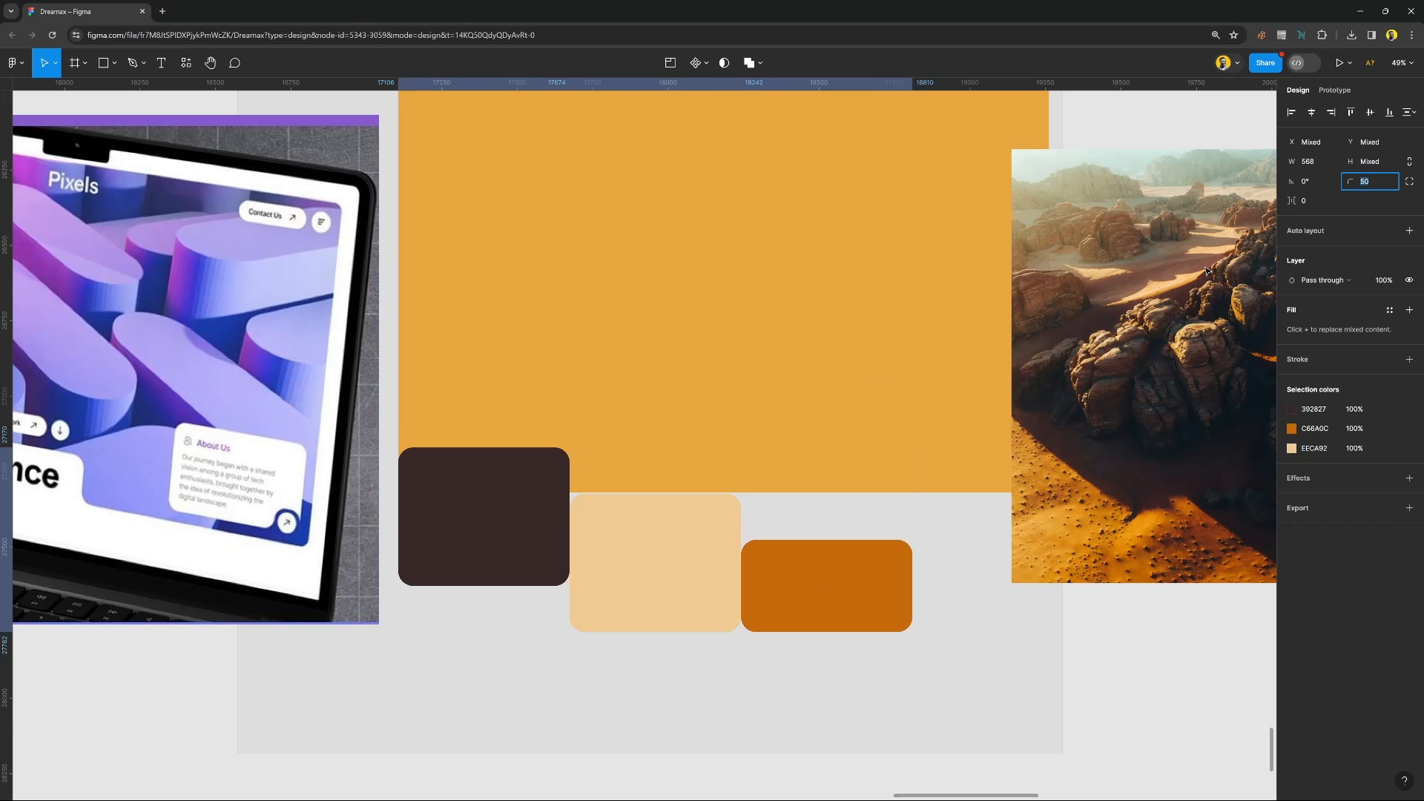
pyautogui.hotkey('shift', 'Up')
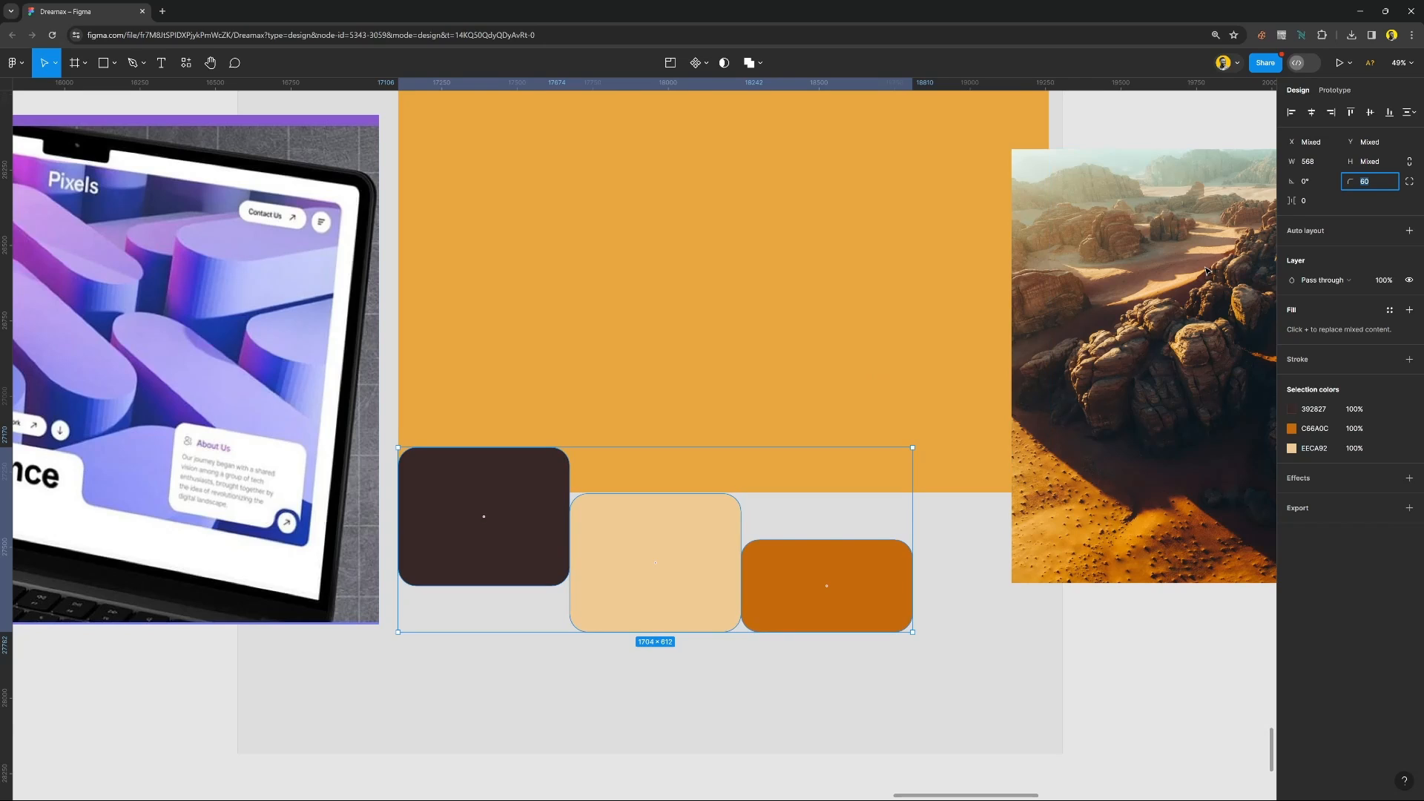
# Open the individual corner radius settings for the three rectangles and set their top-left radius to 0.
pyautogui.click(1409, 183)
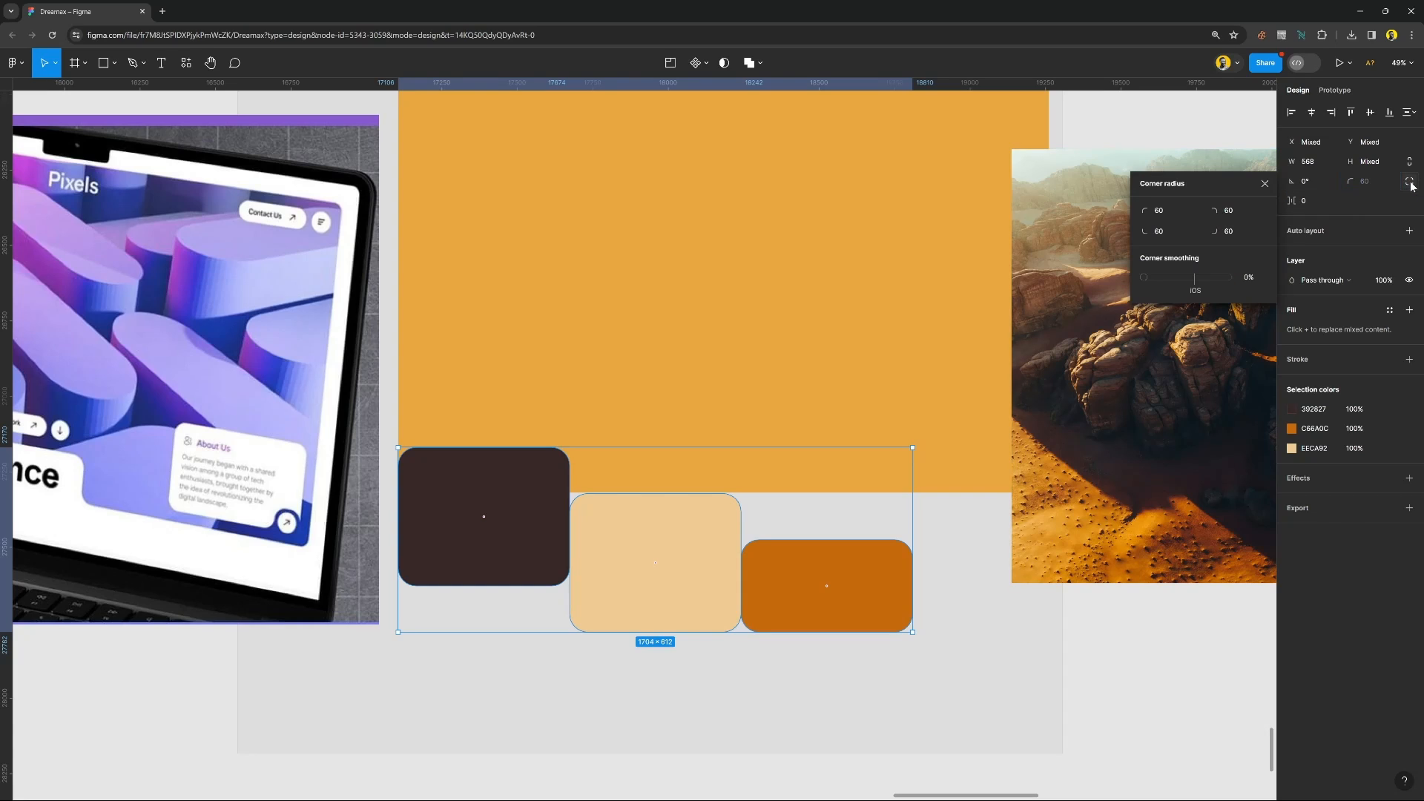
pyautogui.moveTo(1222, 189); pyautogui.dragTo(733, 289)
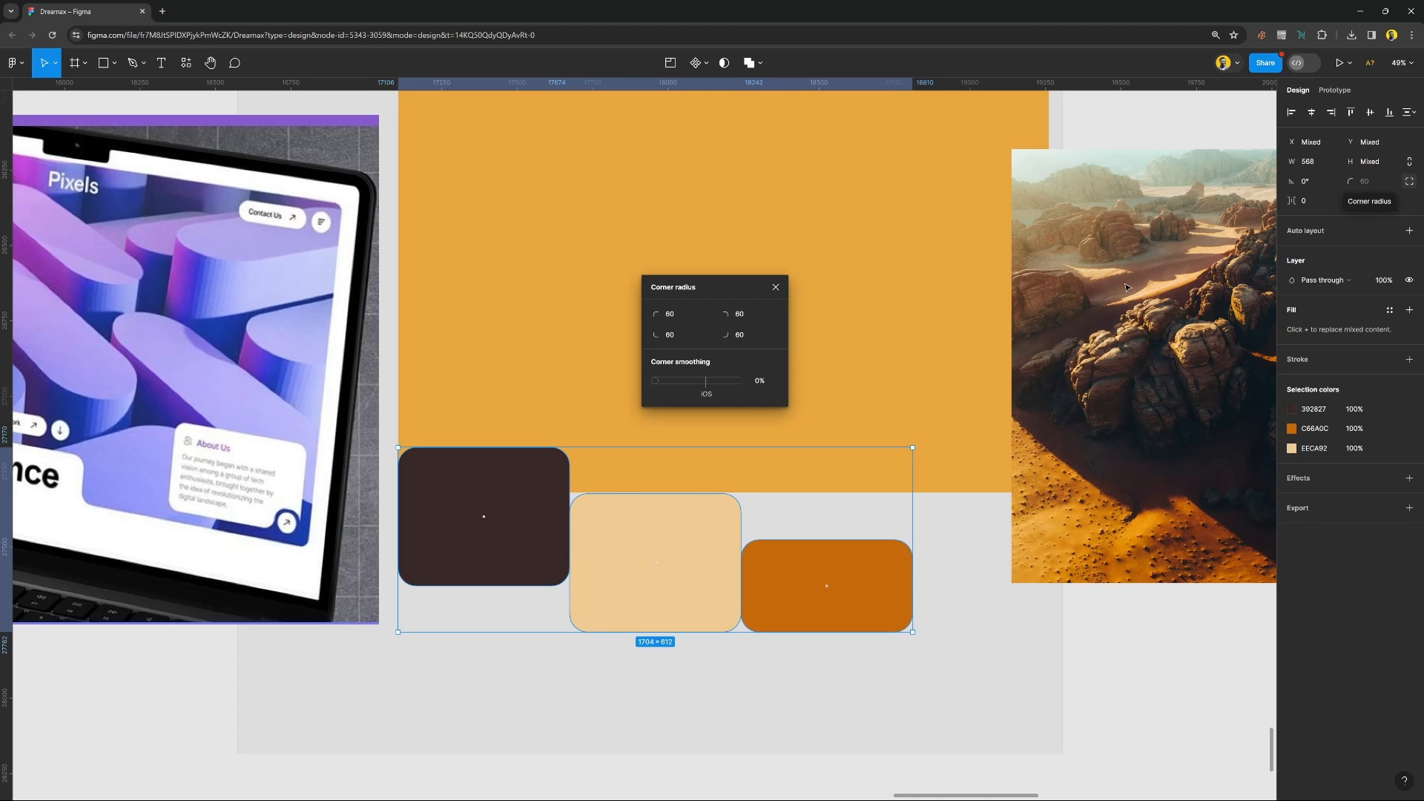
pyautogui.scroll(2, 706, 573)
pyautogui.scroll(4, 705, 574)
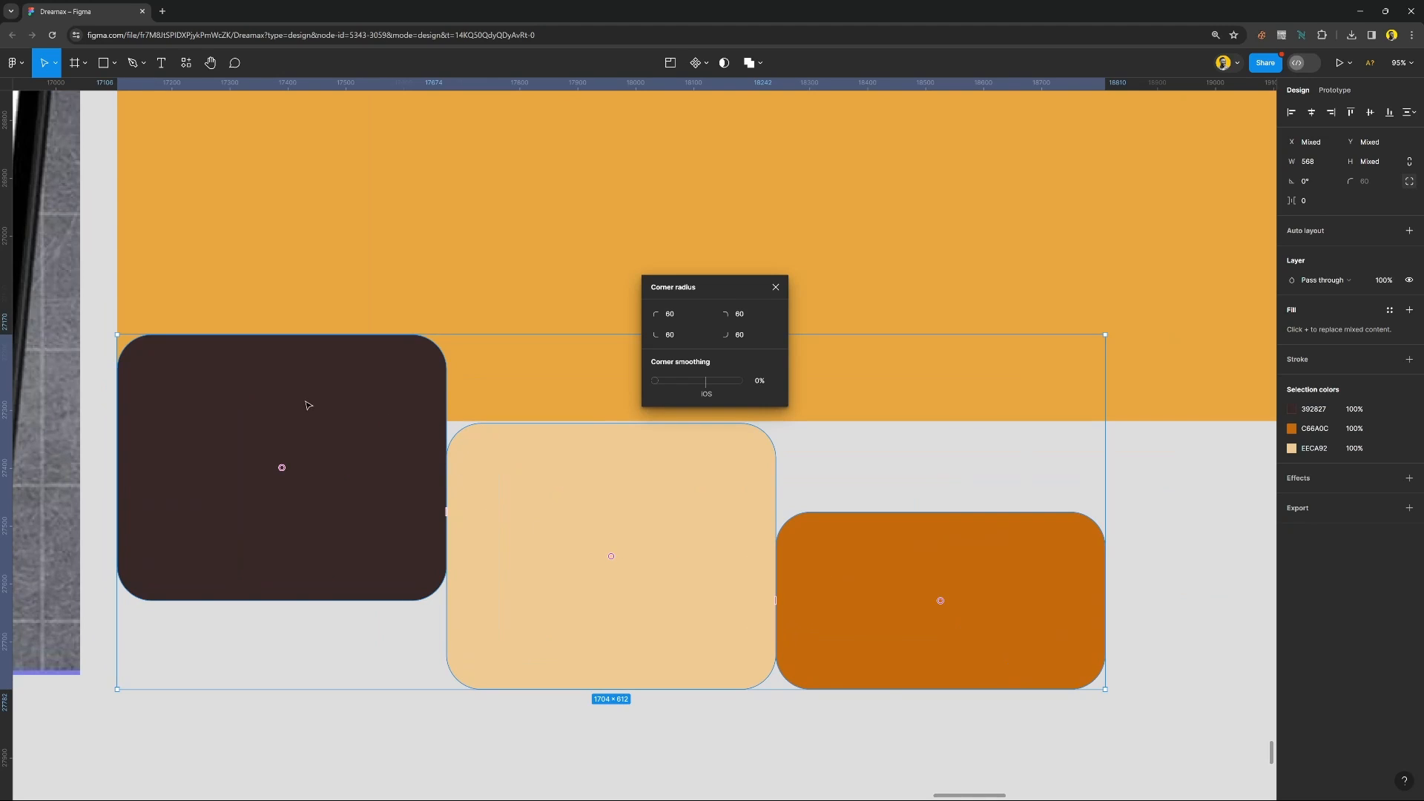
pyautogui.click(679, 317)
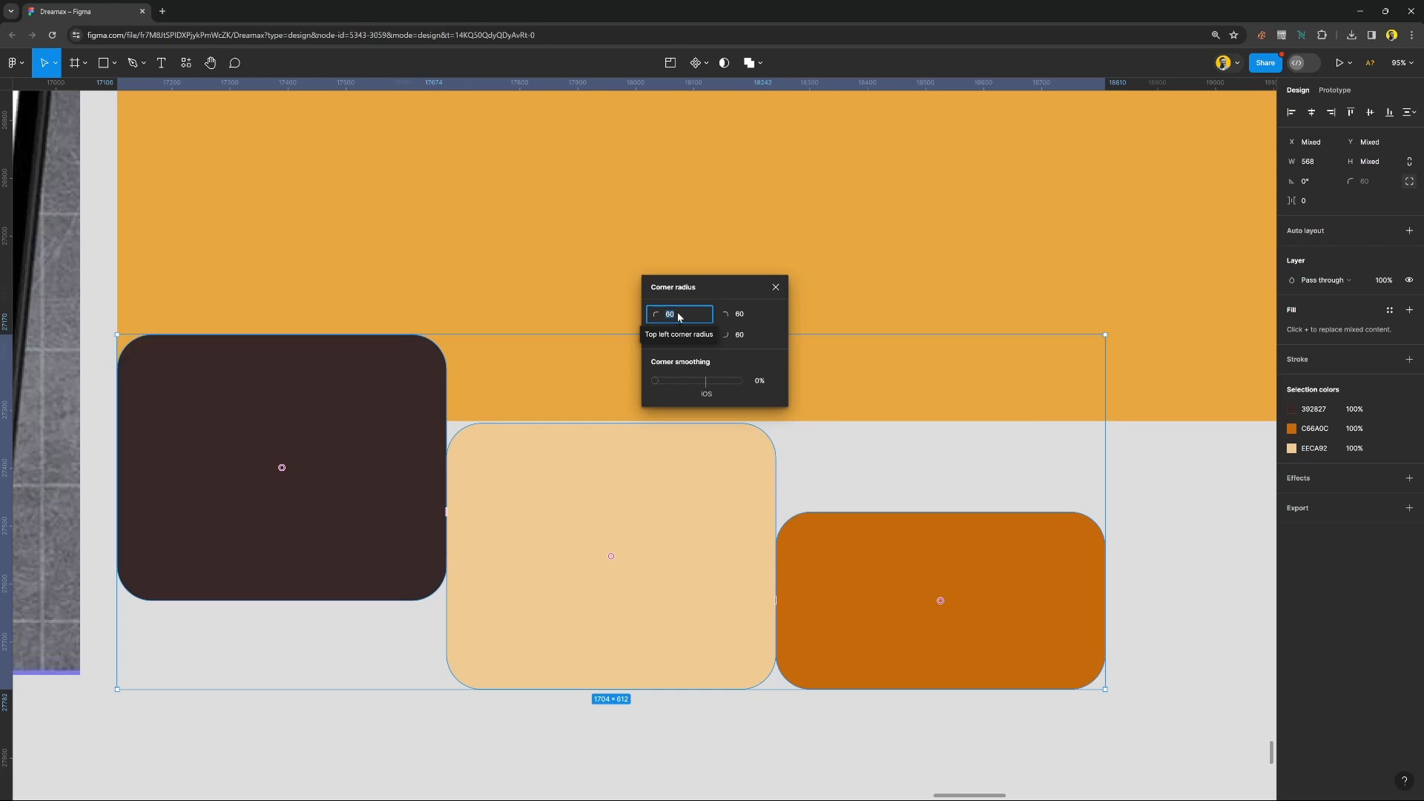
pyautogui.write('0')
pyautogui.press('Return')
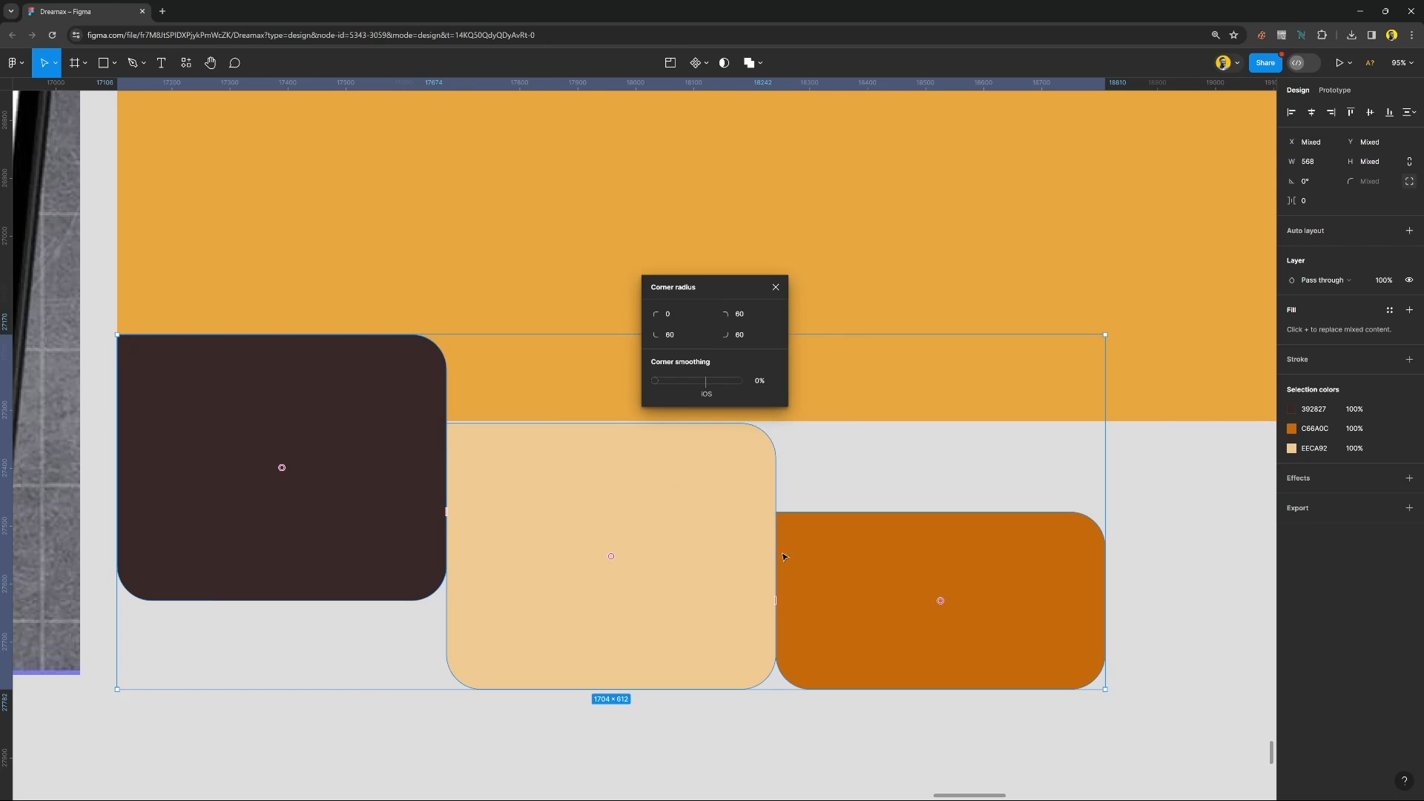
# Set the bottom-right and bottom-left corner radii of the three rectangles to 0 and close the corner settings.
pyautogui.click(745, 335)
pyautogui.write('0')
pyautogui.press('Return')
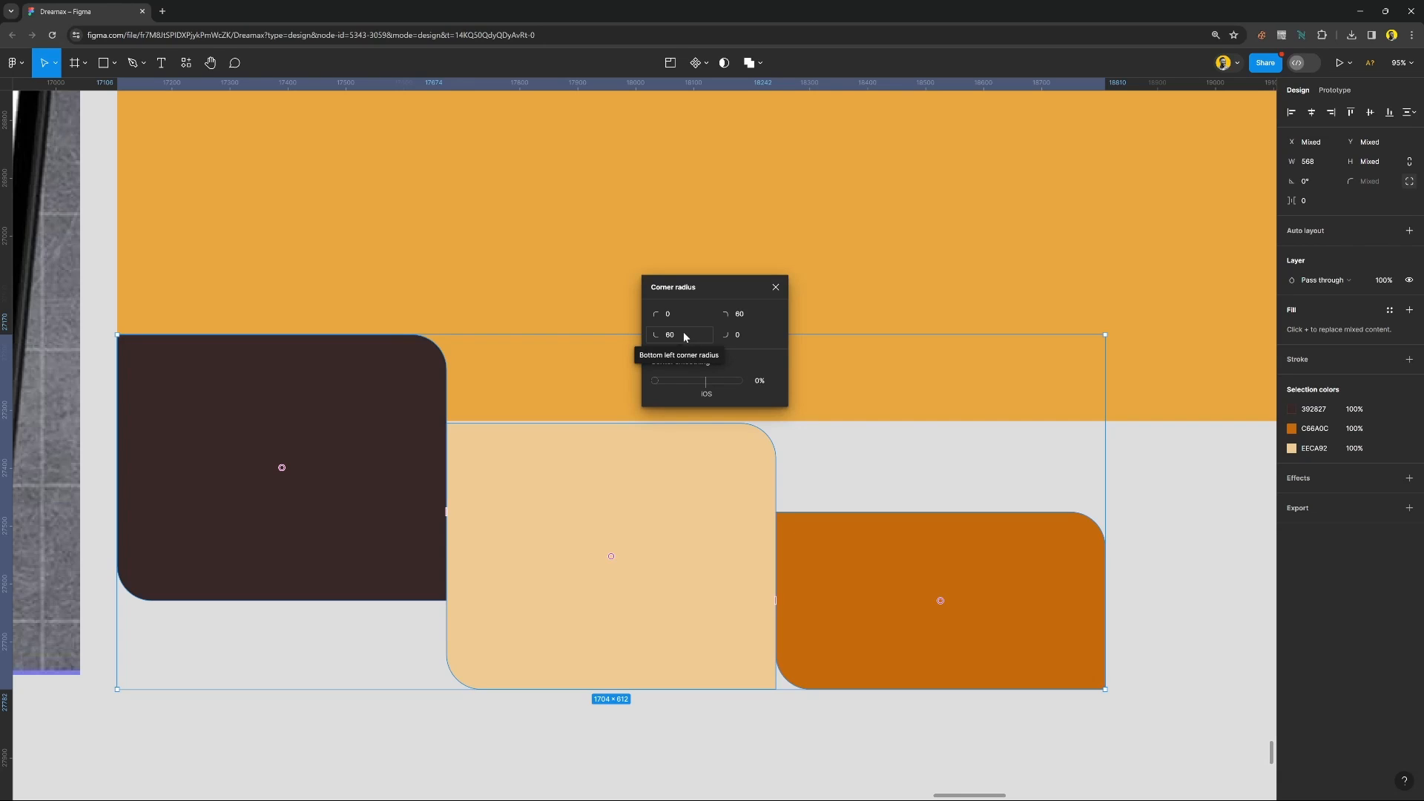
pyautogui.write('0')
pyautogui.press('Return')
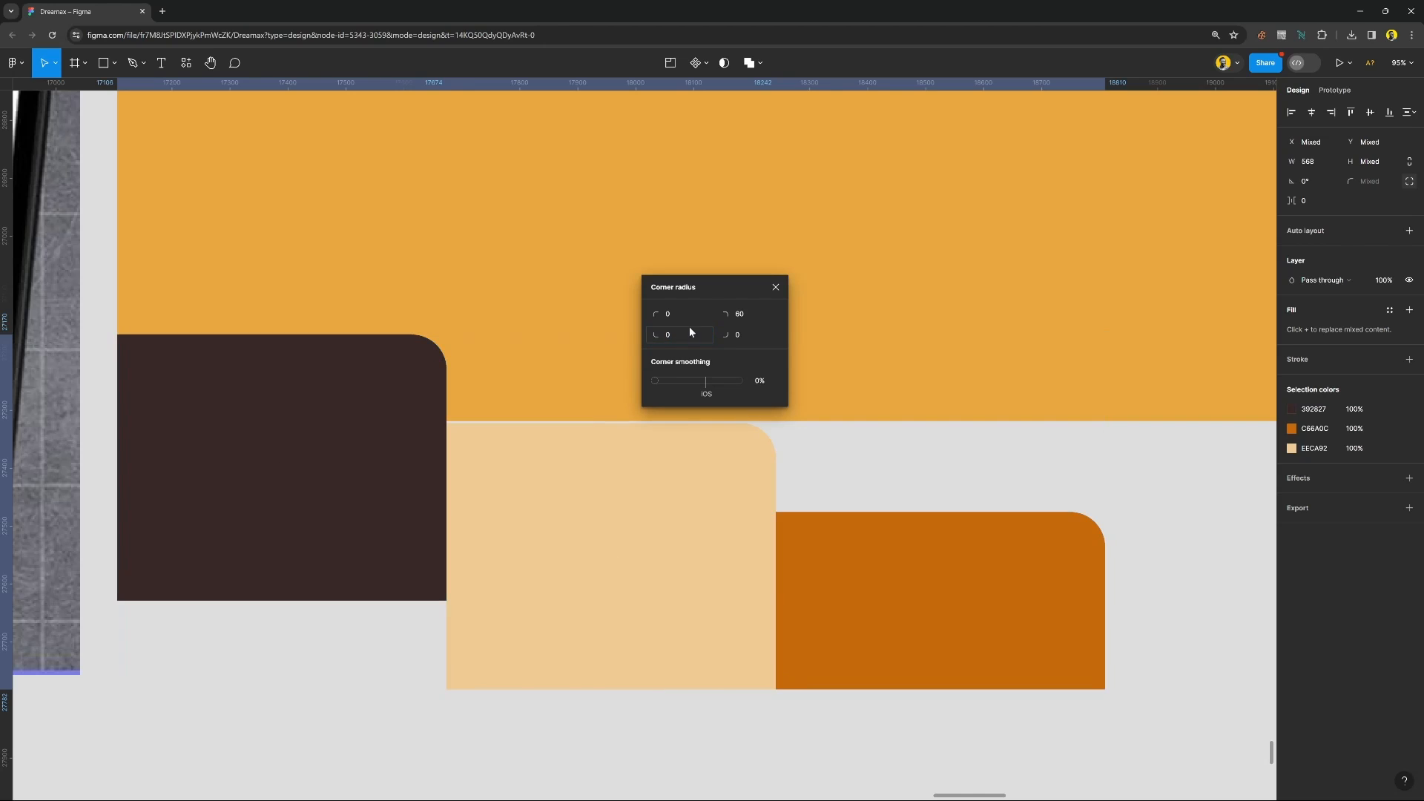
pyautogui.scroll(-3, 679, 491)
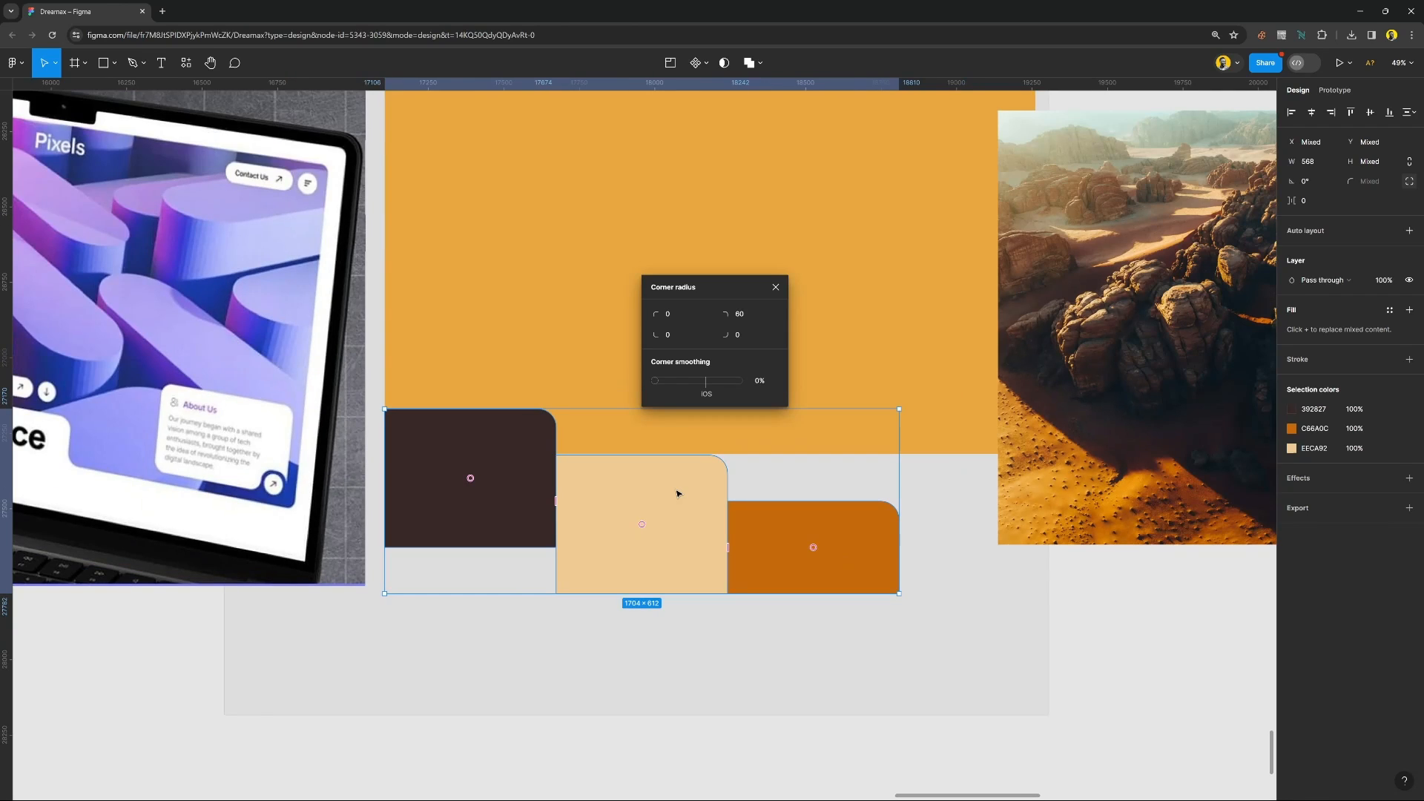
pyautogui.click(775, 287)
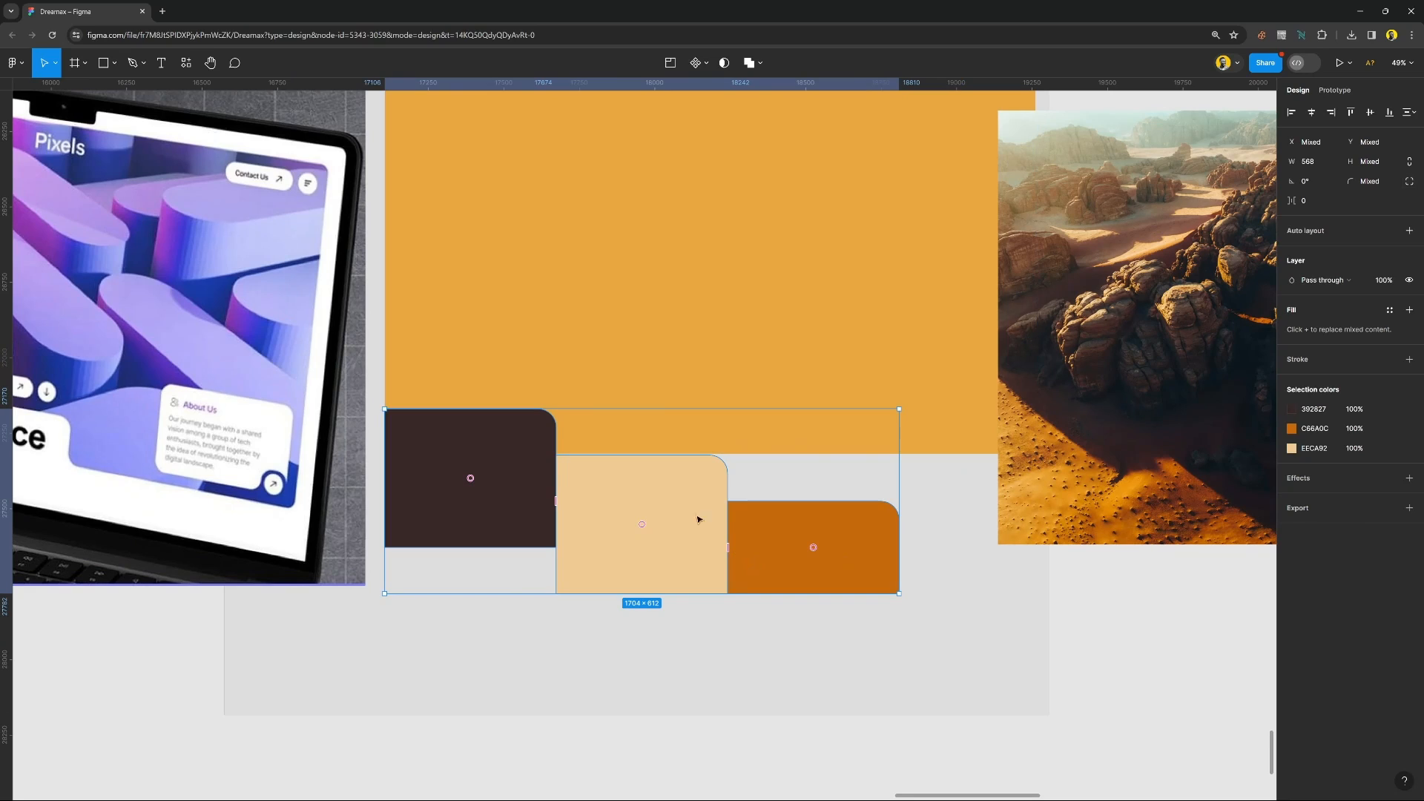
# Union the three step rectangles into one shape and move it up to Y 1013, overlapping the large rectangle's lower part.
pyautogui.click(760, 65)
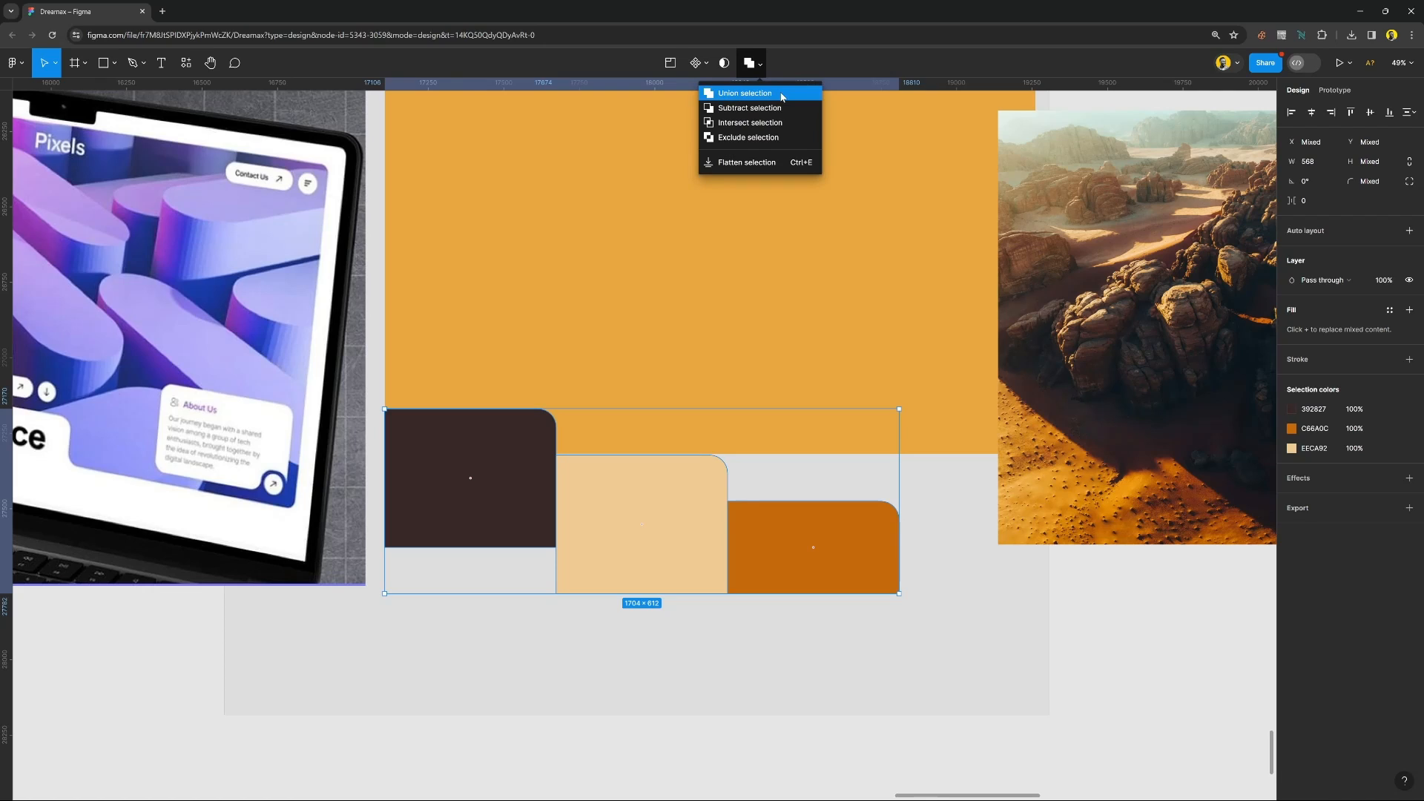
pyautogui.click(781, 97)
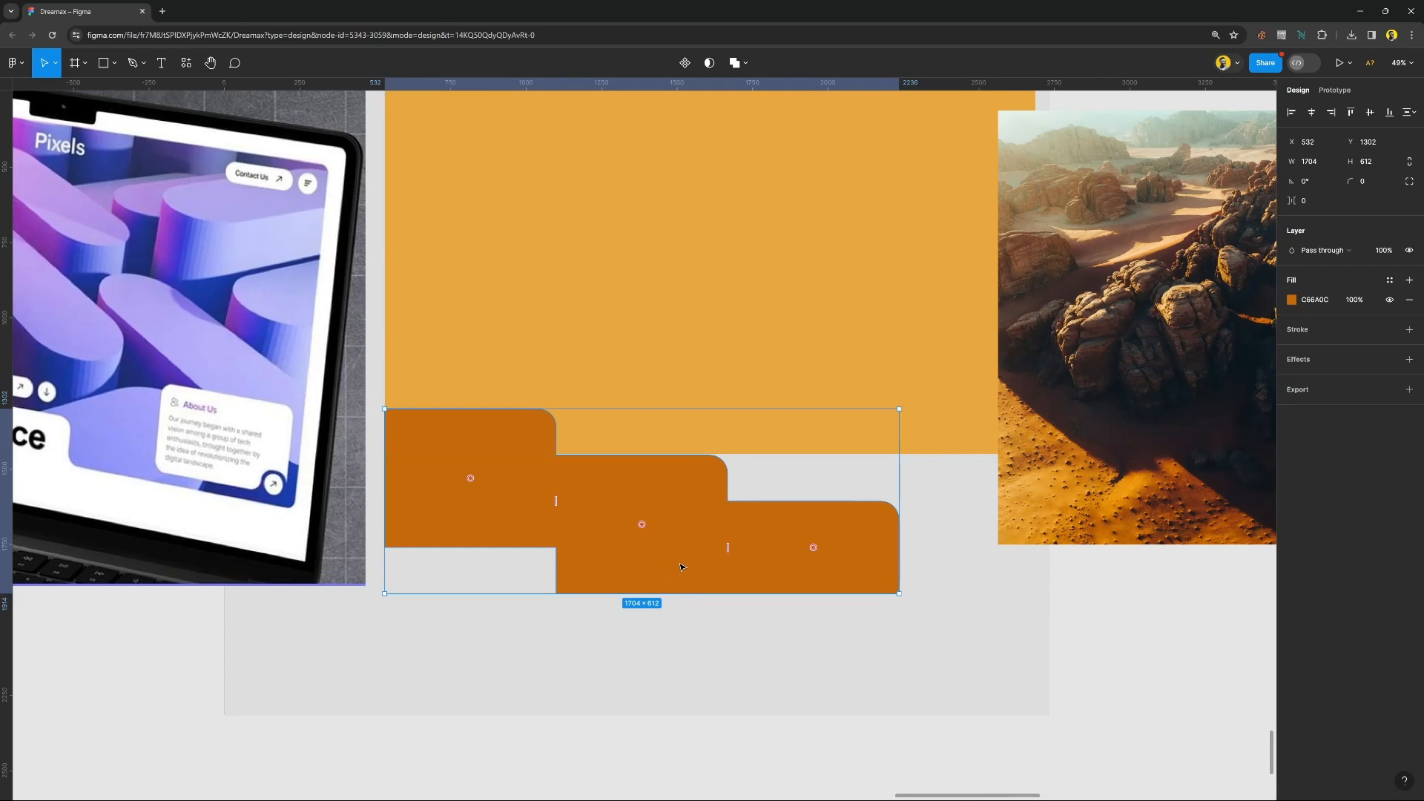
pyautogui.moveTo(682, 567); pyautogui.dragTo(677, 545)
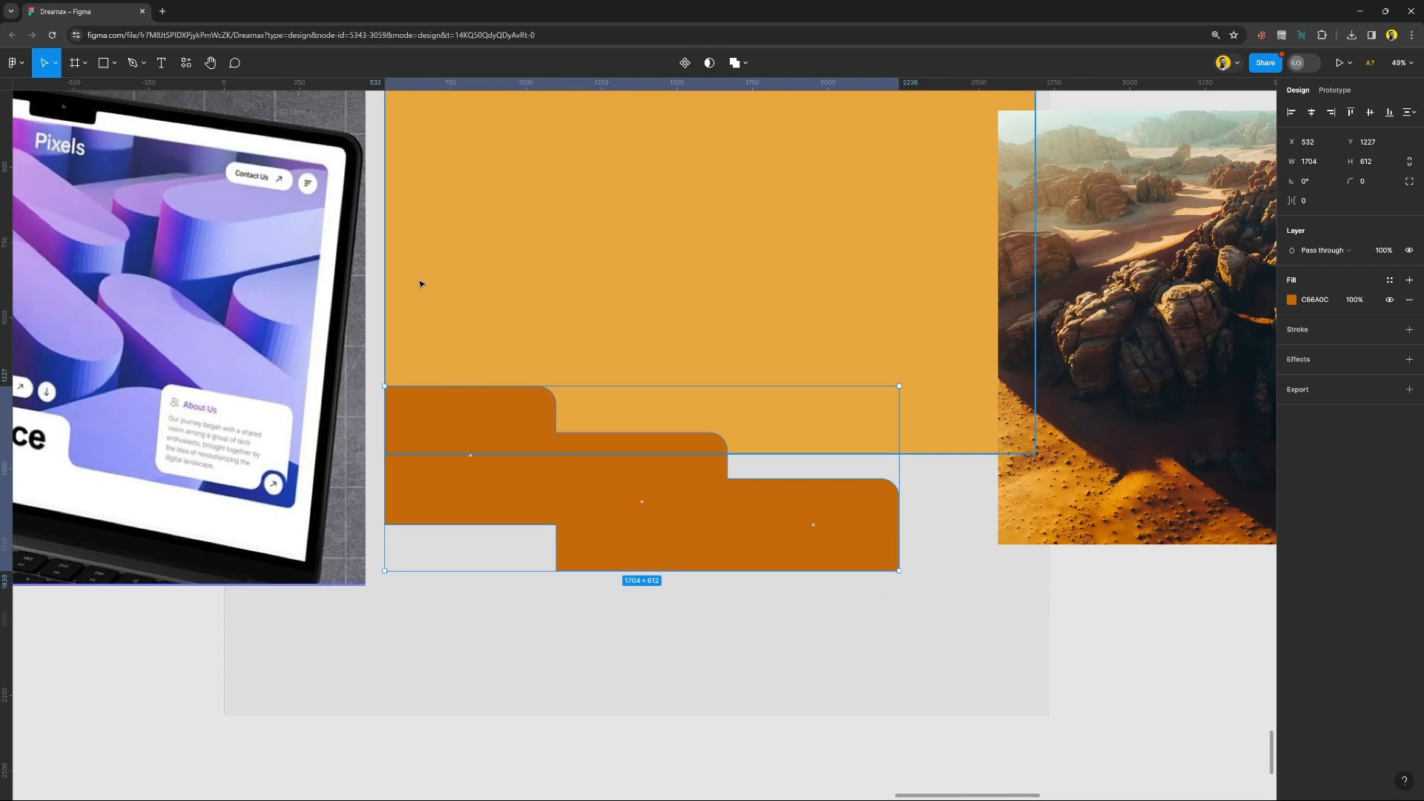
pyautogui.keyDown('shift'); pyautogui.click(434, 256); pyautogui.keyUp('shift')
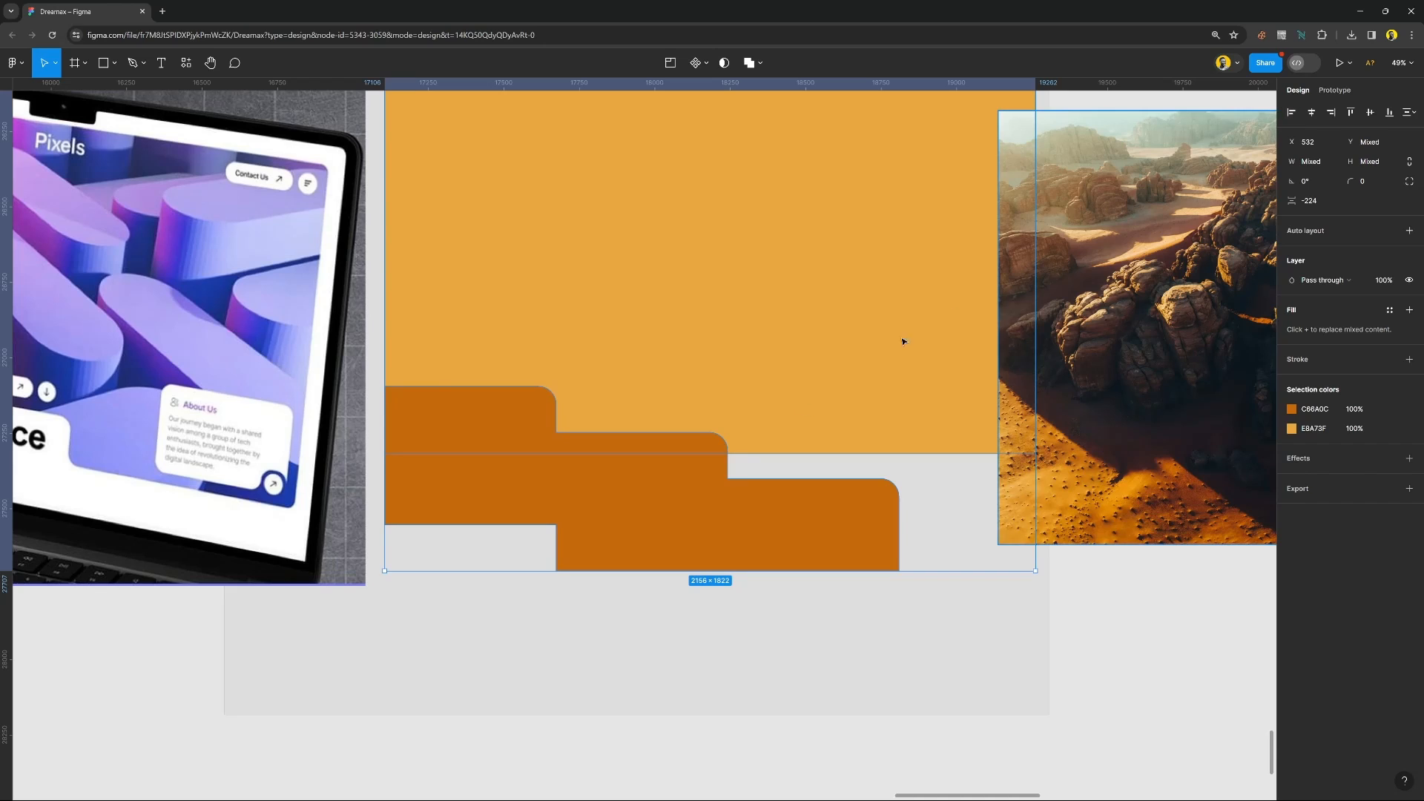
pyautogui.click(563, 613)
pyautogui.click(543, 484)
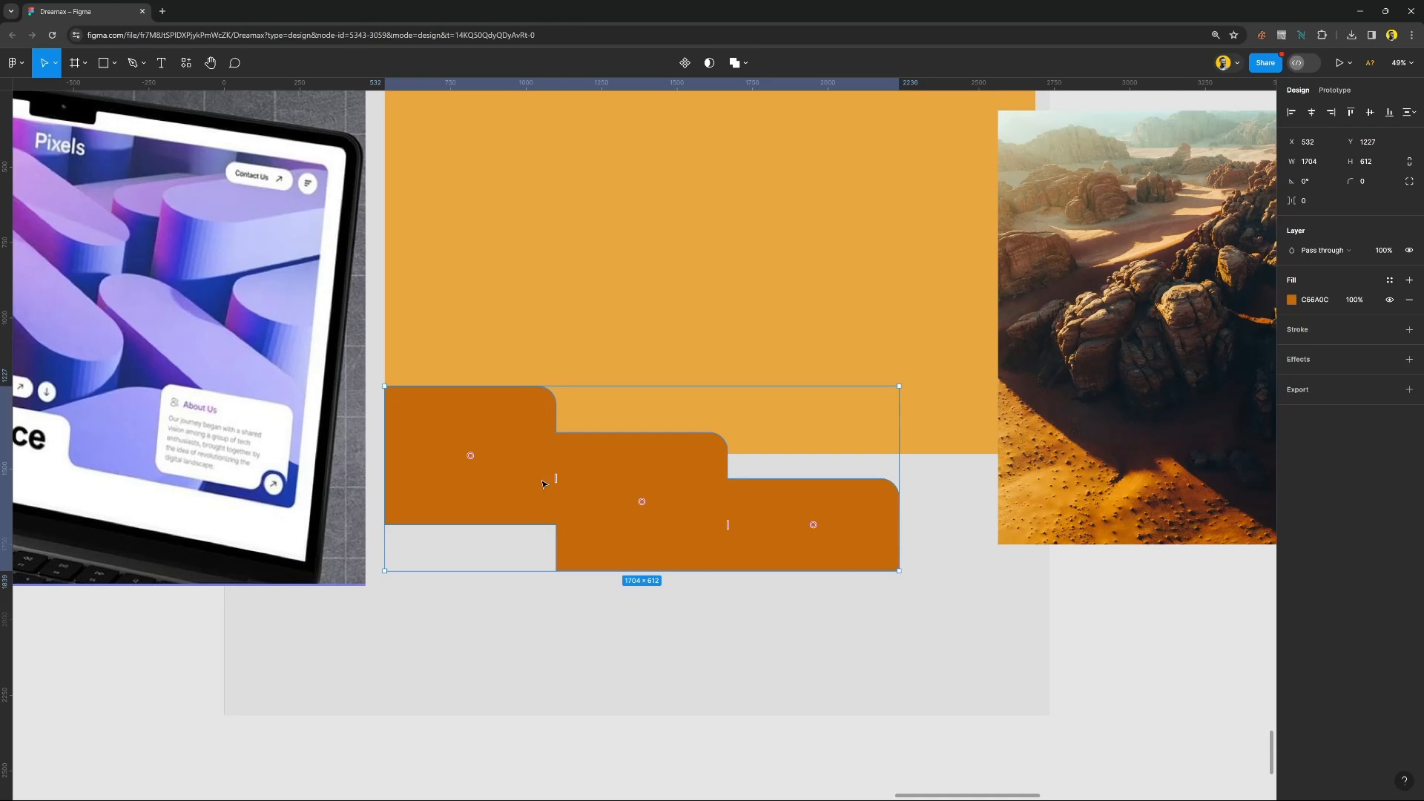
pyautogui.moveTo(600, 524); pyautogui.dragTo(628, 483)
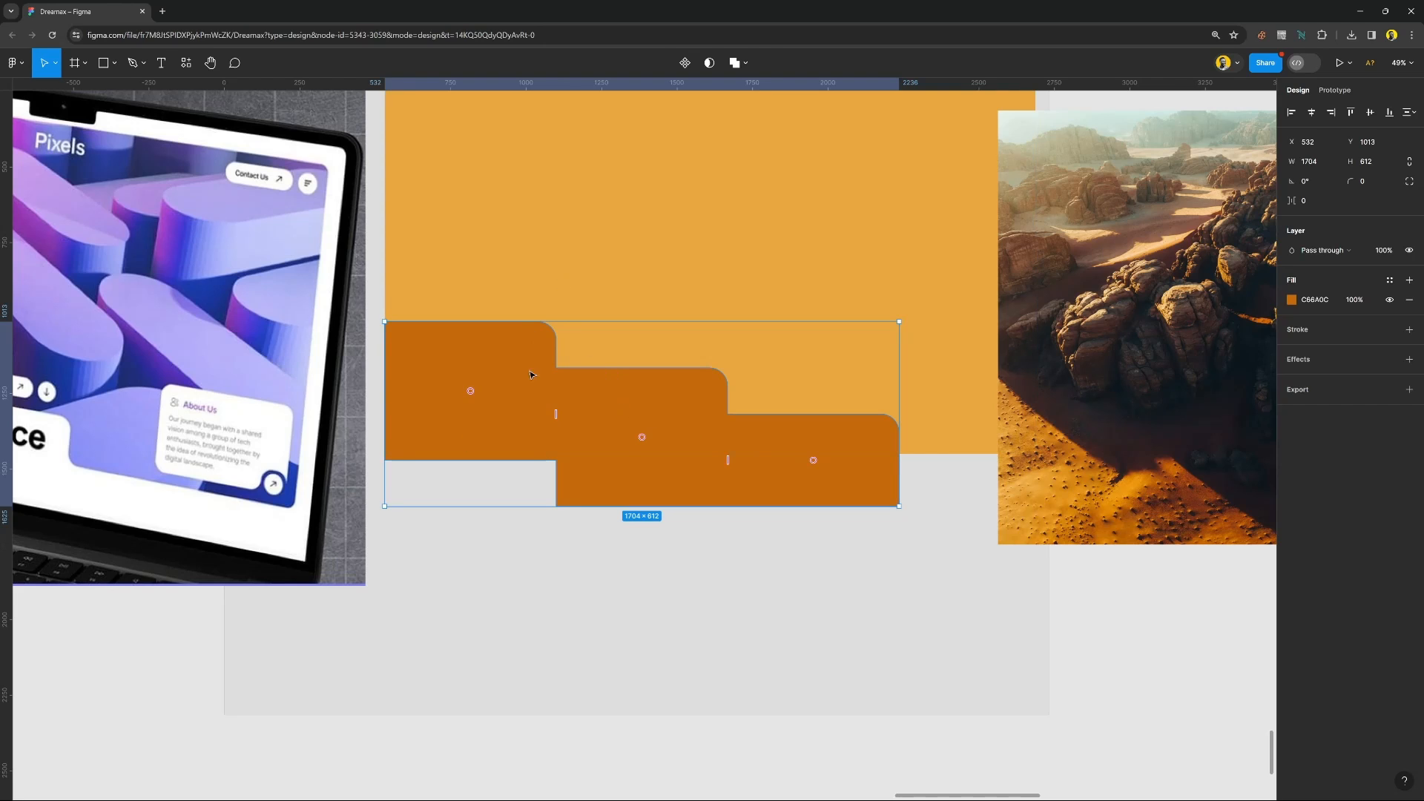
# Try raising the combined stepped shape to Y 955 within the large orange rectangle.
pyautogui.keyDown('shift'); pyautogui.click(573, 265); pyautogui.keyUp('shift')
pyautogui.hotkey('shift', '2')
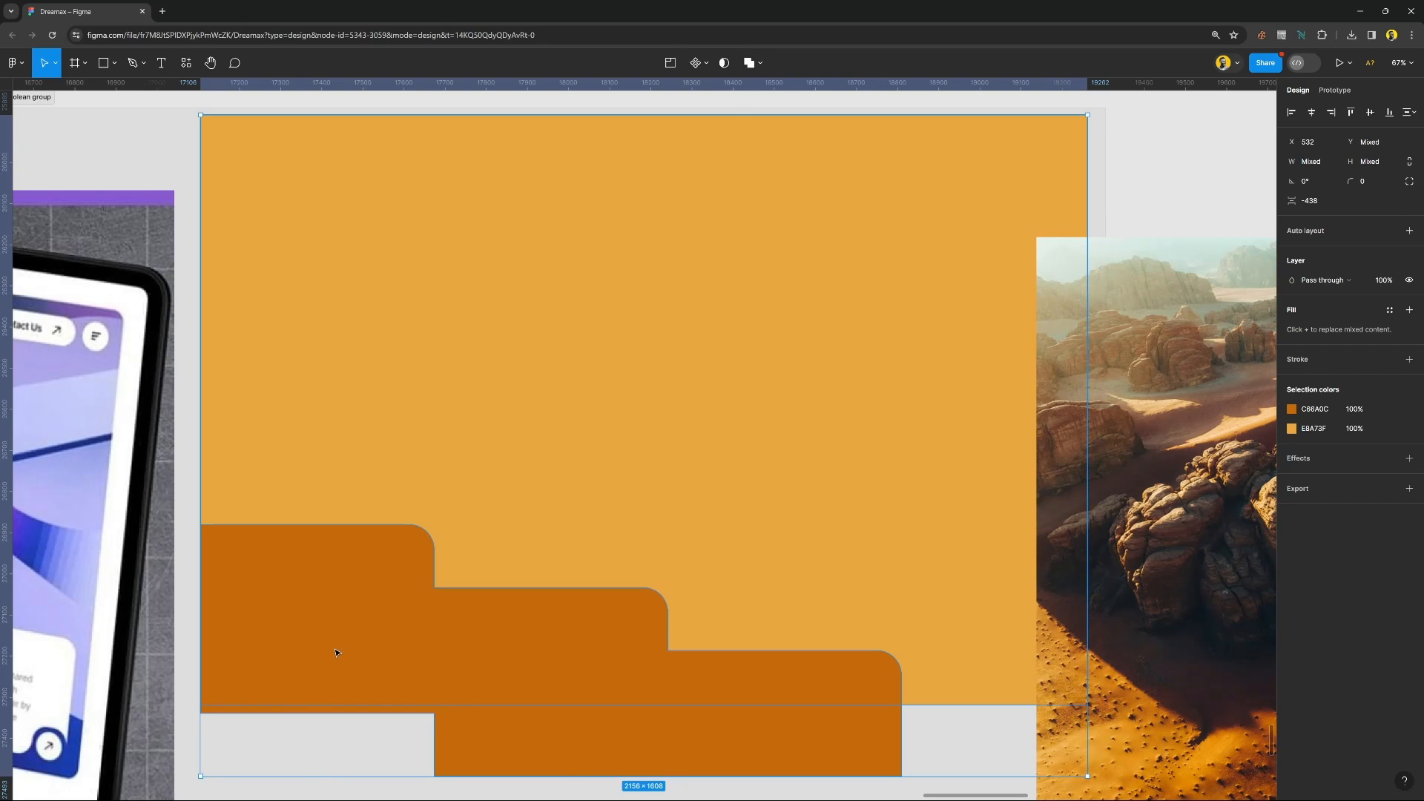
pyautogui.click(403, 647)
pyautogui.moveTo(380, 675); pyautogui.dragTo(381, 658)
# Try subtracting the raised stepped shape from the large rectangle, and undo both the subtraction and the raise.
pyautogui.keyDown('shift'); pyautogui.click(485, 540); pyautogui.keyUp('shift')
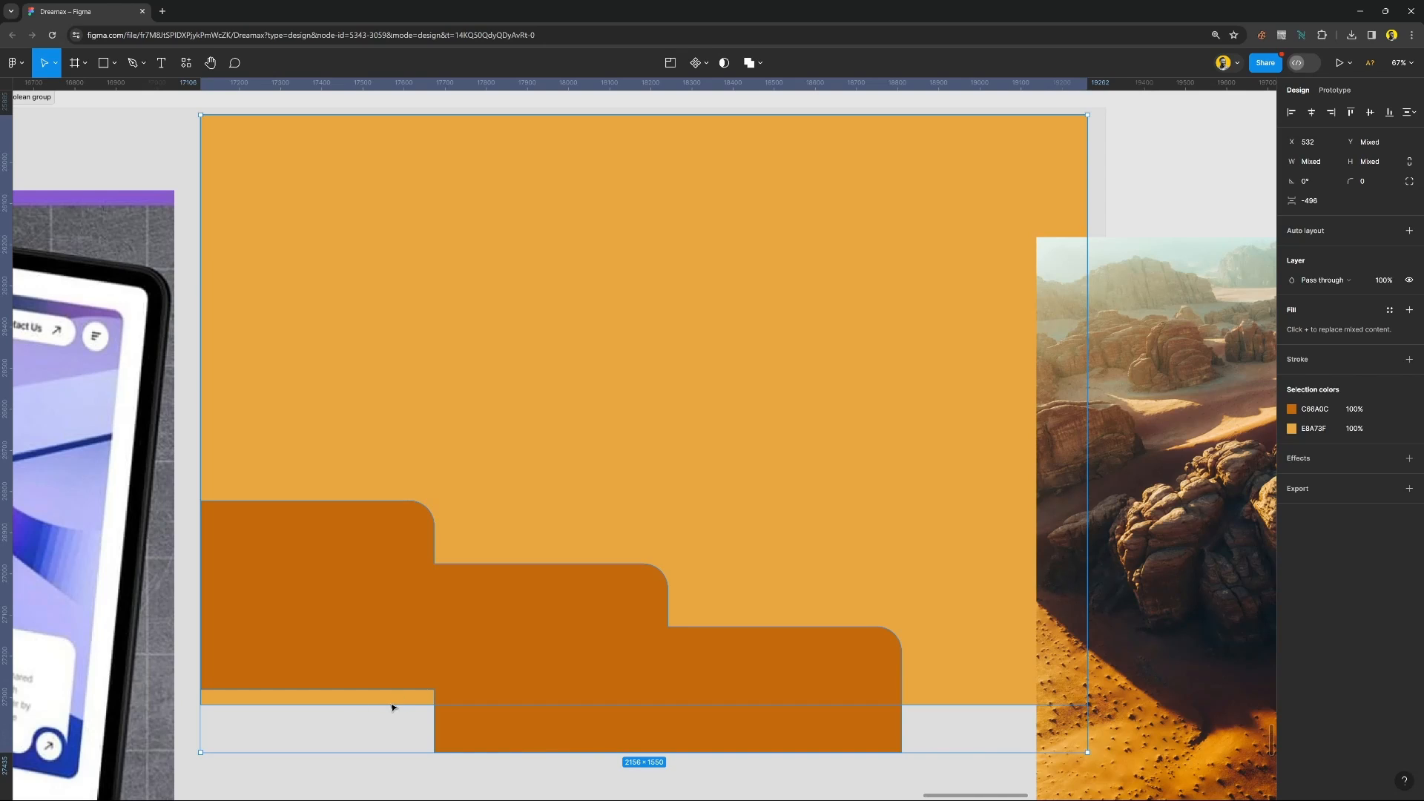
pyautogui.scroll(-3, 426, 655)
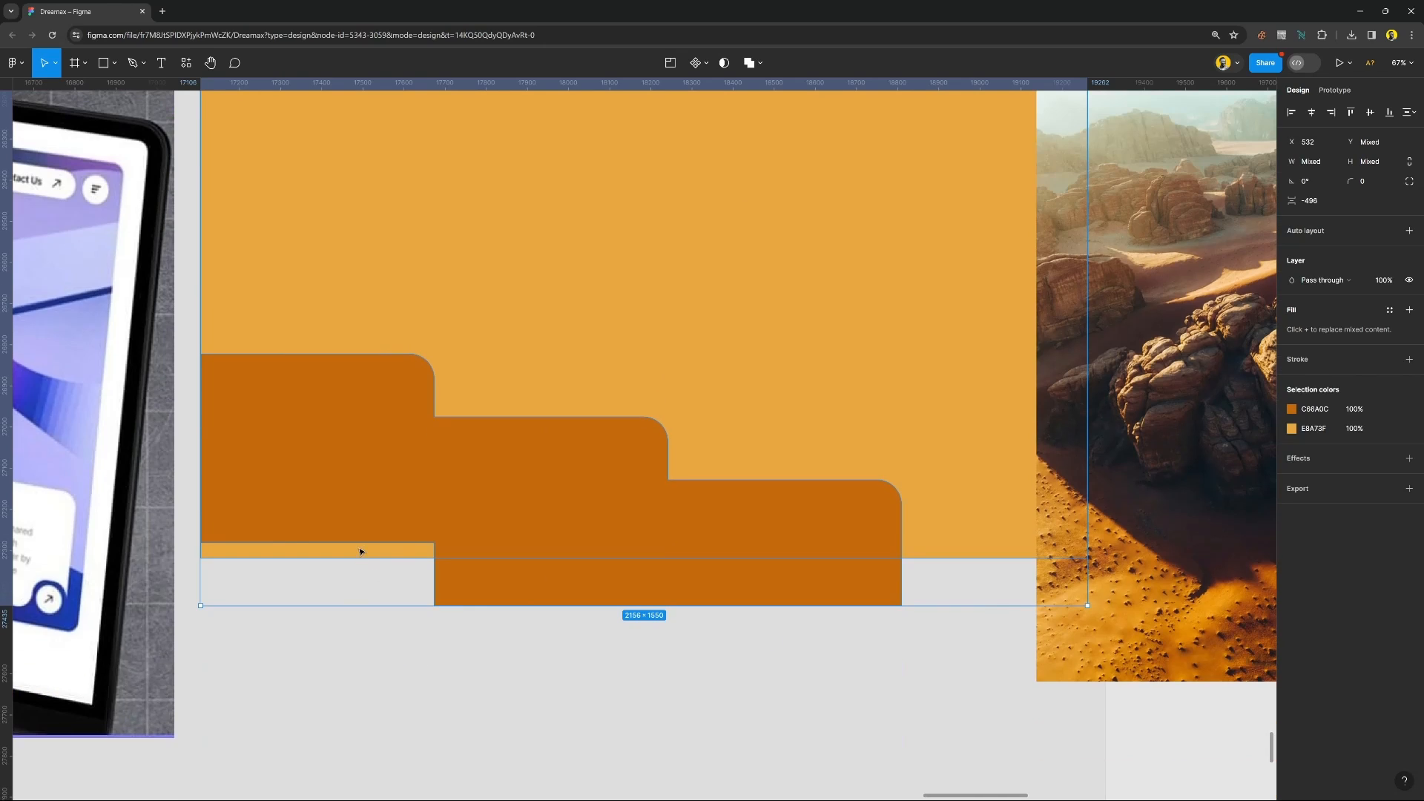
pyautogui.scroll(2, 368, 558)
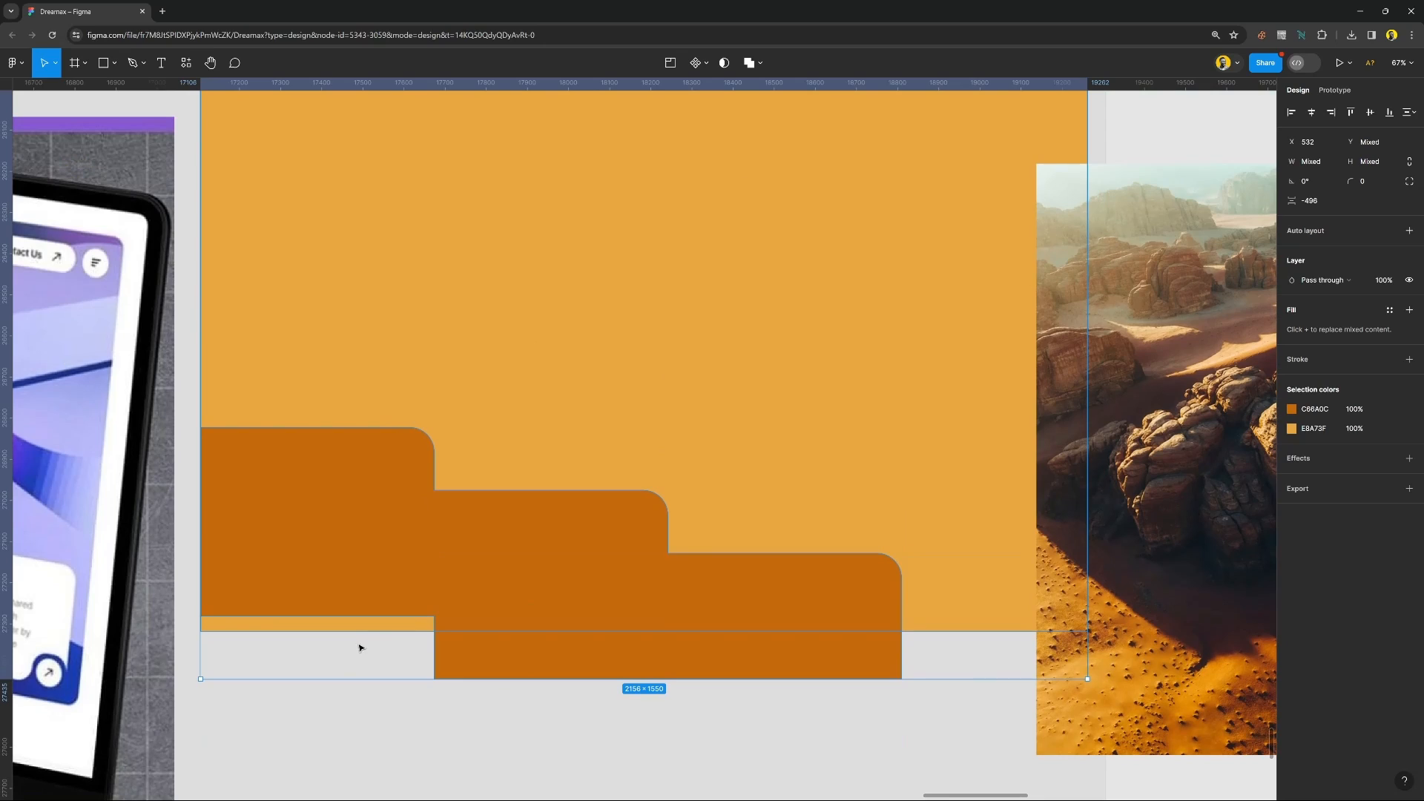
pyautogui.click(760, 63)
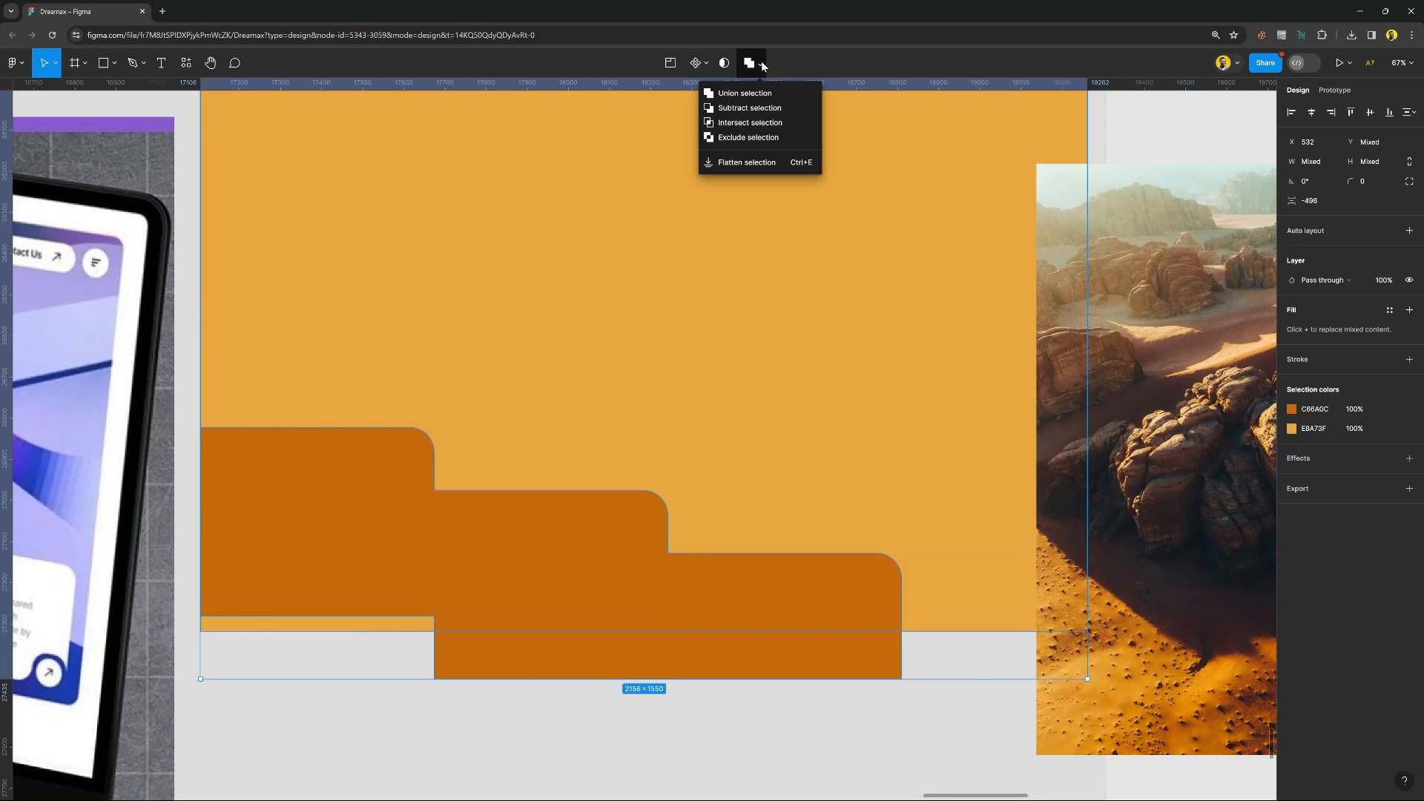
pyautogui.click(743, 113)
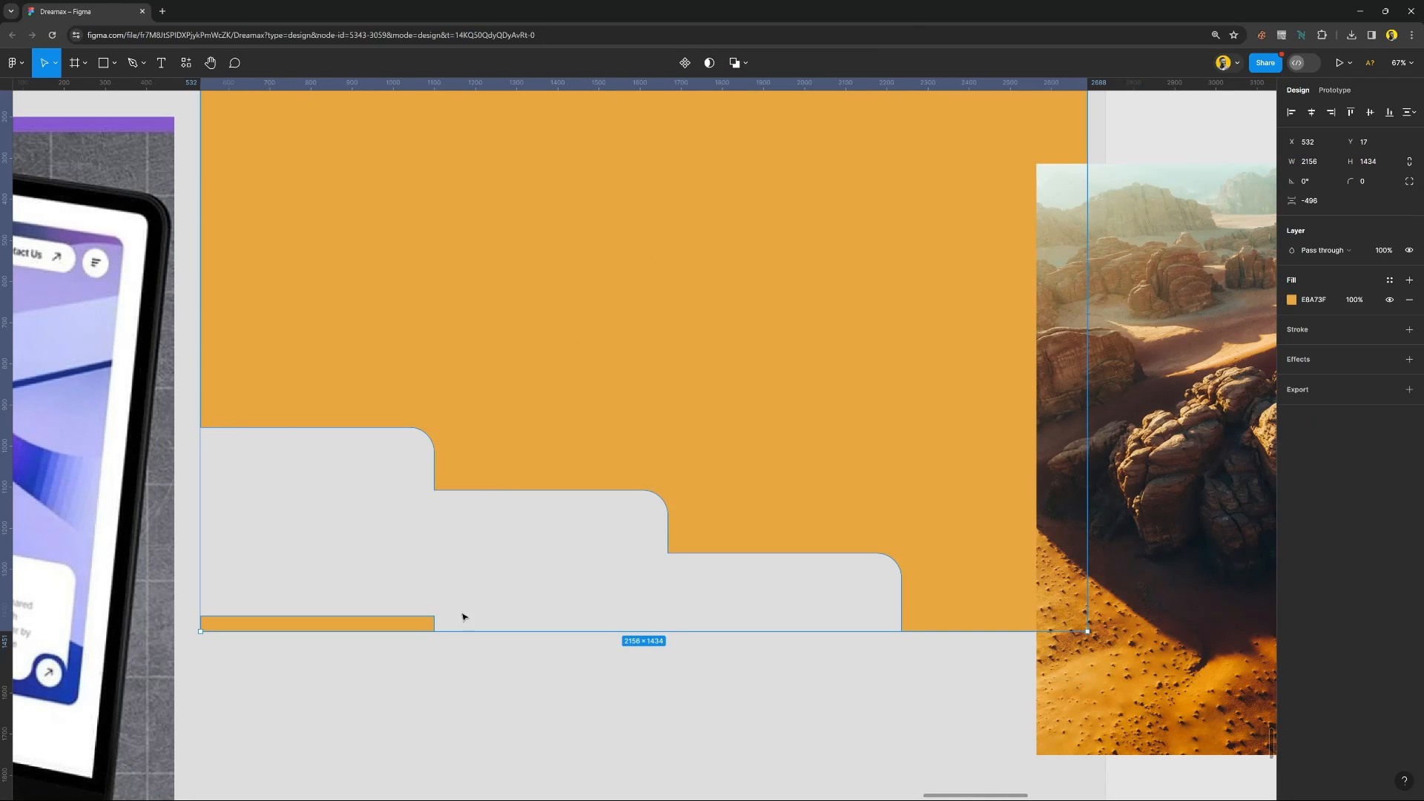
pyautogui.hotkey('ctrl', 'z')
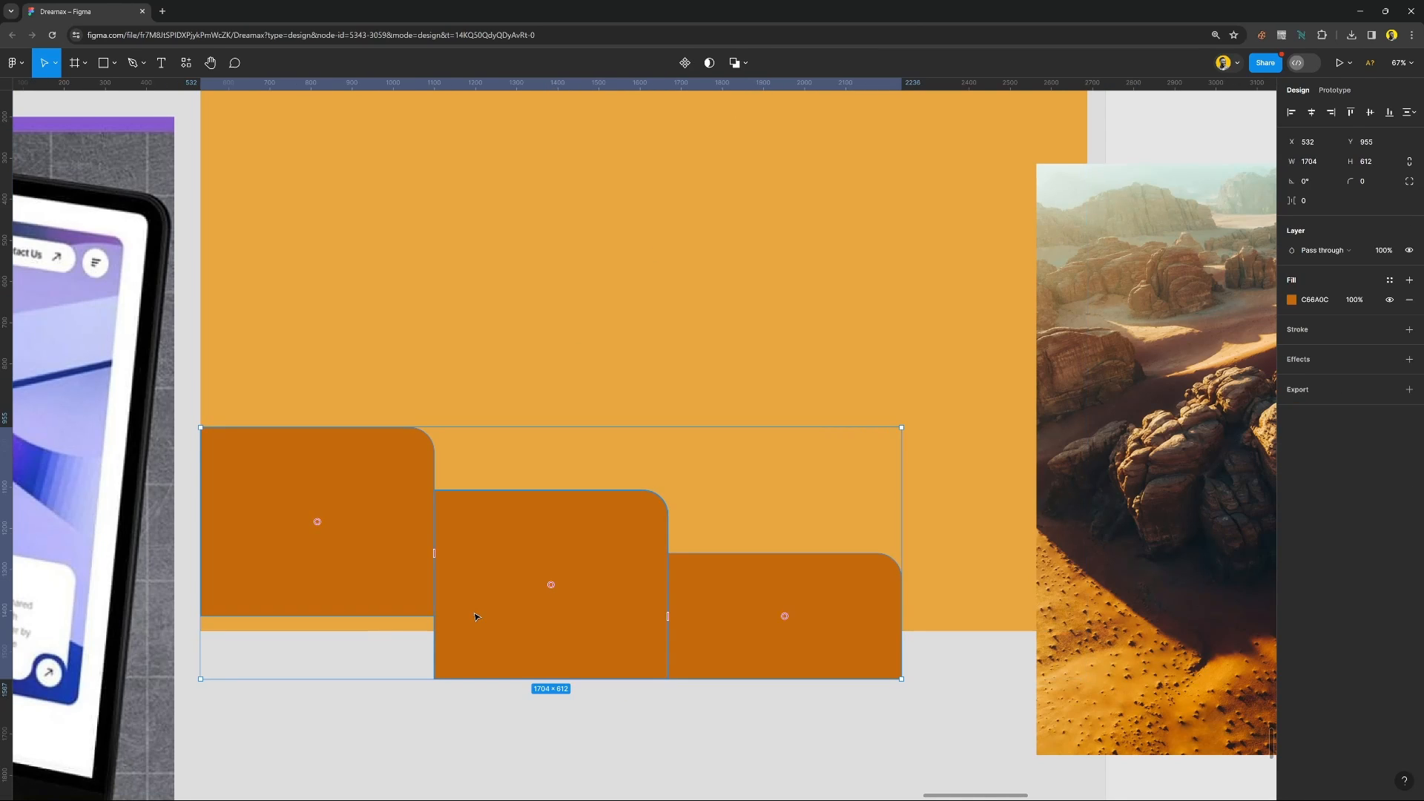
pyautogui.hotkey('ctrl', 'z')
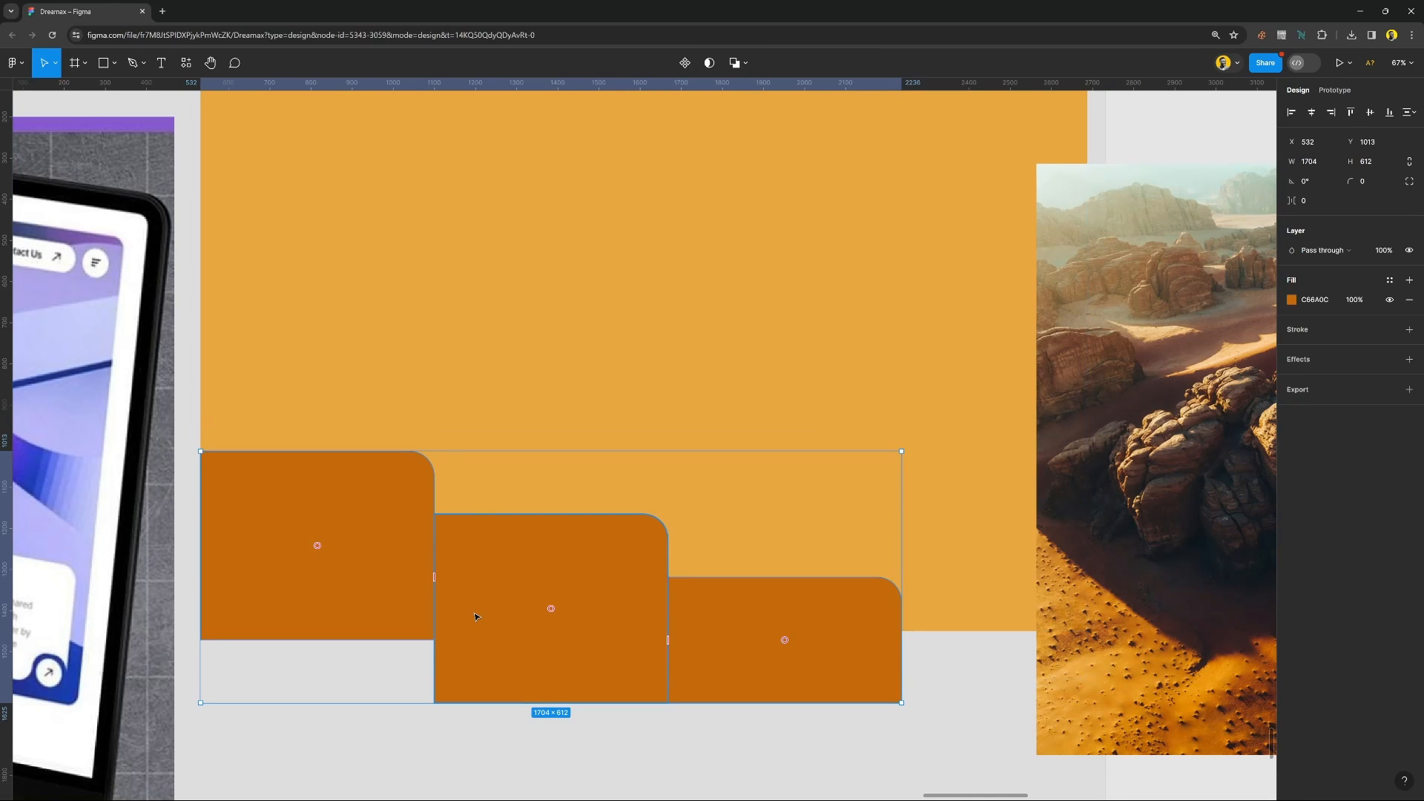
# Select the large orange rectangle together with the stepped shape and subtract the stepped shape from it.
pyautogui.keyDown('shift'); pyautogui.click(571, 345); pyautogui.keyUp('shift')
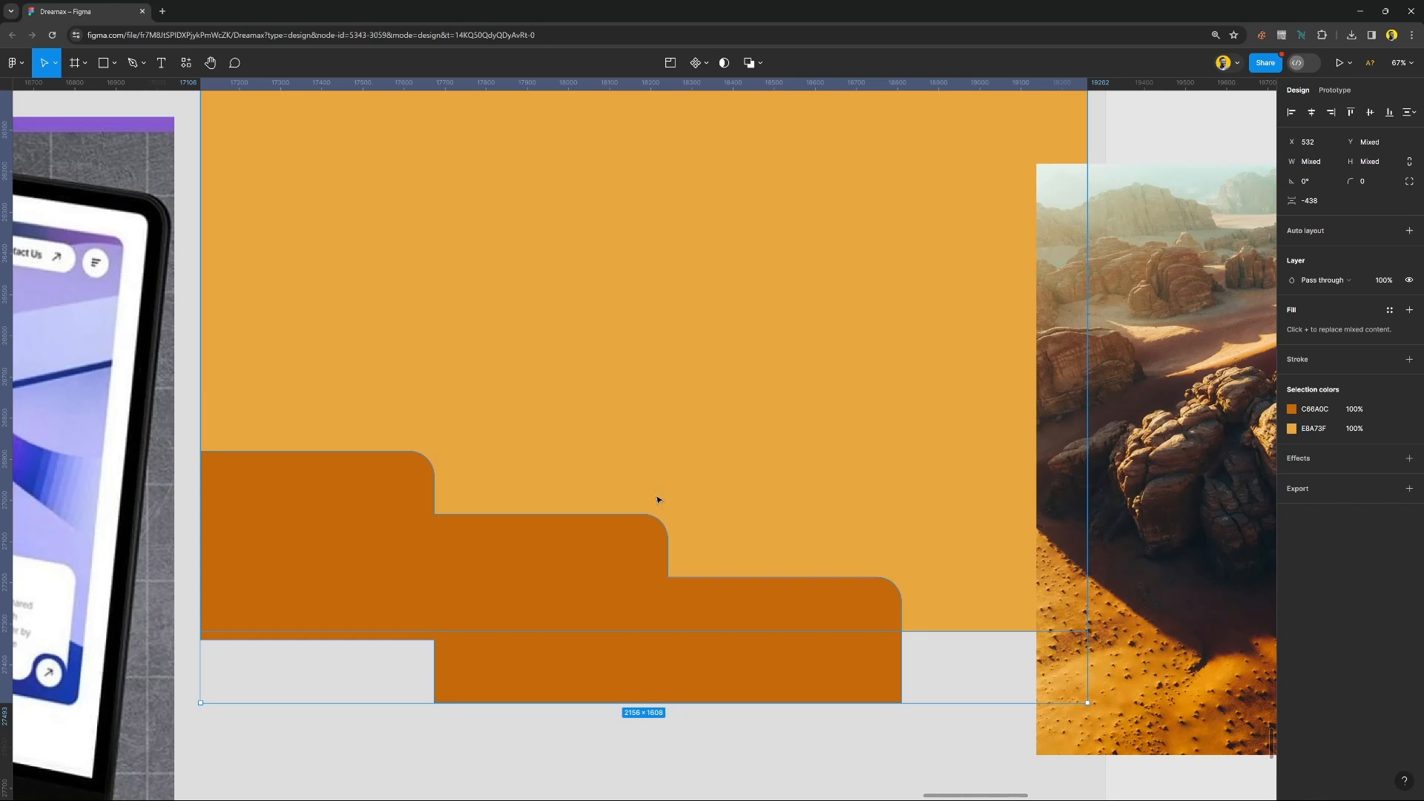
pyautogui.click(761, 64)
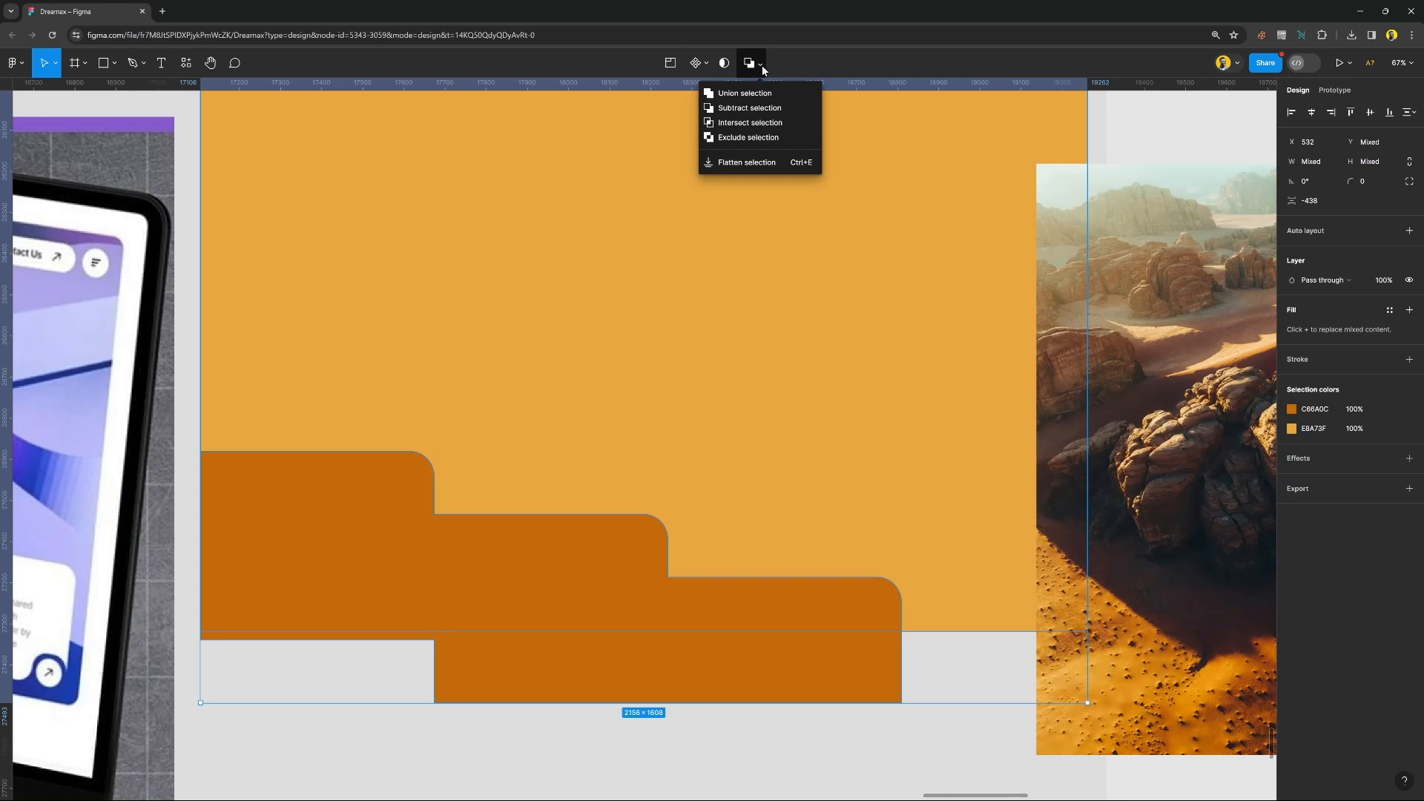
pyautogui.click(758, 110)
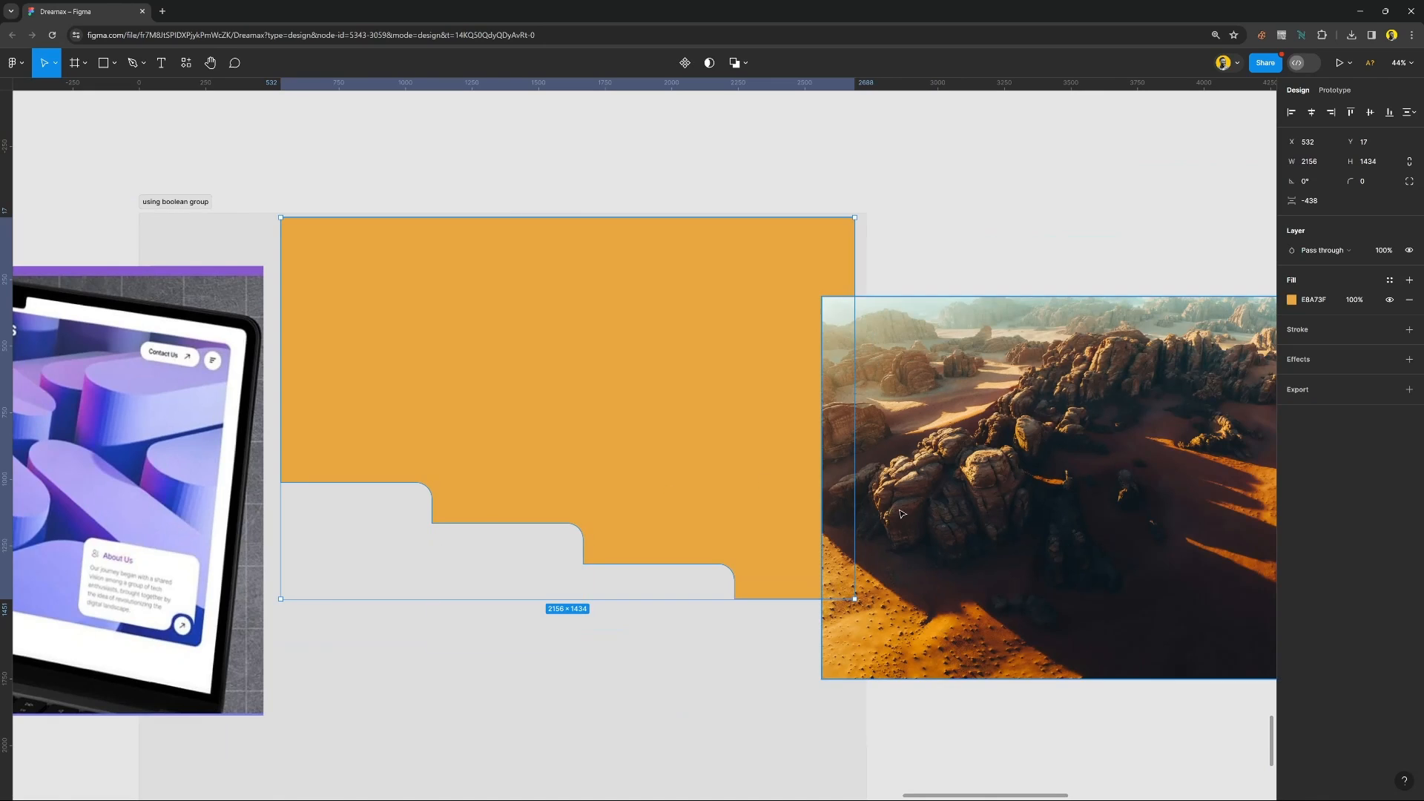
# Move the desert photo outside the frame and reposition the orange cut-out shape at X 468, Y 302.
pyautogui.click(983, 477)
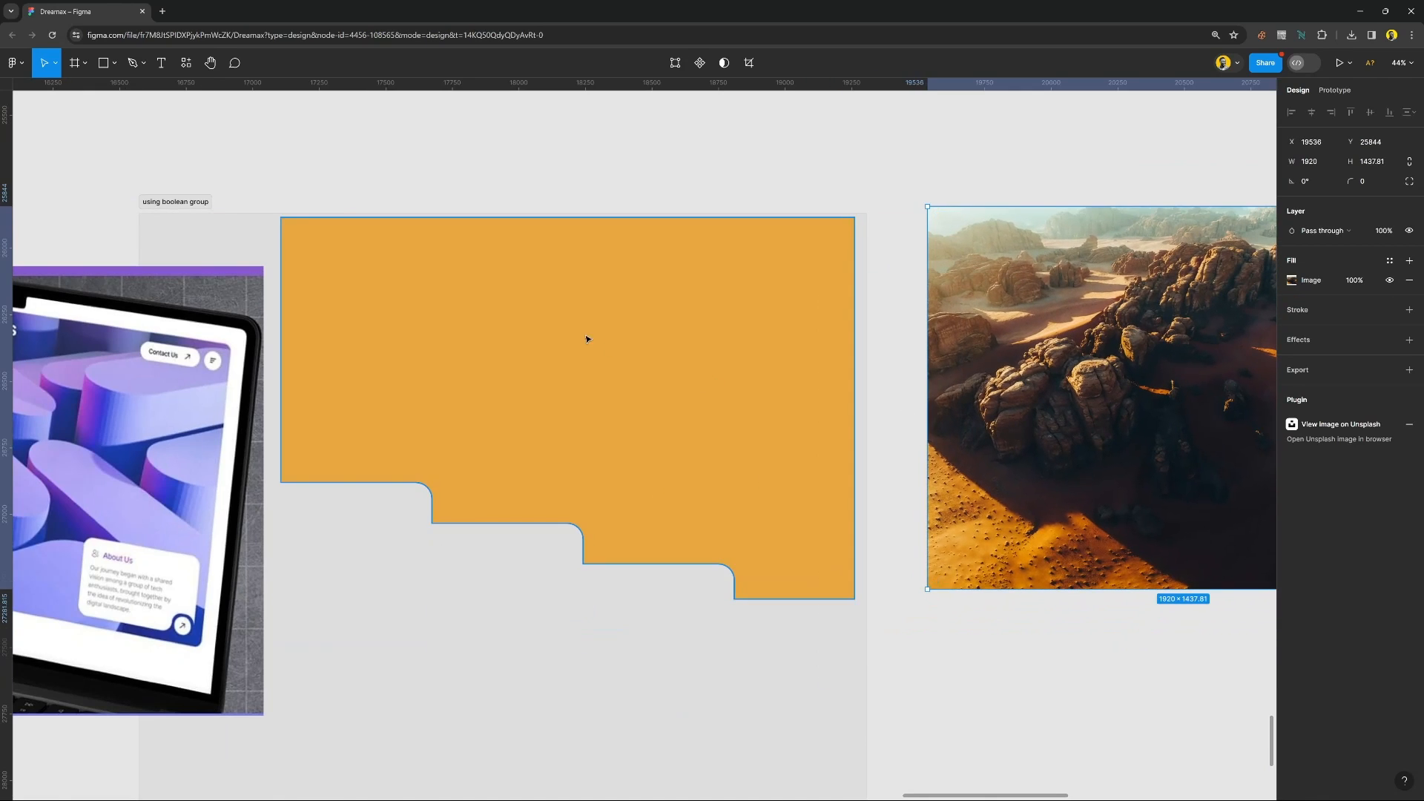
pyautogui.moveTo(585, 337); pyautogui.dragTo(570, 413)
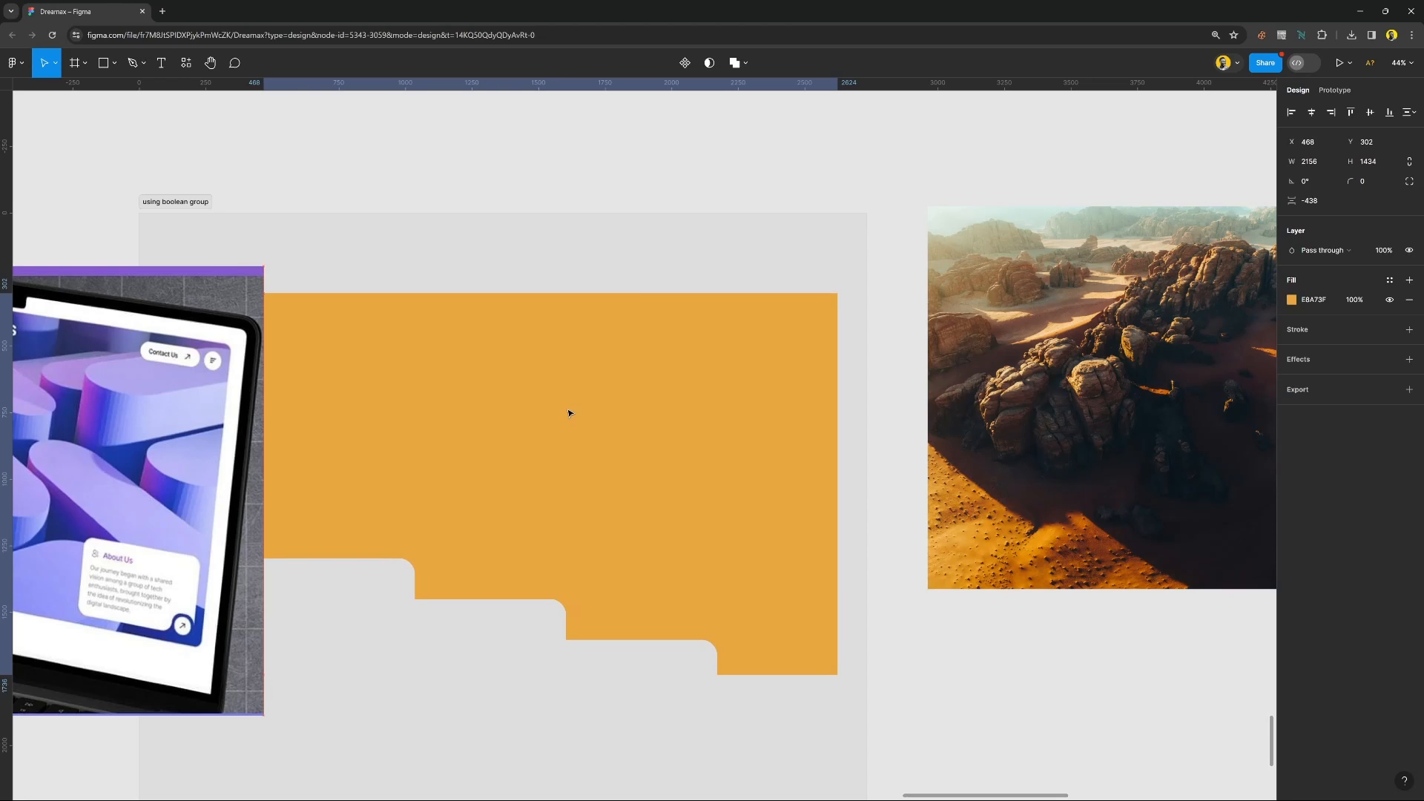
# Shrink the laptop mockup to 694 × 575 above the orange cut-out shape, and move the shape to X 330, Y 343.
pyautogui.moveTo(123, 436); pyautogui.dragTo(123, 333)
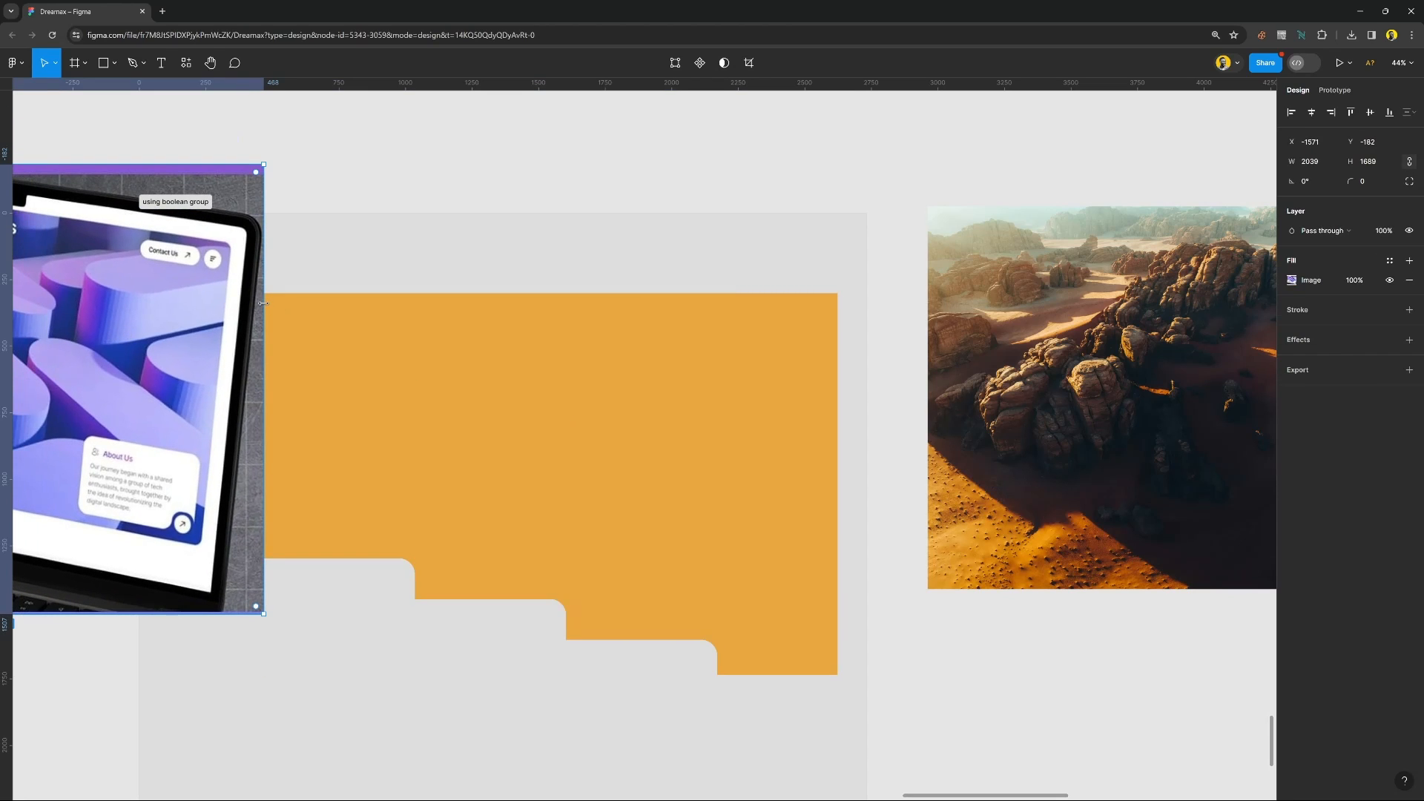
pyautogui.moveTo(262, 303); pyautogui.dragTo(286, 212)
pyautogui.moveTo(222, 245); pyautogui.dragTo(470, 203)
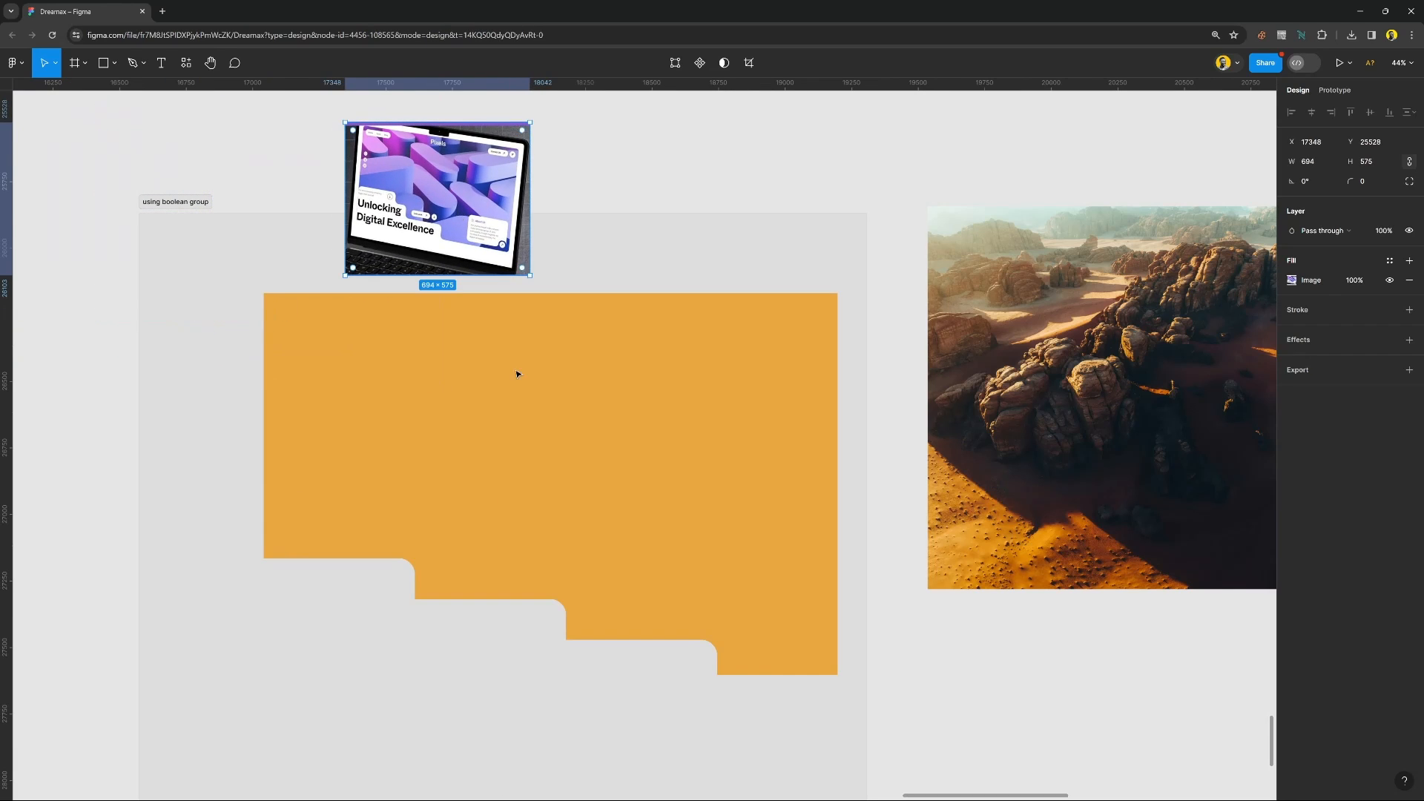
pyautogui.click(558, 465)
pyautogui.moveTo(569, 457); pyautogui.dragTo(532, 468)
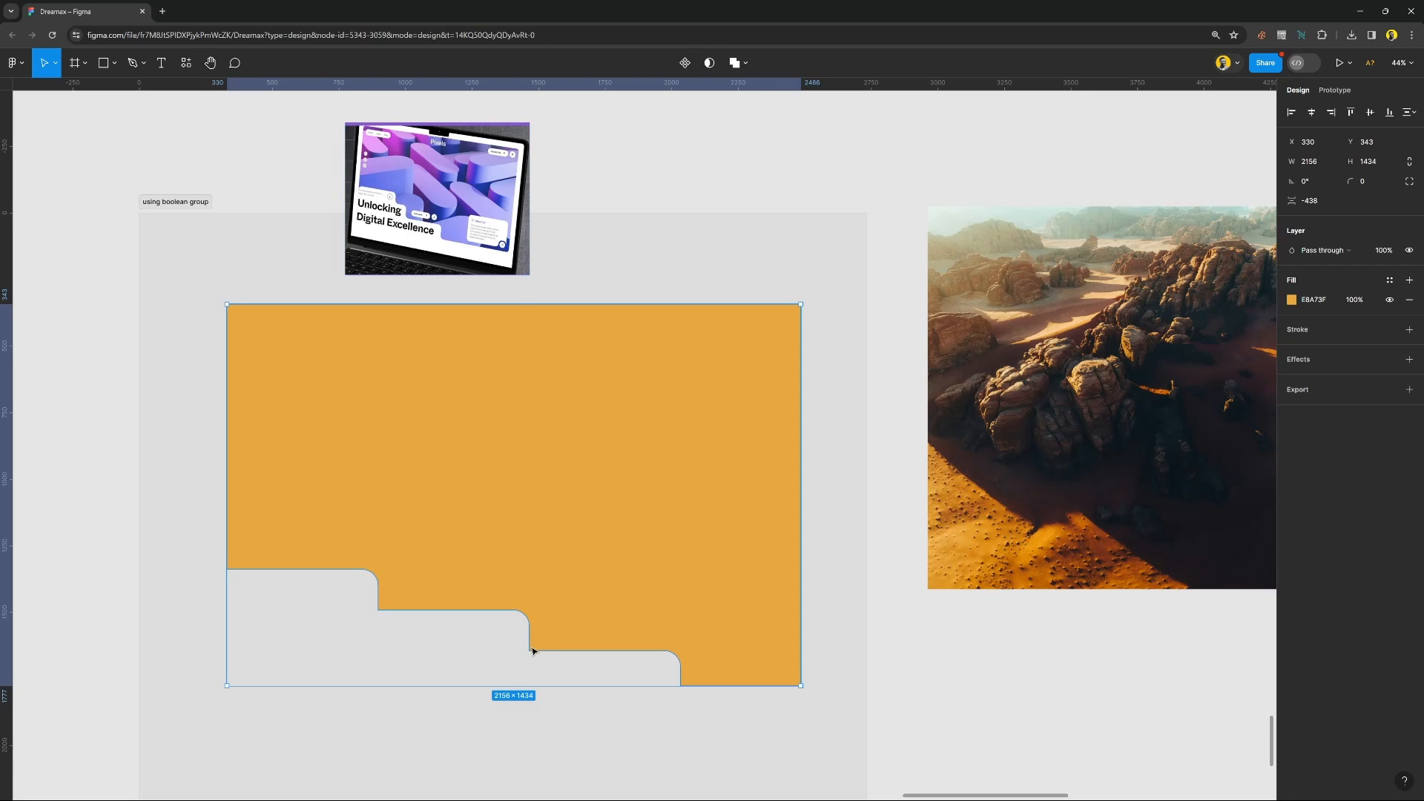
# Set the corner radius of the orange cut-out shape to 60 and deselect it.
pyautogui.scroll(-2, 532, 651)
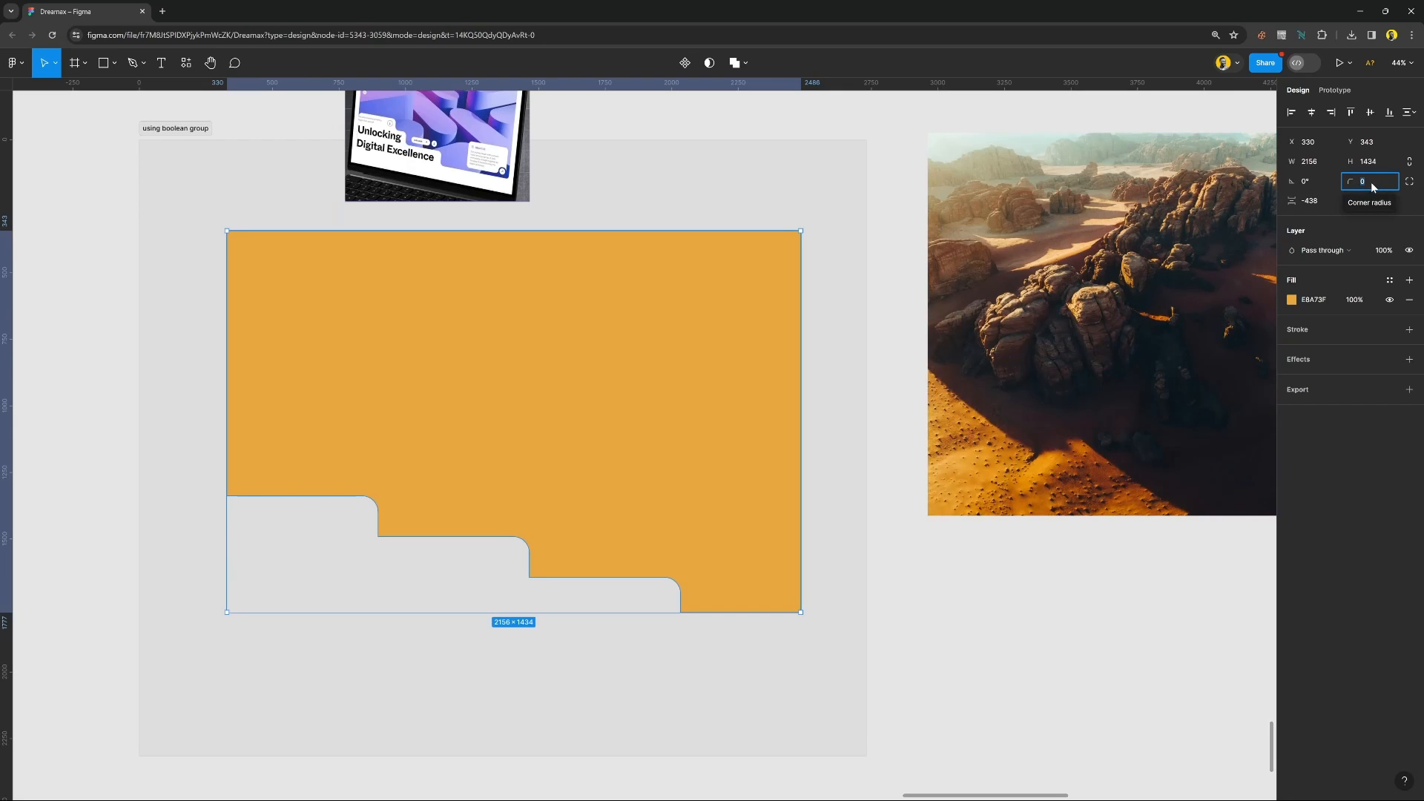
pyautogui.write('10')
pyautogui.press('Return')
pyautogui.hotkey('shift', 'Up')
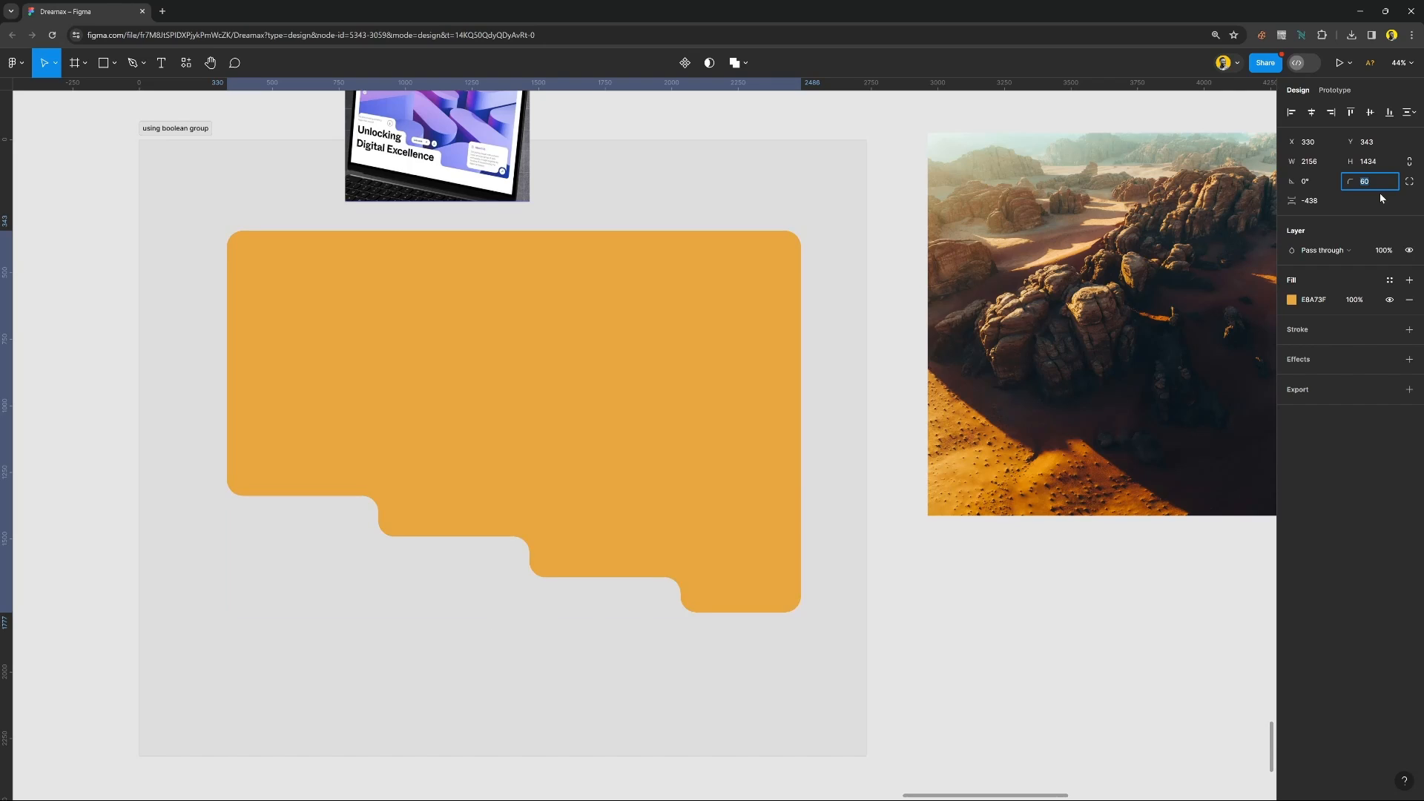
pyautogui.click(933, 623)
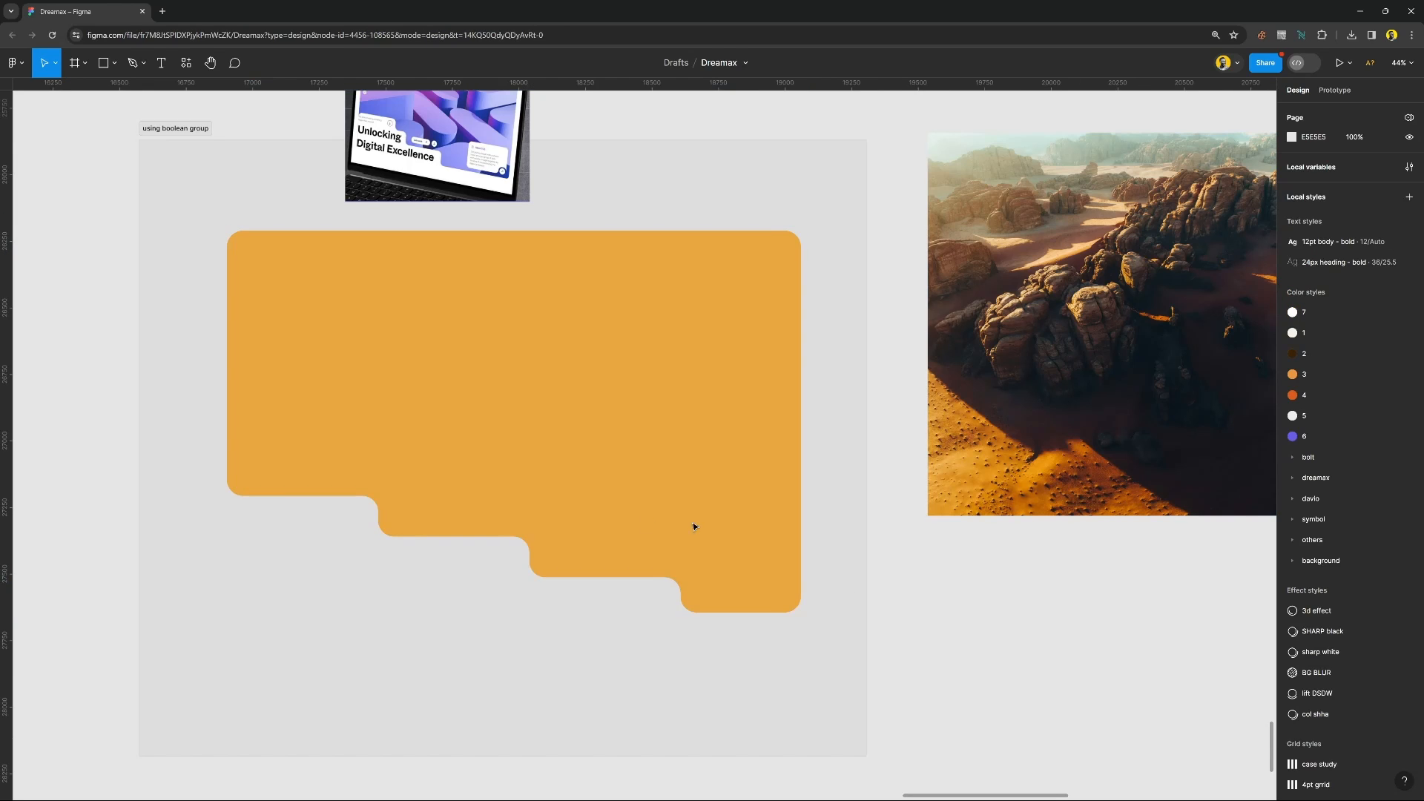
# Enlarge the desert photo to 2193 × 1642 over the cut-out shape at X 311, Y 219, and move the laptop mockup above it.
pyautogui.click(632, 497)
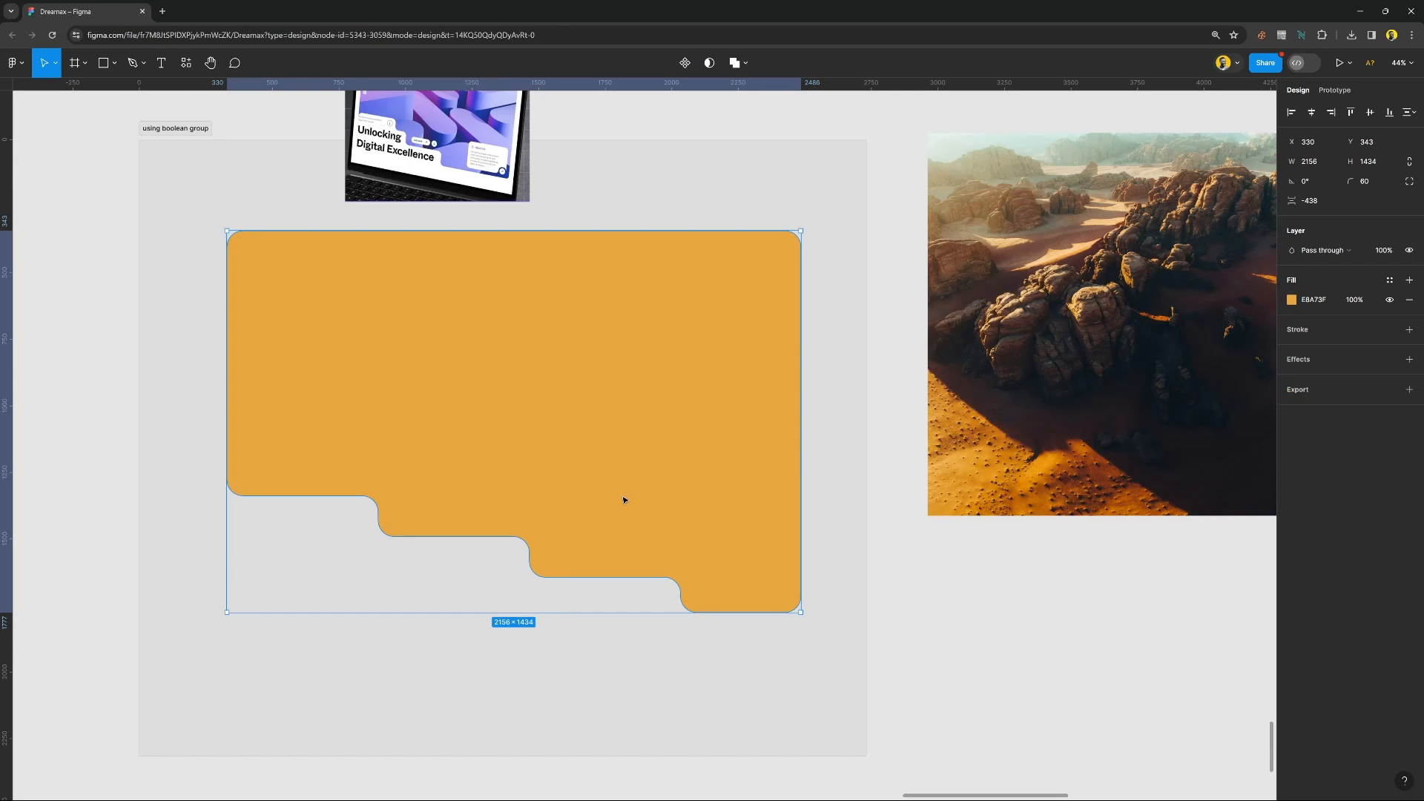
pyautogui.scroll(2, 624, 499)
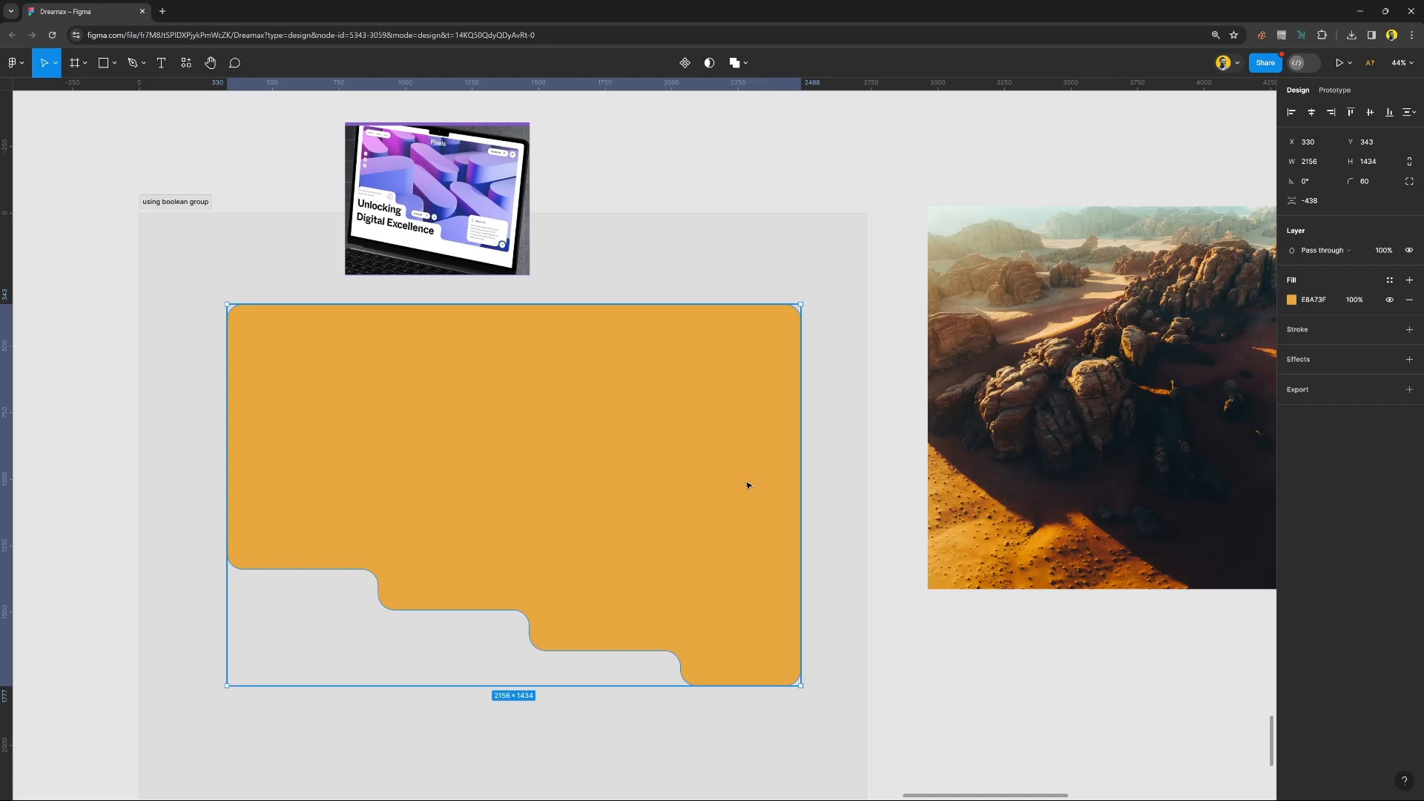
pyautogui.moveTo(1024, 501); pyautogui.dragTo(361, 548)
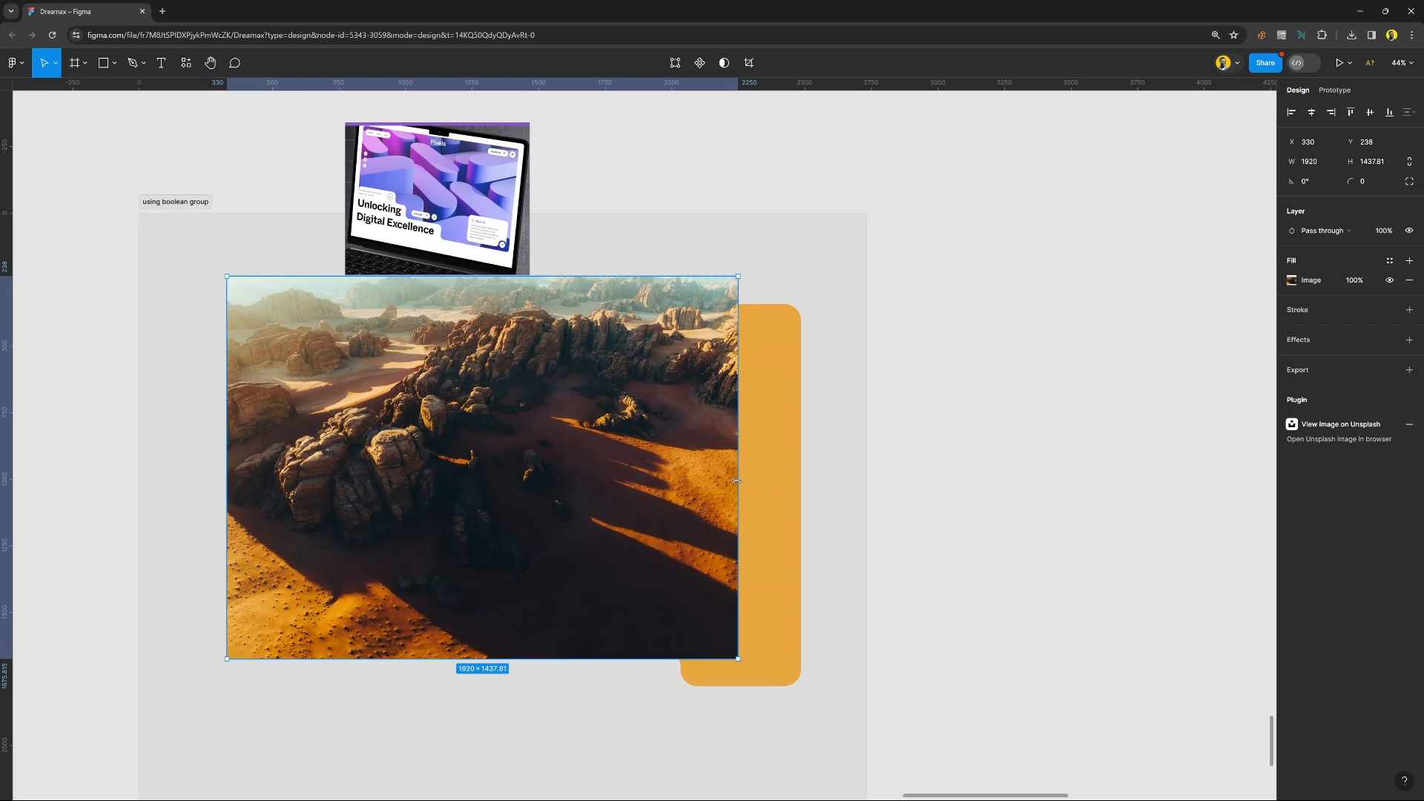
pyautogui.moveTo(738, 486); pyautogui.dragTo(811, 505)
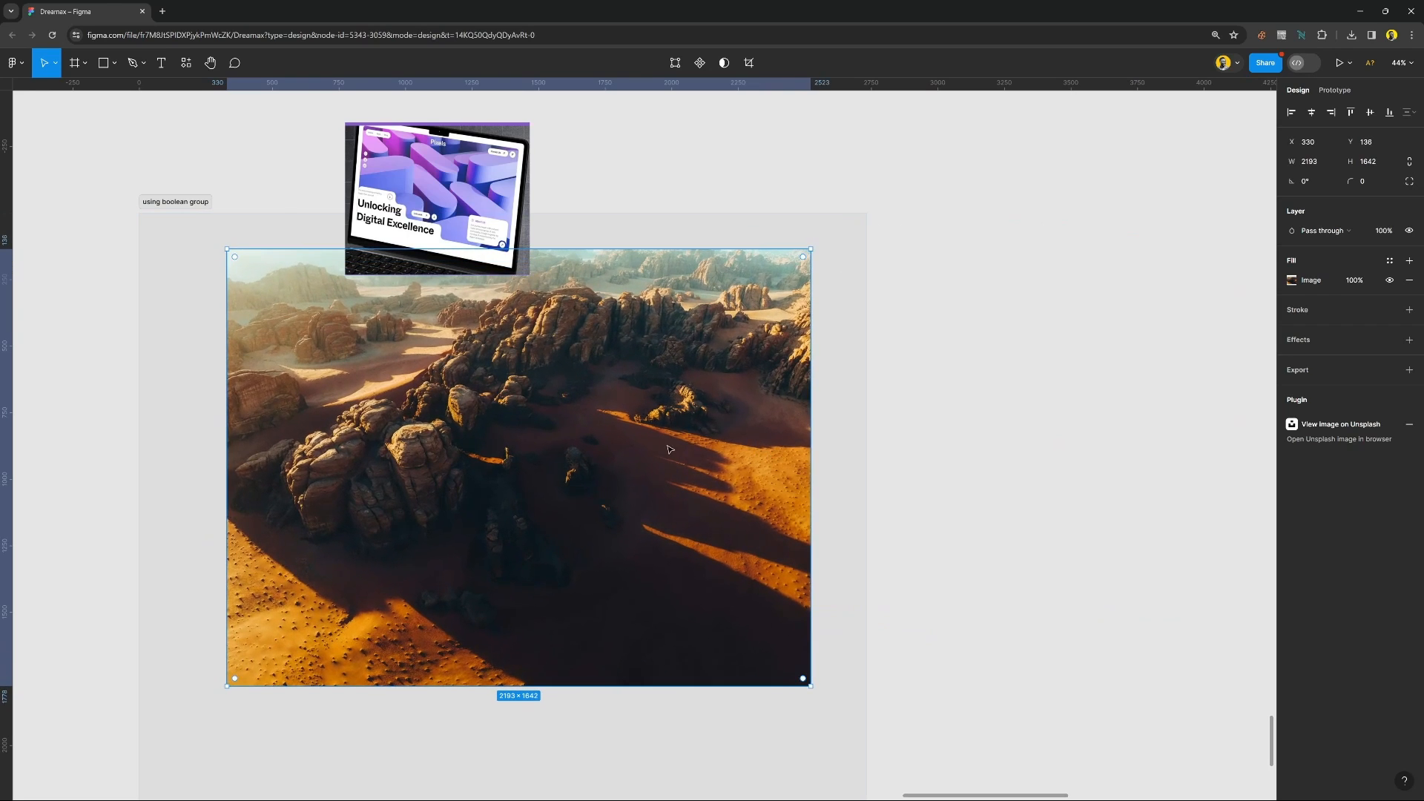
pyautogui.moveTo(625, 456); pyautogui.dragTo(615, 467)
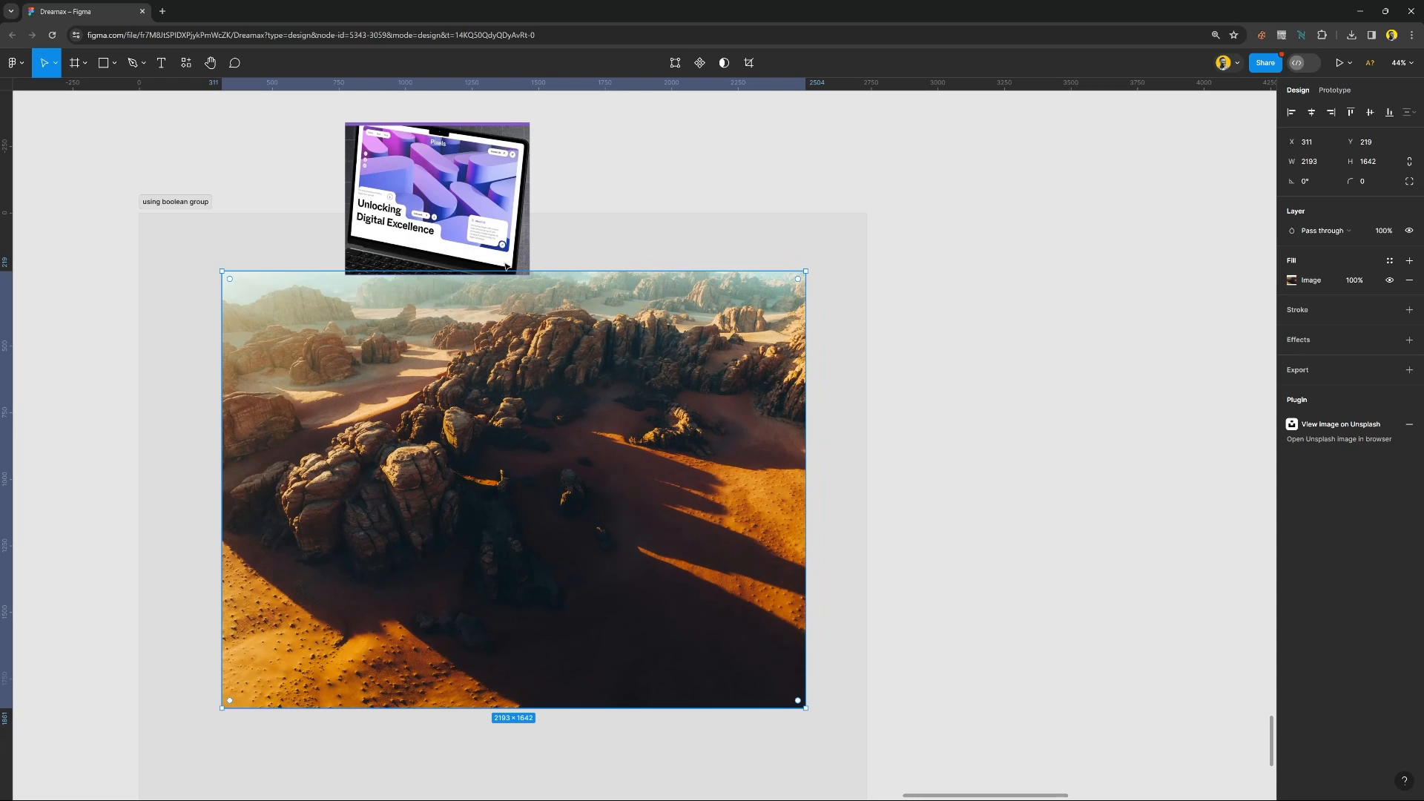
pyautogui.moveTo(505, 265); pyautogui.dragTo(512, 232)
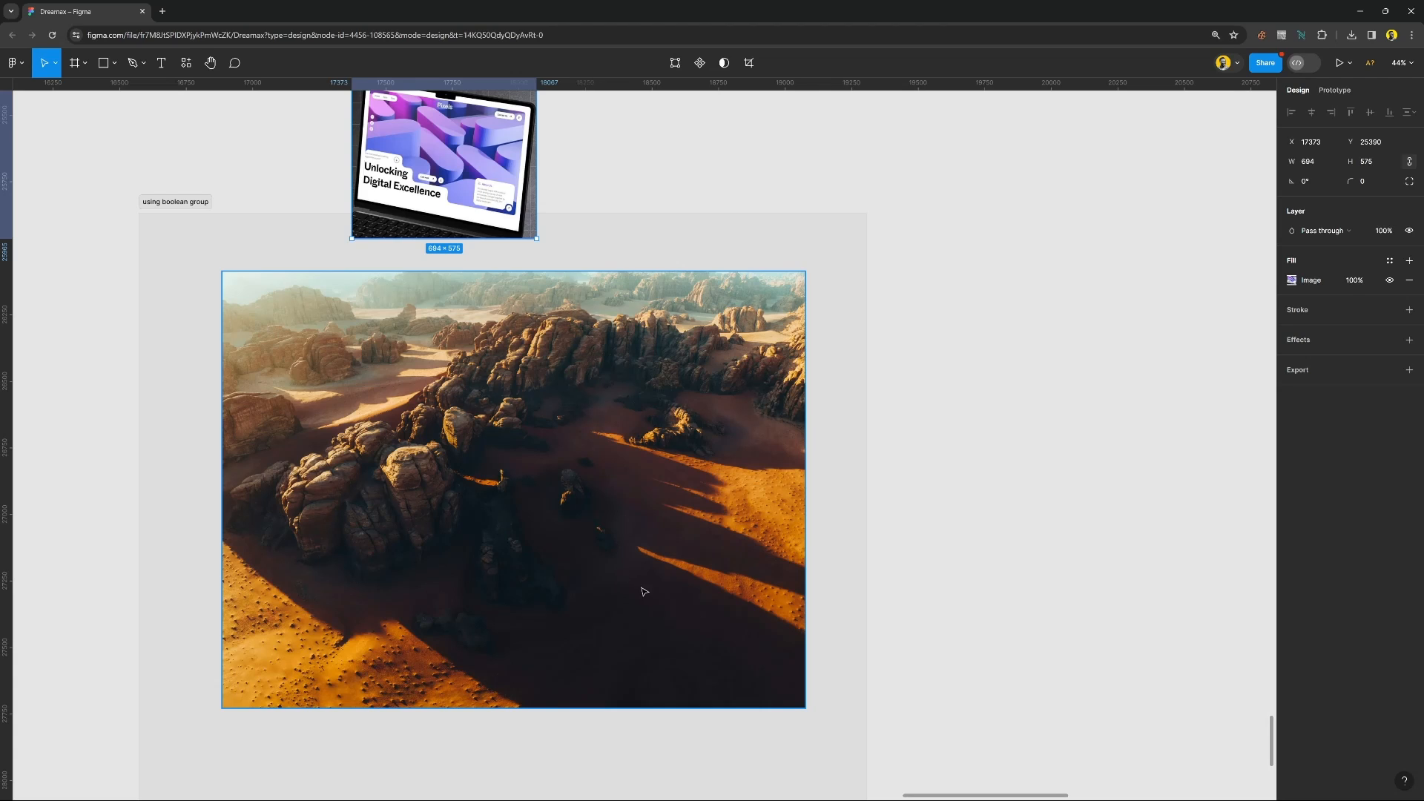
# Send the desert photo behind the orange cut-out shape, select both, and apply a mask to them.
pyautogui.click(743, 524)
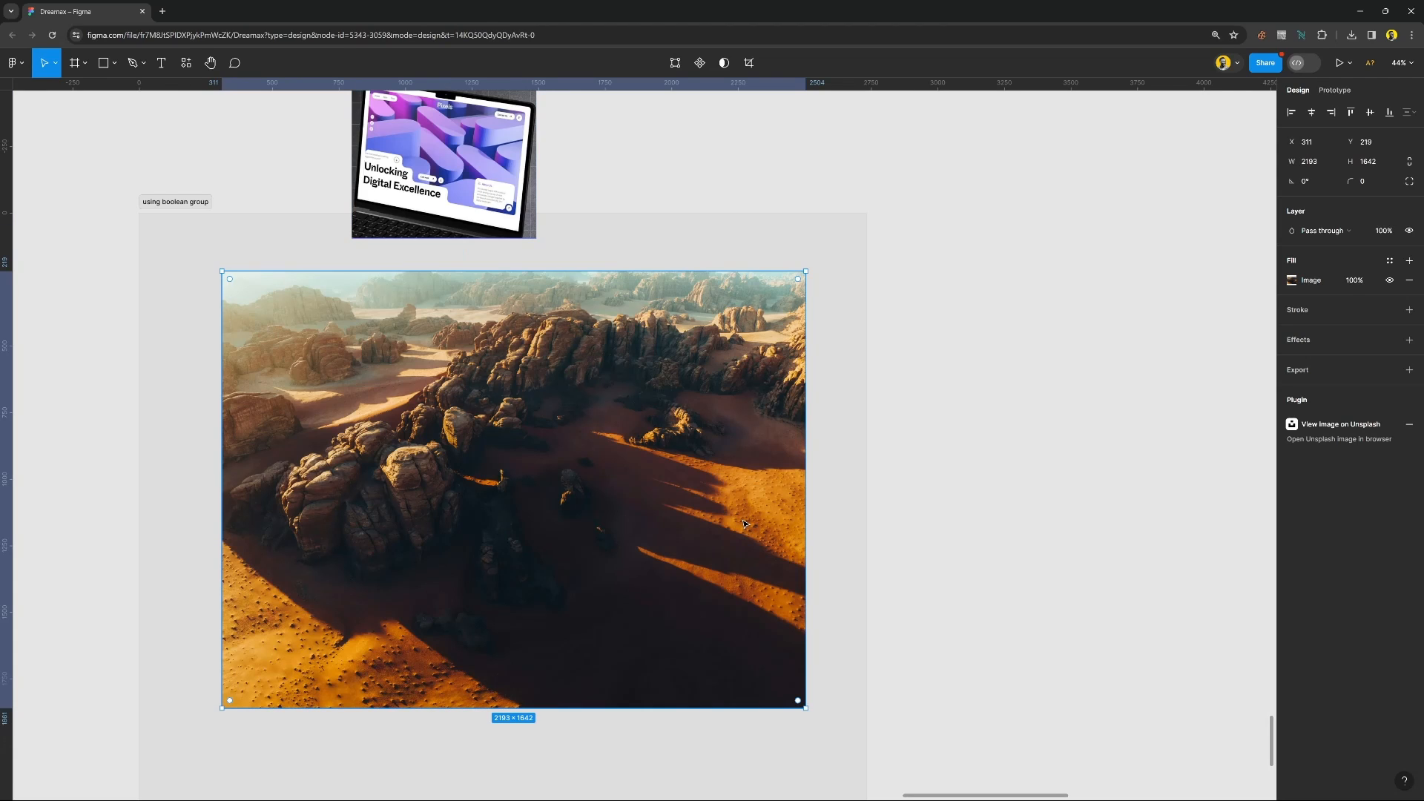
pyautogui.hotkey('ctrl', '[')
pyautogui.click(550, 406)
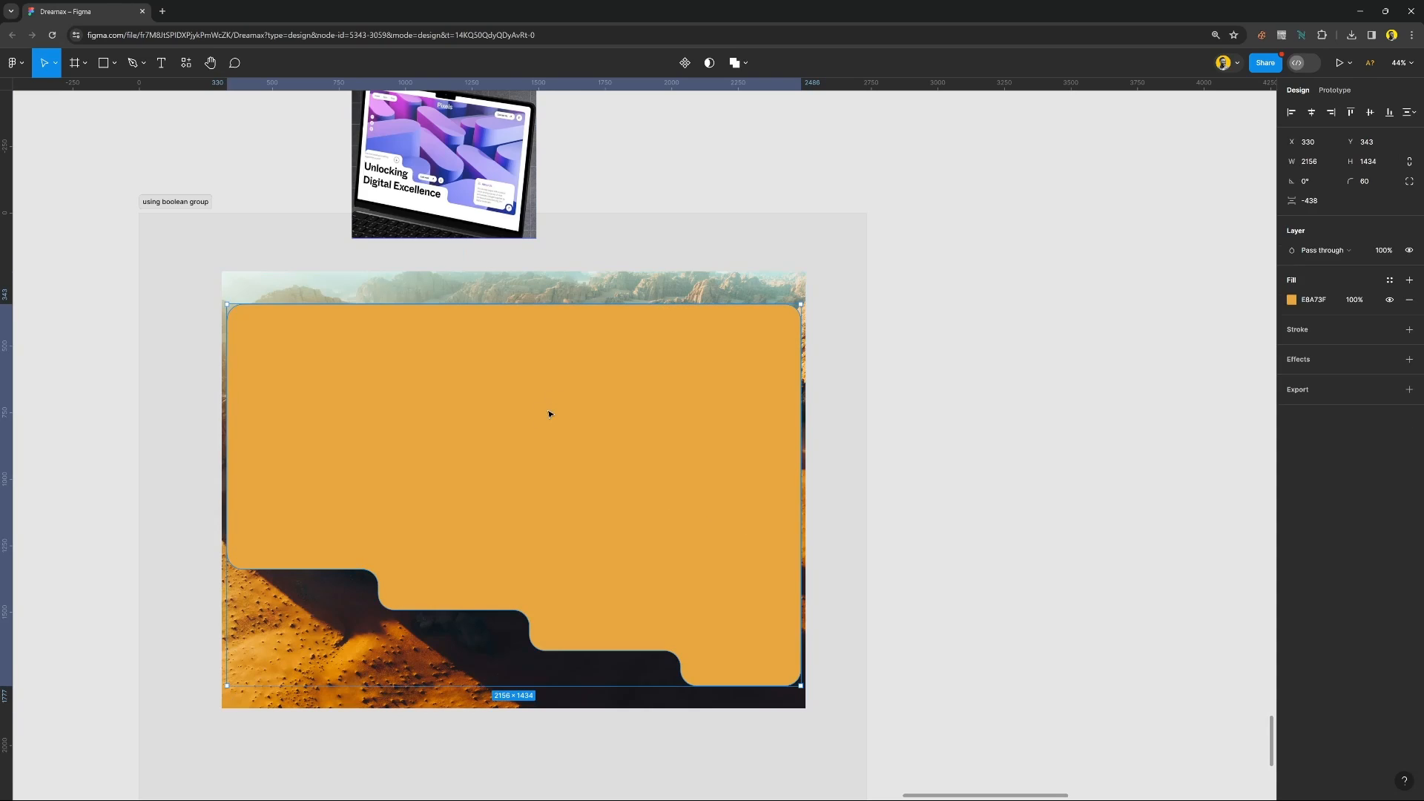
pyautogui.keyDown('shift'); pyautogui.click(591, 287); pyautogui.keyUp('shift')
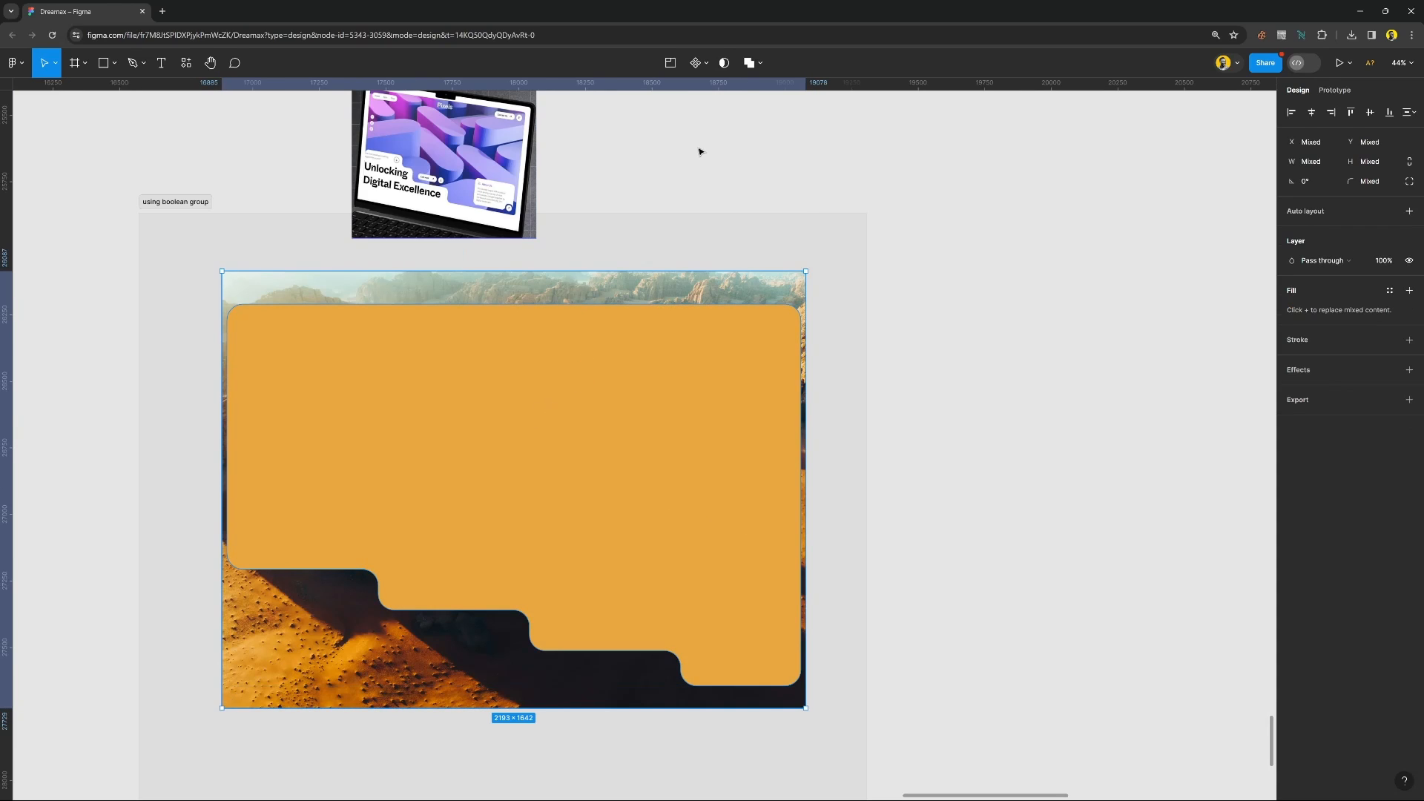
pyautogui.click(724, 64)
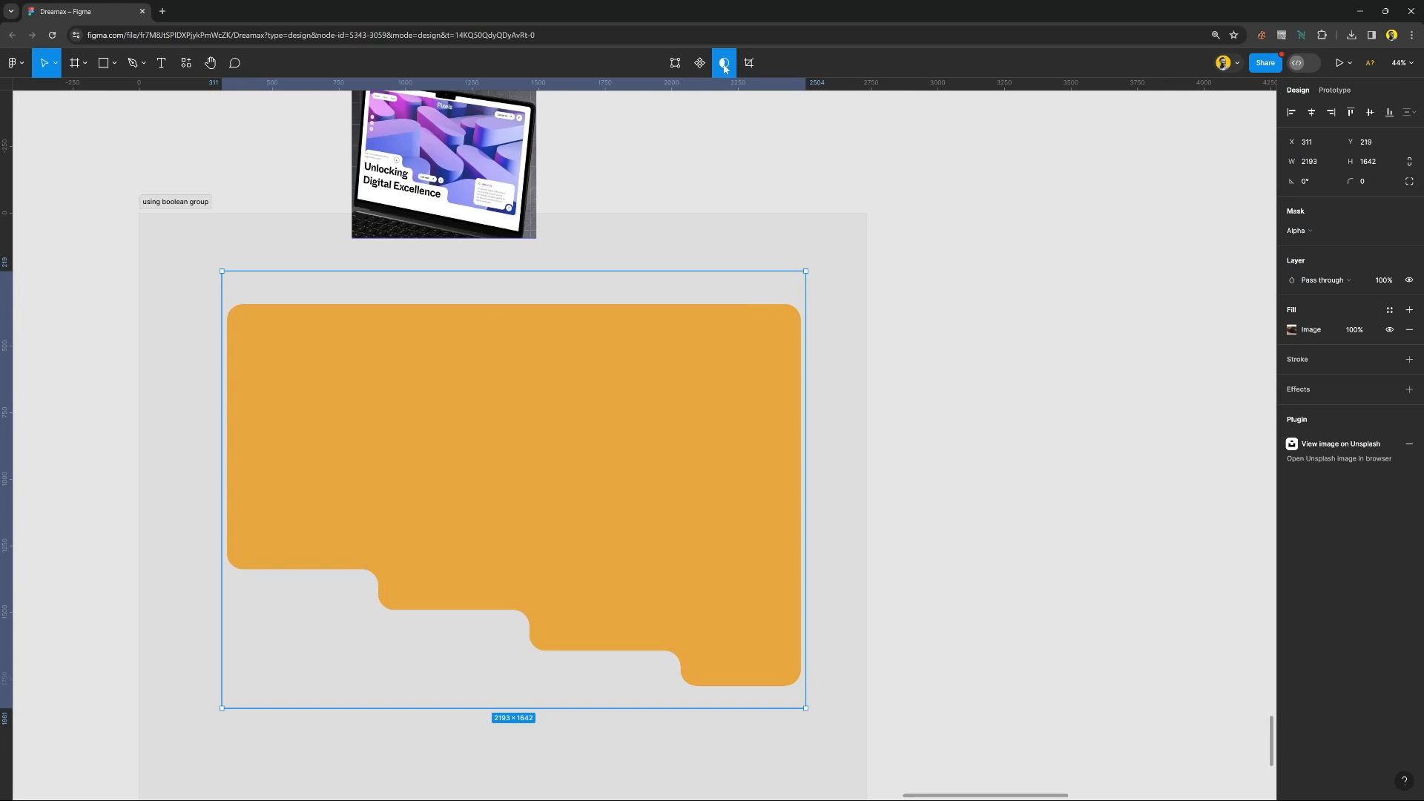
# Undo the mask, send the orange cut-out shape behind the desert photo, mask the two together, and deselect them.
pyautogui.hotkey('ctrl', 'z')
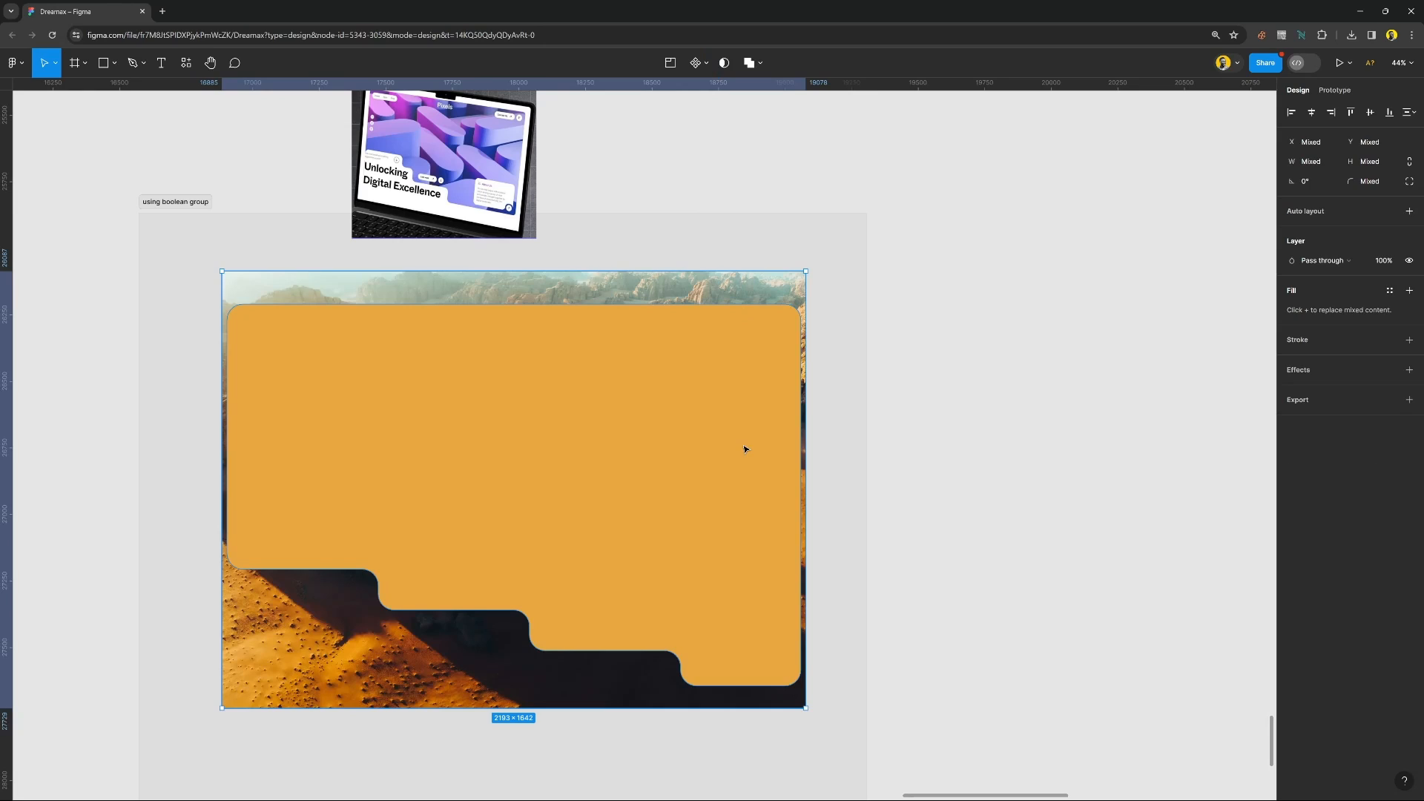
pyautogui.click(745, 448)
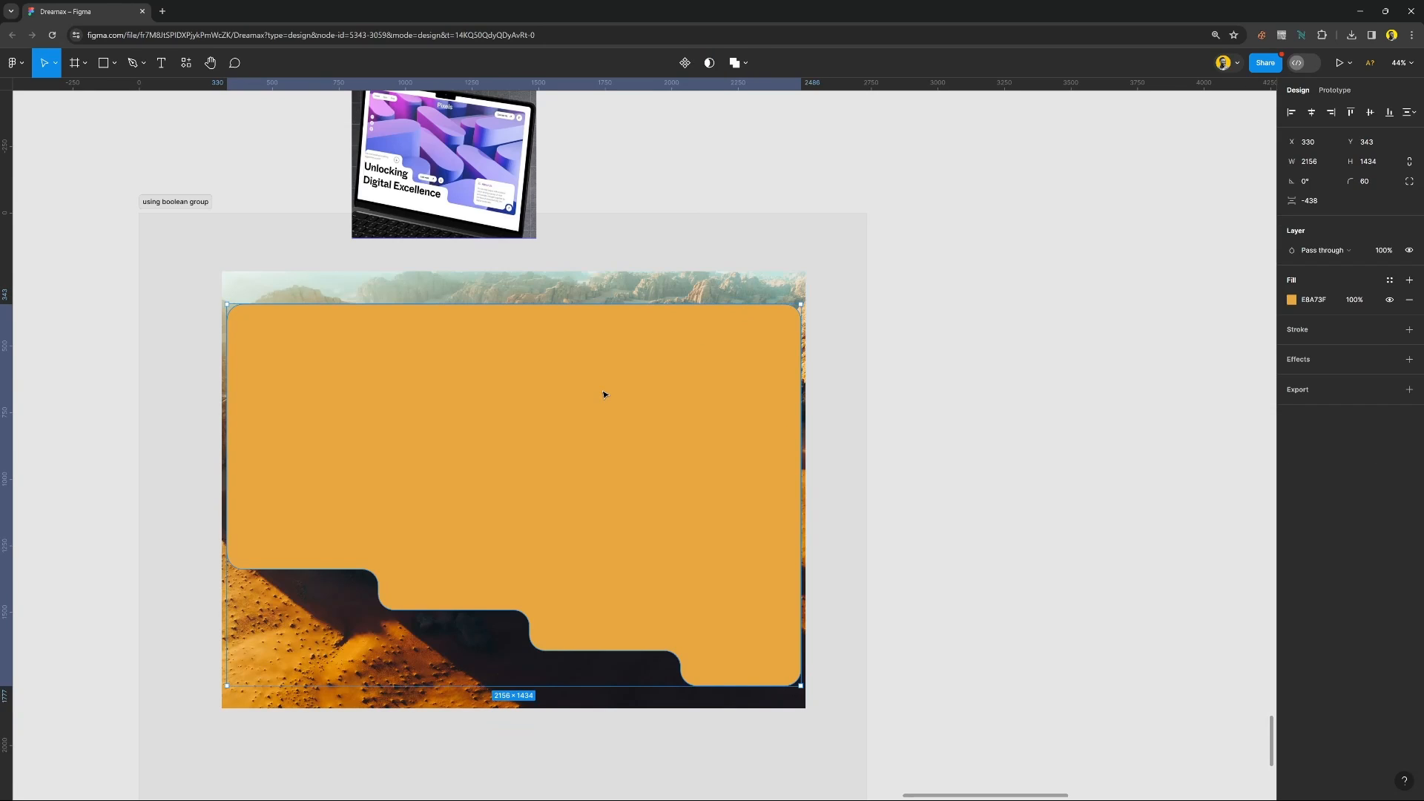
pyautogui.hotkey('ctrl', '[')
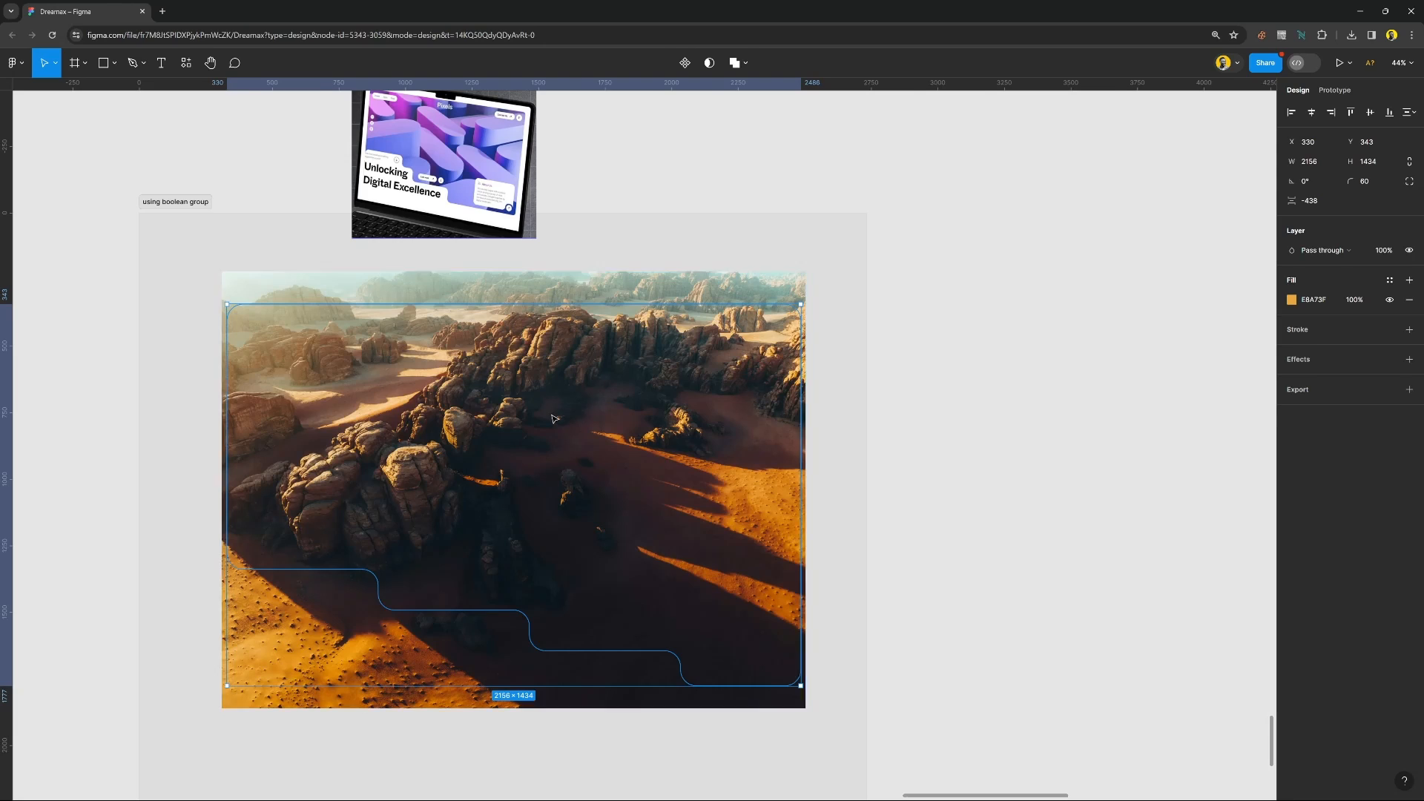
pyautogui.keyDown('shift'); pyautogui.click(545, 464); pyautogui.keyUp('shift')
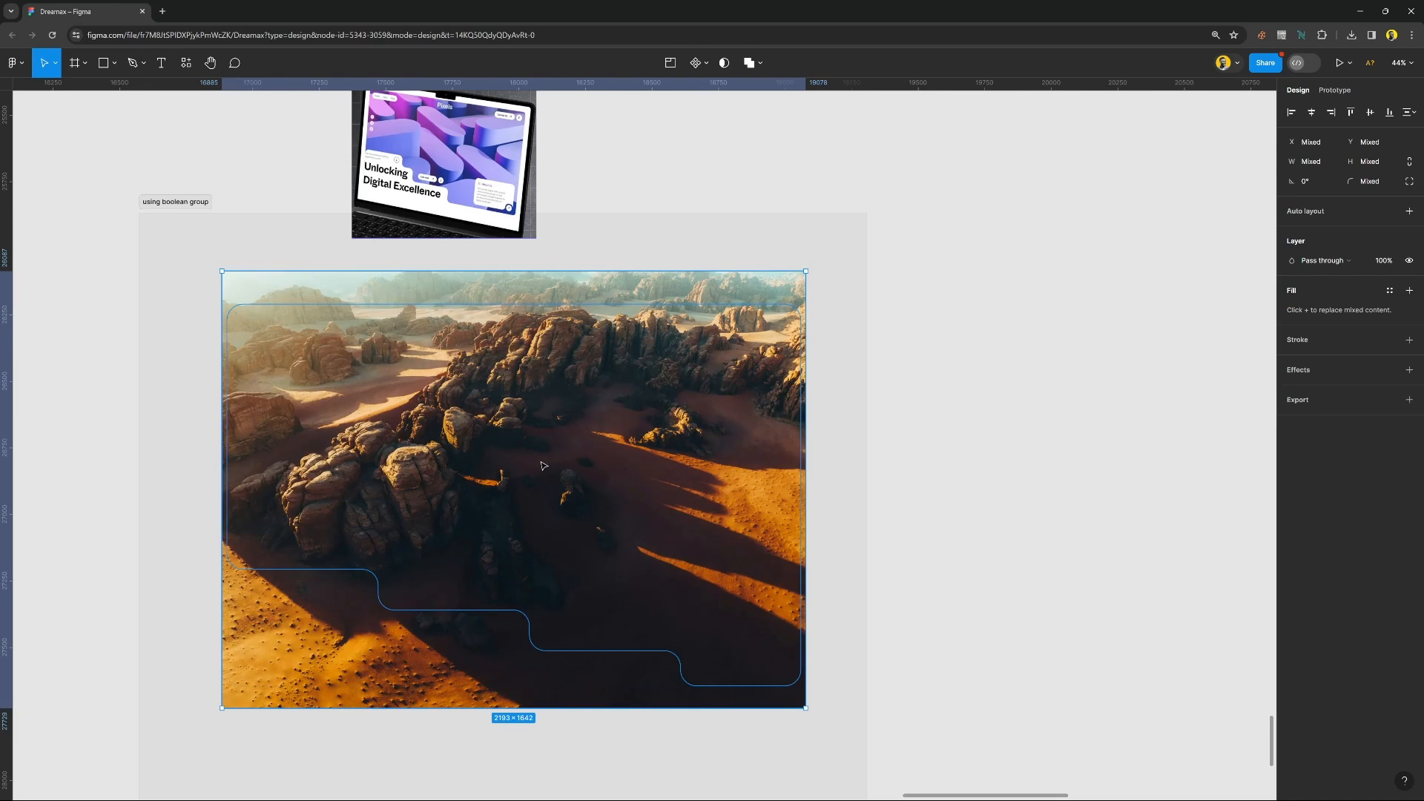
pyautogui.click(723, 62)
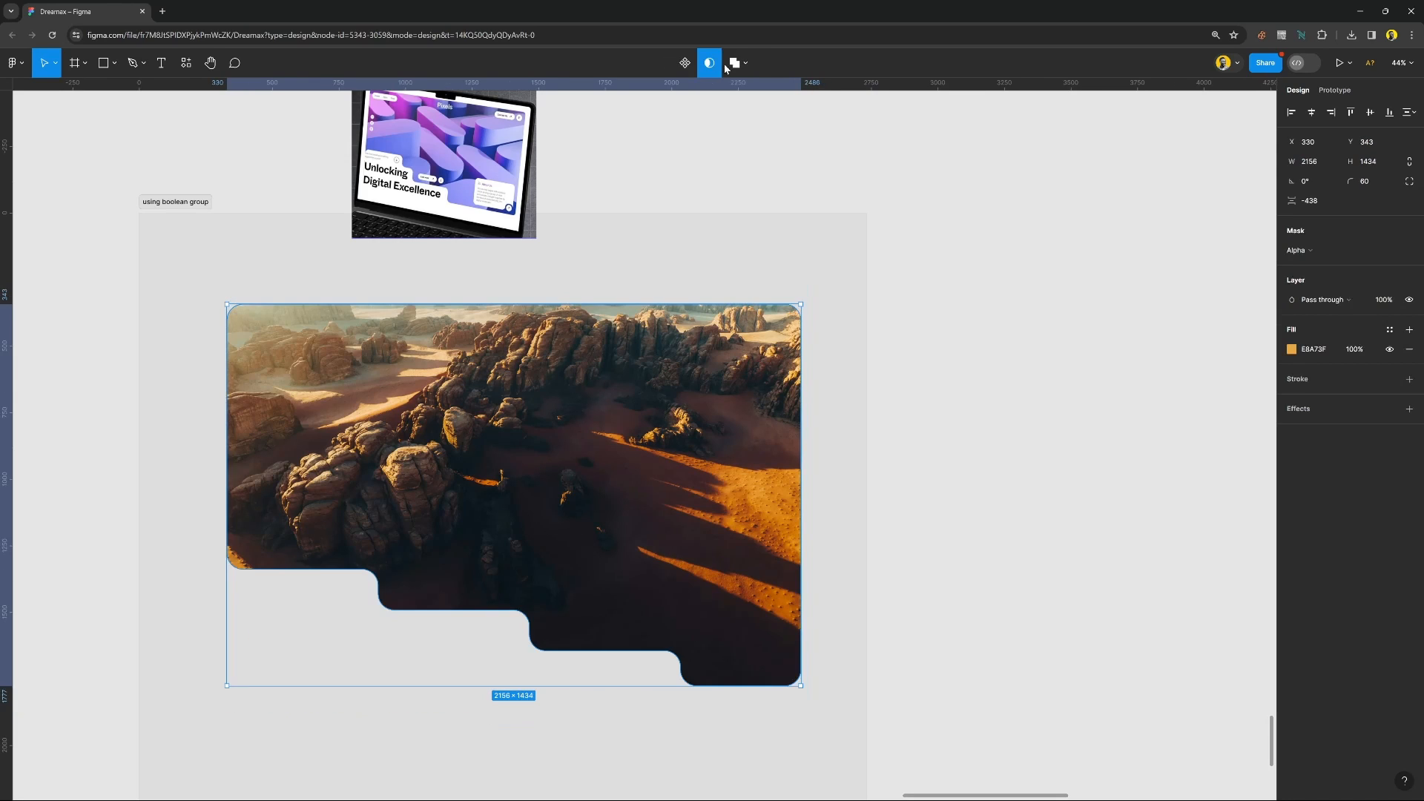
pyautogui.click(954, 521)
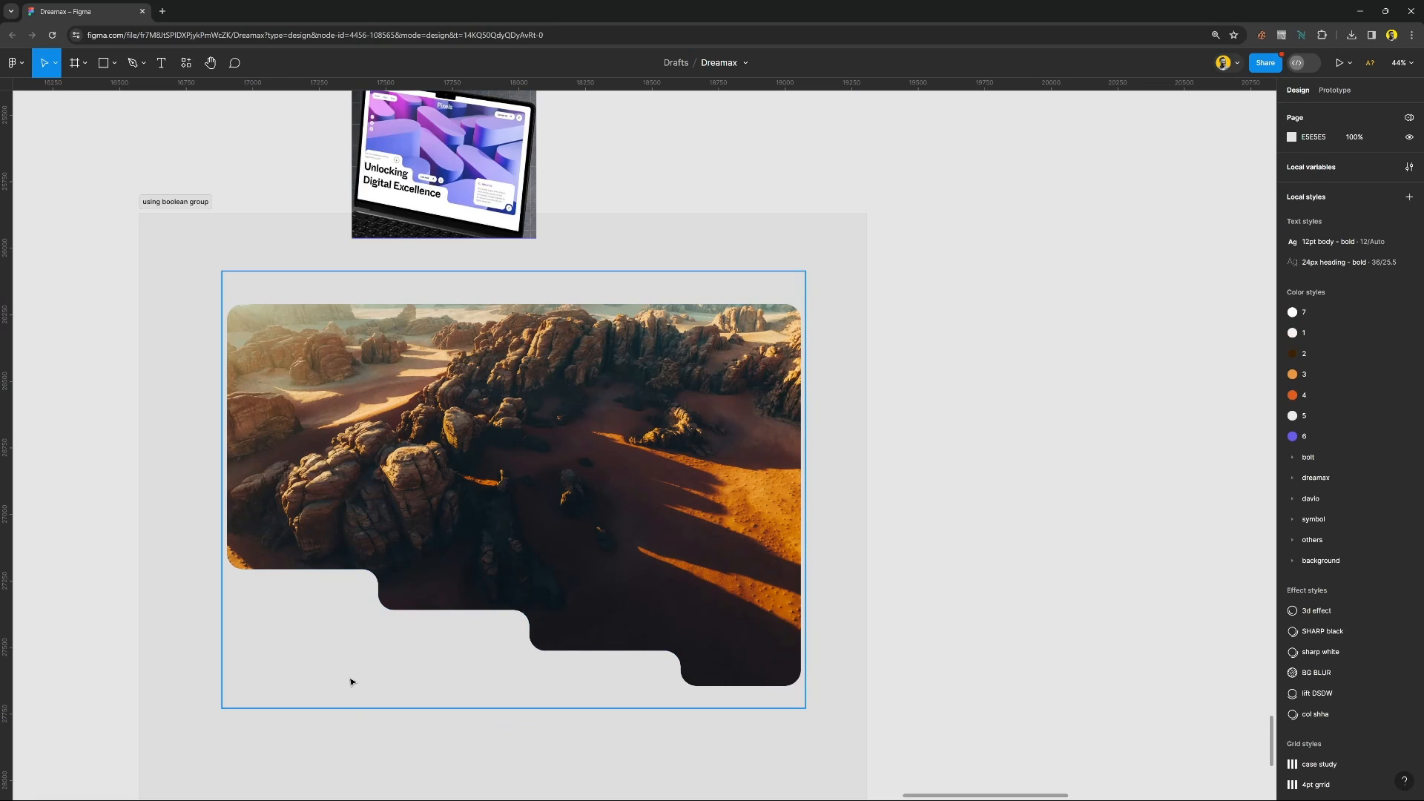
# Add the text "Unlocking" below the masked photo's first step at font size 128, and move it to X 282, Y 1777.
pyautogui.press('t')
pyautogui.click(236, 605)
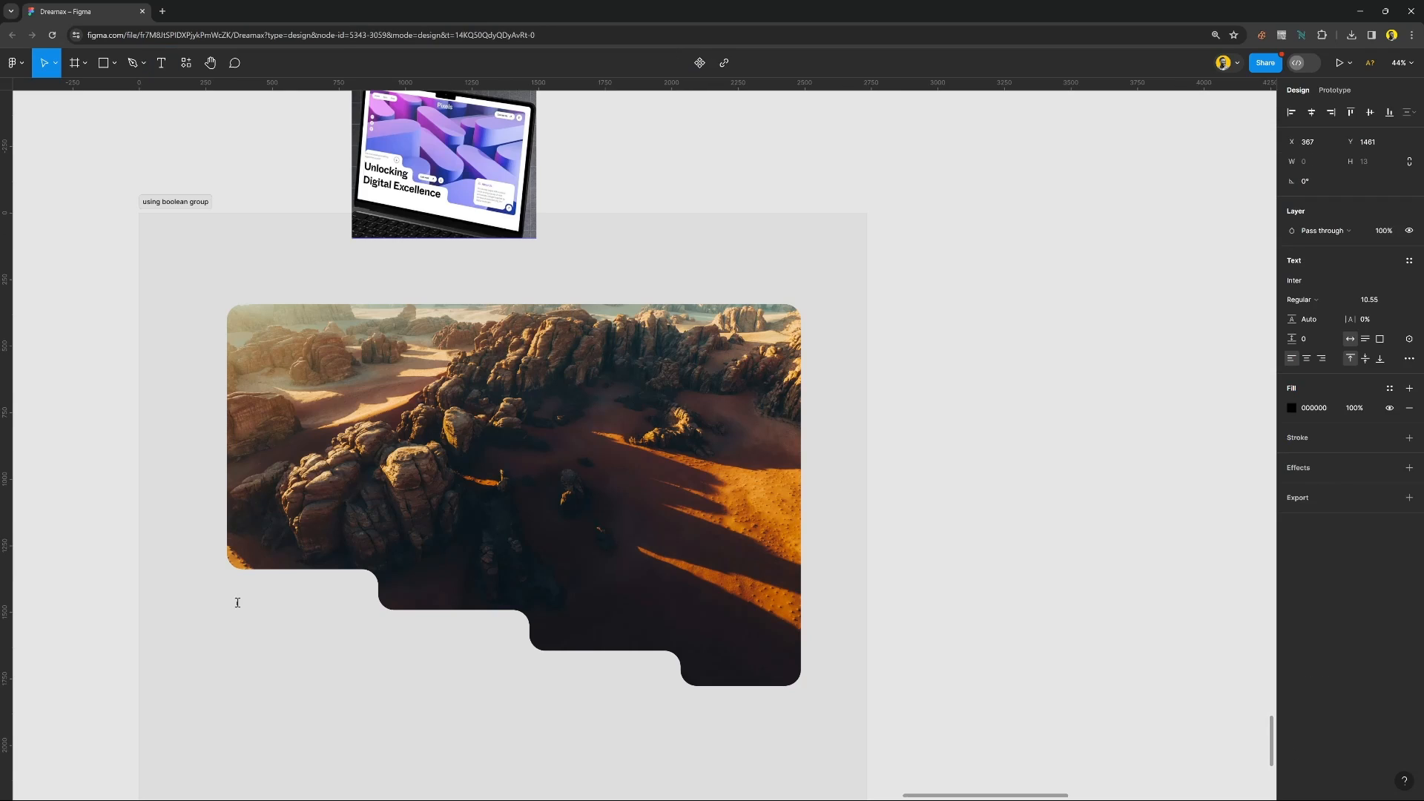
pyautogui.write('Un')
pyautogui.press('Escape')
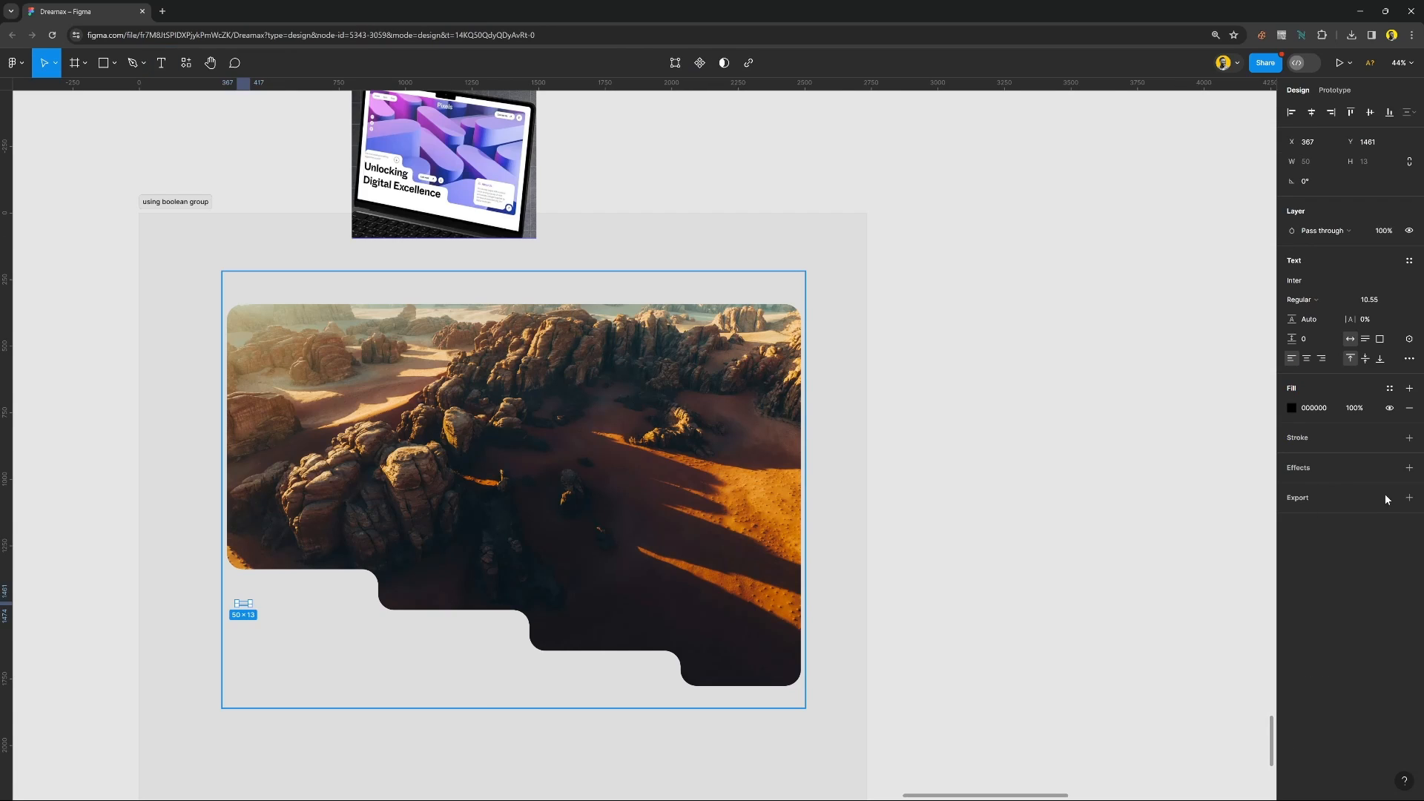
pyautogui.click(1401, 301)
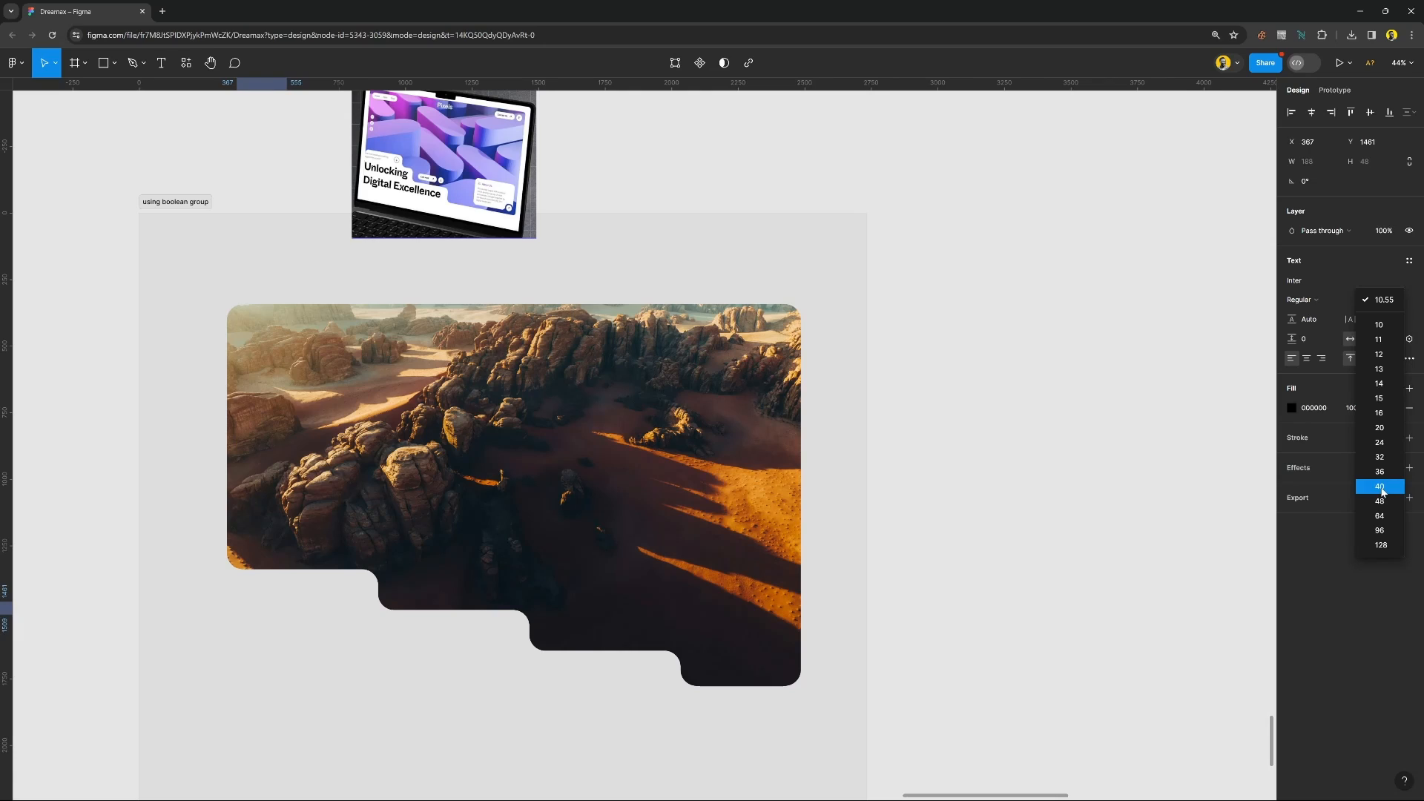
pyautogui.click(1381, 545)
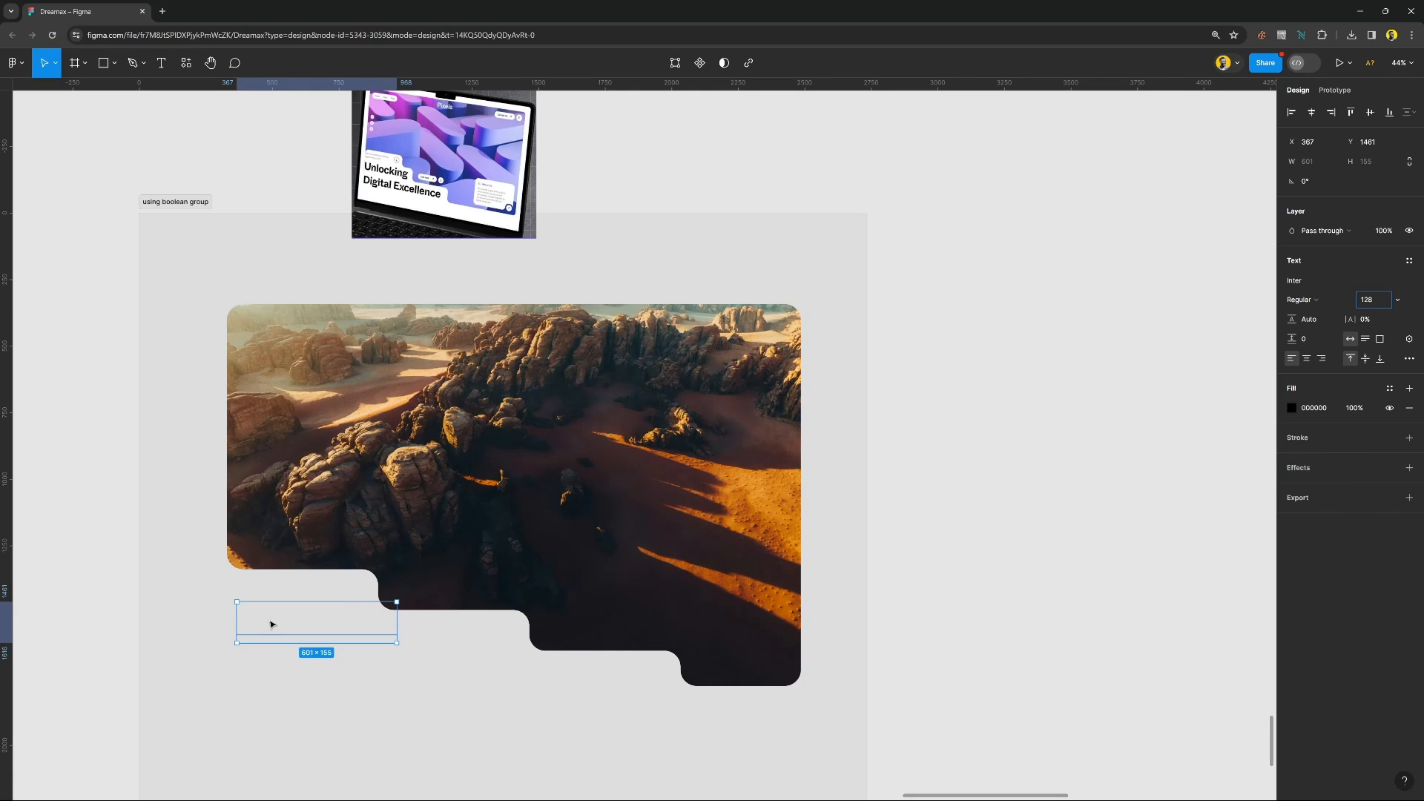
pyautogui.moveTo(271, 624); pyautogui.dragTo(247, 710)
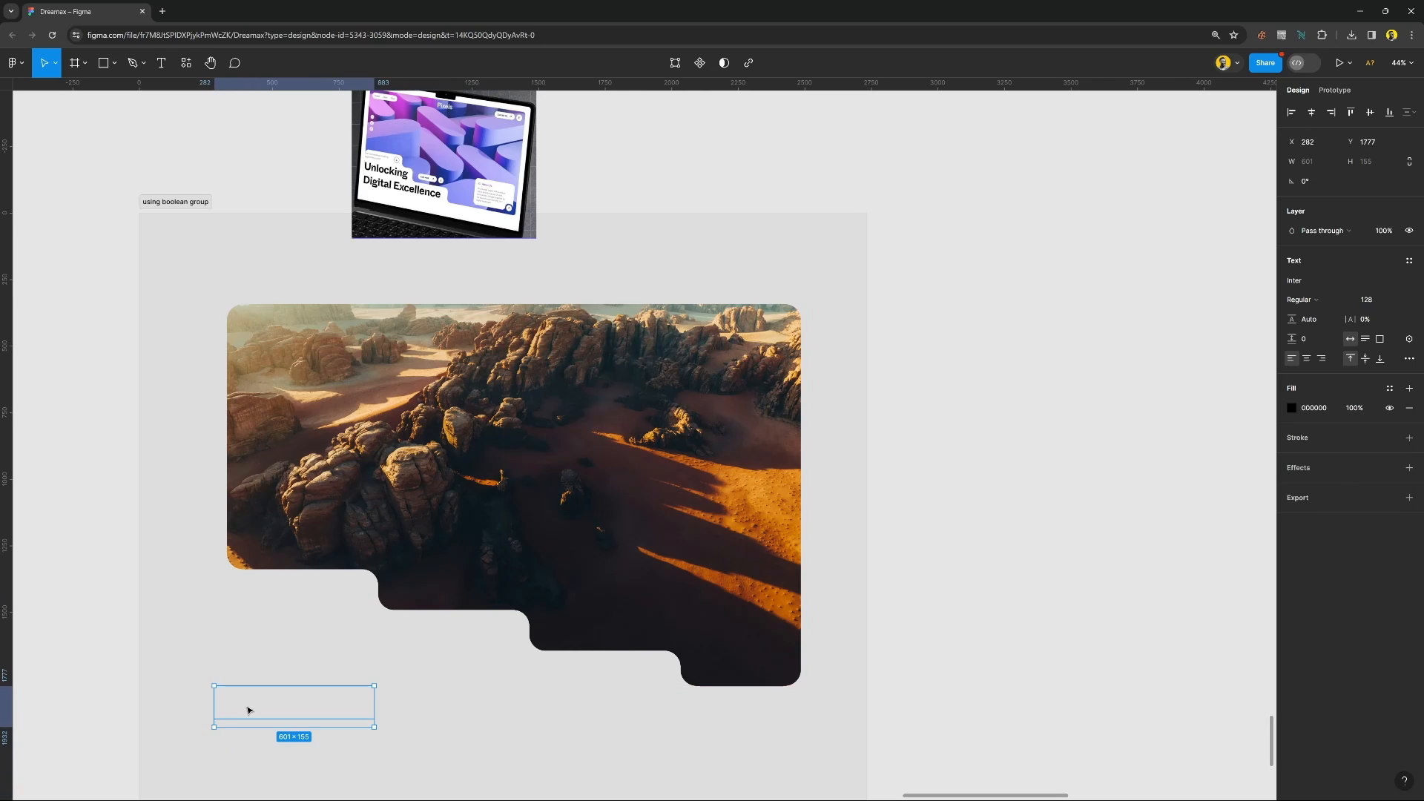
pyautogui.press('Escape')
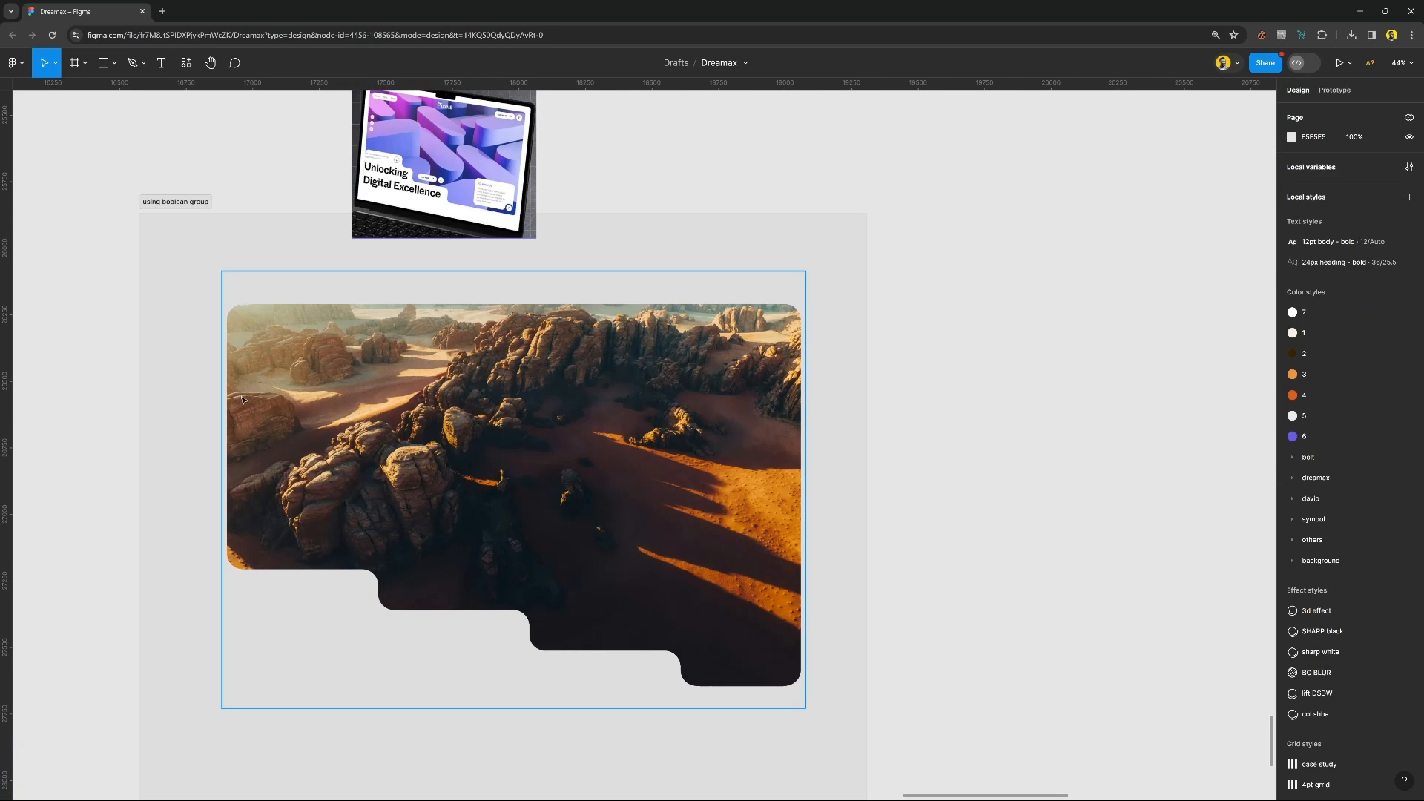
# Add the text "Unlocking" at font size 128 on the empty canvas beside the "using boolean group" frame.
pyautogui.click(289, 324)
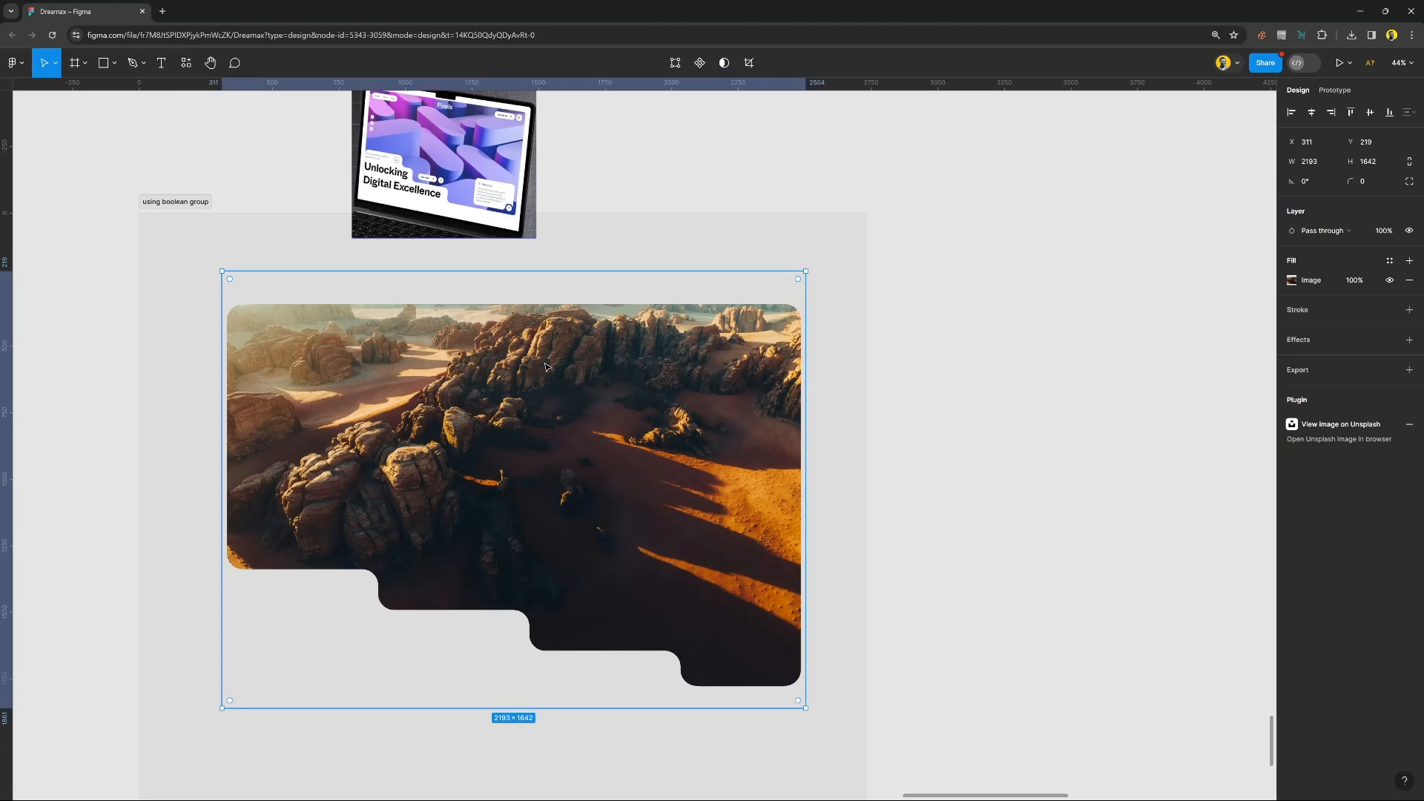
pyautogui.click(975, 517)
pyautogui.press('t')
pyautogui.click(899, 584)
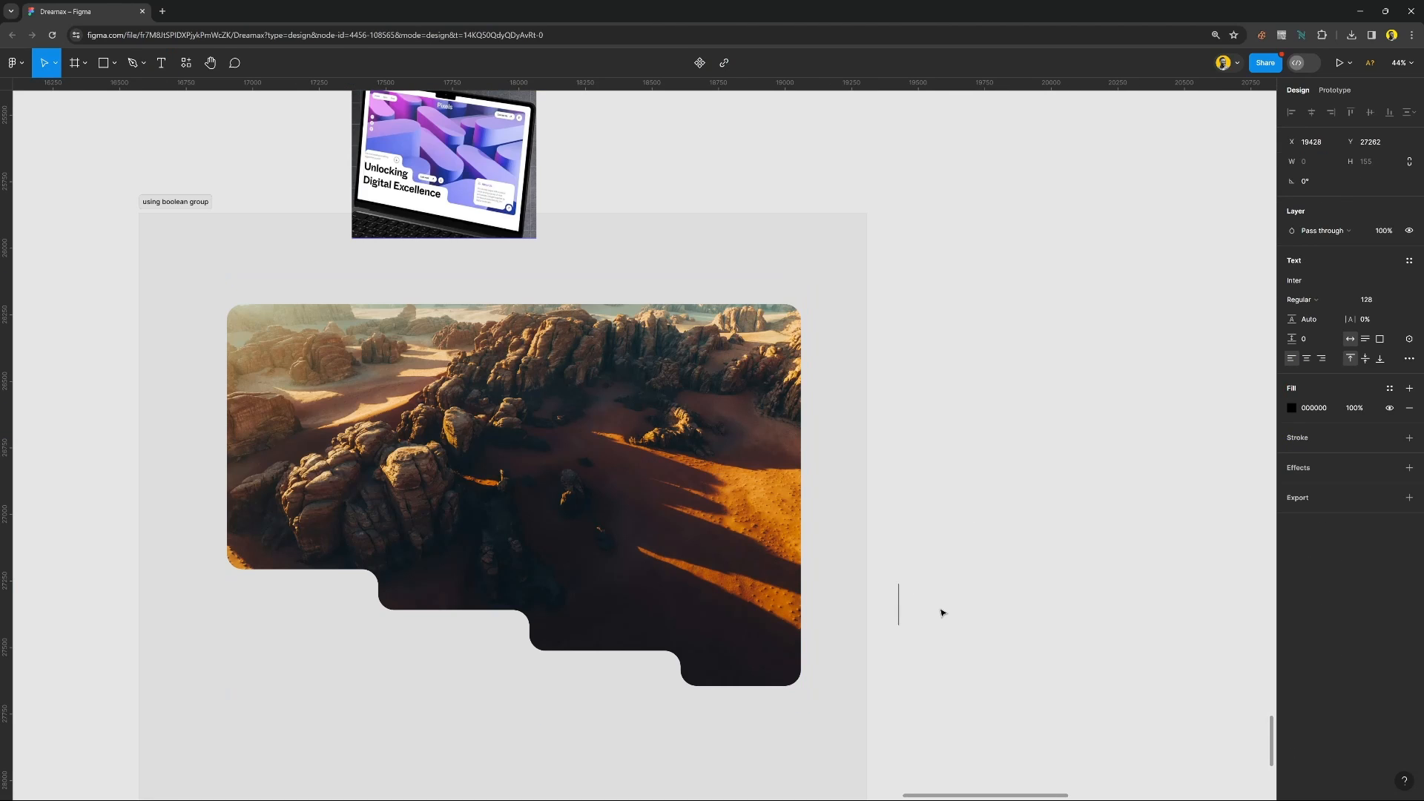
pyautogui.write('Unlocking')
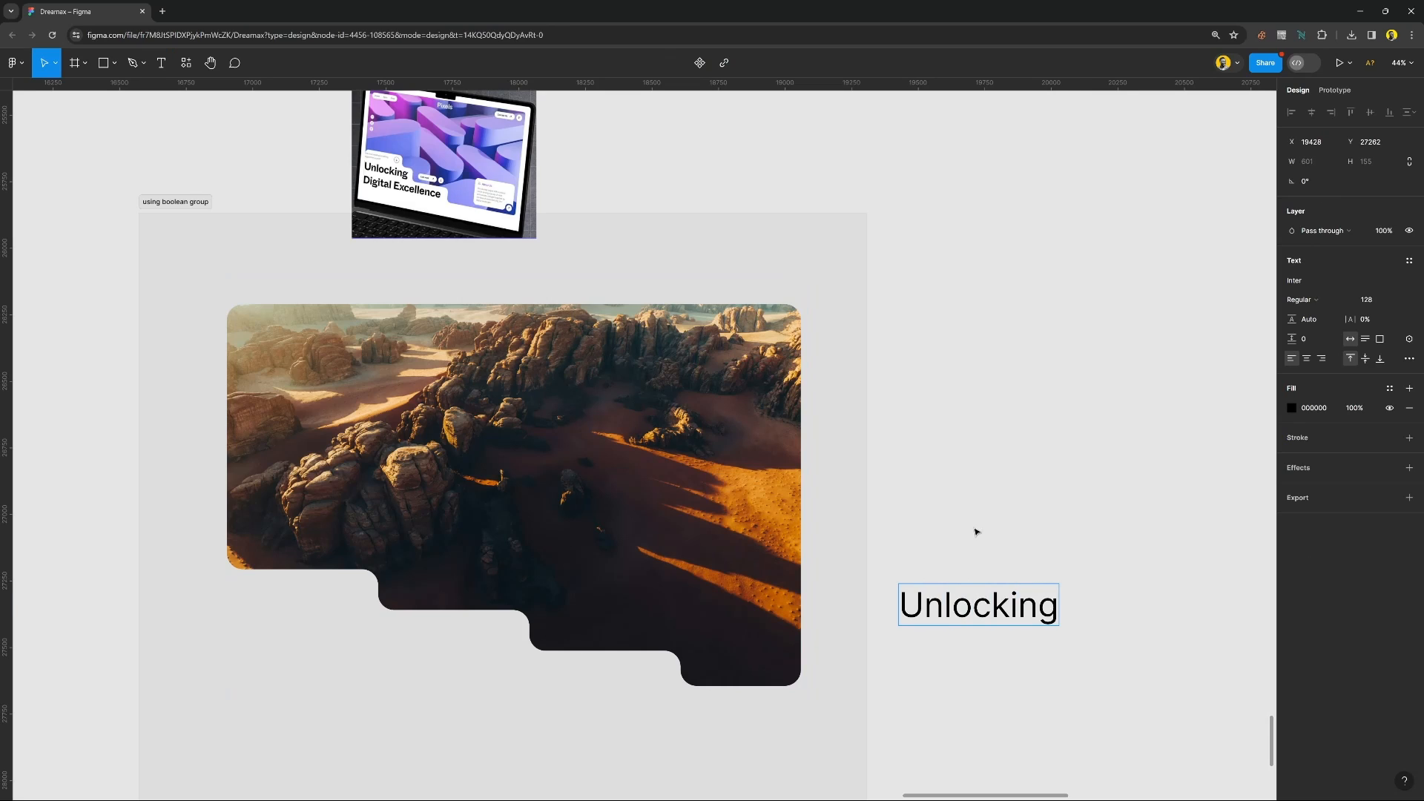
pyautogui.press('Escape')
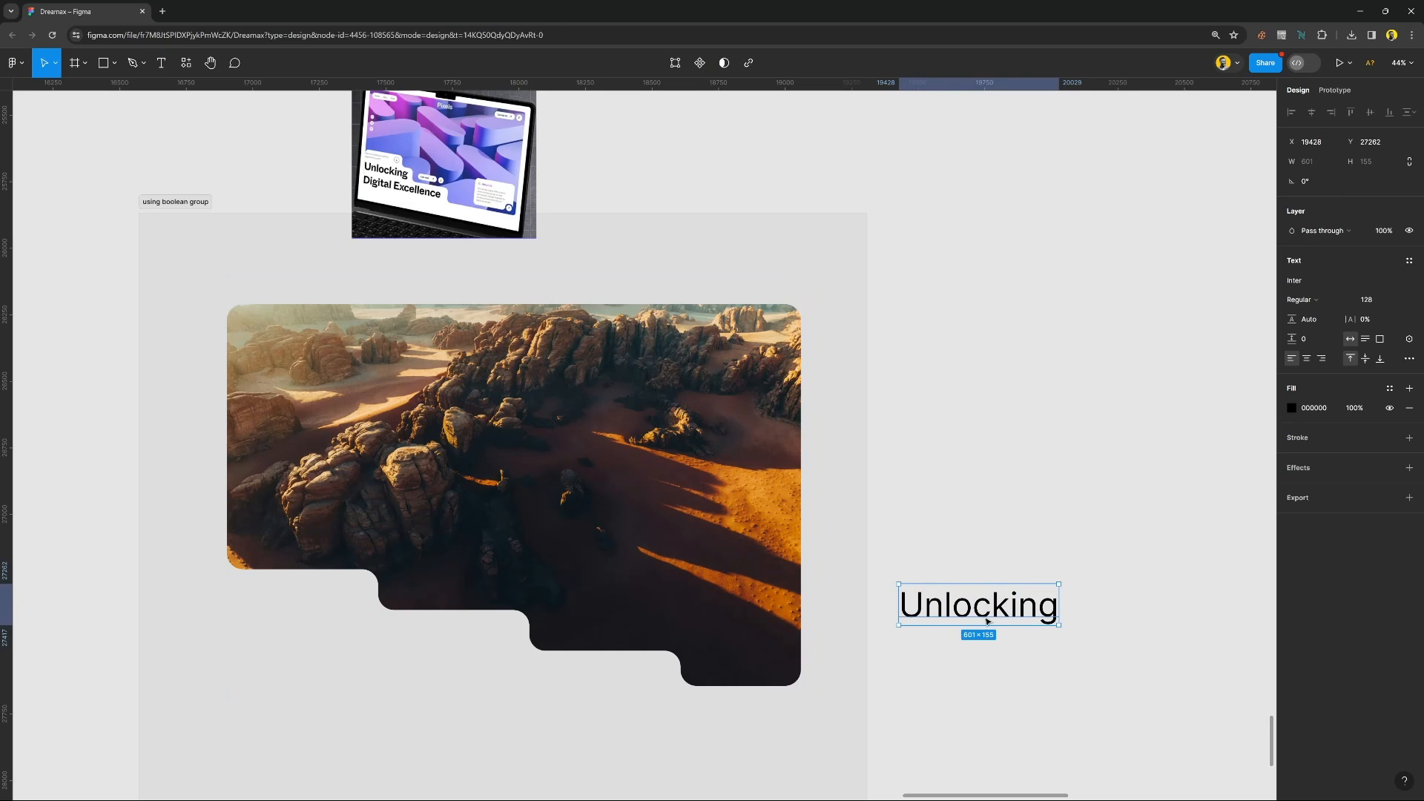
# Try to move the "Unlocking" text into the frame beside the masked photo at X -111, Y 1361, and remove it.
pyautogui.moveTo(990, 621); pyautogui.dragTo(886, 424)
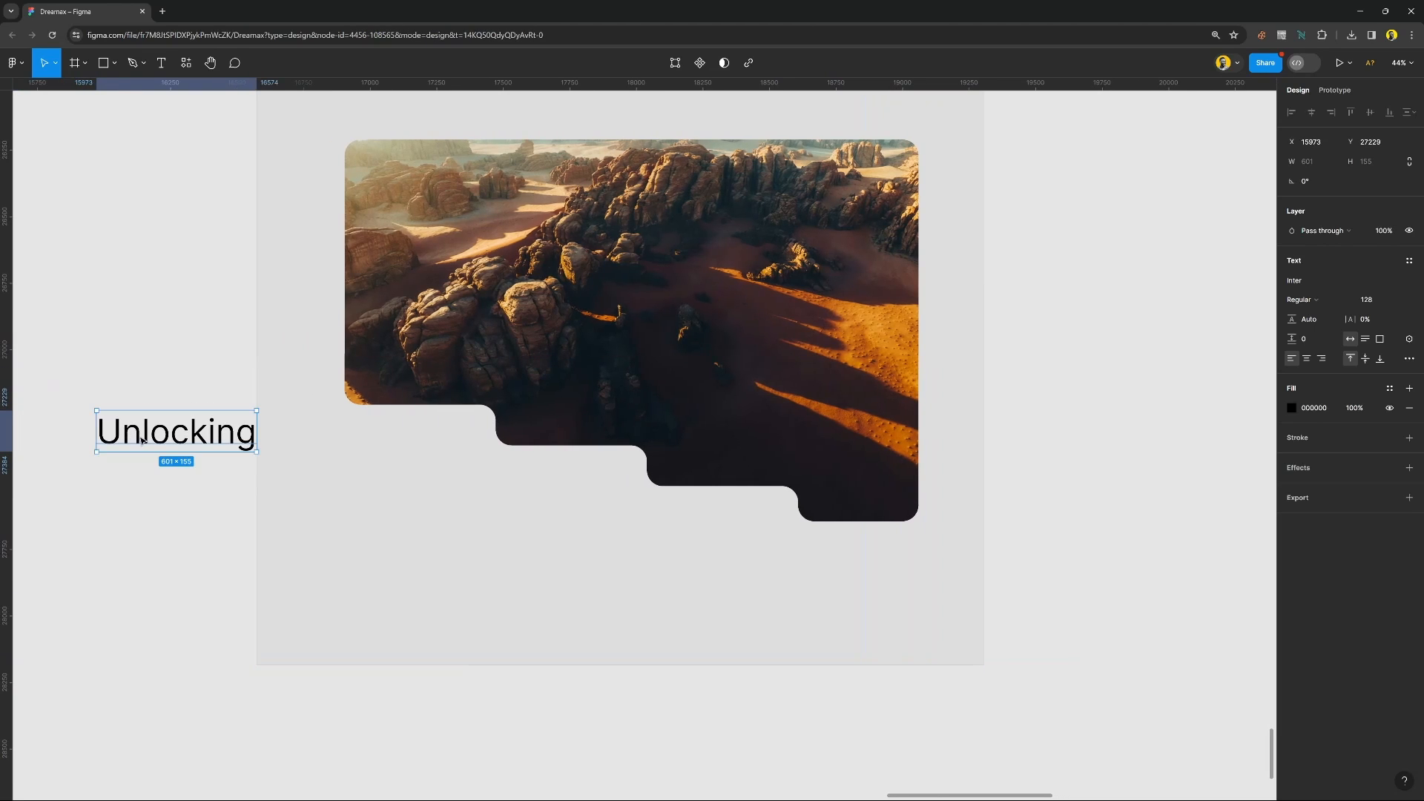
pyautogui.hotkey('shift', 'Right')
pyautogui.hotkey('shift', 'Right')
pyautogui.hotkey('shift', 'Right')
pyautogui.hotkey('shift', 'Right')
pyautogui.hotkey('shift', 'Right')
pyautogui.hotkey('shift', 'Right')
pyautogui.hotkey('shift', 'Right')
pyautogui.hotkey('shift', 'Right')
pyautogui.hotkey('shift', 'Right')
pyautogui.hotkey('shift', 'Right')
pyautogui.hotkey('shift', 'Right')
pyautogui.hotkey('shift', 'Right')
pyautogui.hotkey('shift', 'Right')
pyautogui.hotkey('shift', 'Right')
pyautogui.hotkey('shift', 'Right')
pyautogui.hotkey('shift', 'Right')
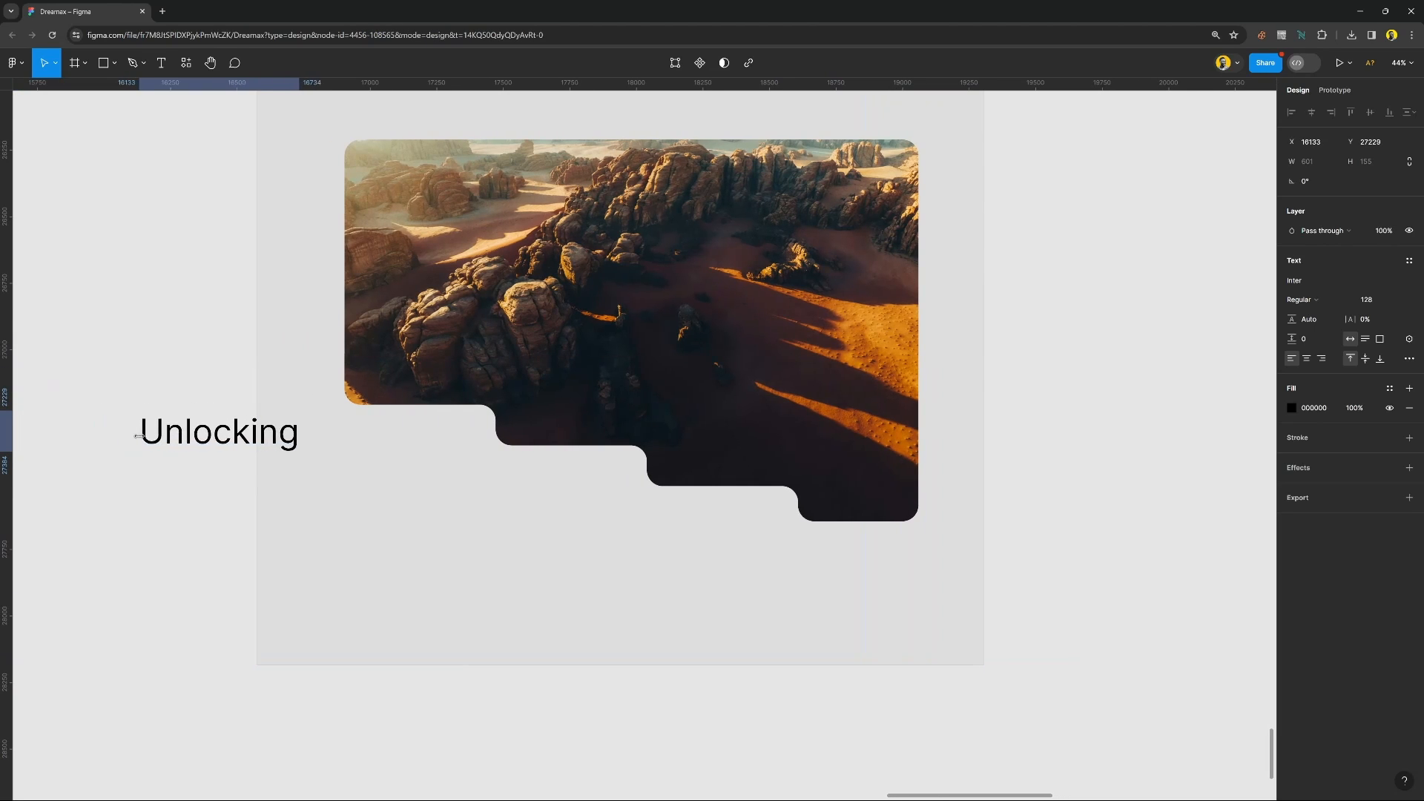
pyautogui.hotkey('shift', 'Right')
pyautogui.hotkey('shift', 'Right')
pyautogui.hotkey('shift', 'Right')
pyautogui.hotkey('shift', 'Right')
pyautogui.hotkey('shift', 'Right')
pyautogui.hotkey('shift', 'Right')
pyautogui.hotkey('shift', 'Right')
pyautogui.hotkey('shift', 'Right')
pyautogui.hotkey('shift', 'Right')
pyautogui.hotkey('shift', 'Right')
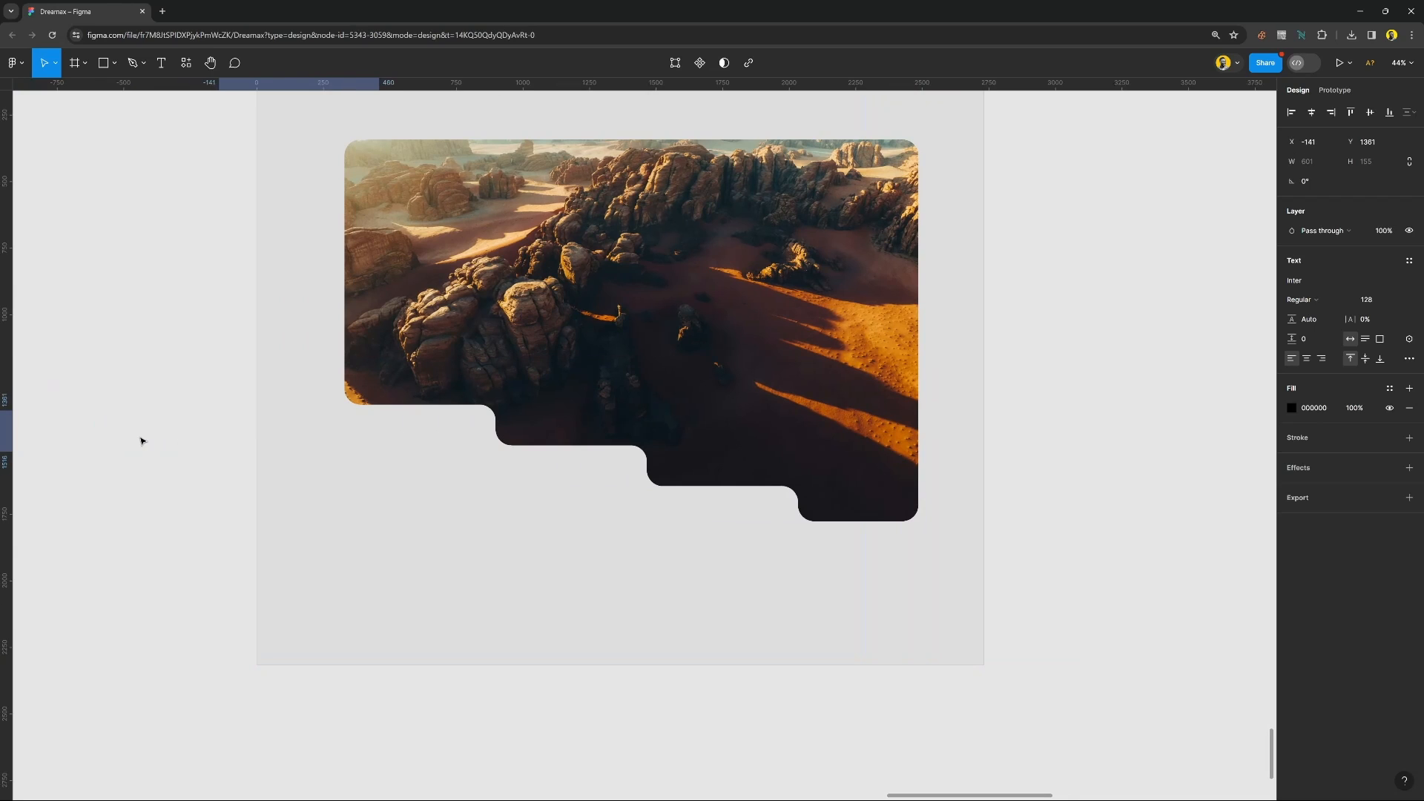
pyautogui.hotkey('shift', 'Right')
pyautogui.hotkey('shift', 'Right')
pyautogui.hotkey('shift', 'Right')
pyautogui.hotkey('shift', 'Right')
pyautogui.hotkey('shift', 'Right')
pyautogui.hotkey('shift', 'Right')
pyautogui.hotkey('shift', 'Right')
pyautogui.hotkey('shift', 'Right')
pyautogui.scroll(-3, 279, 483)
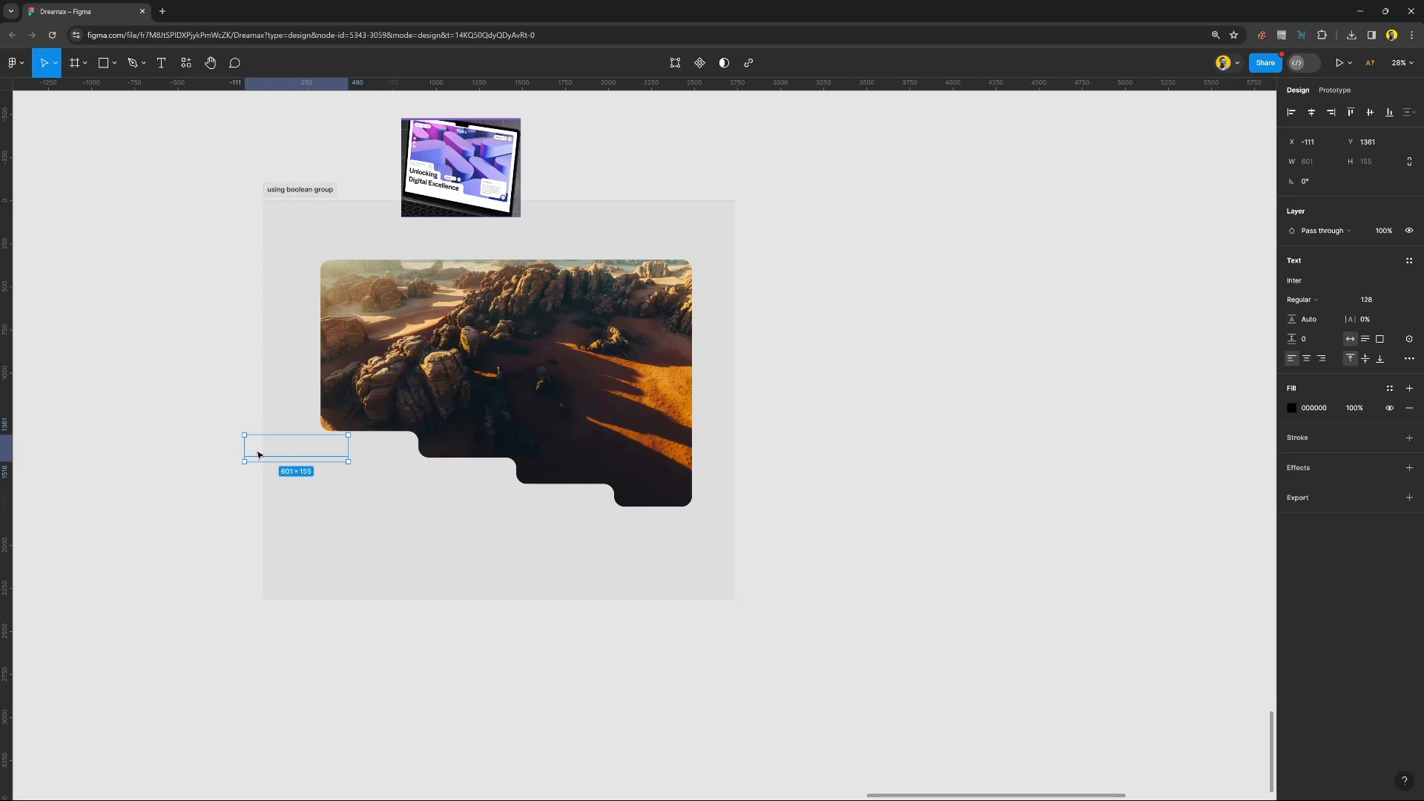
pyautogui.moveTo(257, 451); pyautogui.dragTo(155, 468)
pyautogui.press('Escape')
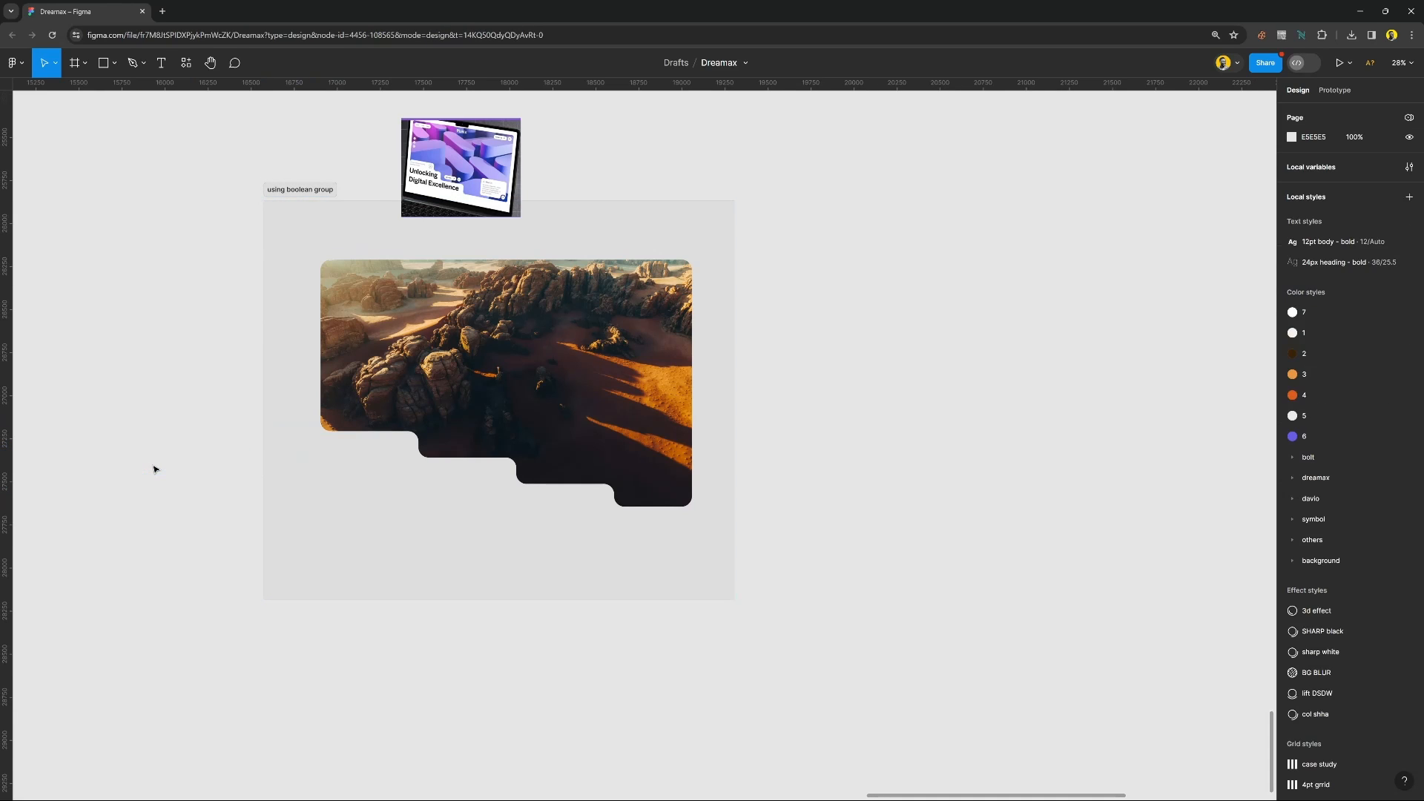
# Move the laptop mockup up so it clears the "using boolean group" frame.
pyautogui.click(341, 296)
pyautogui.moveTo(420, 319)
pyautogui.mouseDown()
pyautogui.moveTo(600, 320)
pyautogui.moveTo(417, 320)
pyautogui.mouseUp()
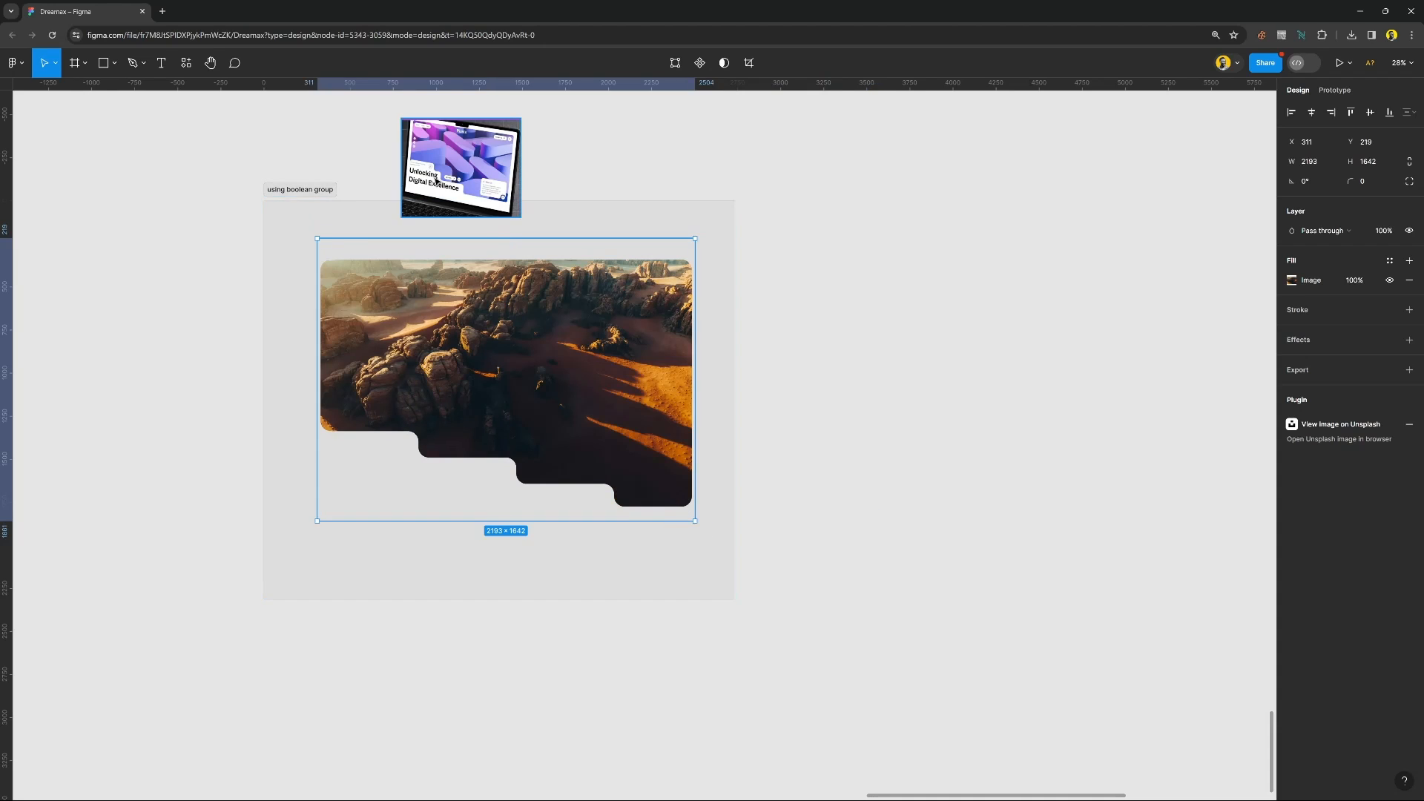
pyautogui.moveTo(436, 179); pyautogui.dragTo(433, 125)
# Wrap the desert photo and its mask shape in their own frame, and add a black inside stroke of 1 to it.
pyautogui.moveTo(195, 200); pyautogui.dragTo(773, 547)
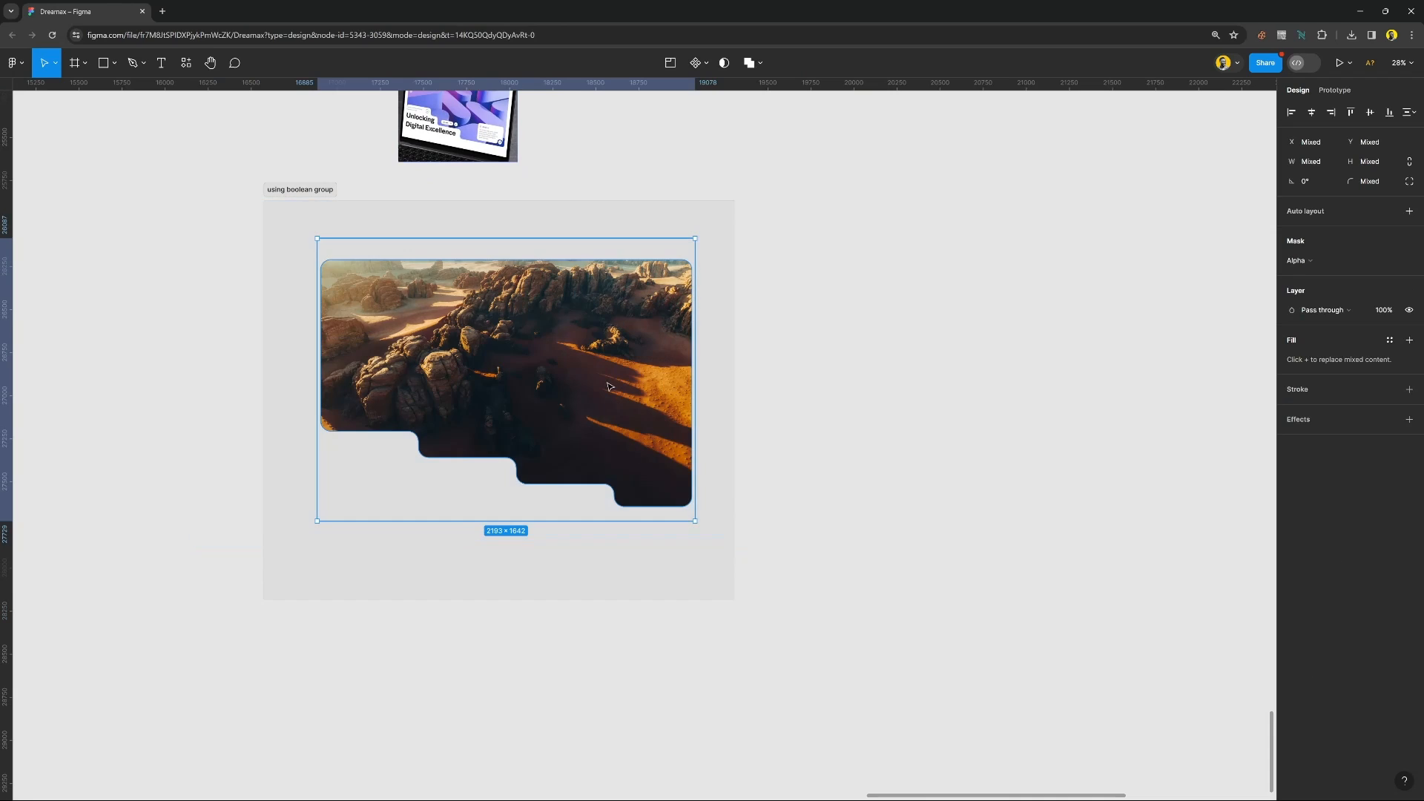
pyautogui.rightClick(606, 383)
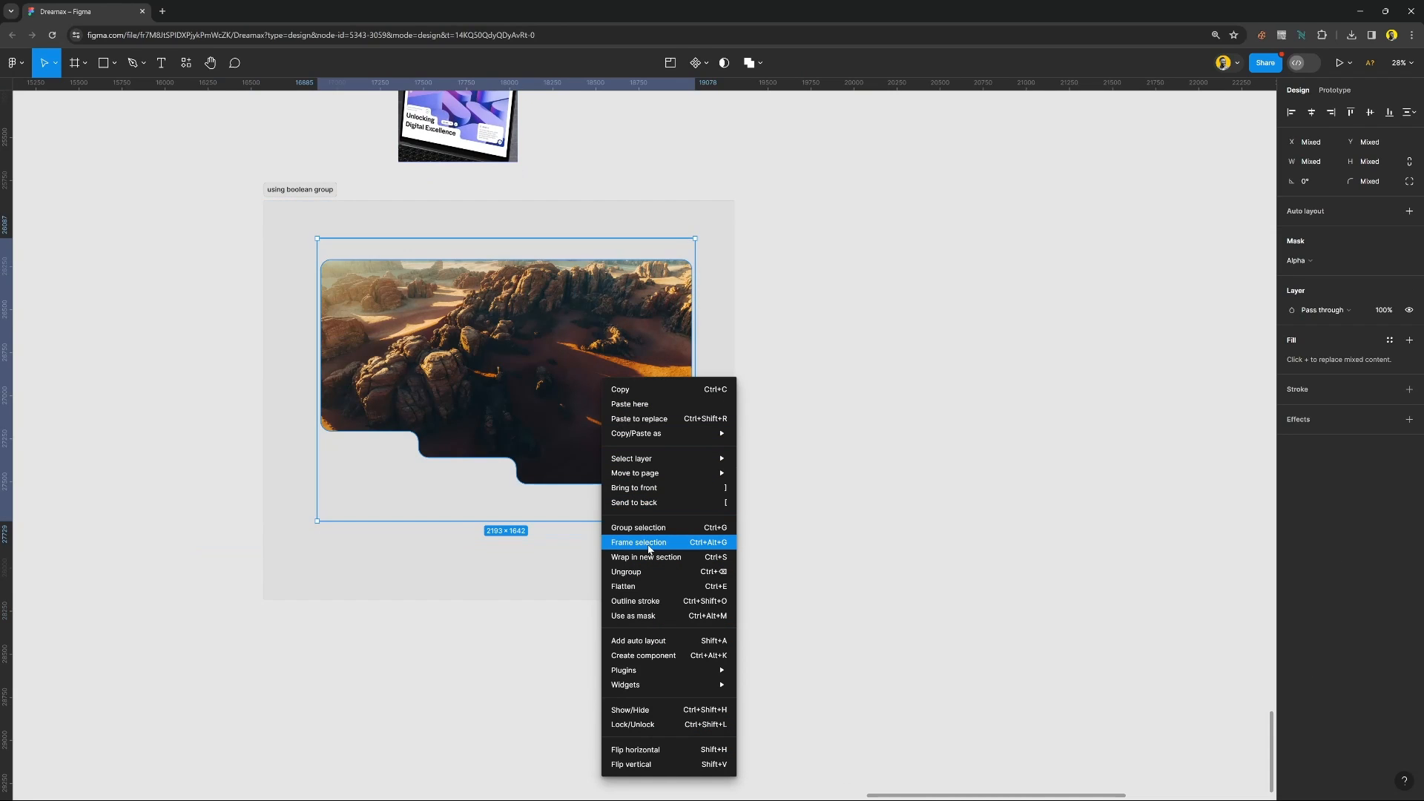
pyautogui.click(648, 547)
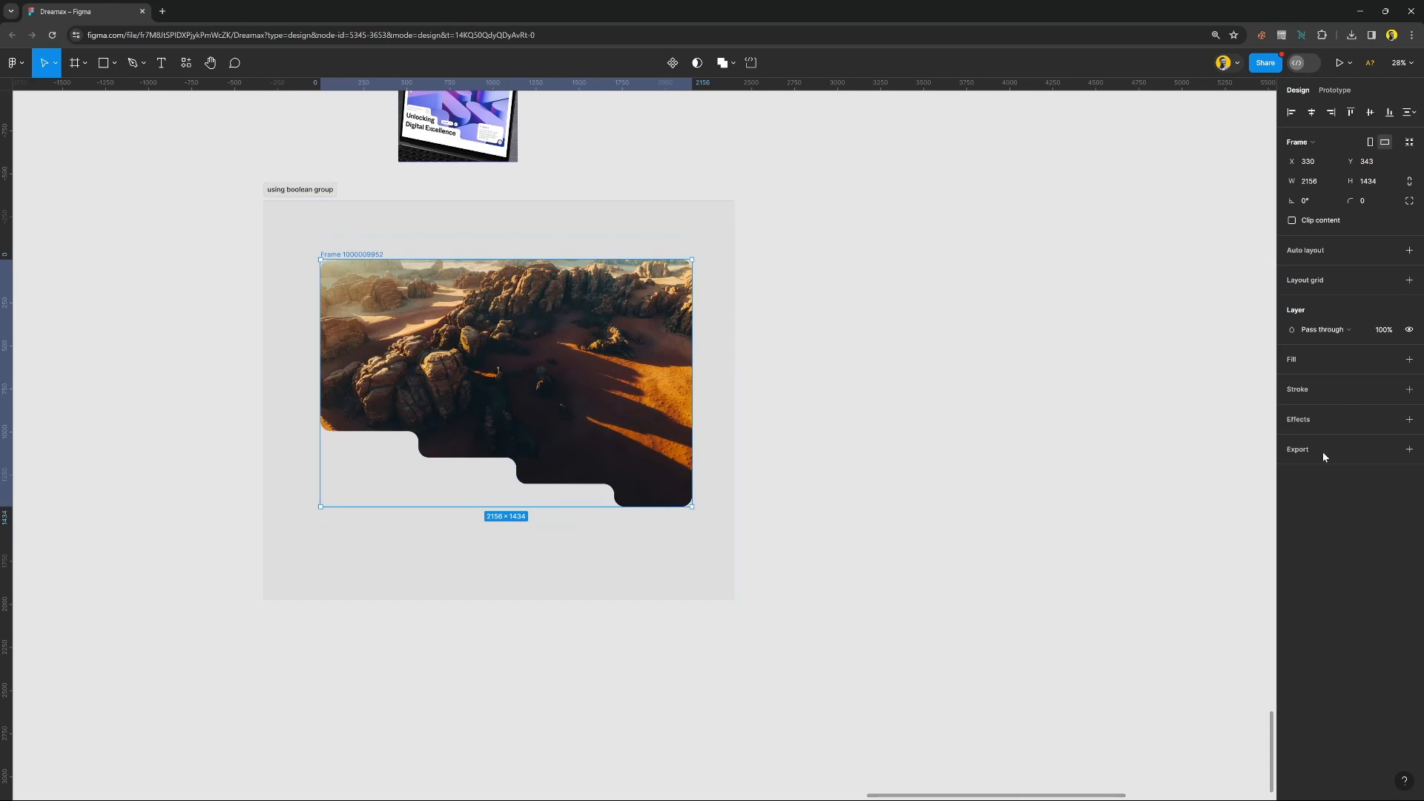
pyautogui.click(1341, 389)
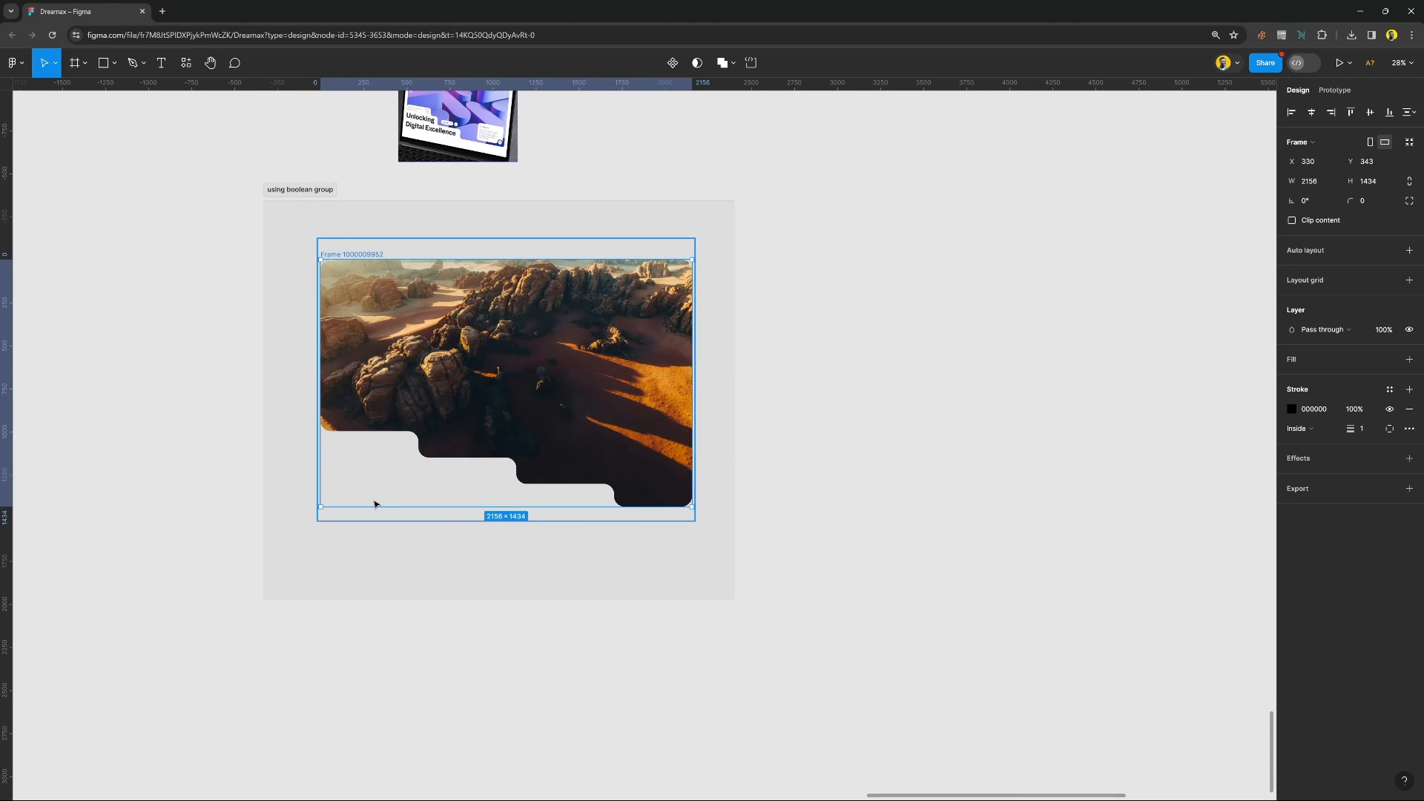
# Add the text "Unlocking" below the masked photo's frame at X 336, Y 1971.
pyautogui.keyDown('ctrl'); pyautogui.scroll(-3, 331, 518); pyautogui.keyUp('ctrl')
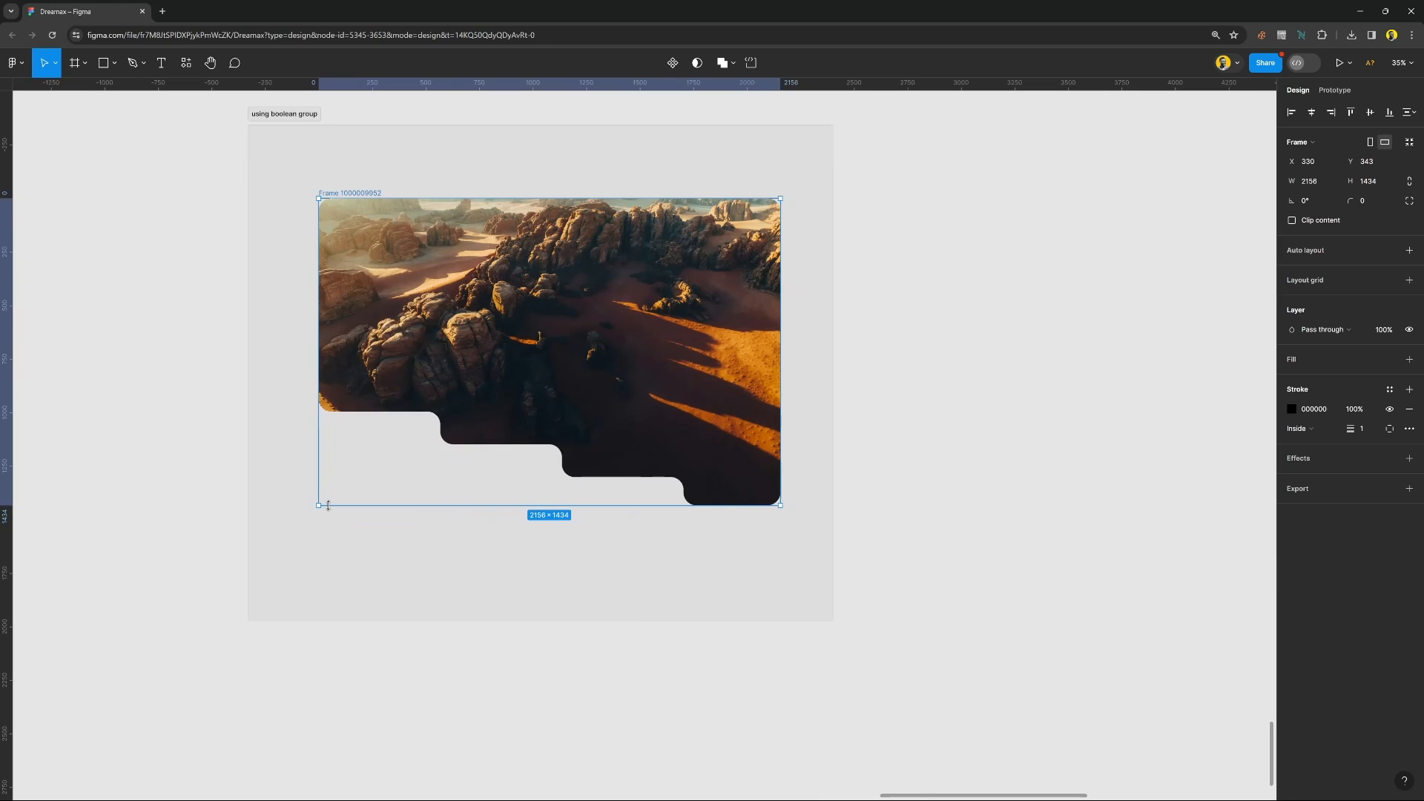
pyautogui.scroll(5, 328, 505)
pyautogui.press('t')
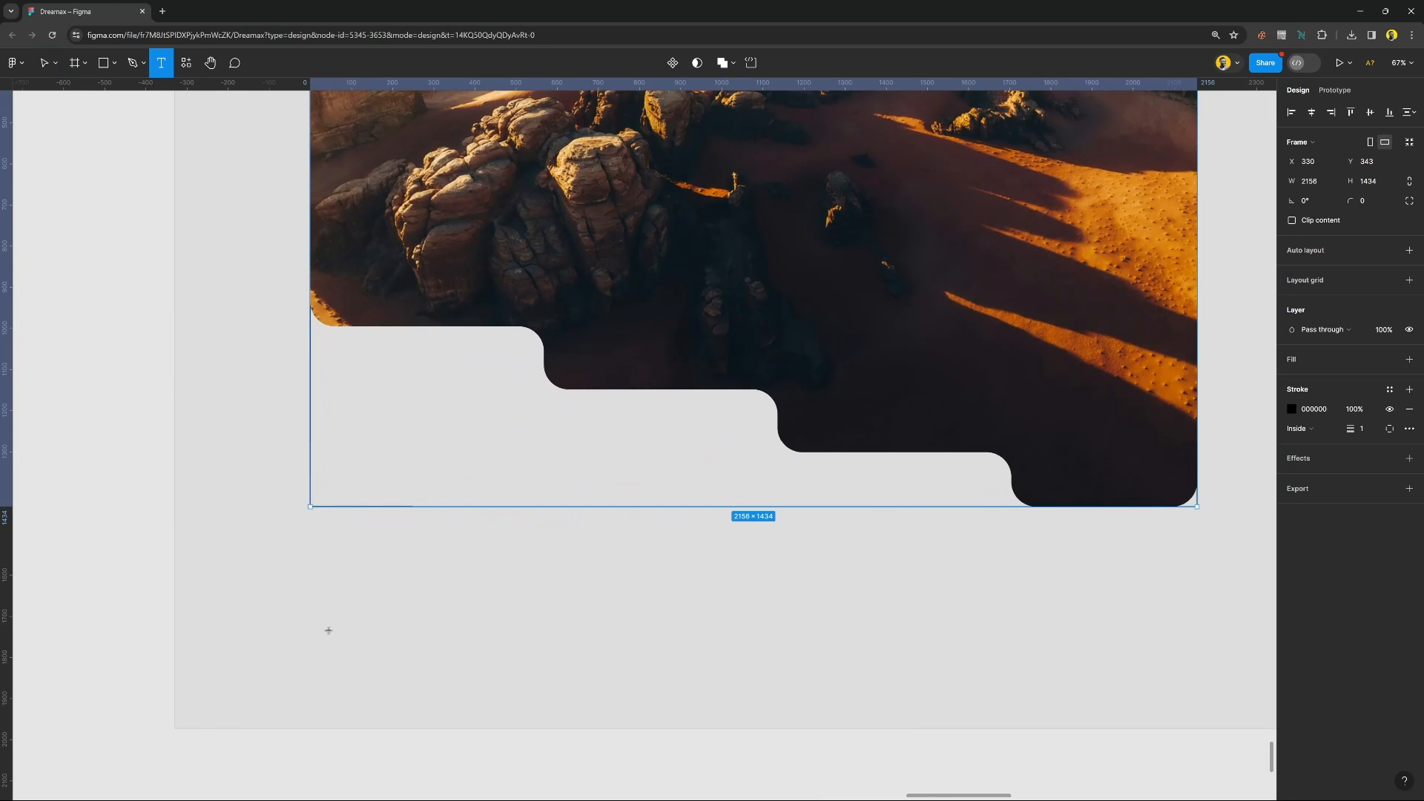
pyautogui.click(313, 586)
pyautogui.write('U')
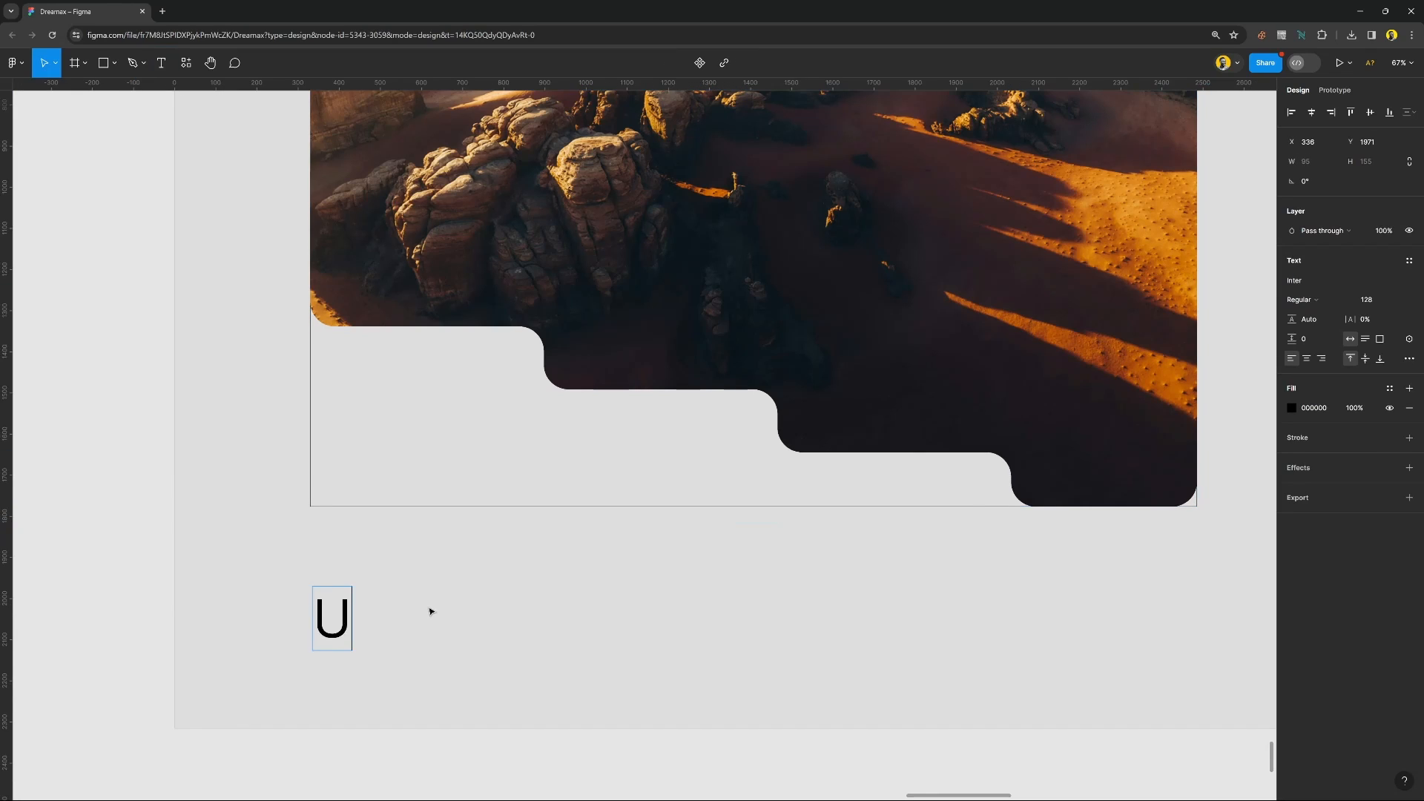
pyautogui.write('nlocking')
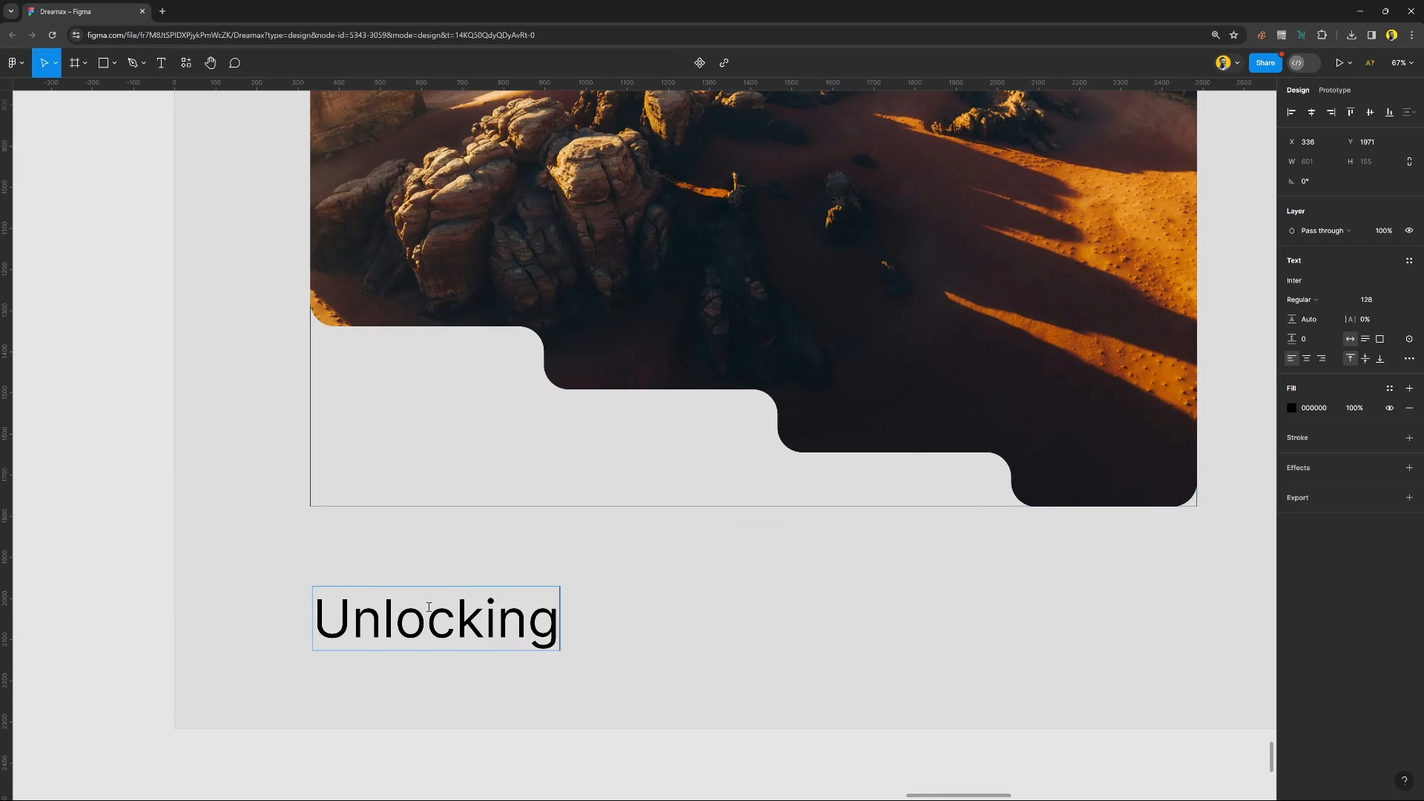
pyautogui.press('Escape')
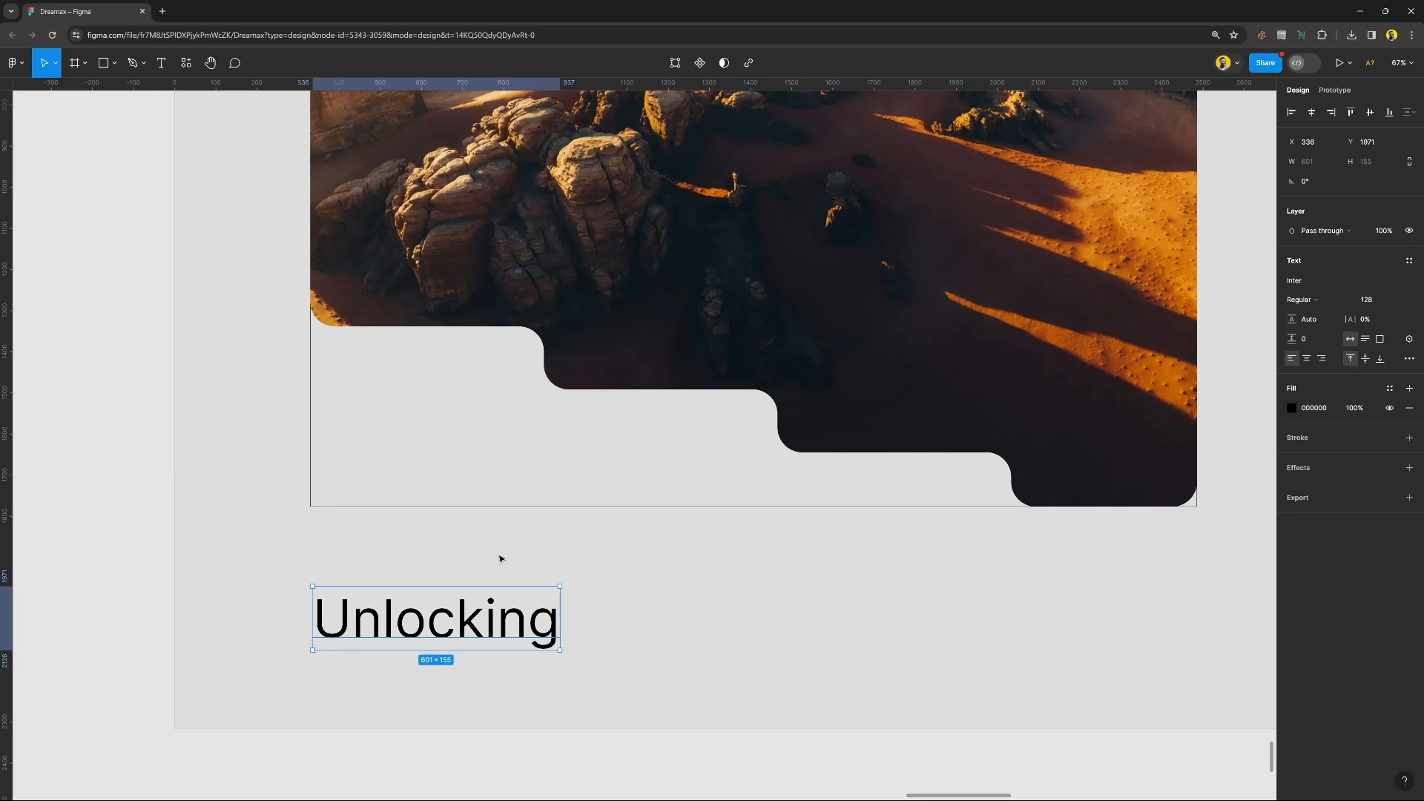
# Move the "Unlocking" text up to Y 1341, into the first cut-out step under the photo.
pyautogui.hotkey('shift', 'Up')
pyautogui.hotkey('shift', 'Up')
pyautogui.hotkey('shift', 'Up')
pyautogui.hotkey('shift', 'Up')
pyautogui.hotkey('shift', 'Up')
pyautogui.hotkey('shift', 'Up')
pyautogui.hotkey('shift', 'Up')
pyautogui.hotkey('shift', 'Up')
pyautogui.hotkey('shift', 'Up')
pyautogui.hotkey('shift', 'Up')
pyautogui.hotkey('shift', 'Up')
pyautogui.hotkey('shift', 'Up')
pyautogui.hotkey('shift', 'Up')
pyautogui.hotkey('shift', 'Up')
pyautogui.hotkey('shift', 'Up')
pyautogui.hotkey('shift', 'Up')
pyautogui.hotkey('shift', 'Up')
pyautogui.hotkey('shift', 'Up')
pyautogui.hotkey('shift', 'Up')
pyautogui.hotkey('shift', 'Up')
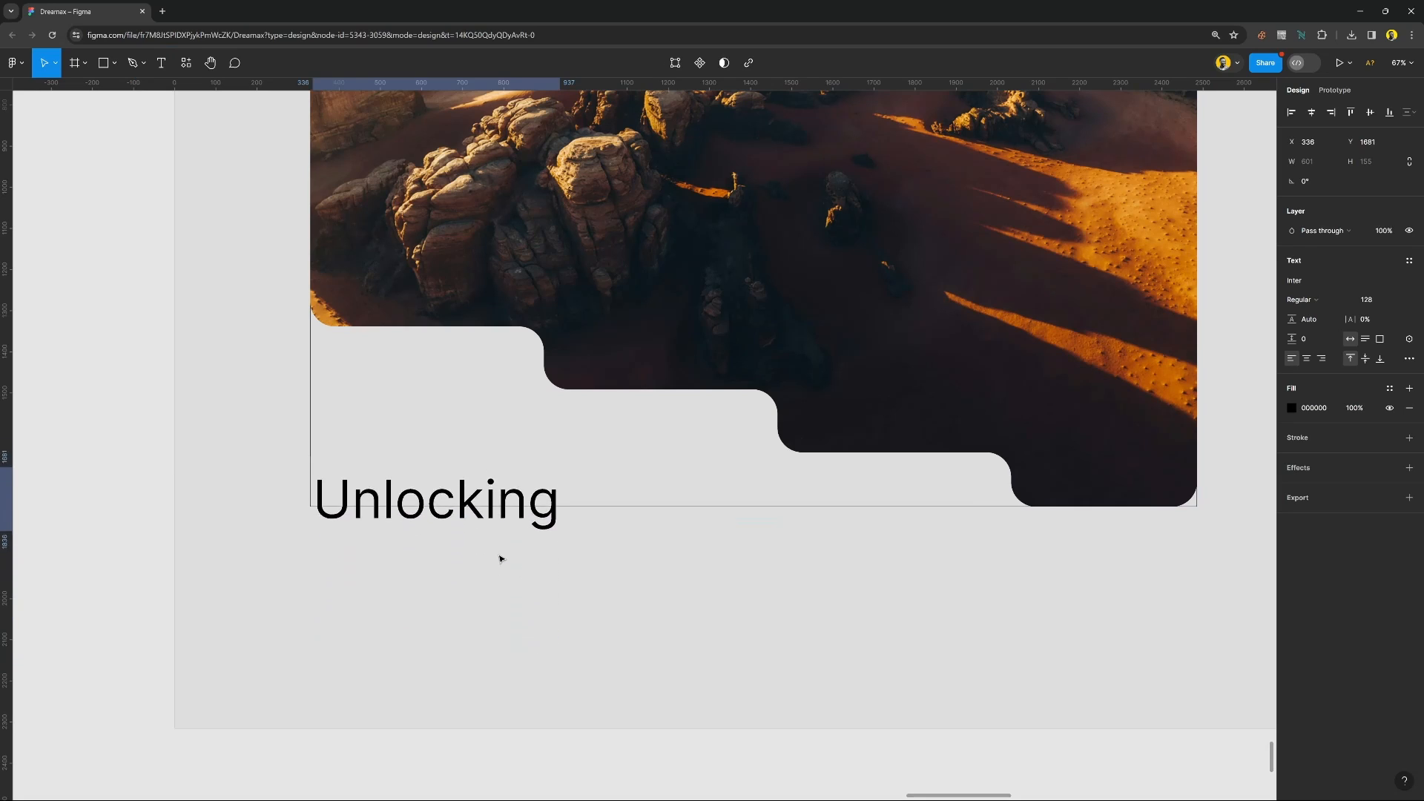
pyautogui.hotkey('shift', 'Up')
pyautogui.hotkey('shift', 'Up')
pyautogui.hotkey('shift', 'Up')
pyautogui.hotkey('shift', 'Up')
pyautogui.hotkey('shift', 'Up')
pyautogui.hotkey('shift', 'Up')
pyautogui.hotkey('shift', 'Up')
pyautogui.hotkey('shift', 'Up')
pyautogui.hotkey('shift', 'Up')
pyautogui.hotkey('shift', 'Up')
pyautogui.hotkey('shift', 'Up')
pyautogui.hotkey('shift', 'Up')
pyautogui.hotkey('shift', 'Up')
pyautogui.hotkey('shift', 'Up')
pyautogui.hotkey('shift', 'Up')
pyautogui.hotkey('shift', 'Up')
pyautogui.hotkey('shift', 'Up')
pyautogui.hotkey('shift', 'Up')
pyautogui.hotkey('shift', 'Up')
pyautogui.hotkey('shift', 'Up')
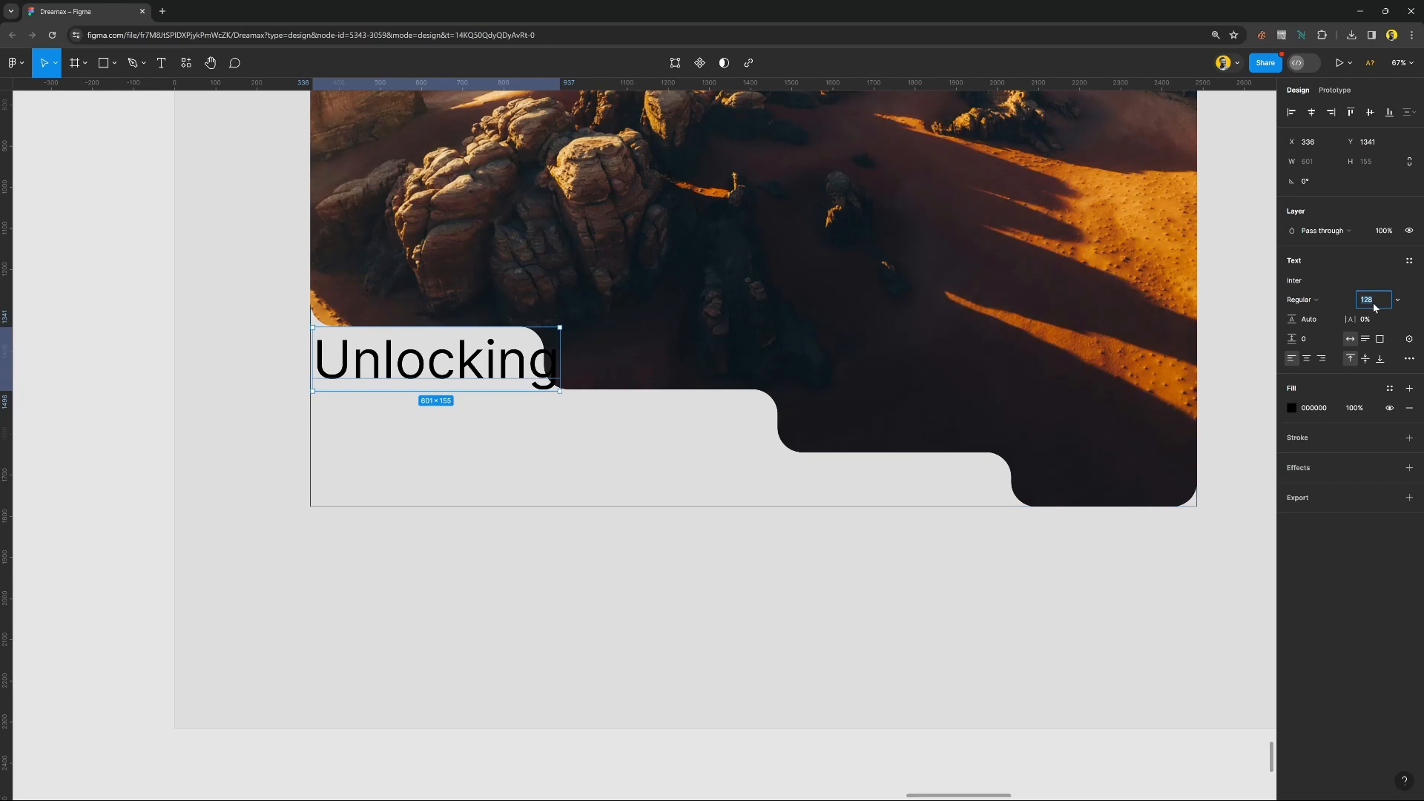
# Set the font size of the "Unlocking" text to 112 so it fits within the first cut-out step.
pyautogui.press('Down')
pyautogui.press('Down')
pyautogui.press('Down')
pyautogui.press('Down')
pyautogui.press('Down')
pyautogui.press('Down')
pyautogui.press('Down')
pyautogui.press('Down')
pyautogui.press('Down')
pyautogui.press('Down')
pyautogui.press('Down')
pyautogui.press('Down')
pyautogui.press('Down')
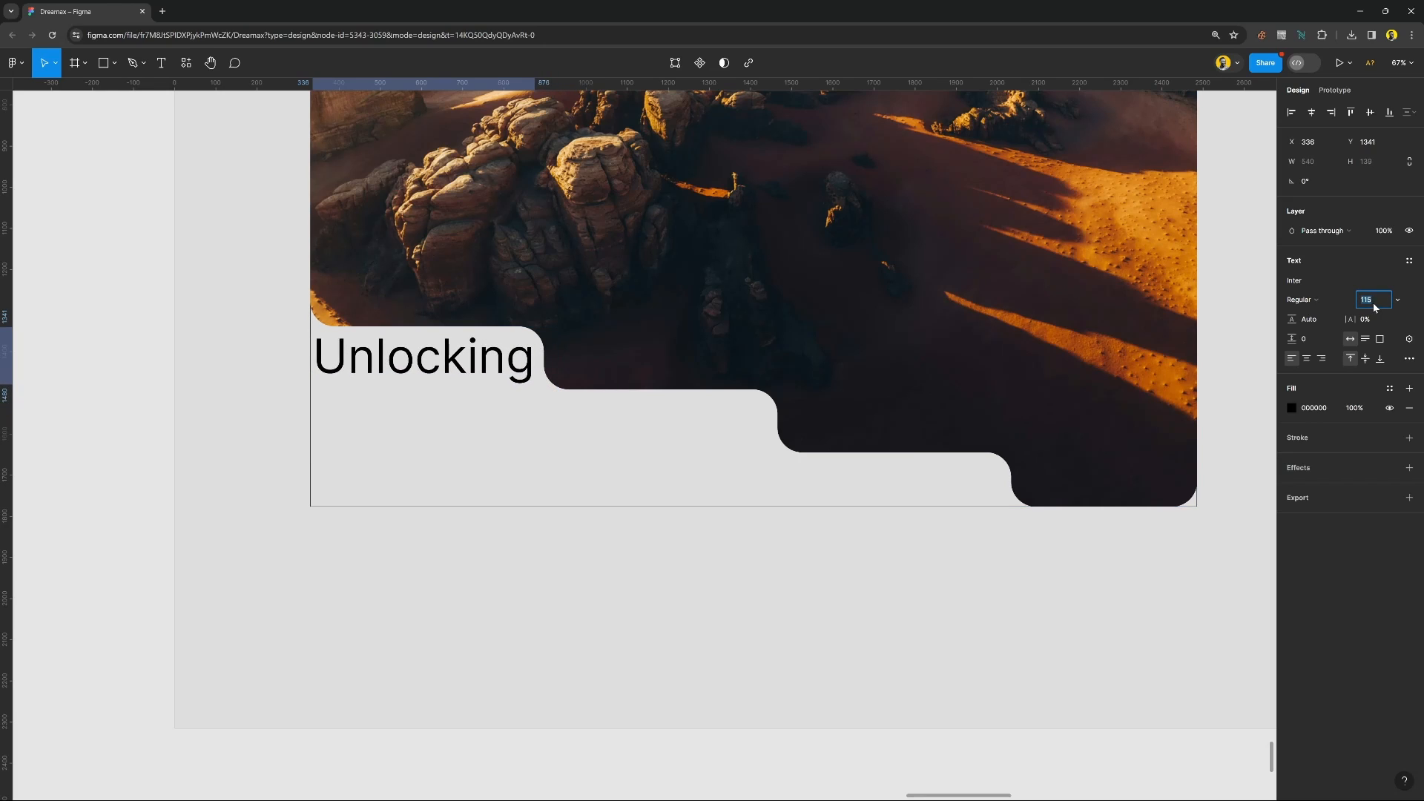
pyautogui.press('Down')
pyautogui.press('Down')
pyautogui.press('Down')
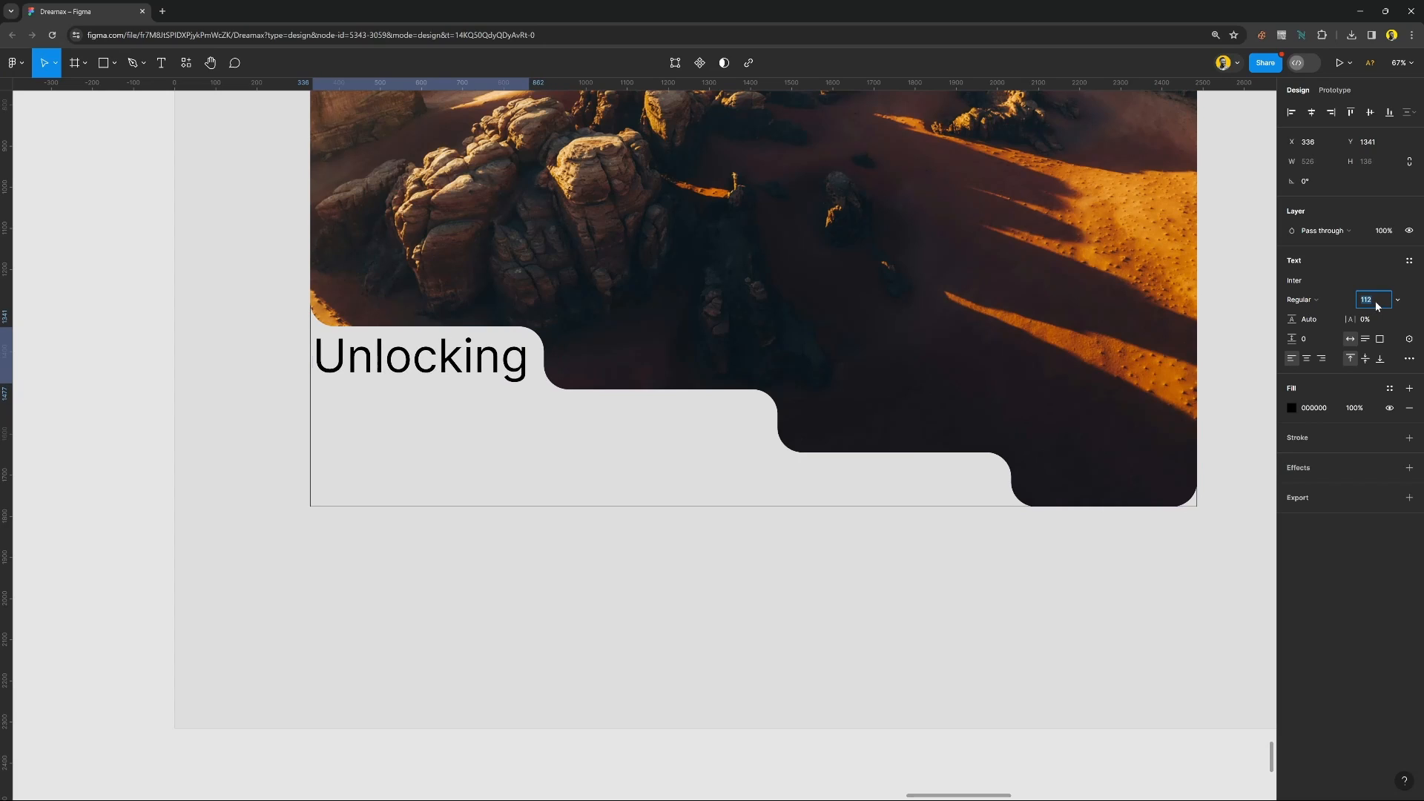
# Set the "Unlocking" text to Semi Bold weight and font size 107.
pyautogui.click(1317, 302)
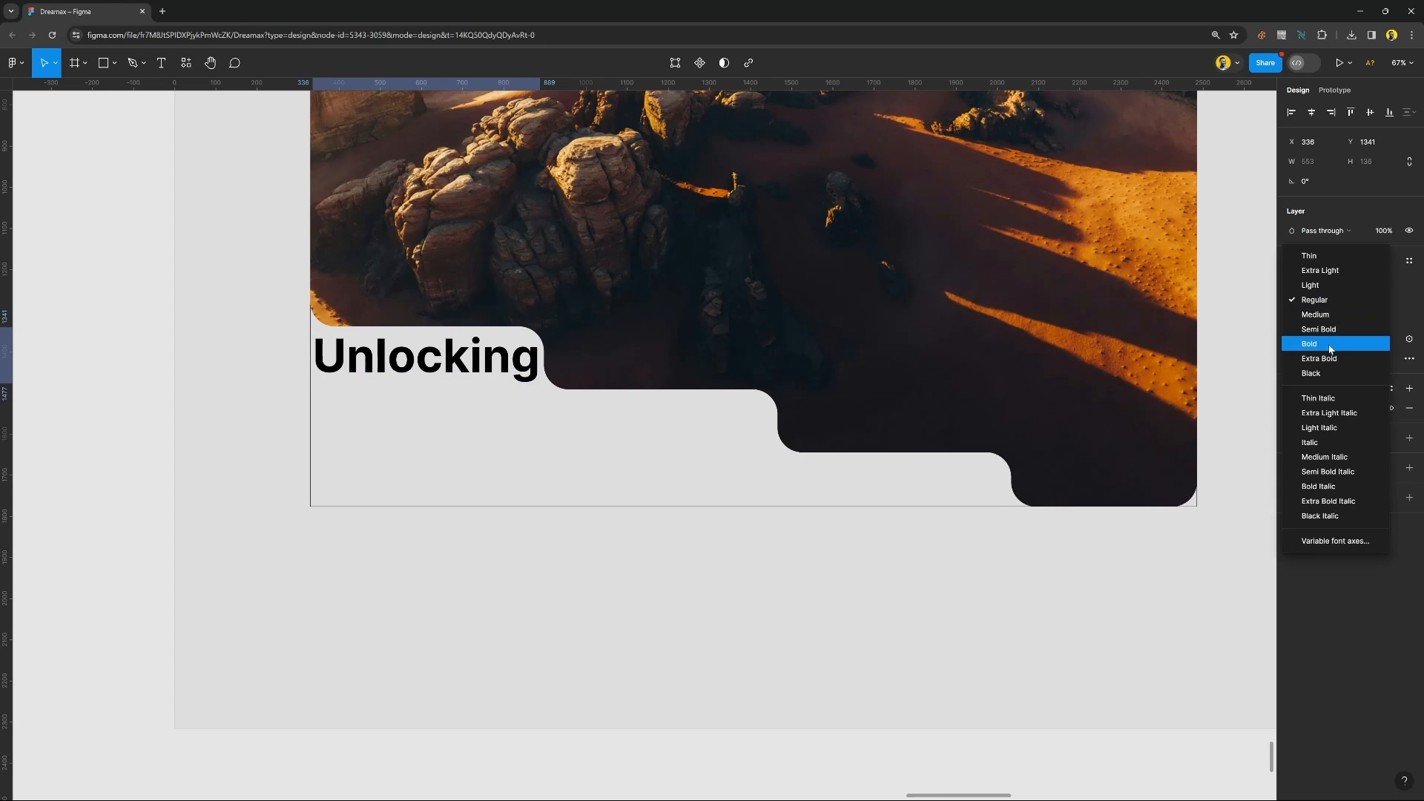
pyautogui.click(1328, 328)
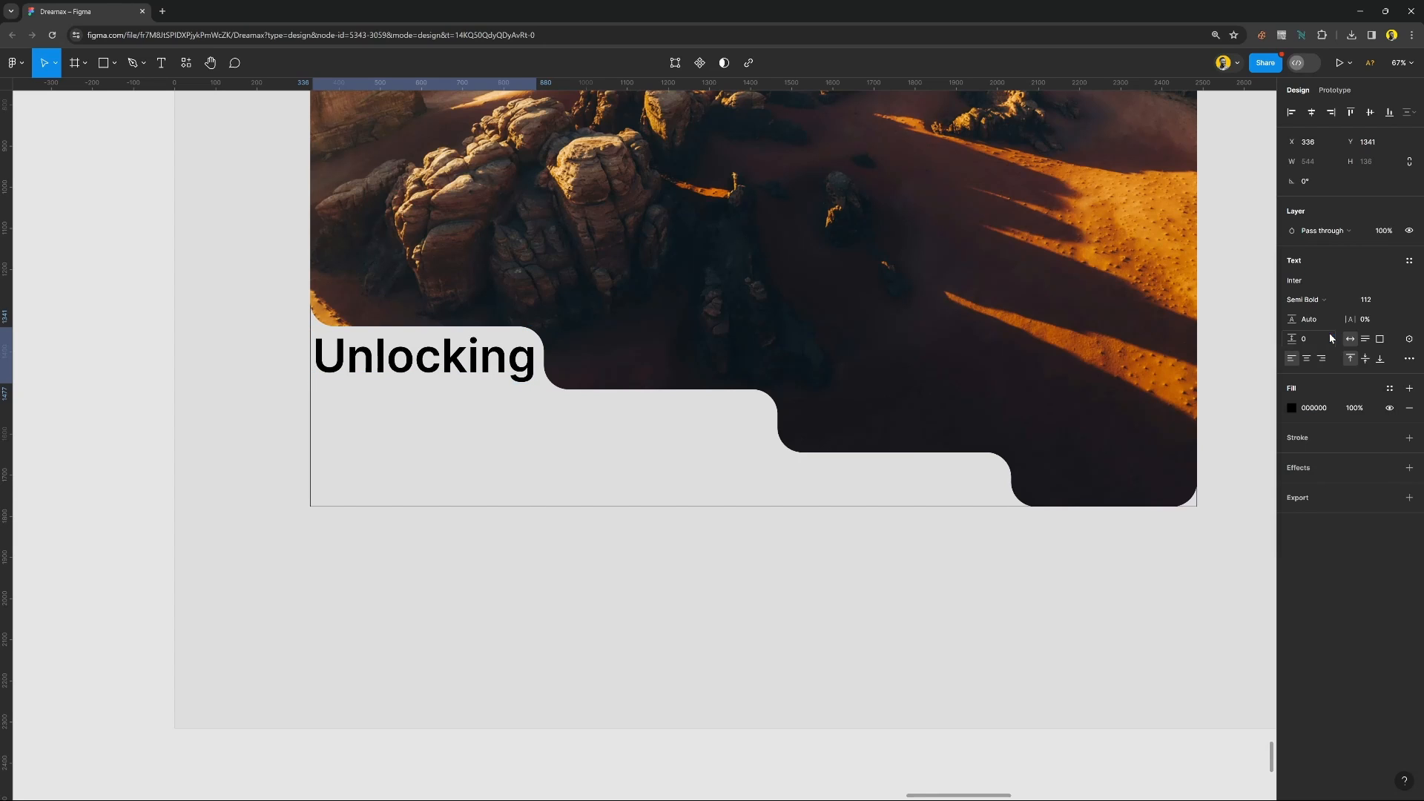
pyautogui.click(1383, 307)
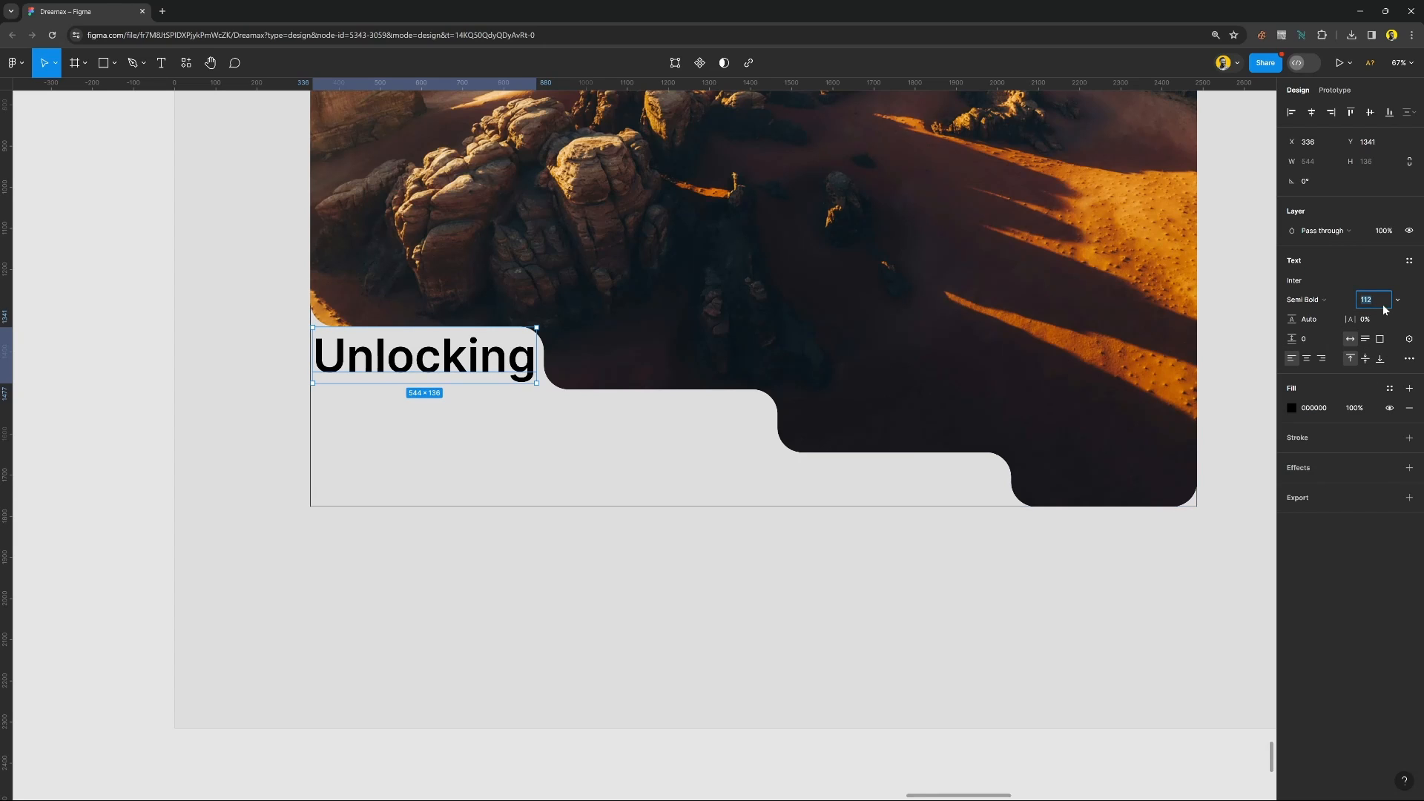
pyautogui.press('Down')
pyautogui.press('Down')
pyautogui.press('Down')
pyautogui.press('Down')
pyautogui.press('Down')
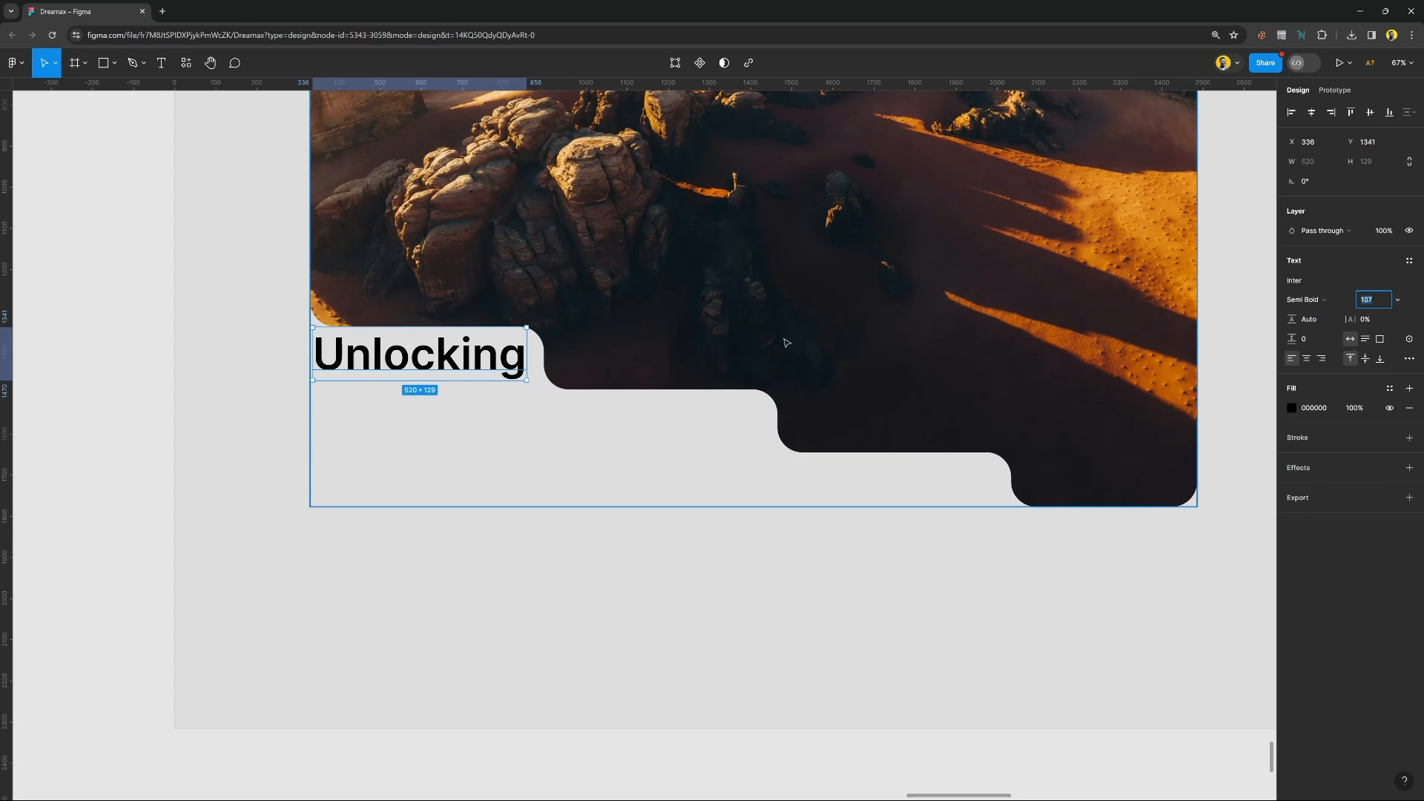
pyautogui.hotkey('shift', 'Down')
pyautogui.hotkey('shift', 'Up')
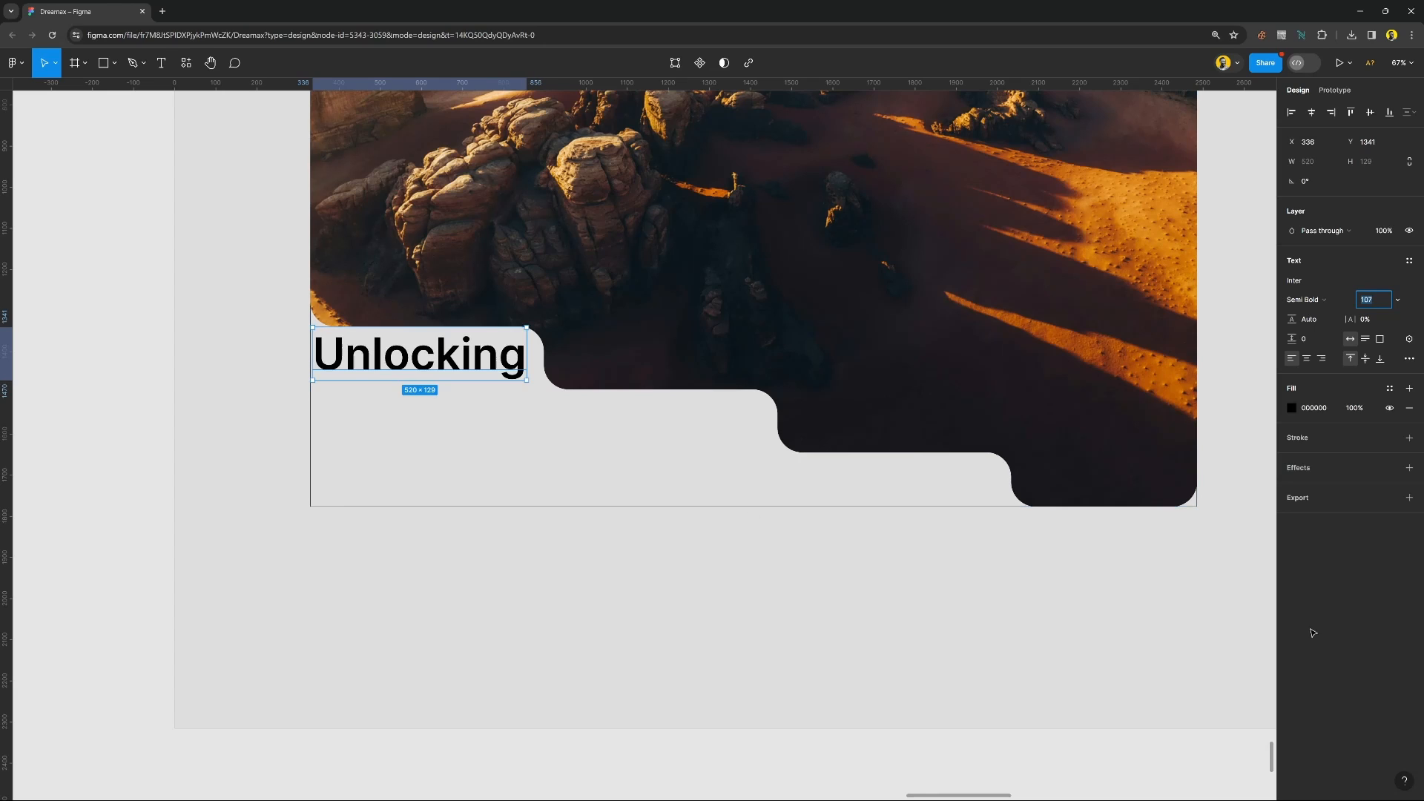
# Nudge the "Unlocking" text to X 346, Y 1344 within the first cut-out step.
pyautogui.press('Escape')
pyautogui.press('Down')
pyautogui.press('Down')
pyautogui.press('Down')
pyautogui.press('Down')
pyautogui.press('Down')
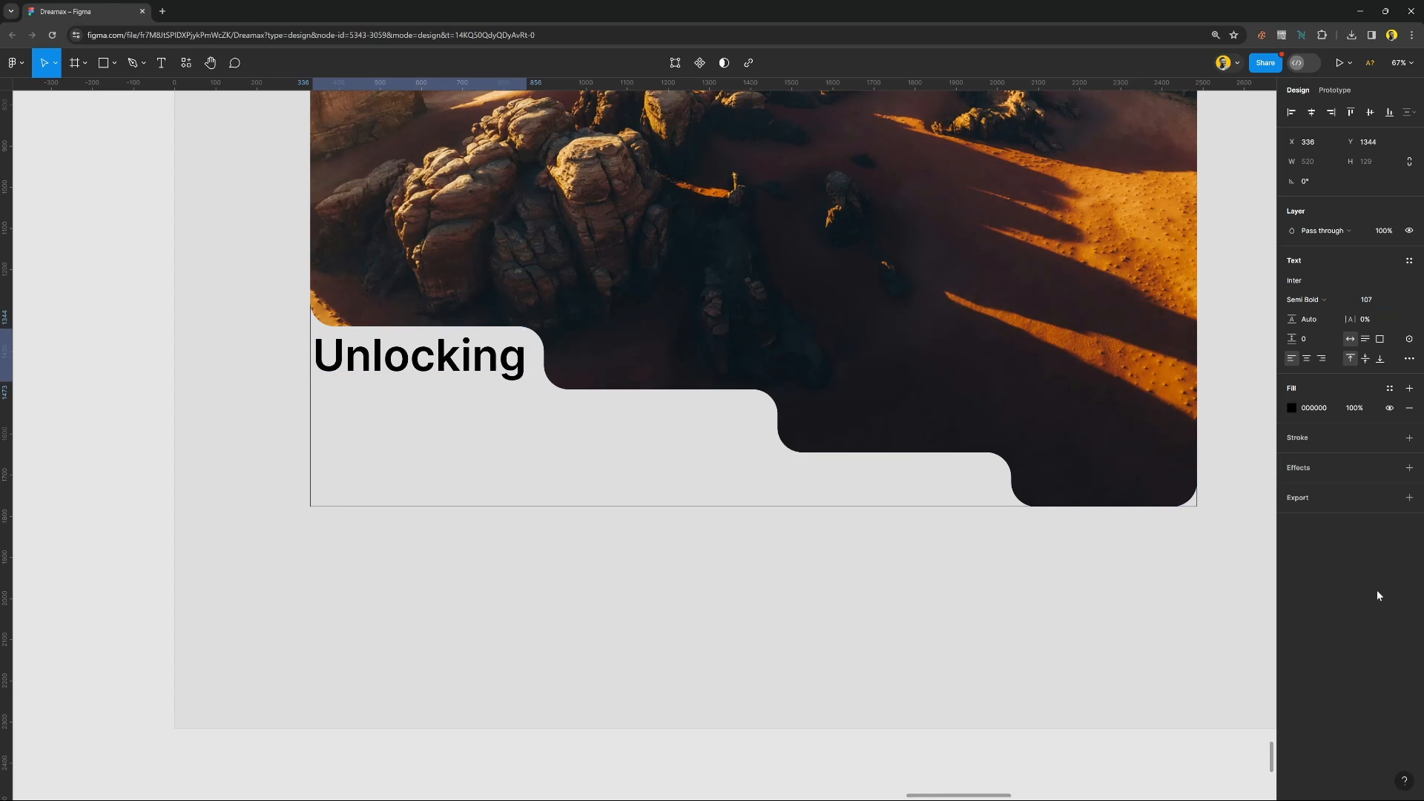
pyautogui.press('Up')
pyautogui.press('Up')
pyautogui.press('Up')
pyautogui.press('Up')
pyautogui.press('Up')
pyautogui.press('Up')
pyautogui.press('Up')
pyautogui.press('Up')
pyautogui.press('Up')
pyautogui.press('Up')
pyautogui.press('Up')
pyautogui.press('Up')
pyautogui.hotkey('shift', 'Right')
pyautogui.hotkey('shift', 'Down')
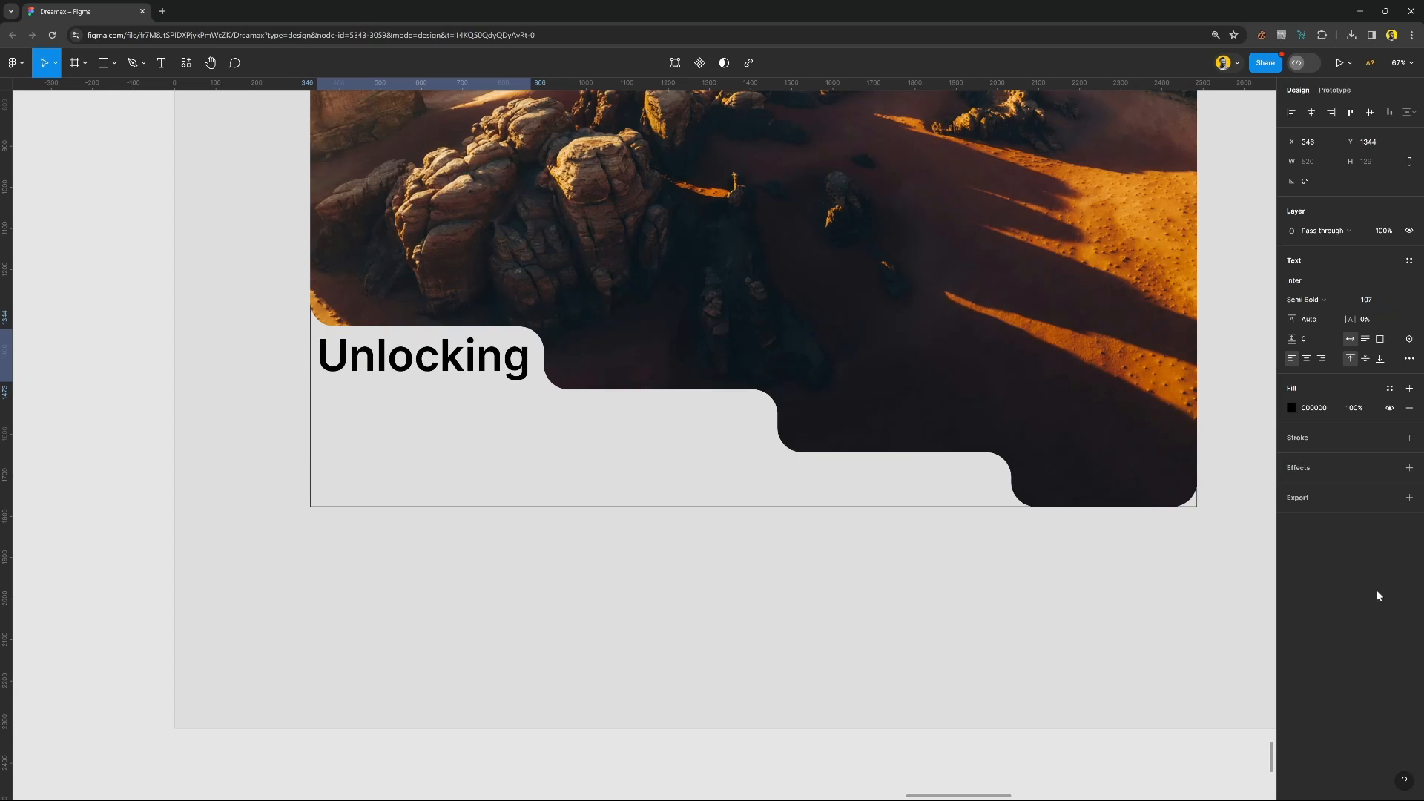
# Duplicate the "Unlocking" text and move the copy straight down to Y 1504, into the second cut-out step.
pyautogui.hotkey('shift', 'Down')
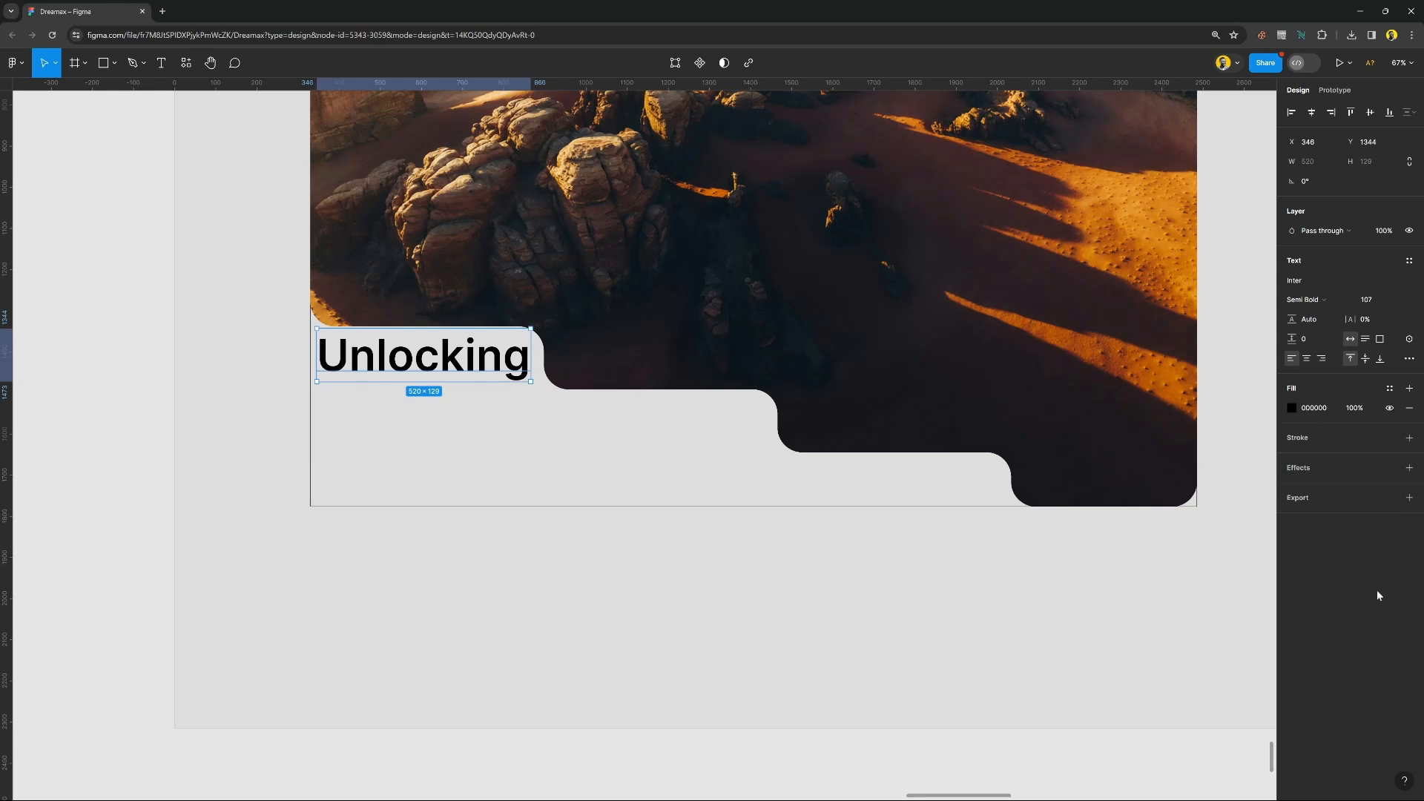
pyautogui.hotkey('ctrl', 'd')
pyautogui.hotkey('shift', 'Down')
pyautogui.hotkey('shift', 'Down')
pyautogui.hotkey('shift', 'Down')
pyautogui.hotkey('shift', 'Down')
pyautogui.hotkey('shift', 'Down')
pyautogui.hotkey('shift', 'Down')
pyautogui.hotkey('shift', 'Down')
pyautogui.hotkey('shift', 'Down')
pyautogui.hotkey('shift', 'Down')
pyautogui.hotkey('shift', 'Down')
pyautogui.hotkey('shift', 'Down')
pyautogui.hotkey('shift', 'Down')
pyautogui.hotkey('shift', 'Down')
pyautogui.hotkey('shift', 'Down')
pyautogui.hotkey('shift', 'Down')
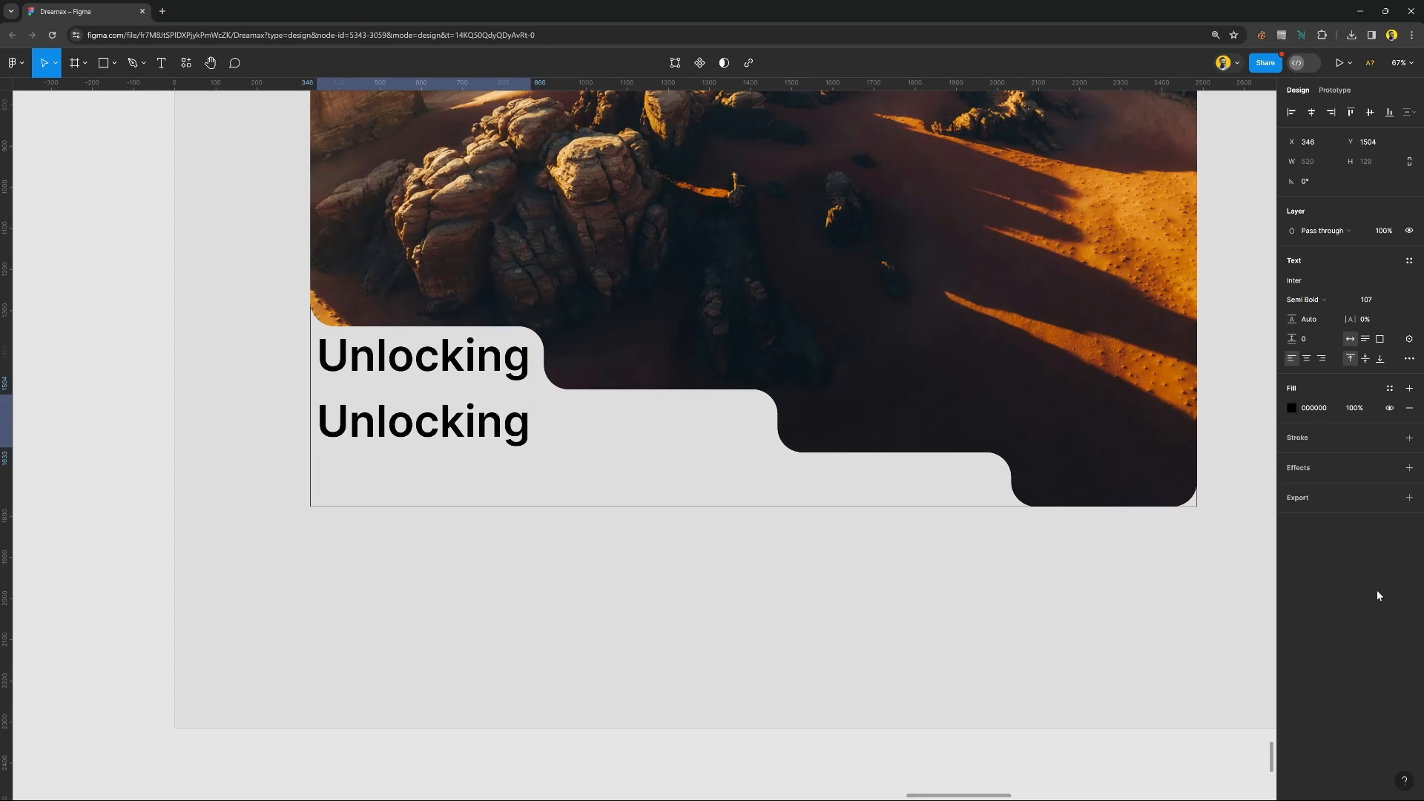
# Replace the duplicated line's text with "New ways to design".
pyautogui.press('Return')
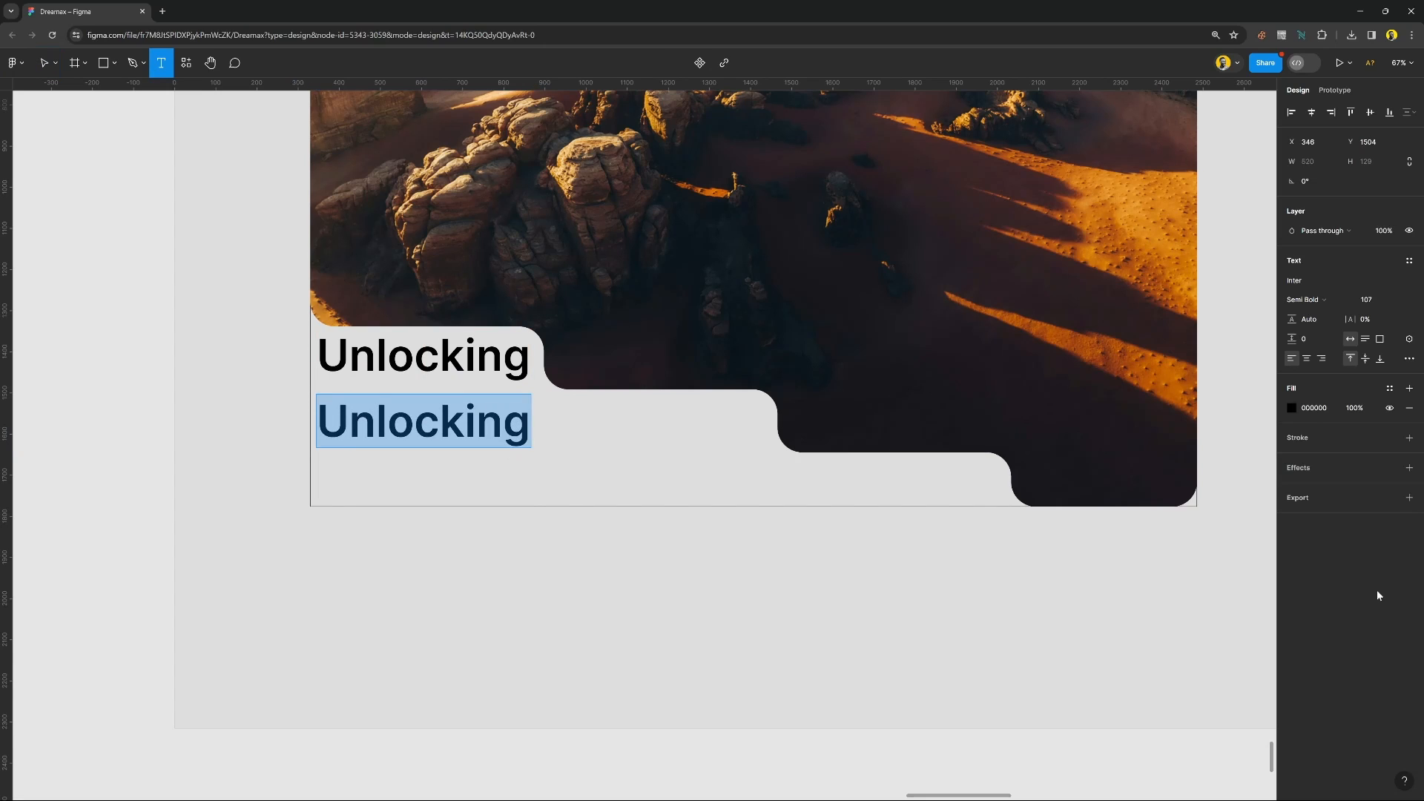
pyautogui.write('New ways ')
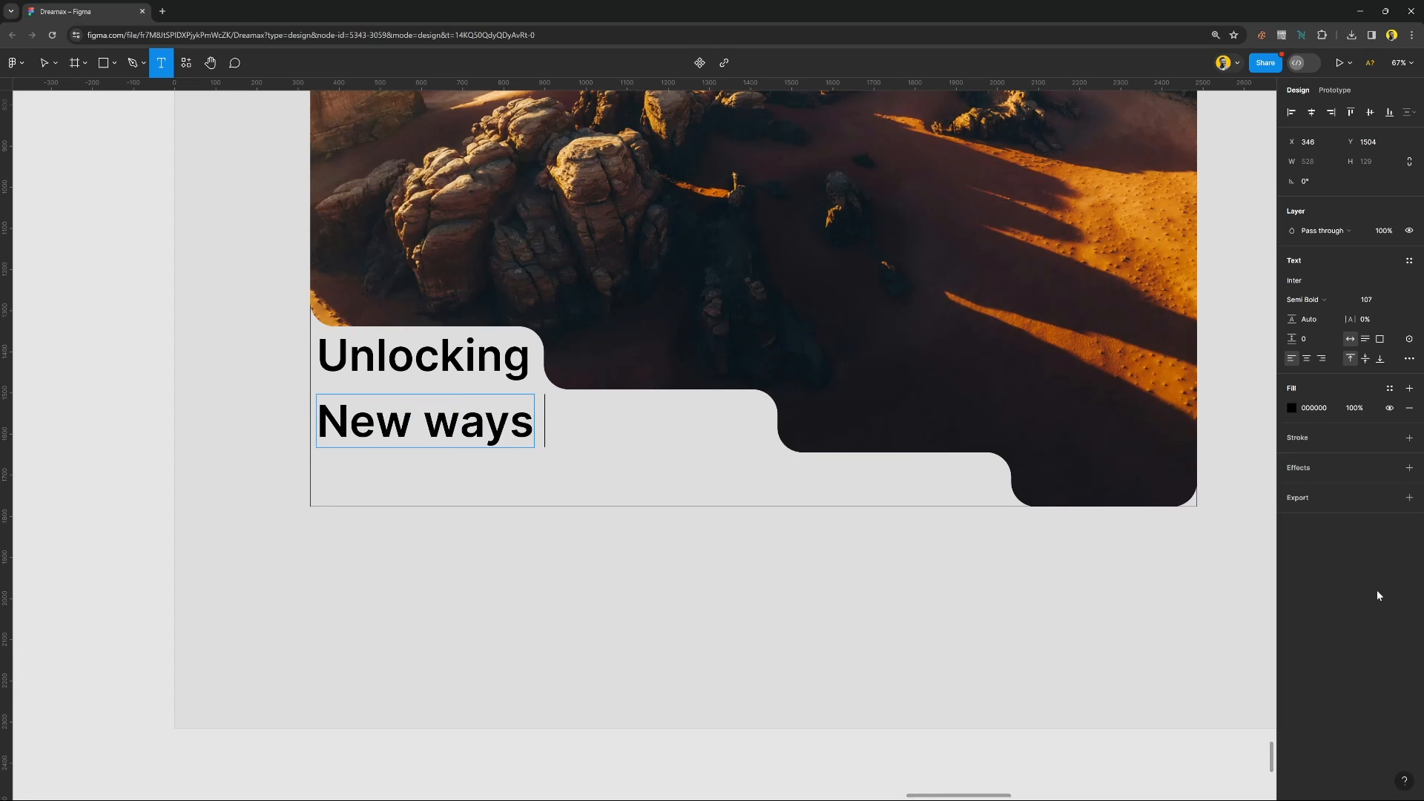
pyautogui.write('to des')
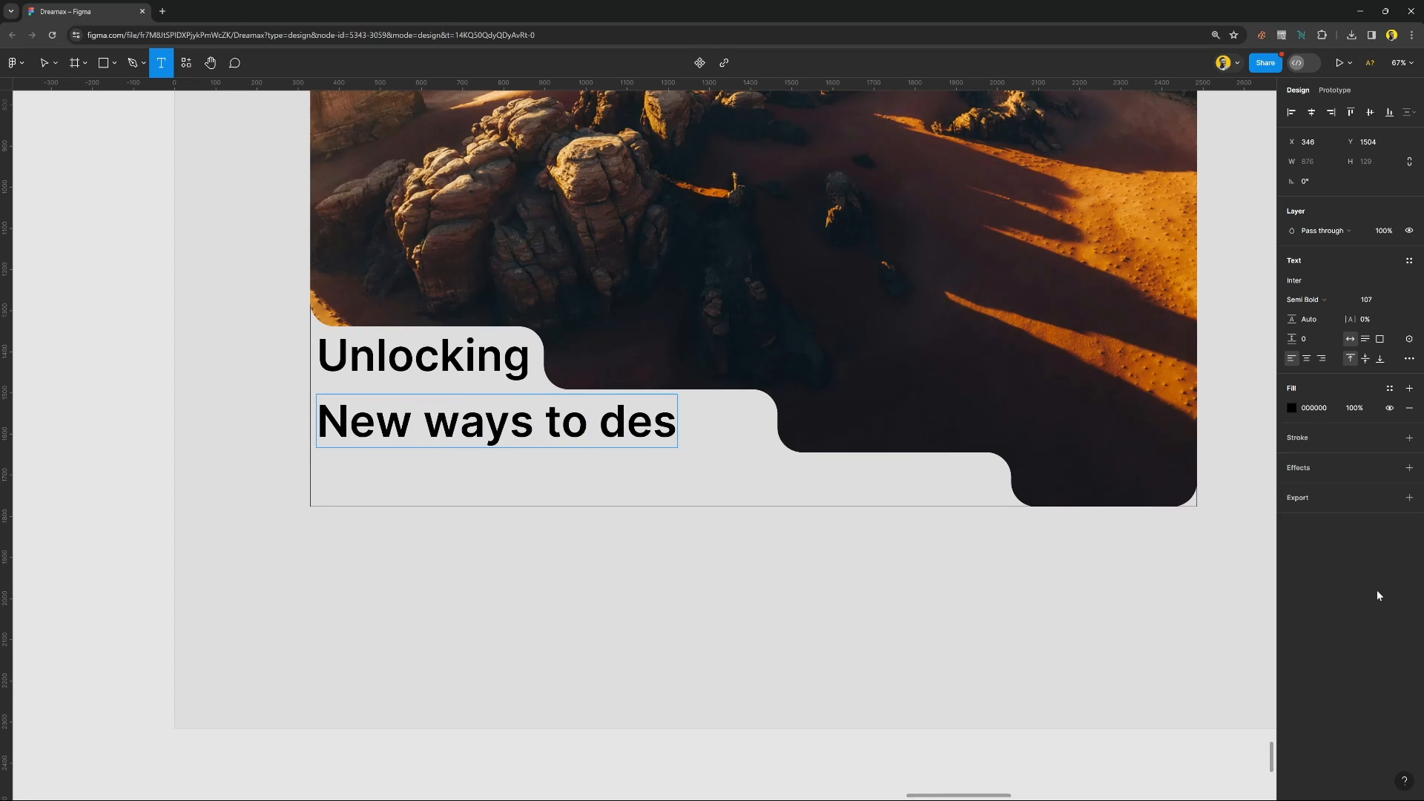
pyautogui.write('ign')
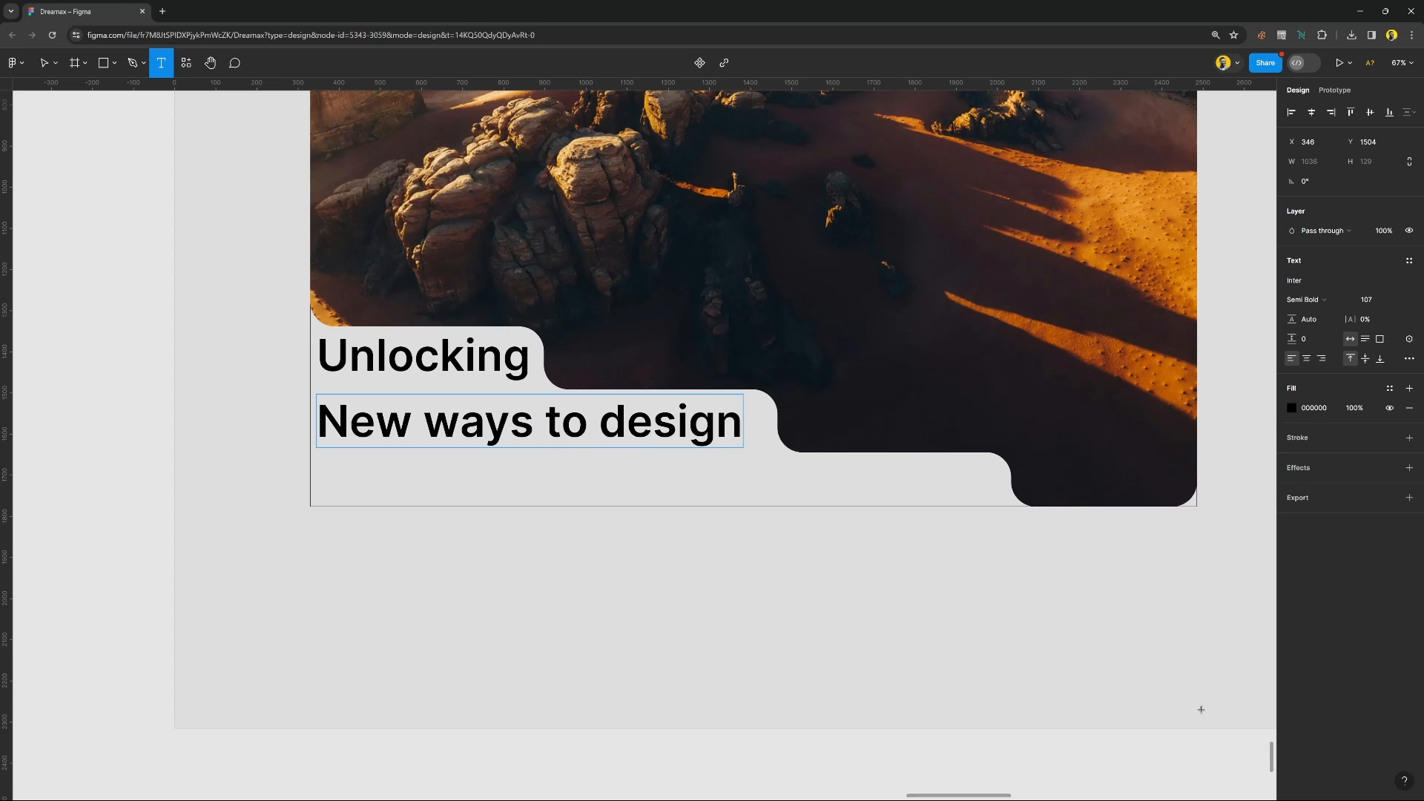
pyautogui.click(707, 755)
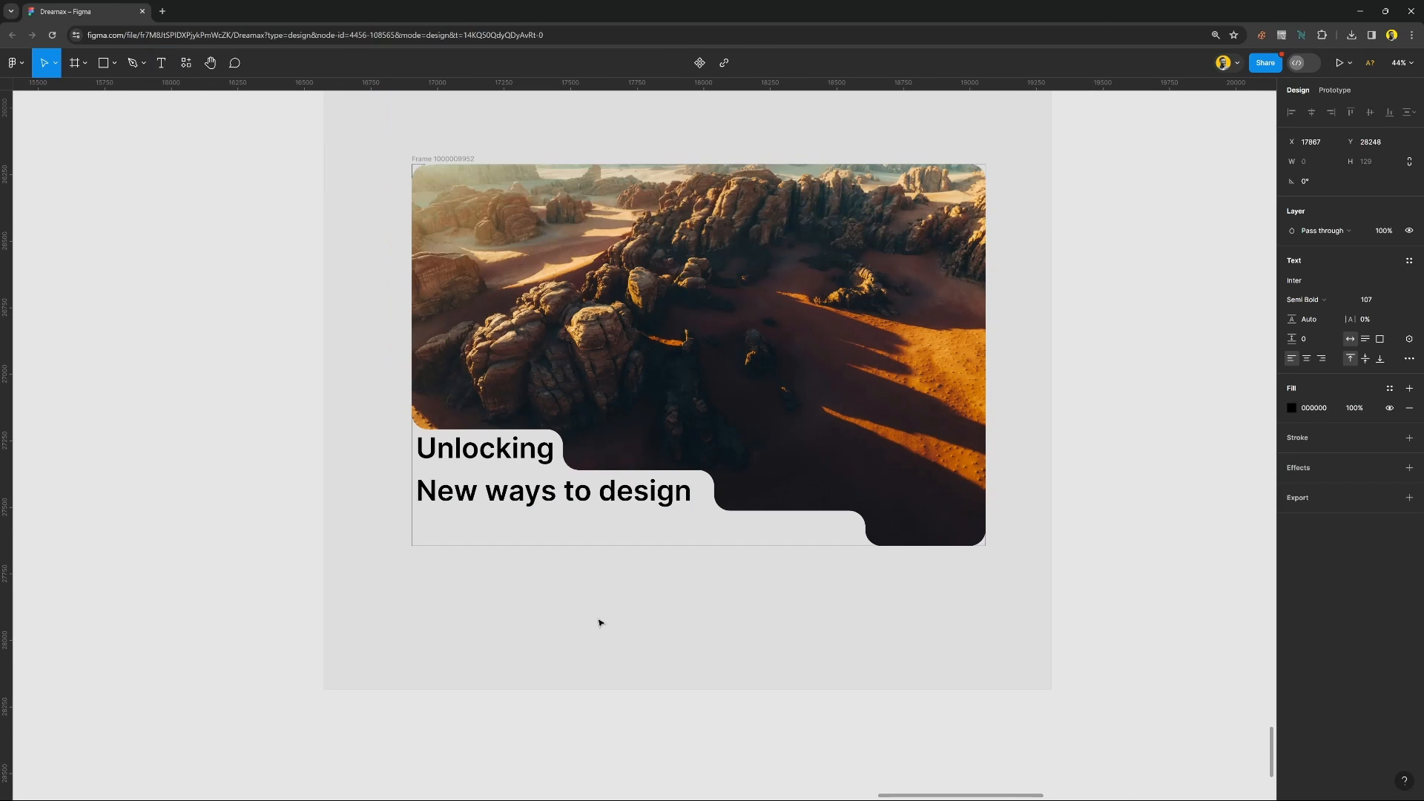
pyautogui.press('Escape')
pyautogui.click(457, 158)
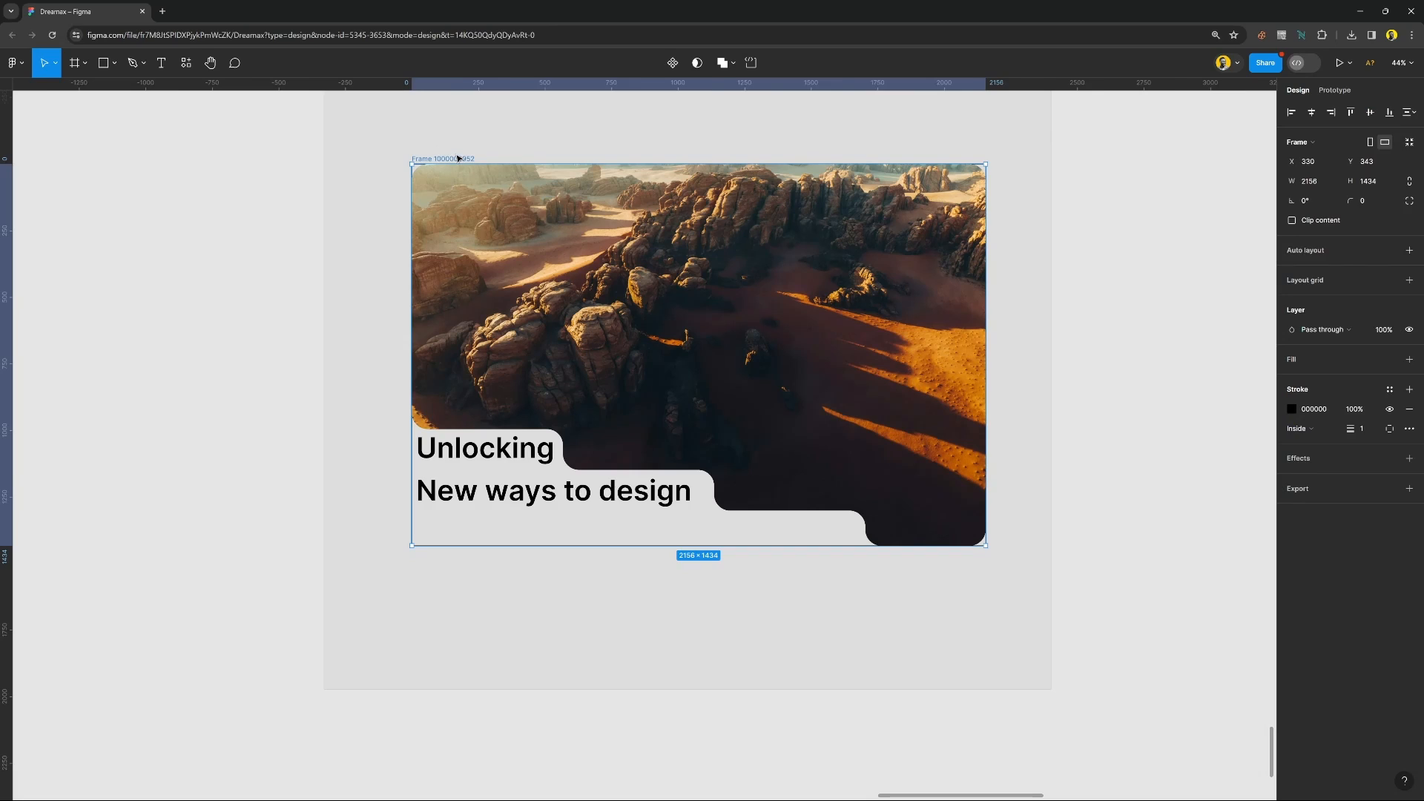
pyautogui.hotkey('ctrl', 'shift', 'g')
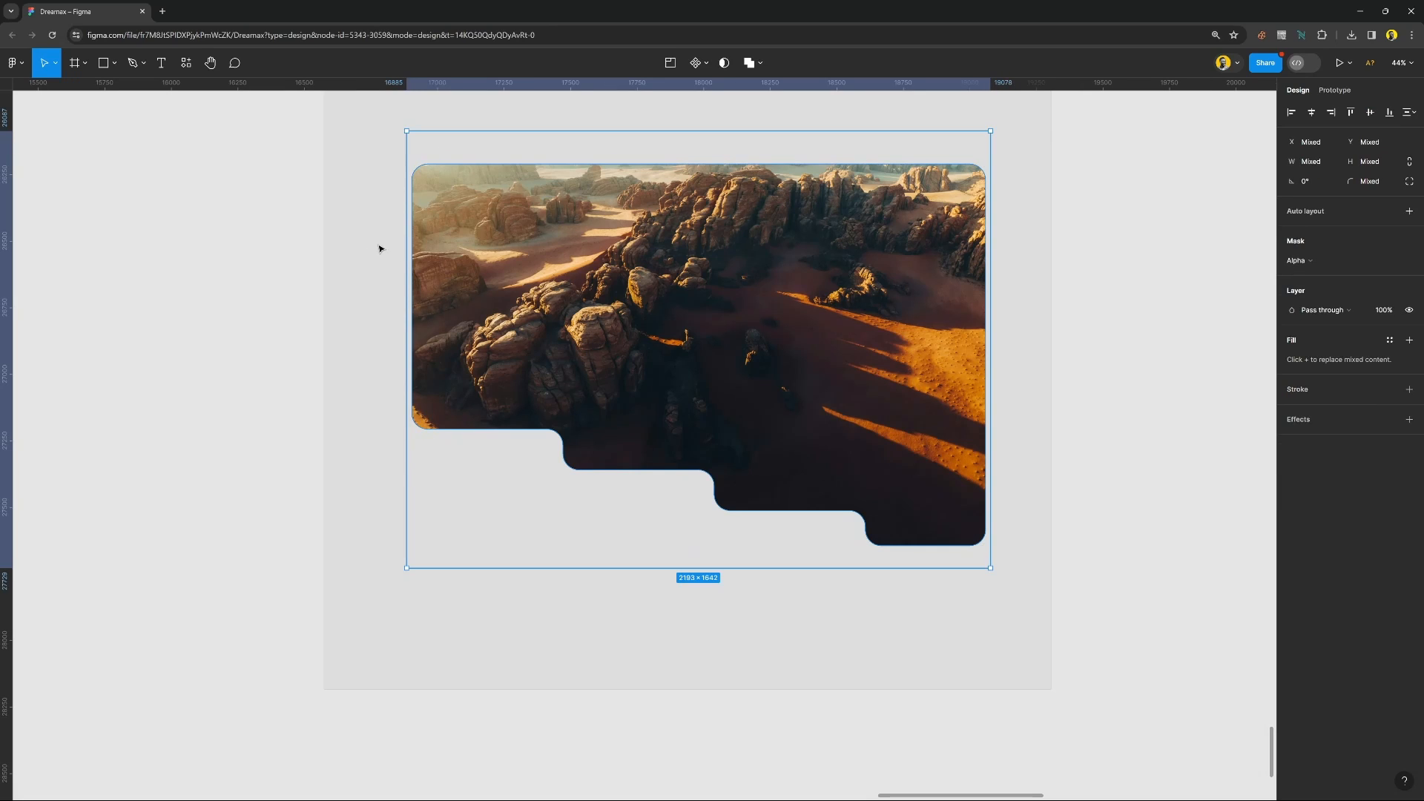
pyautogui.hotkey('ctrl', 'z')
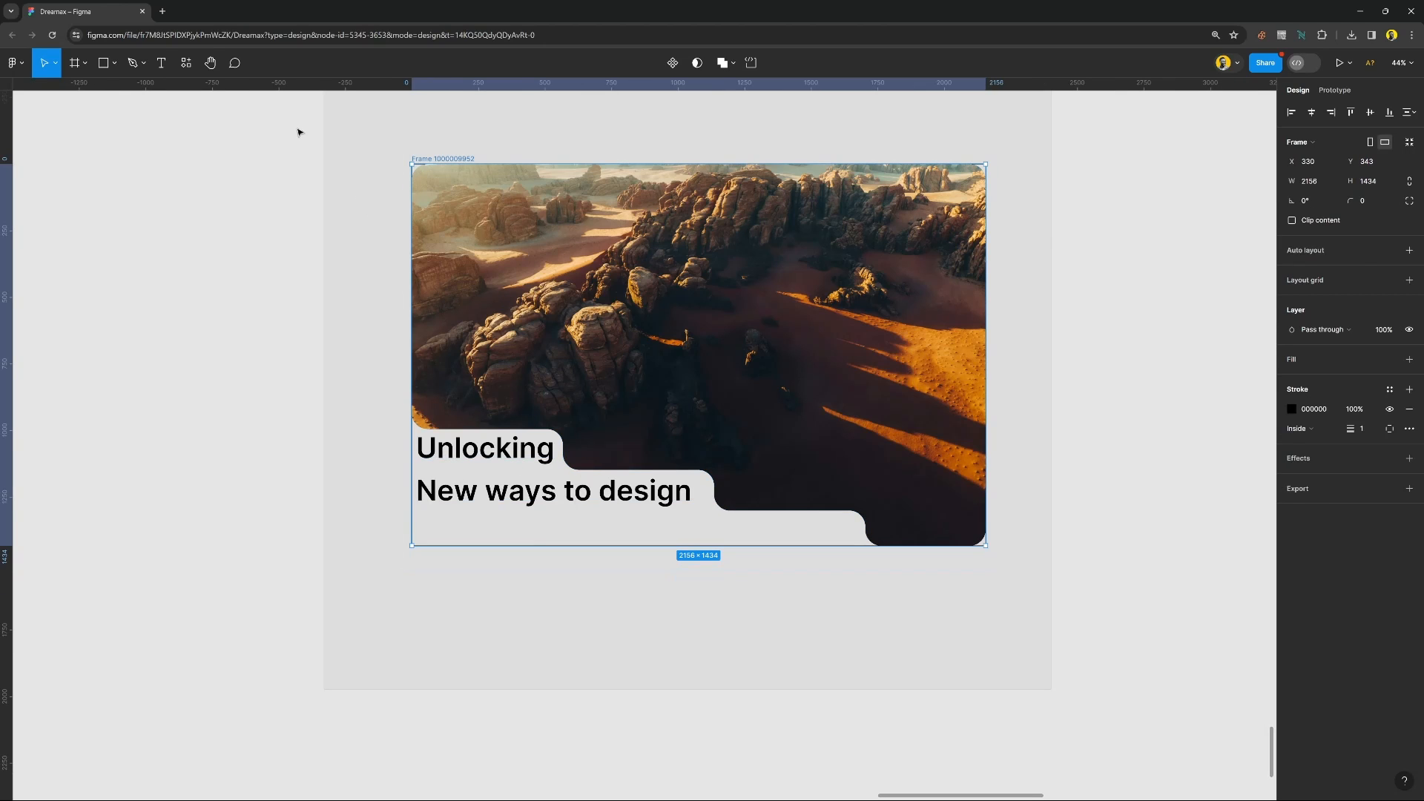
# Wrap the masked photo's frame and both heading lines together in a new frame.
pyautogui.moveTo(298, 132); pyautogui.dragTo(1039, 643)
pyautogui.rightClick(872, 407)
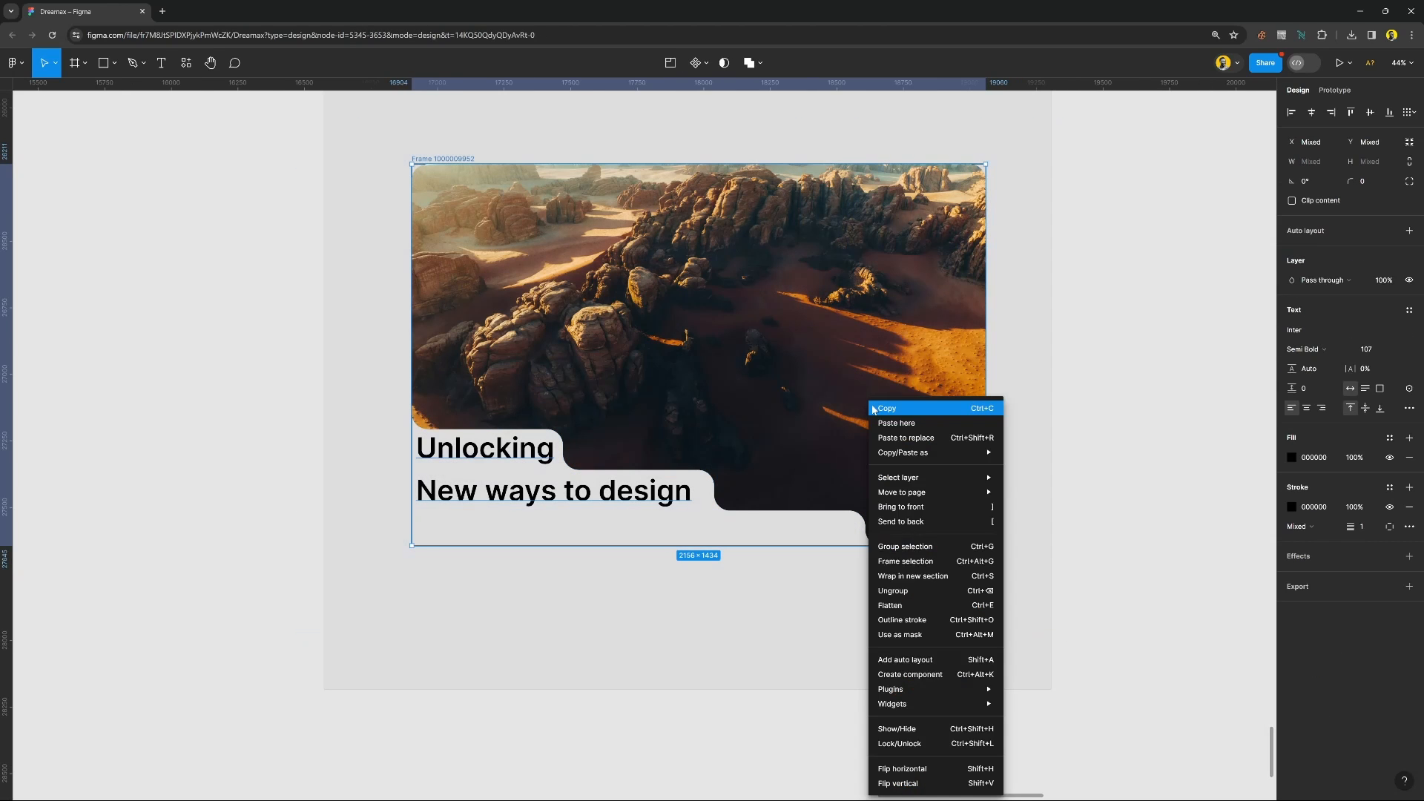
pyautogui.click(905, 561)
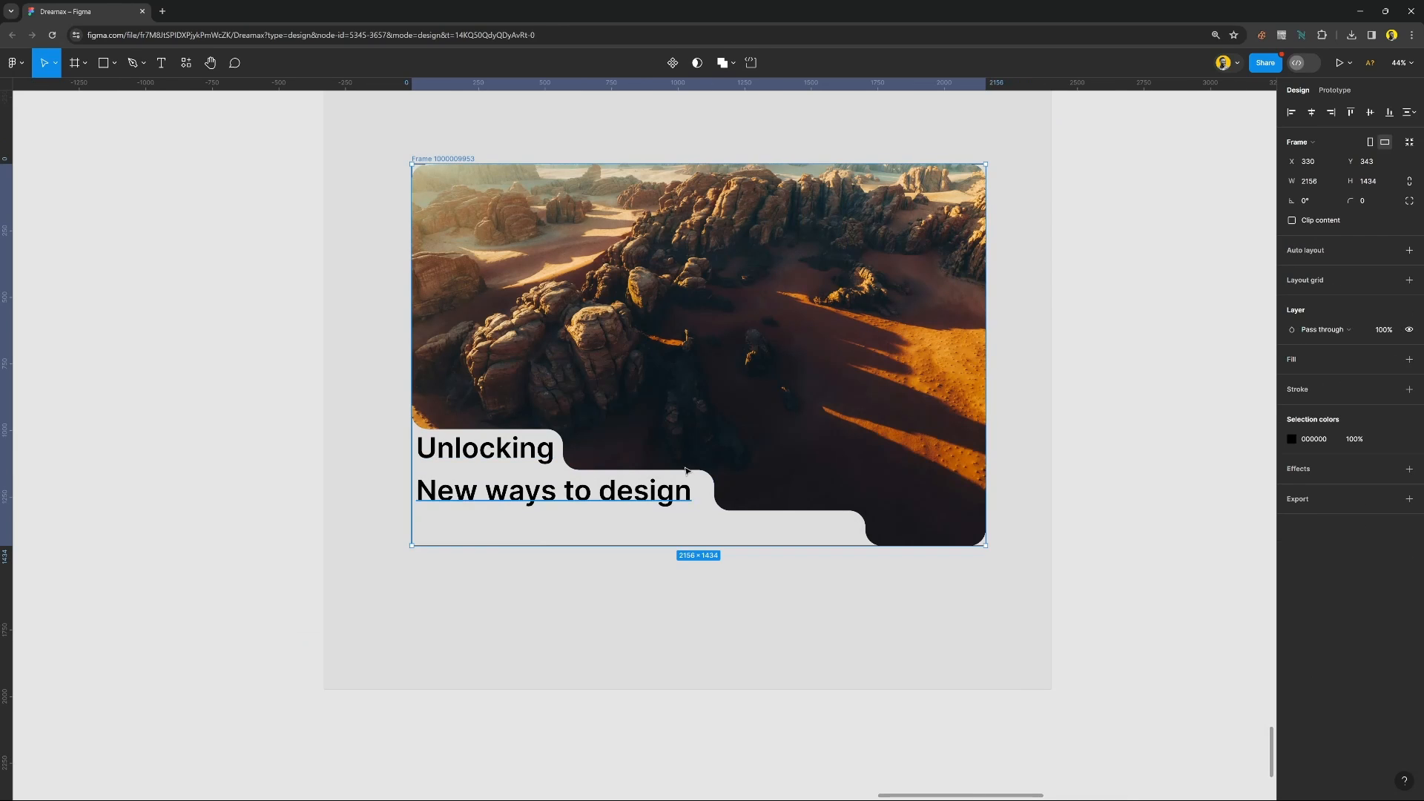
pyautogui.click(1099, 531)
# Remove the black inside stroke from the inner frame that holds the masked photo.
pyautogui.scroll(-2, 605, 503)
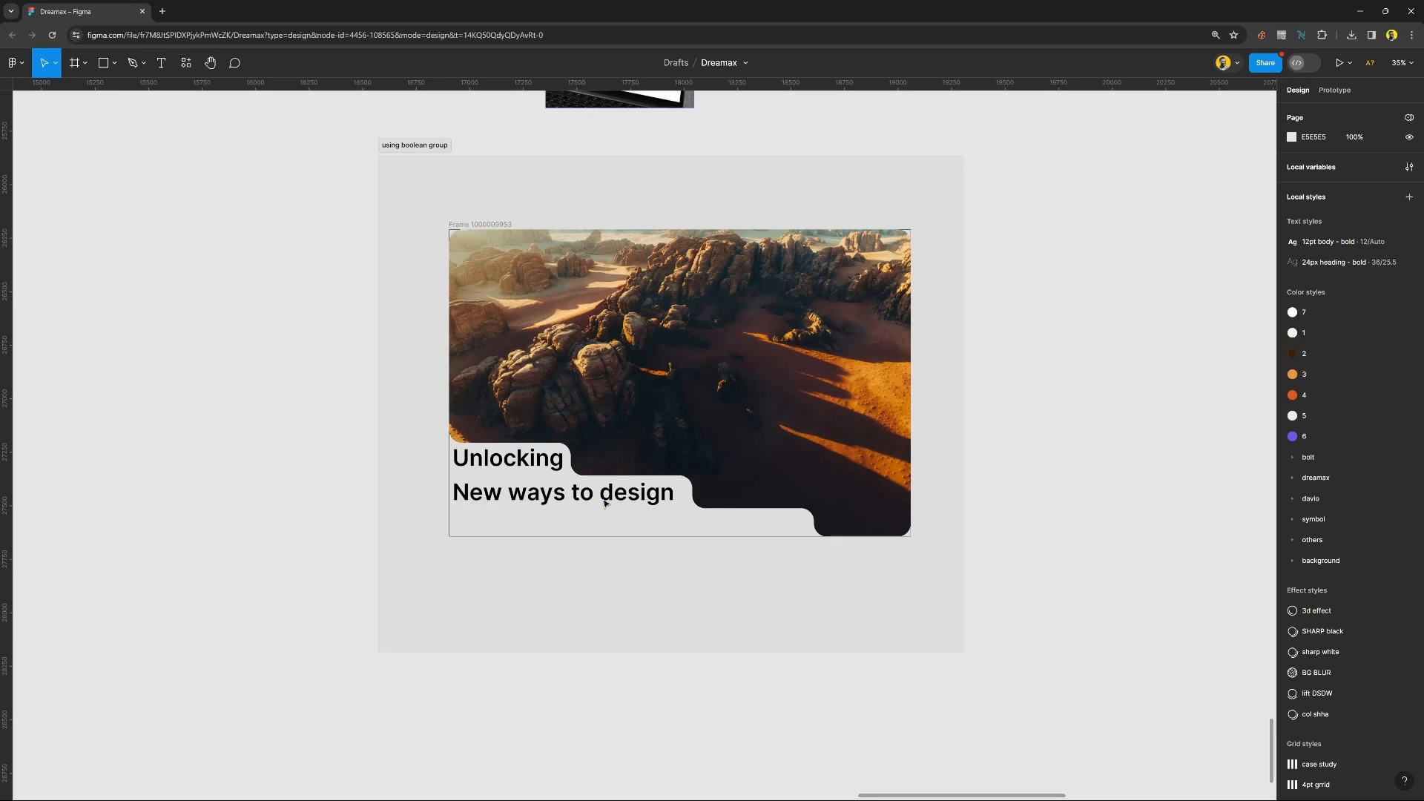
pyautogui.scroll(-2, 604, 503)
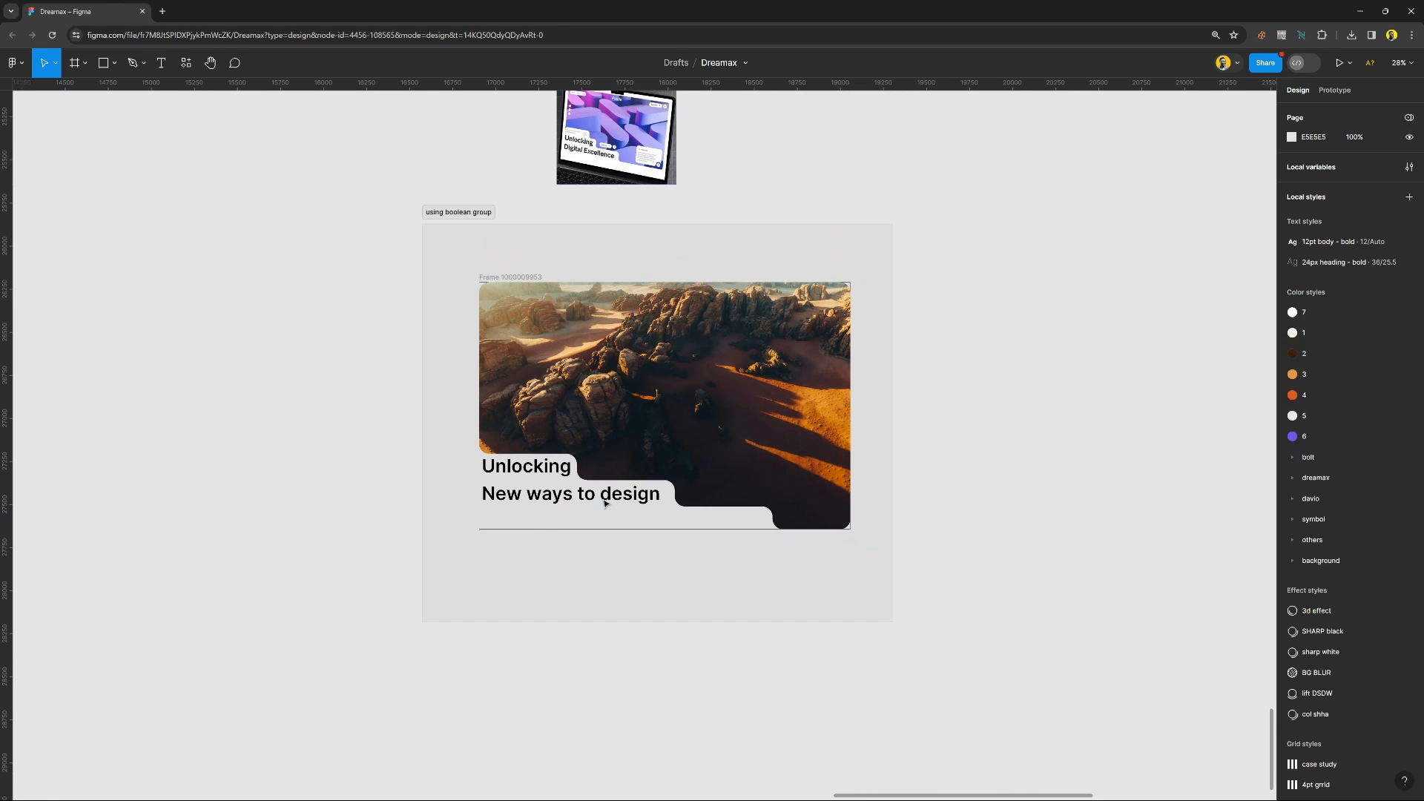
pyautogui.scroll(2, 604, 502)
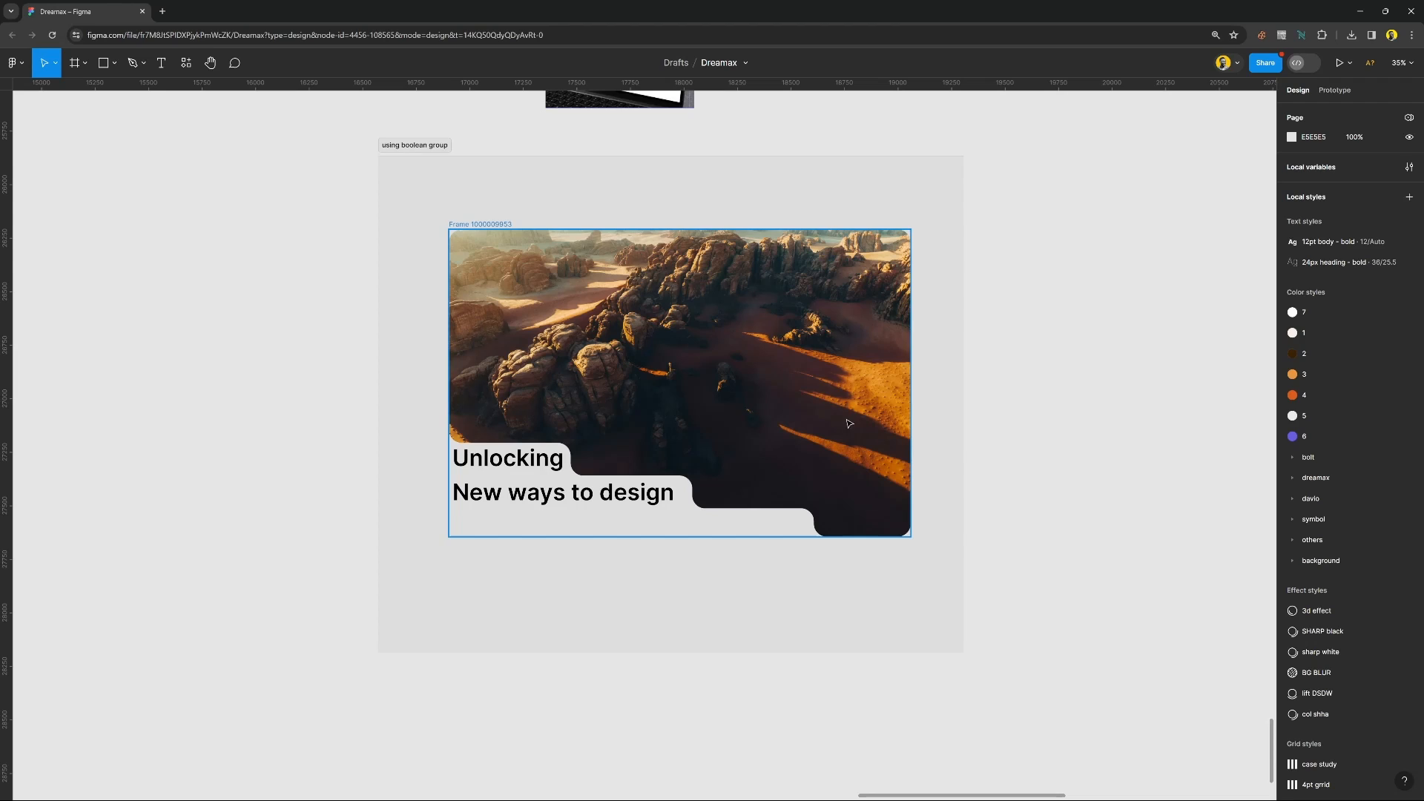
pyautogui.click(499, 225)
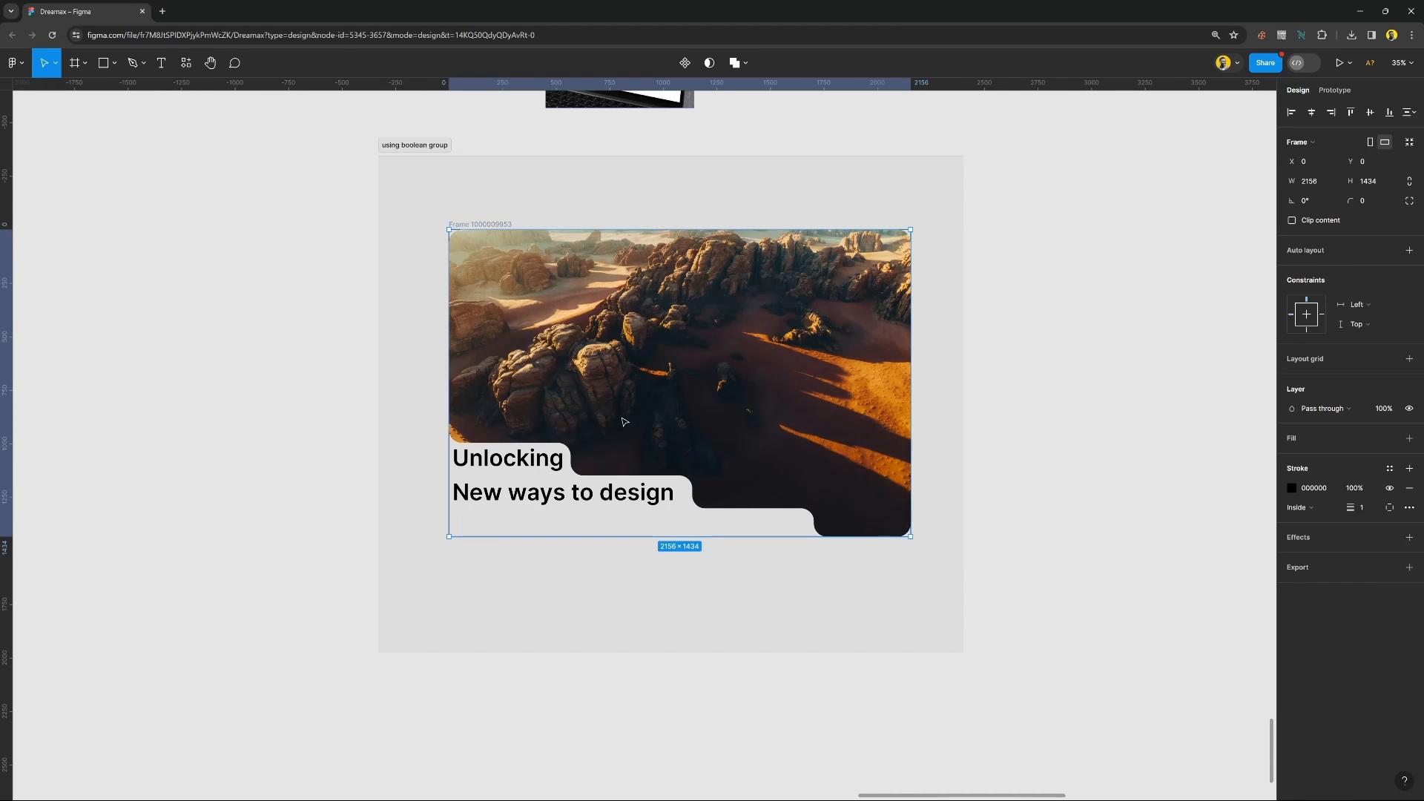
pyautogui.click(937, 442)
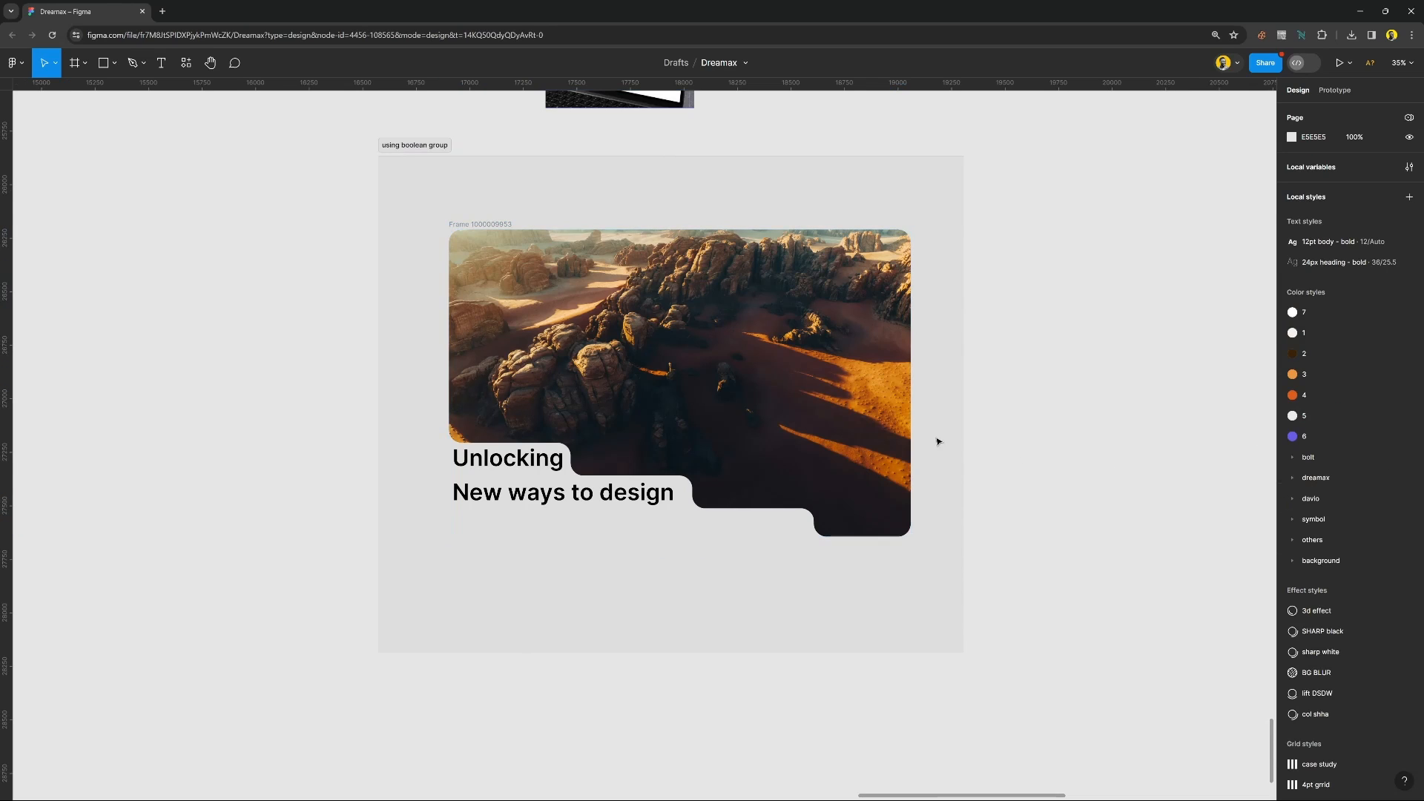
# Enlarge the outer frame around the photo and heading to about 2388 × 1656 and give it a white FFFFFF fill.
pyautogui.click(497, 225)
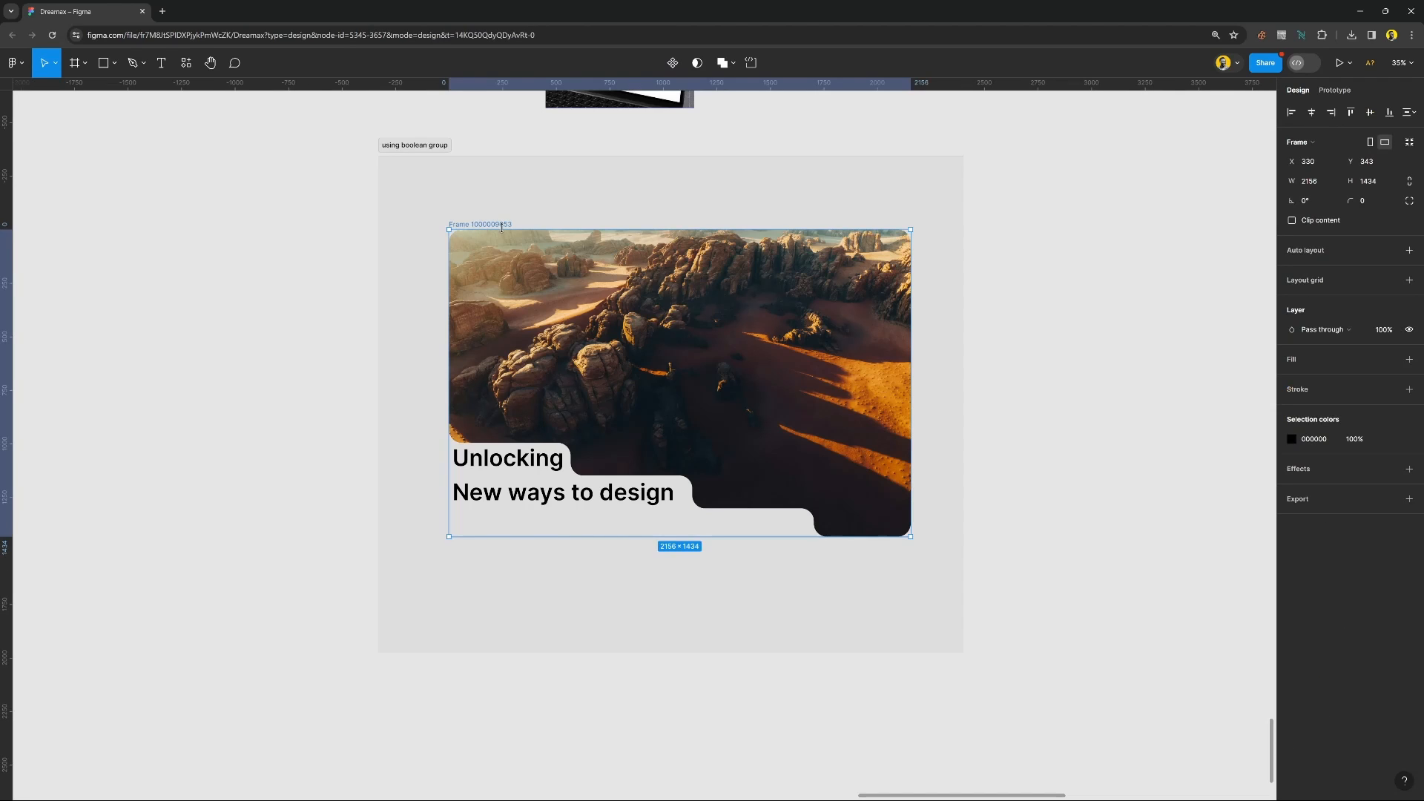
pyautogui.moveTo(502, 225); pyautogui.dragTo(508, 212)
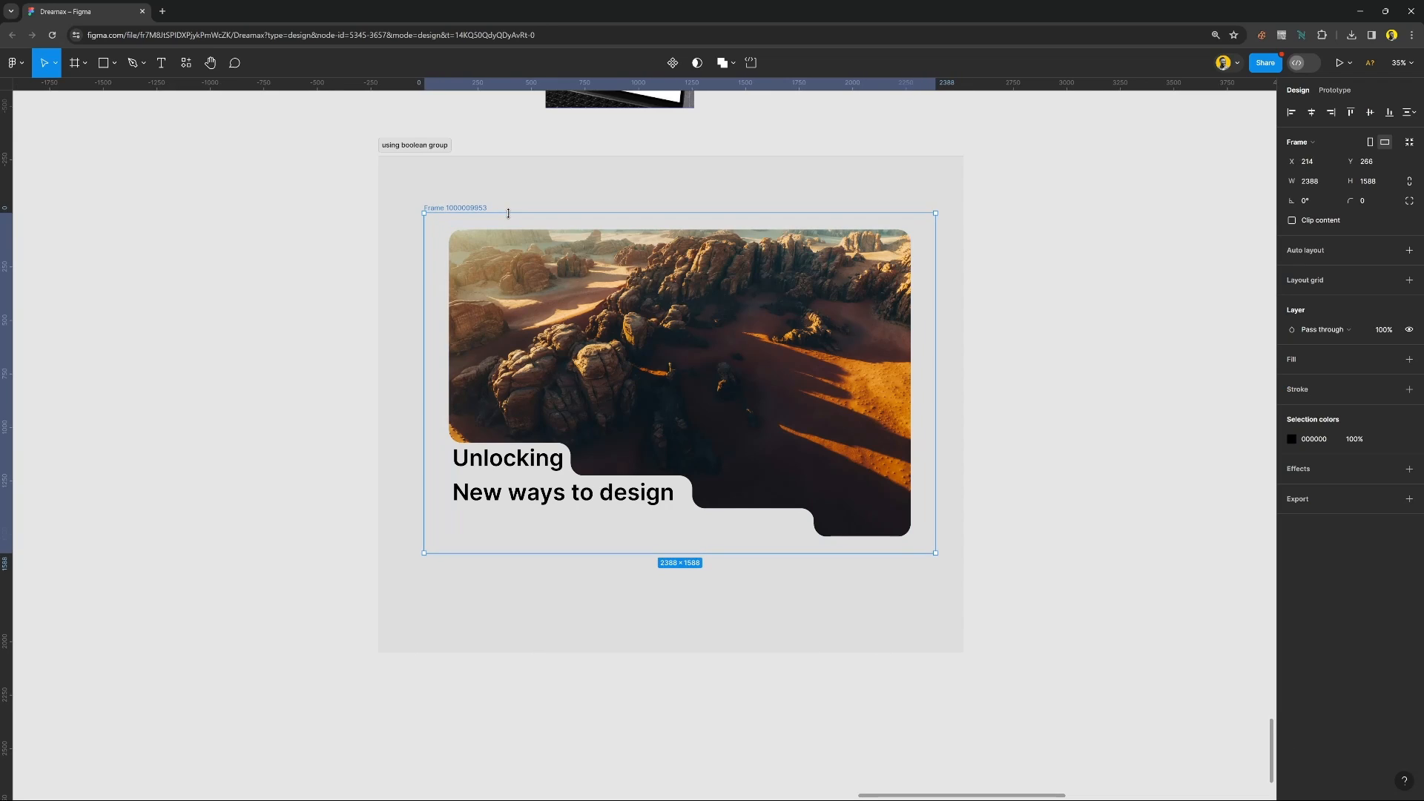
pyautogui.click(1315, 362)
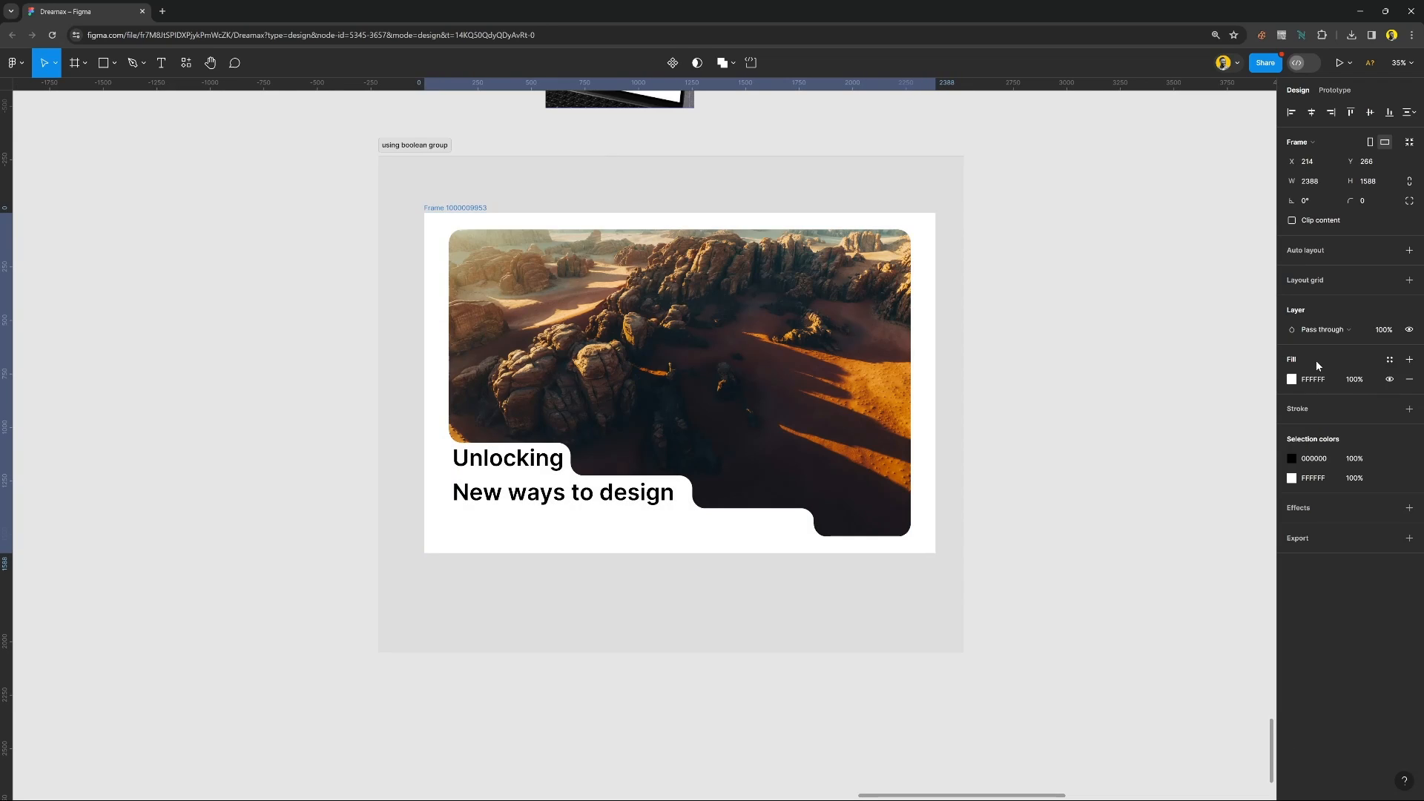
pyautogui.moveTo(483, 213); pyautogui.dragTo(475, 196)
# Rename the white outer frame "hero section".
pyautogui.doubleClick(474, 194)
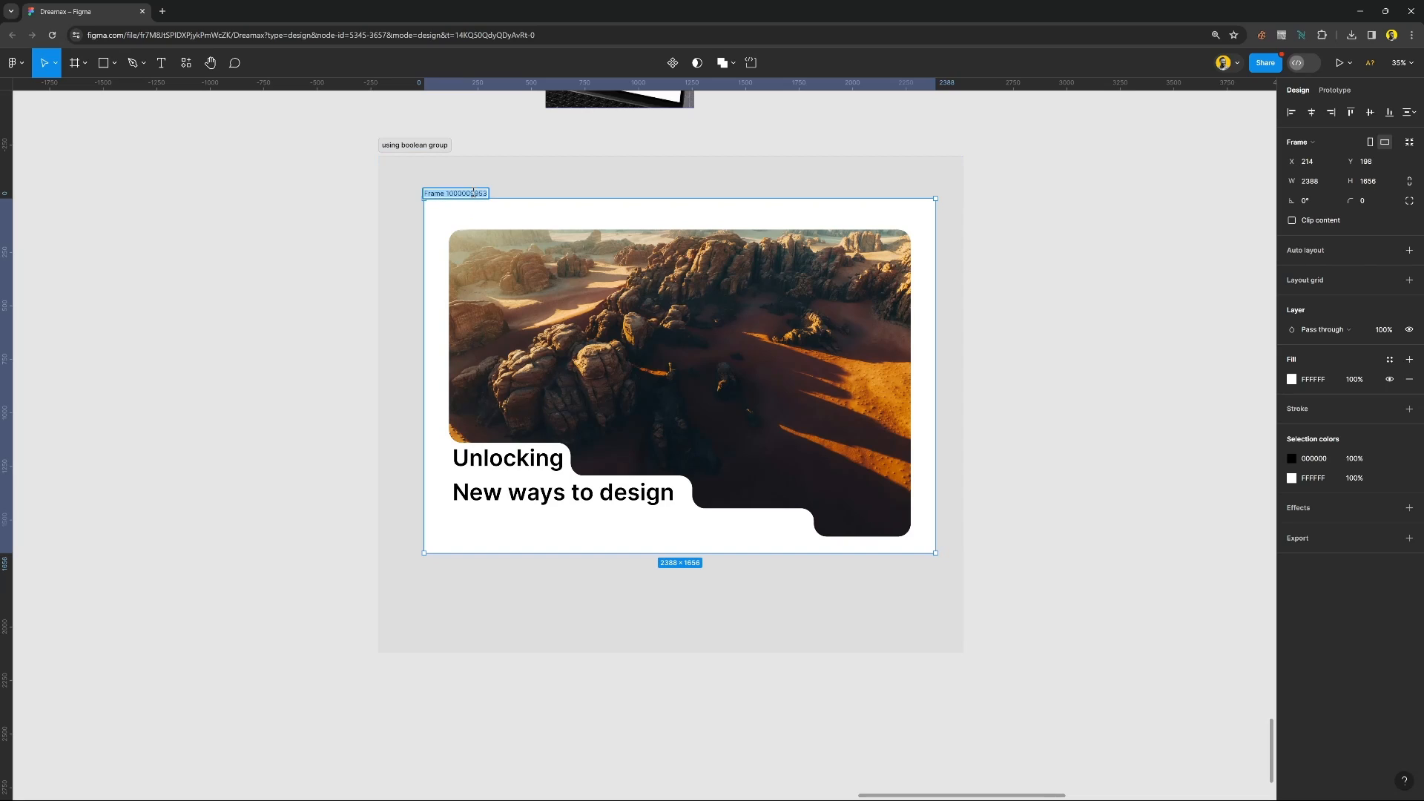
pyautogui.write('hero section')
pyautogui.press('Return')
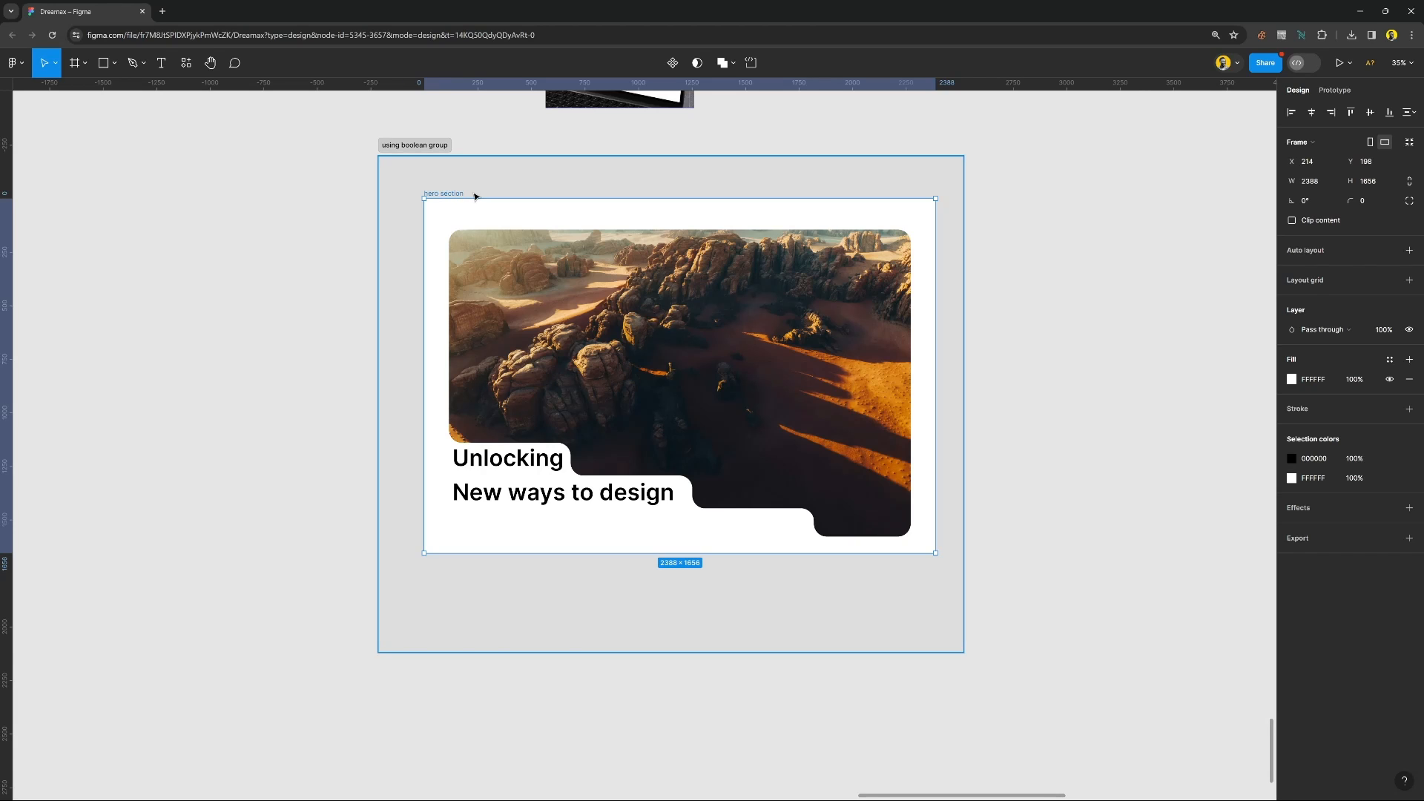
# Try shifting the desert photo inside its stepped mask, and undo the move.
pyautogui.hotkey('shift', '2')
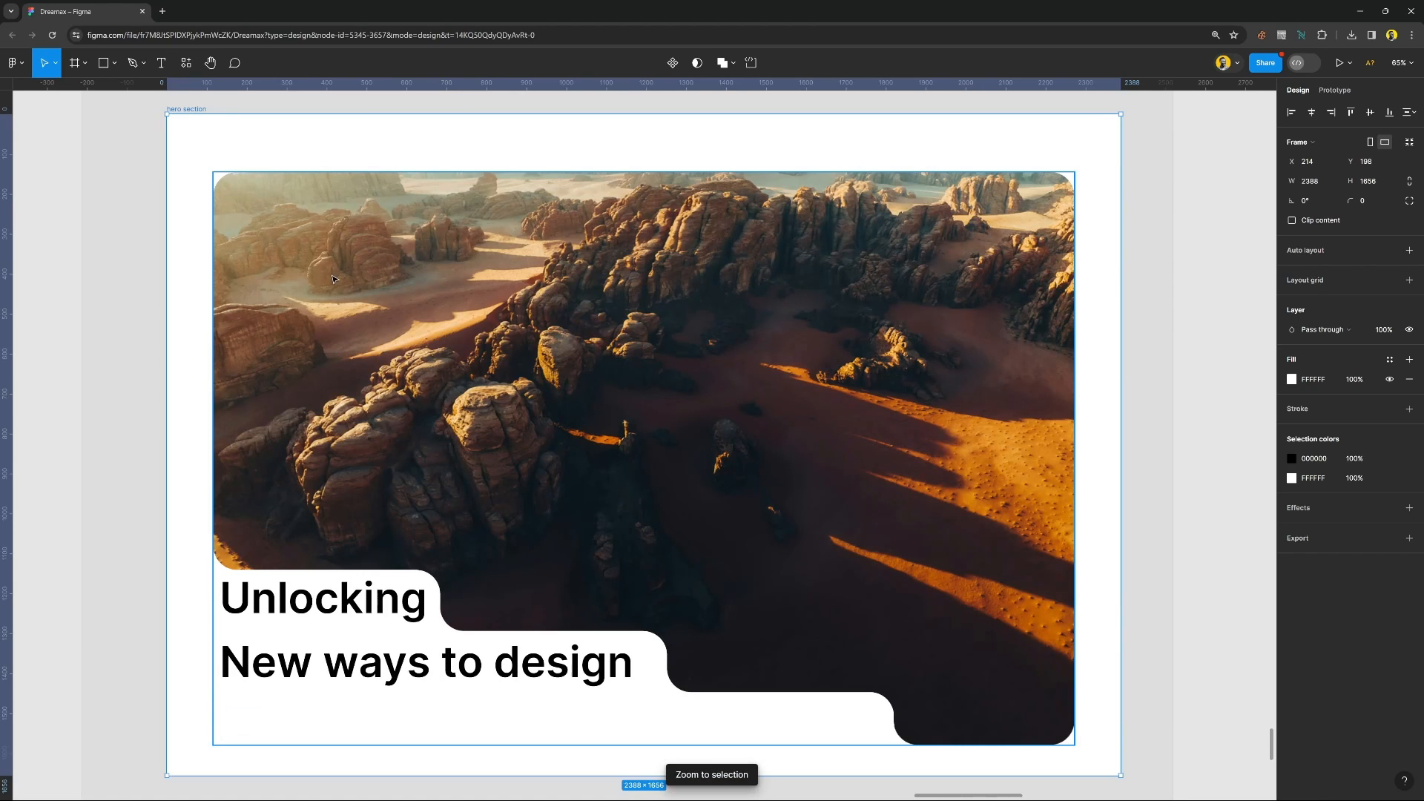
pyautogui.click(52, 225)
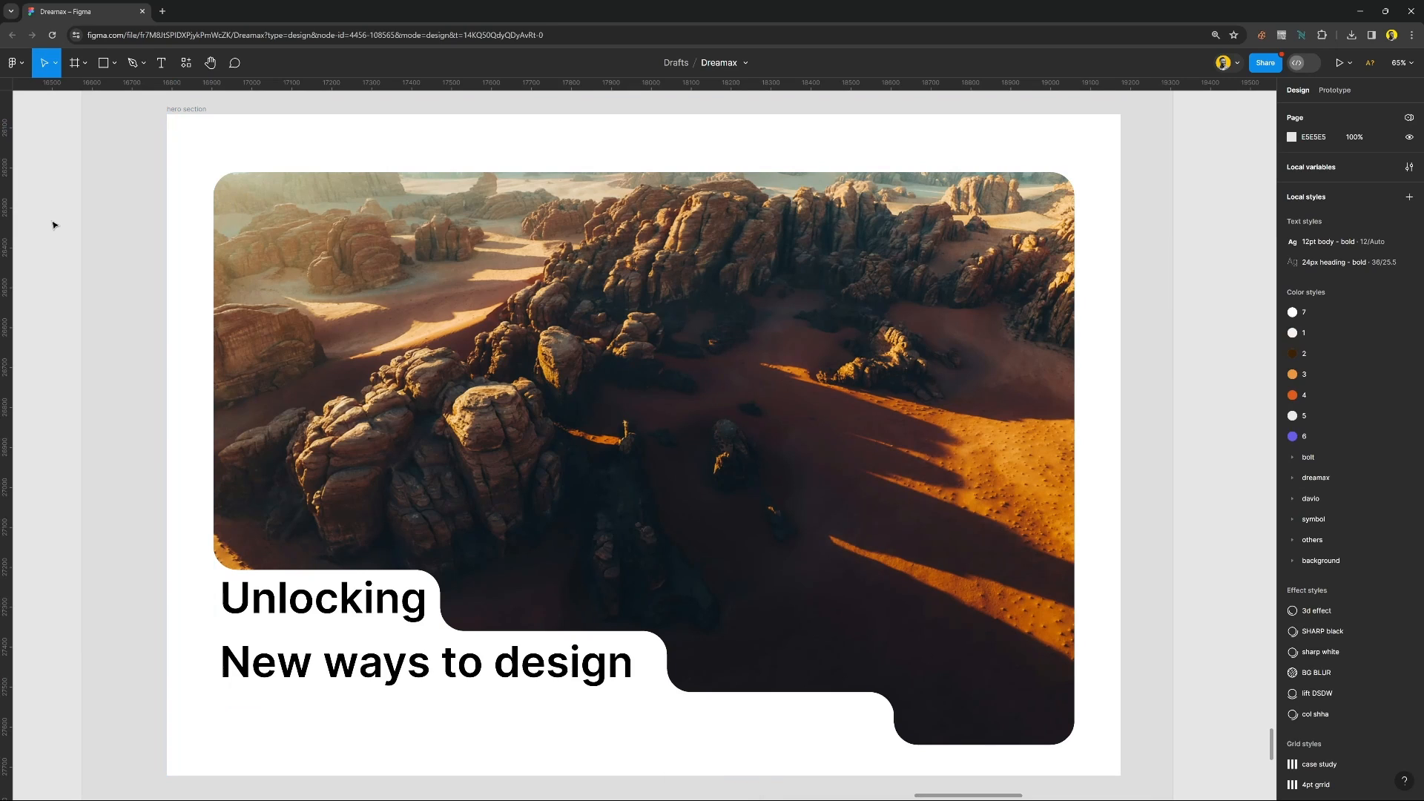
pyautogui.click(569, 504)
pyautogui.doubleClick(578, 510)
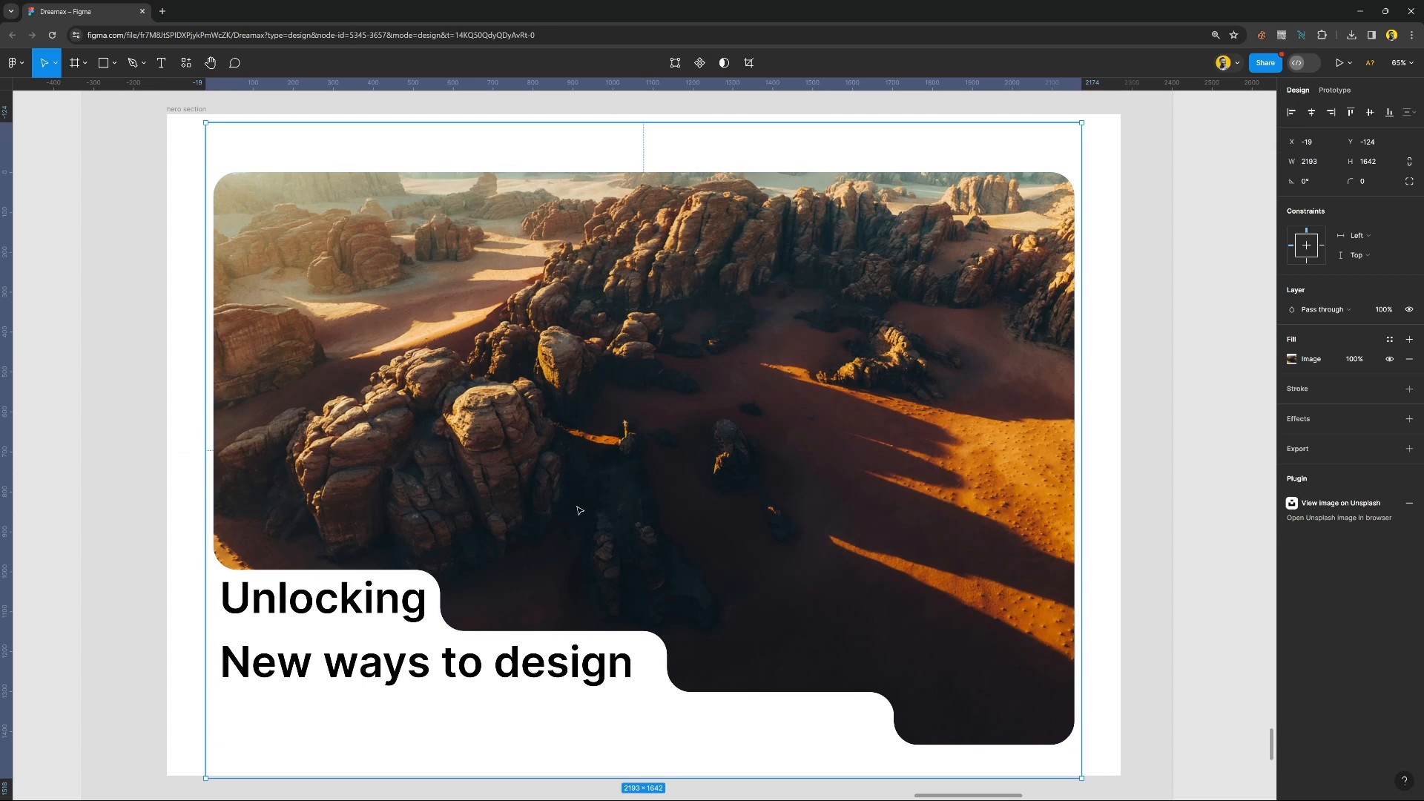
pyautogui.moveTo(641, 508); pyautogui.dragTo(595, 467)
pyautogui.hotkey('ctrl', 'z')
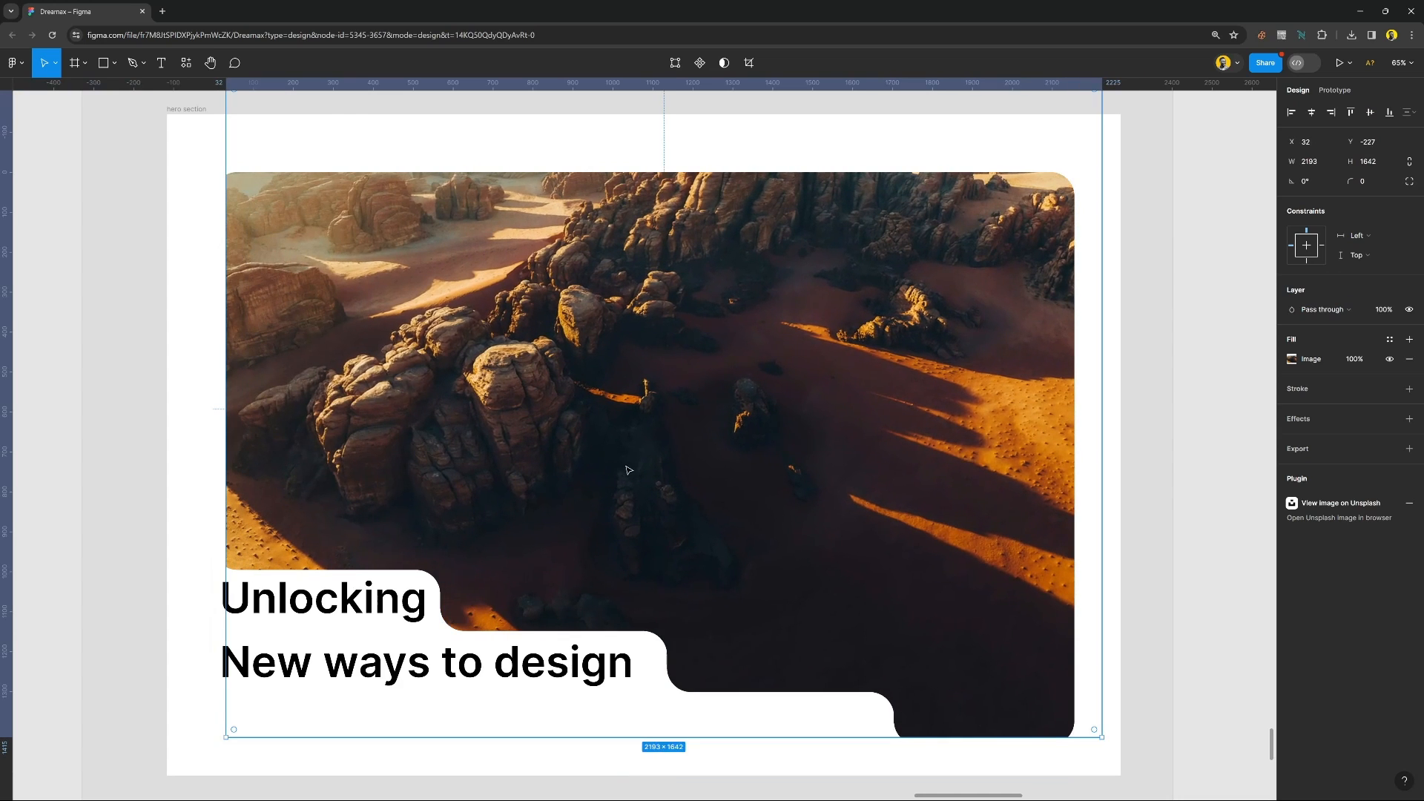
pyautogui.click(1205, 606)
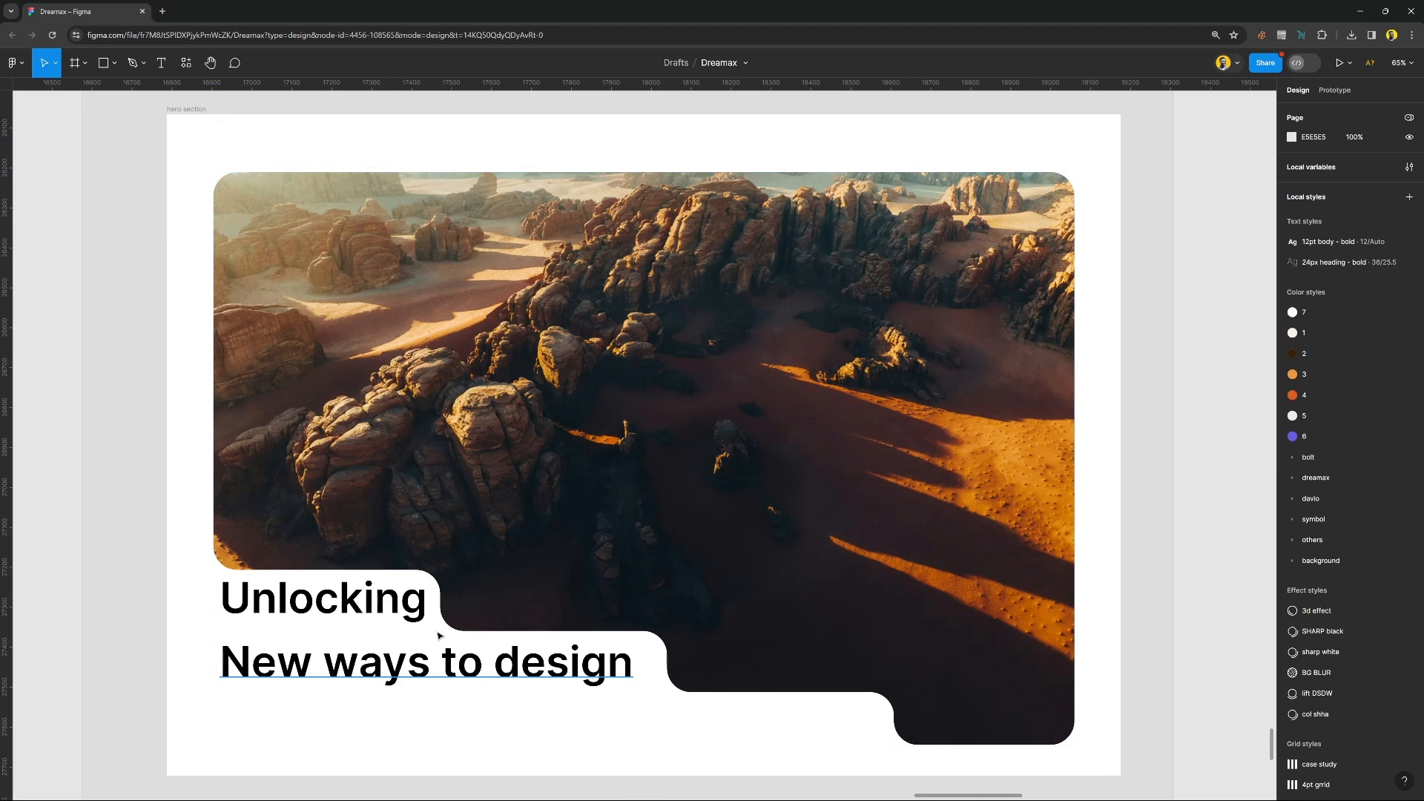
# Recolor the "Unlocking" text with the dark brown 3B2728 sampled from the shadows in the desert photo.
pyautogui.click(420, 614)
pyautogui.press('i')
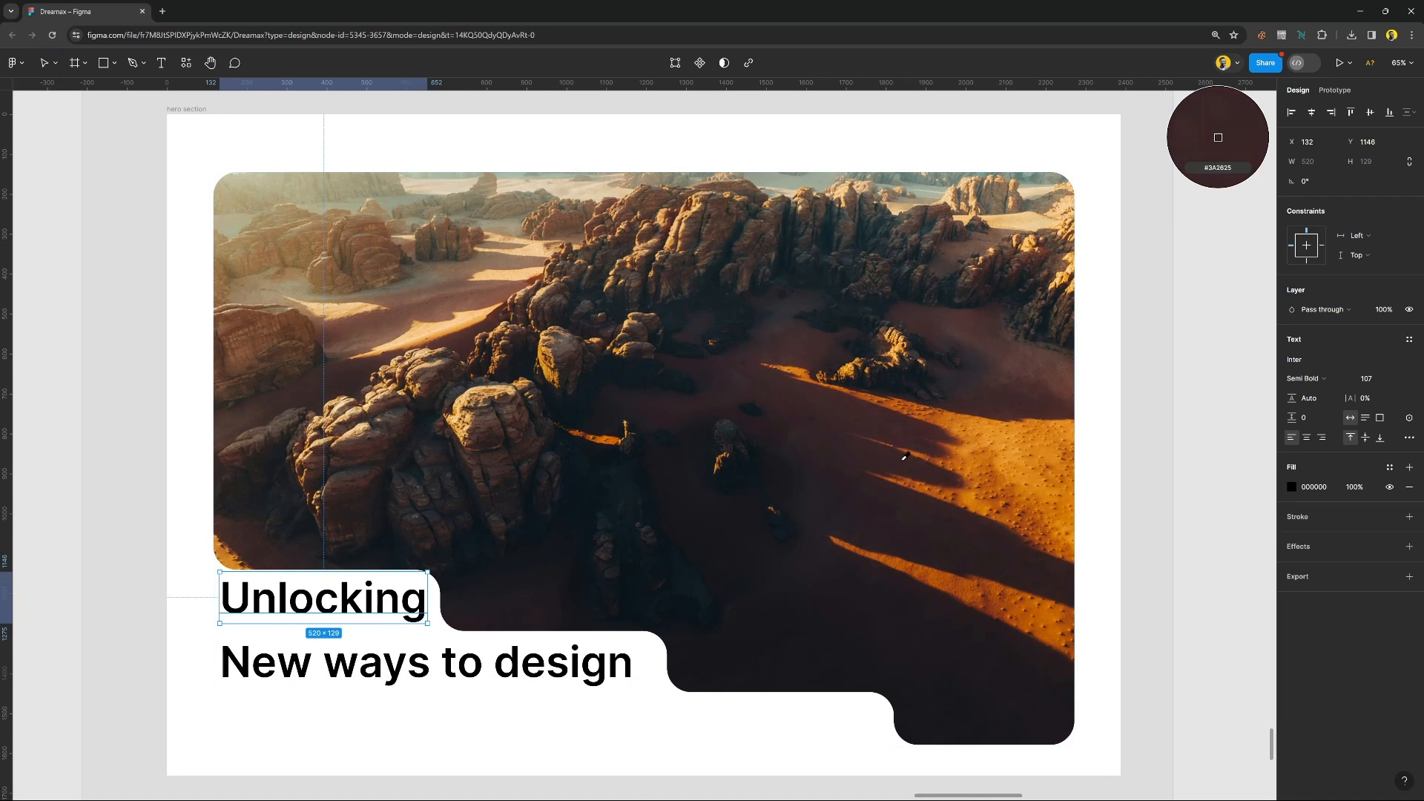
pyautogui.click(869, 416)
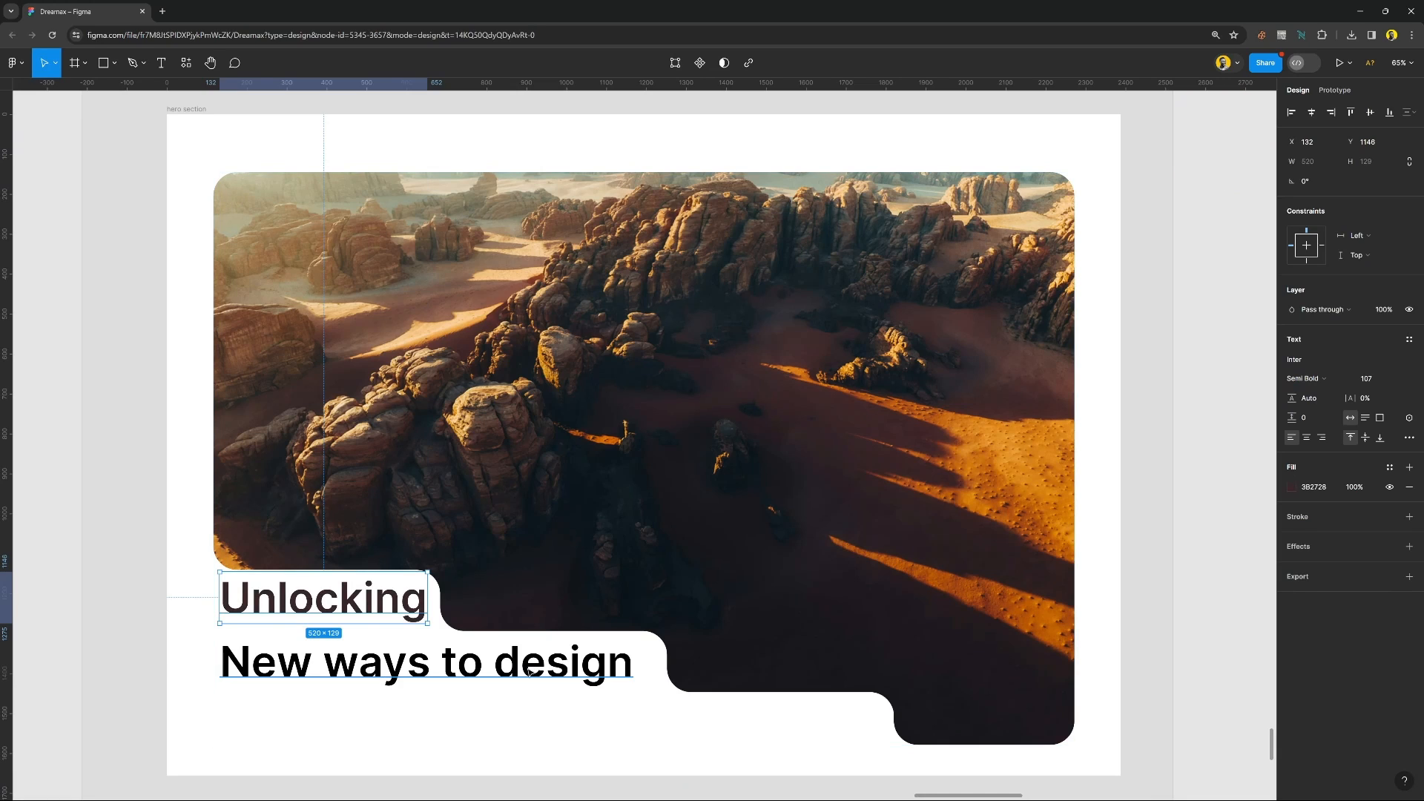
# Recolor the "New ways to design" text with the dark 2E2224 sampled from the shadows in the desert photo.
pyautogui.press('Tab')
pyautogui.press('i')
pyautogui.click(917, 505)
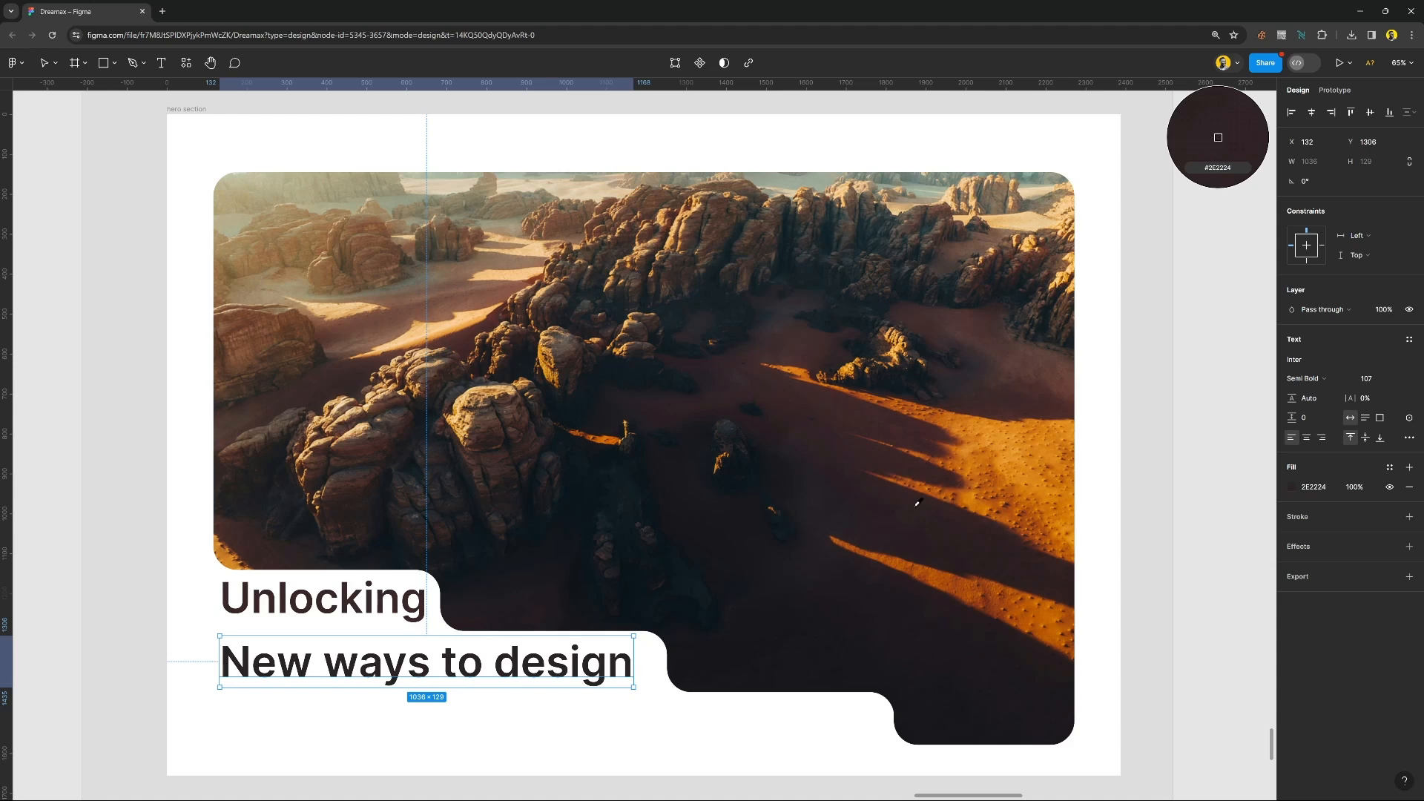
pyautogui.click(1202, 561)
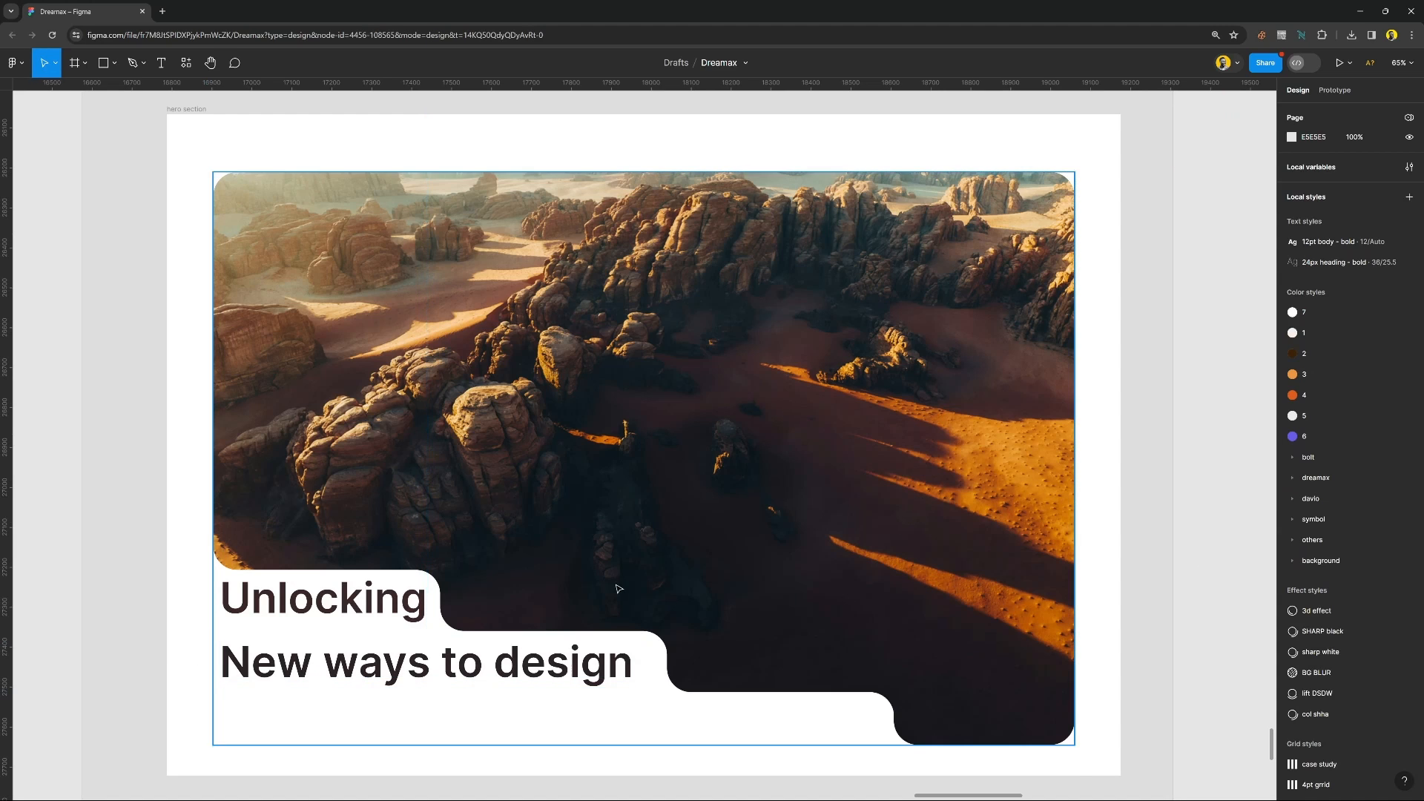
# Move the laptop mockup image from above the hero section to just beside its right edge, about mid-height, for comparison.
pyautogui.scroll(-3, 490, 610)
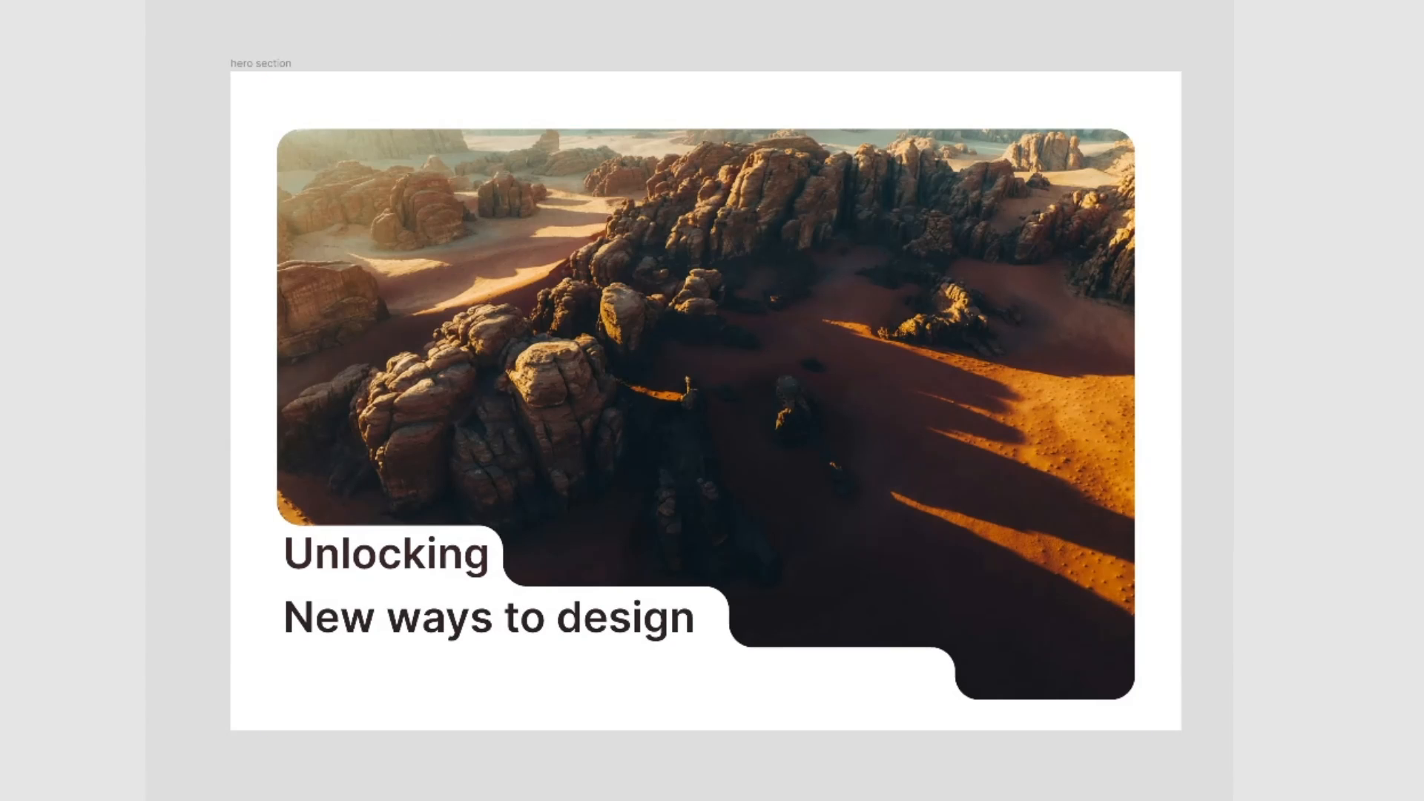
pyautogui.moveTo(478, 143); pyautogui.dragTo(1002, 493)
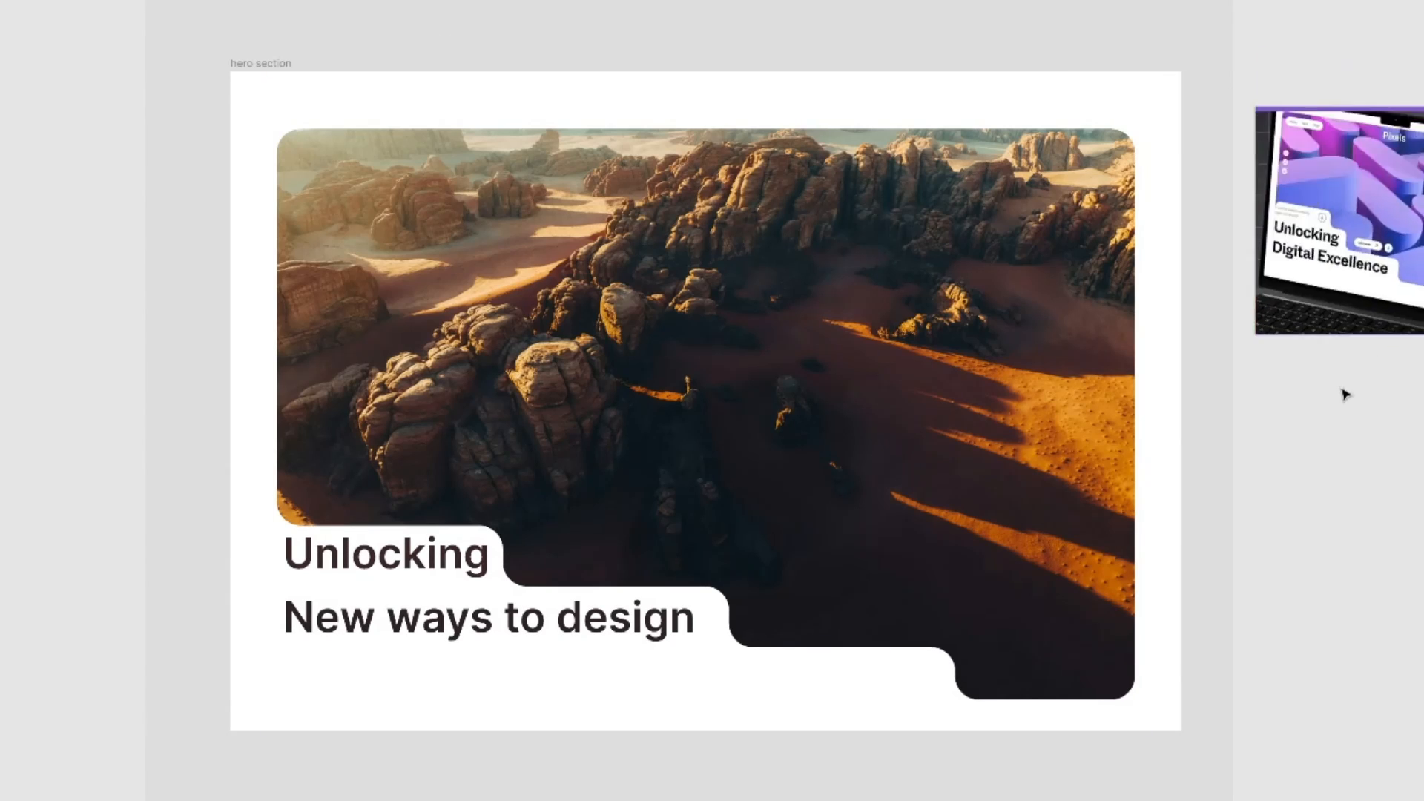
pyautogui.moveTo(1344, 392); pyautogui.dragTo(1371, 467)
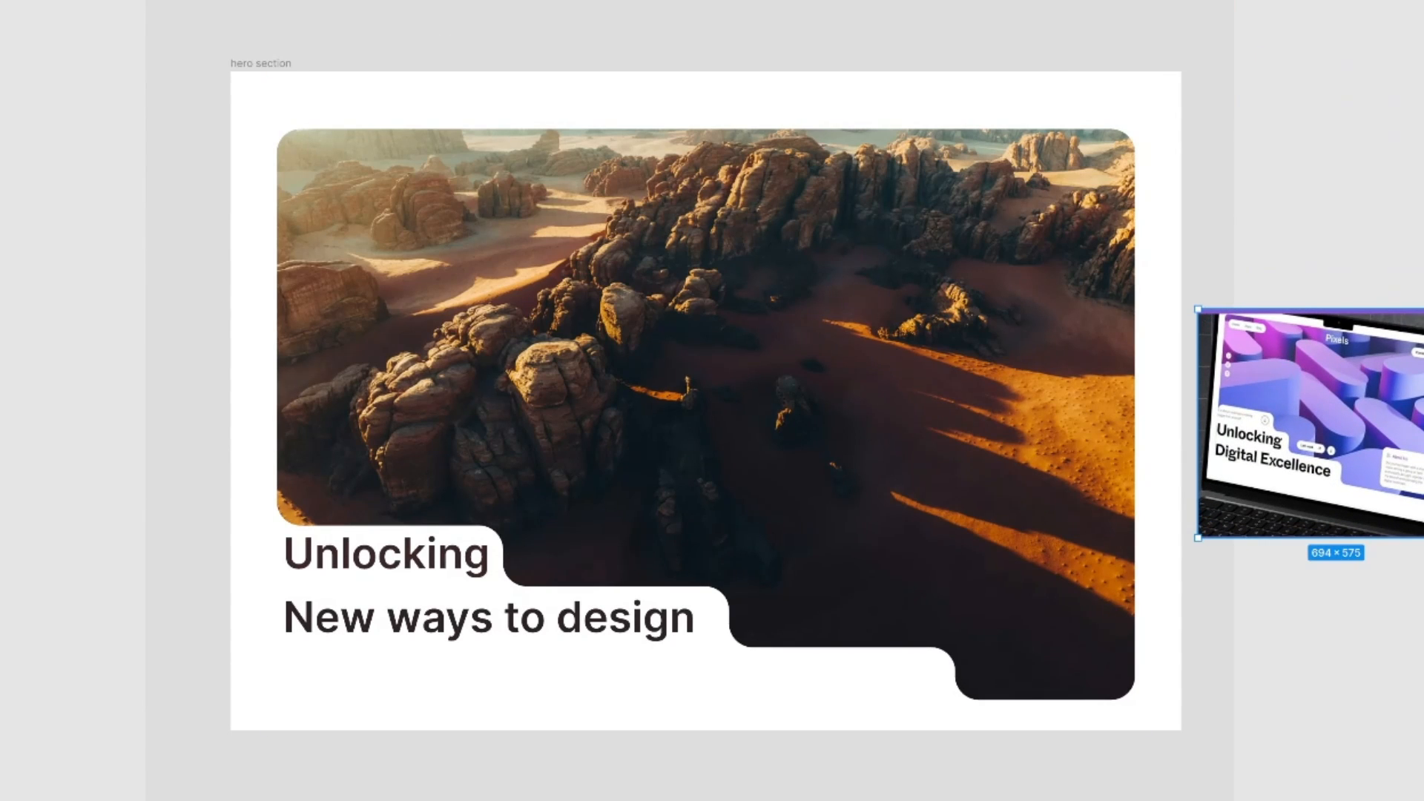
pyautogui.press('Escape')
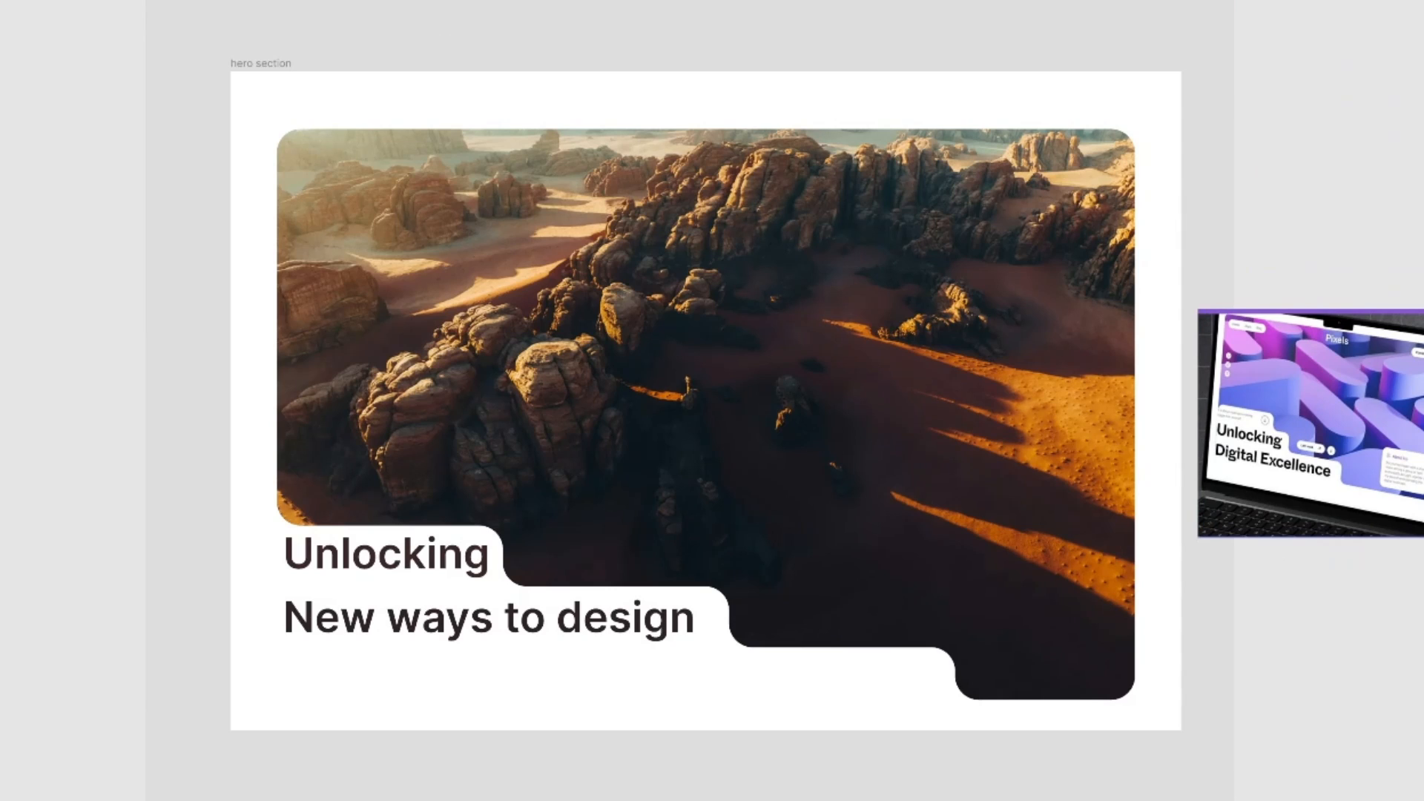